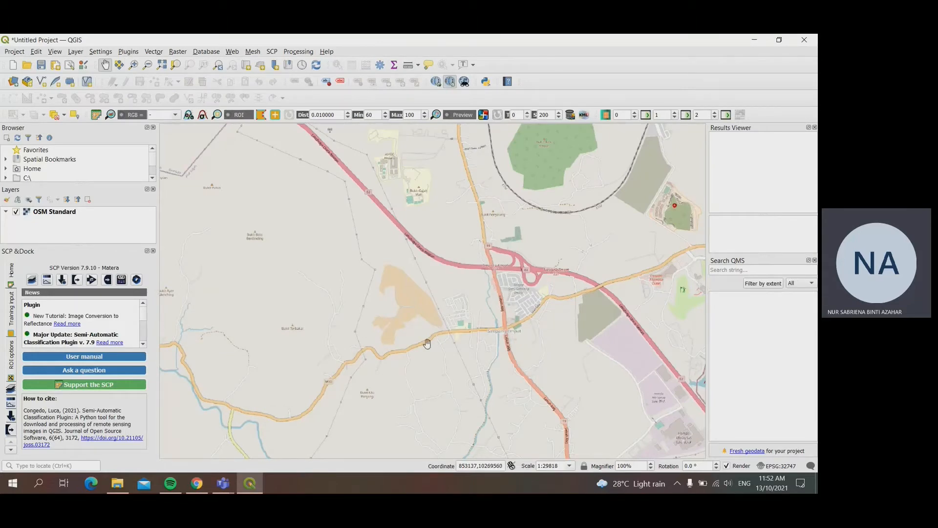
Step: Switch to File Explorer and create a folder named ADTEC inside the REMOTE SENSING folder
left_click(118, 484)
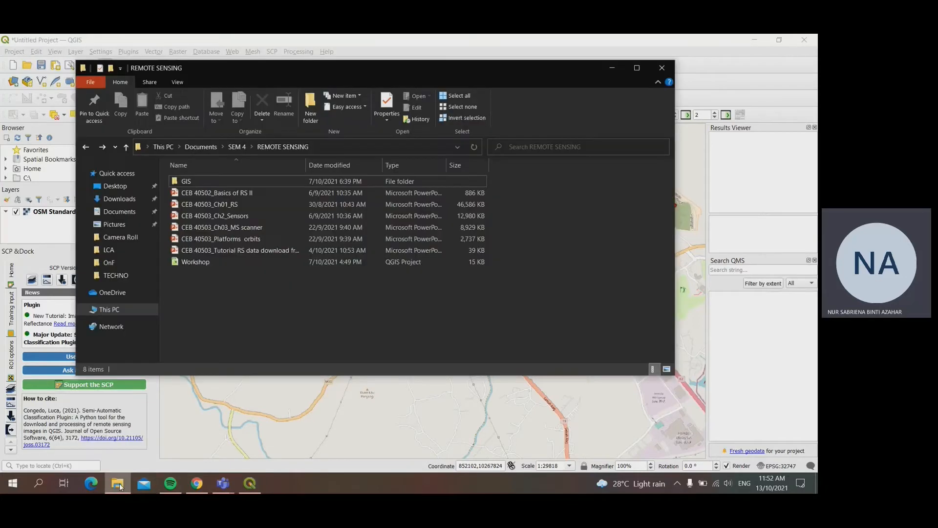
right_click(246, 295)
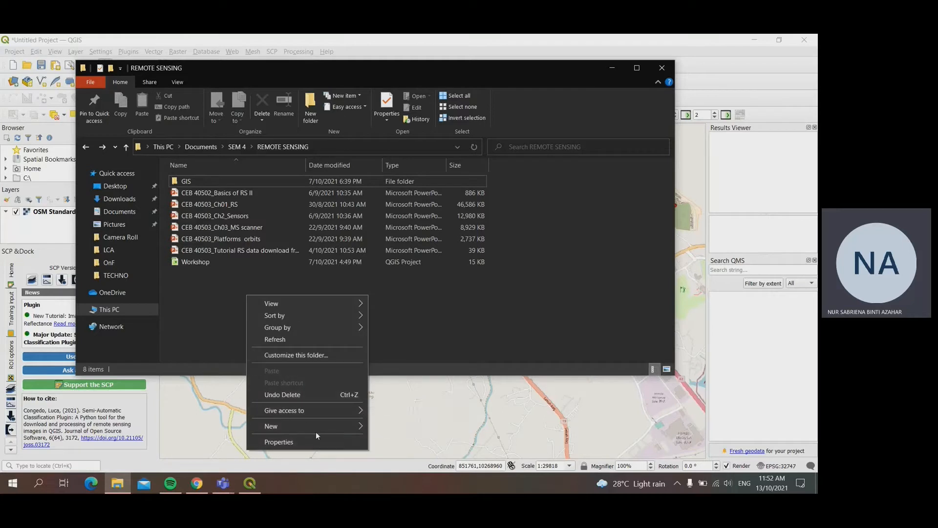
mouse_move(324, 427)
left_click(418, 292)
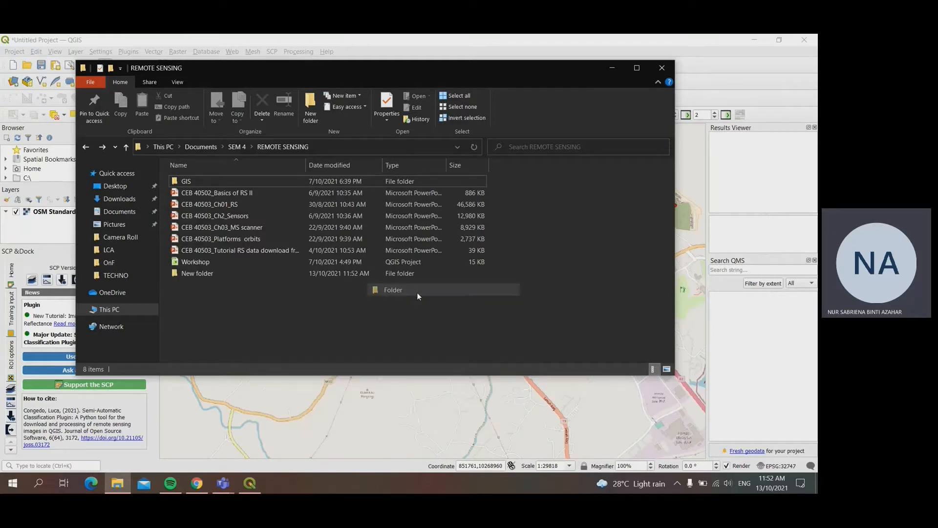
type("A")
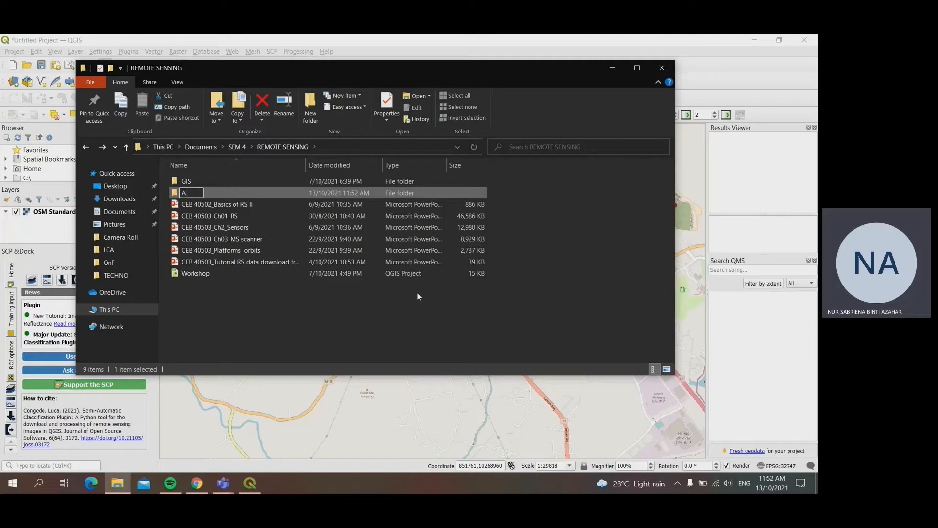
type("DTEC")
key("Return")
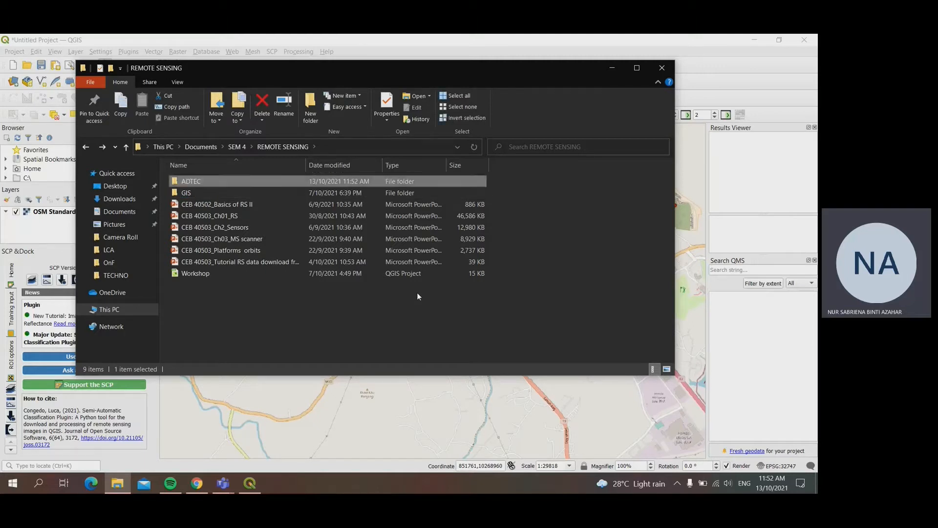
Step: Create a subfolder named ADTEC Raster inside the ADTEC folder
double_click(264, 183)
right_click(326, 252)
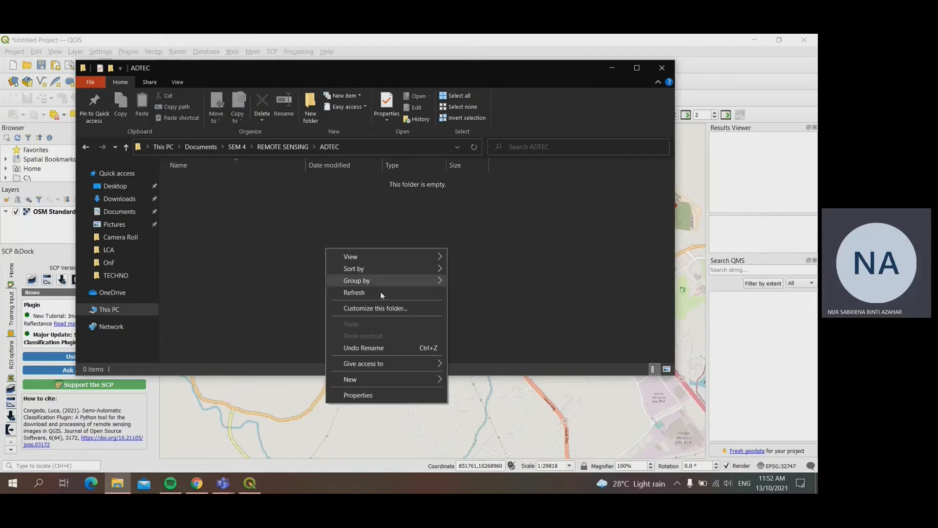
mouse_move(388, 380)
left_click(479, 243)
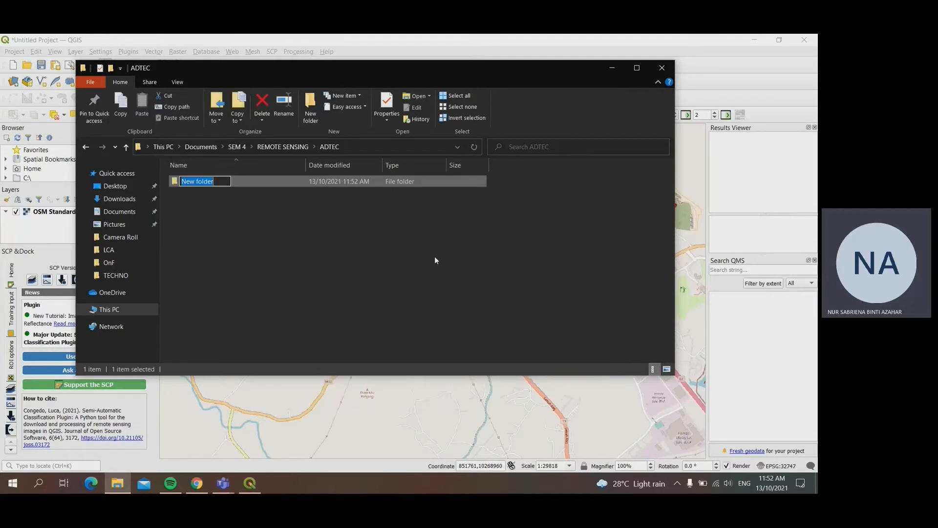
type("ADTEC Raster")
key("Return")
Step: Create a second subfolder named ADTEC Vector in the ADTEC folder, and return to QGIS
right_click(435, 256)
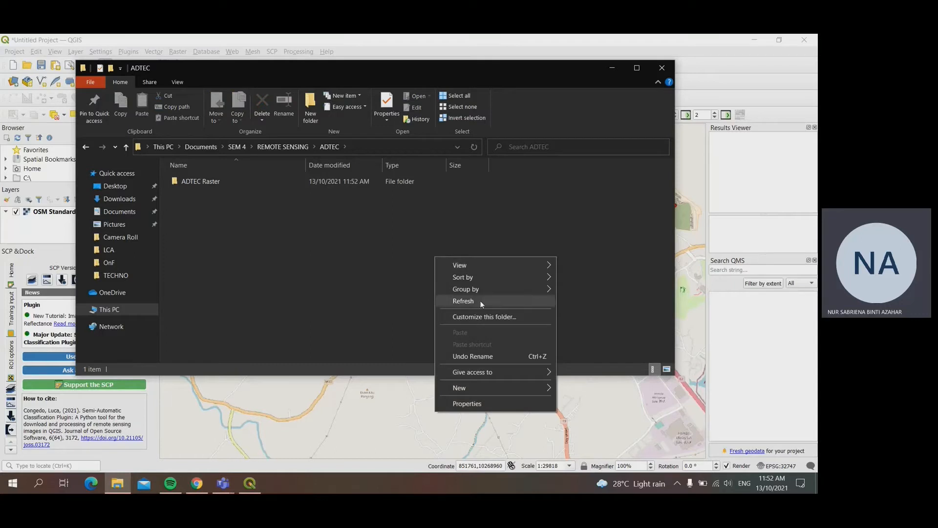
mouse_move(476, 386)
left_click(581, 251)
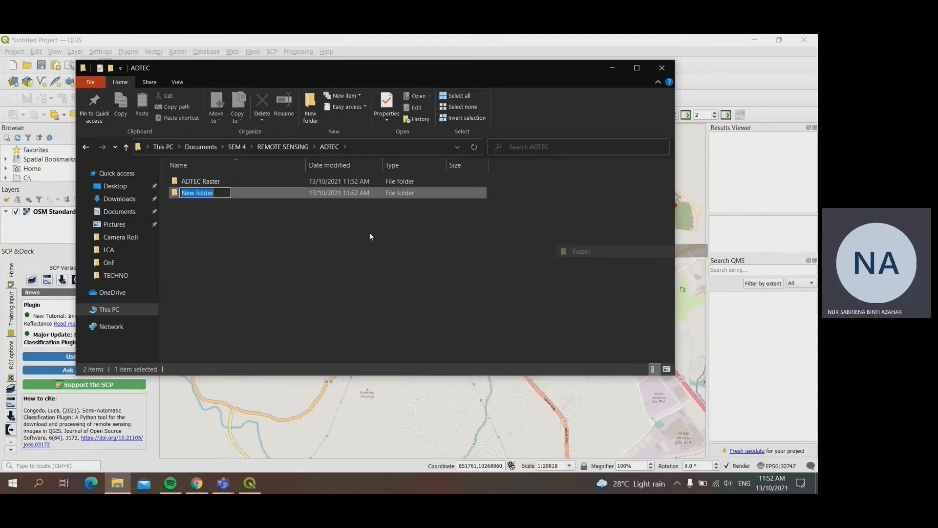
type("ADTEC VECTOR")
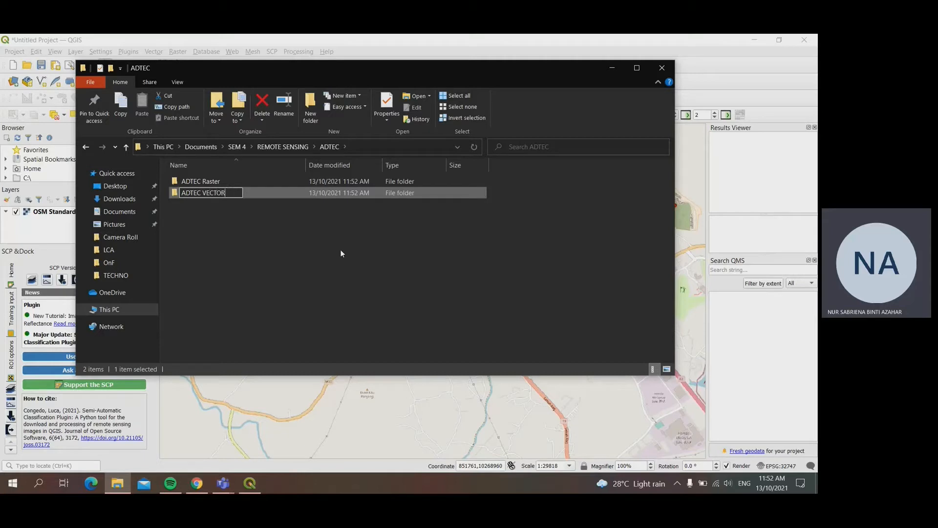
key("BackSpace")
key("BackSpace")
key("BackSpace")
type("ector")
key("Return")
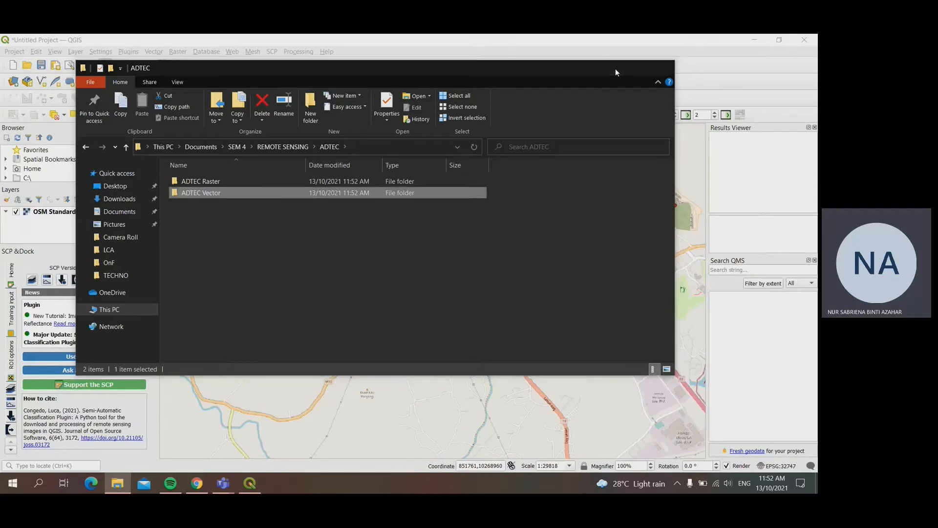
left_click(613, 68)
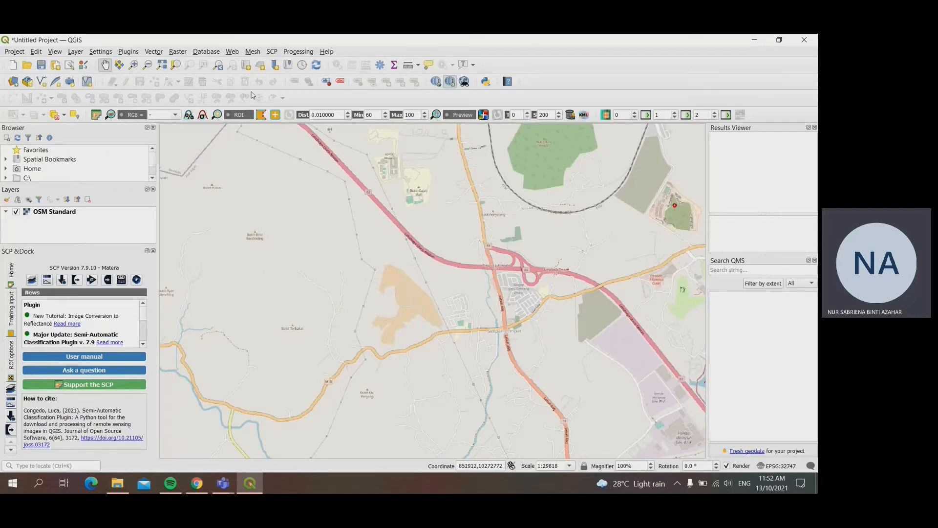
Step: Add the OSM Standard basemap from QuickMapServices to the project
left_click(233, 52)
mouse_move(241, 77)
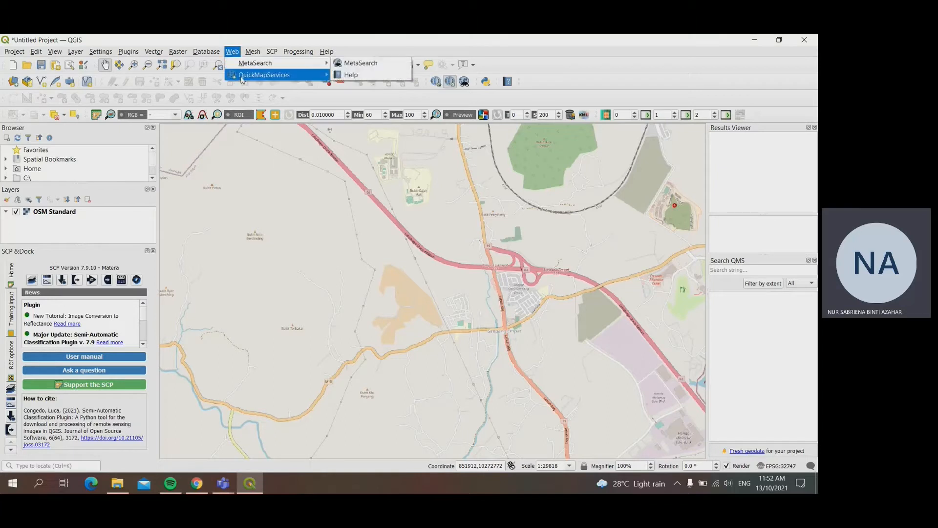
mouse_move(375, 89)
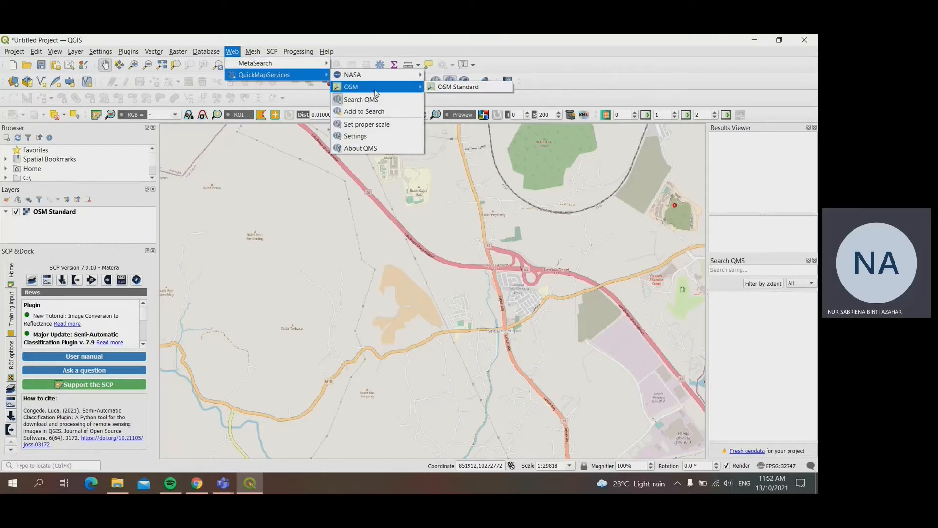
left_click(449, 88)
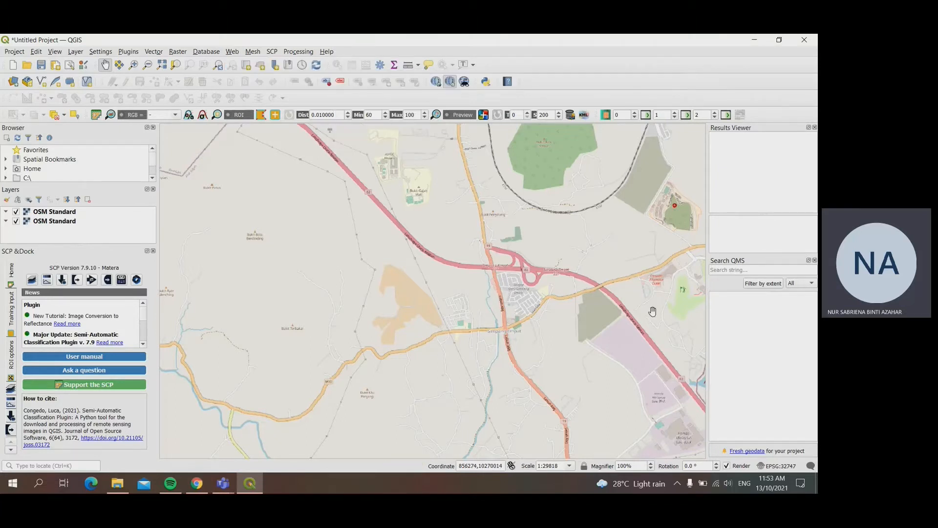
Step: Locate the ADTEC Melaka campus on the basemap and examine its surroundings up close
left_click_drag(474, 300, 449, 285)
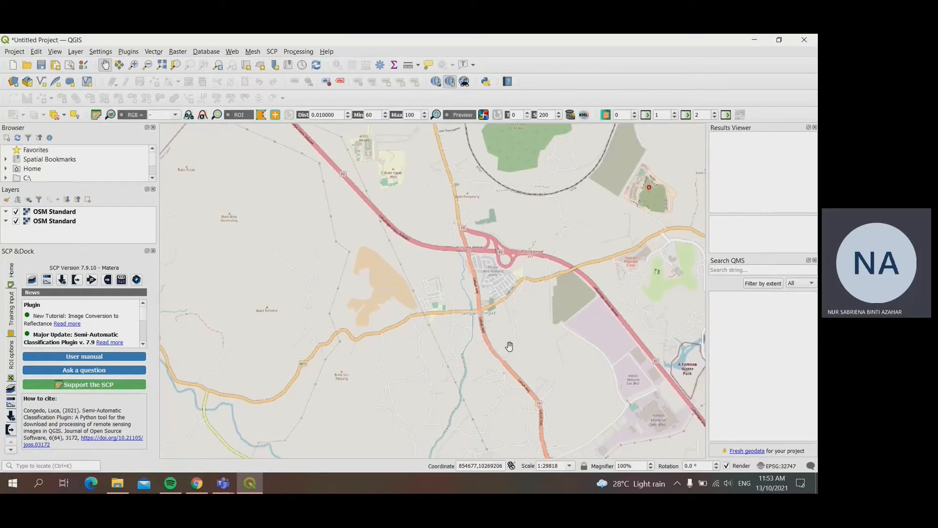
left_click_drag(466, 293, 464, 311)
scroll(455, 310, "up", 2)
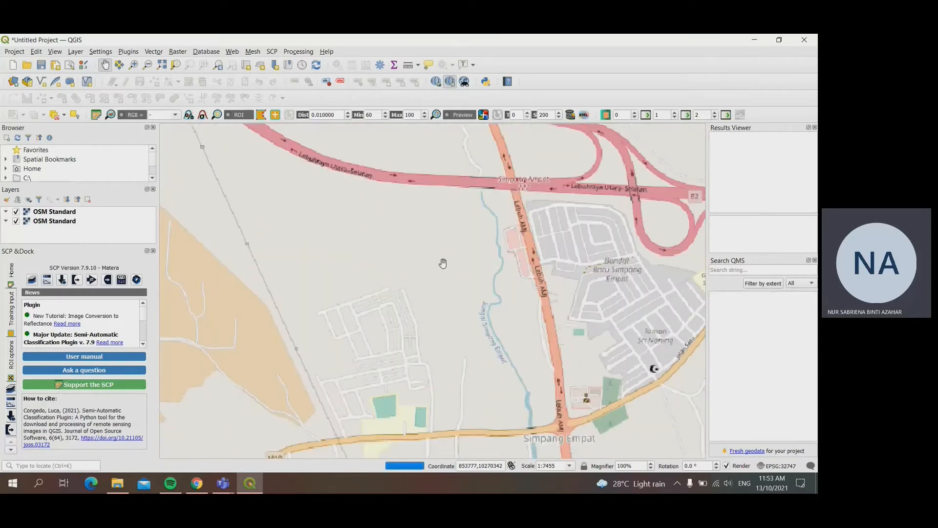
left_click_drag(441, 258, 542, 453)
left_click_drag(440, 208, 534, 446)
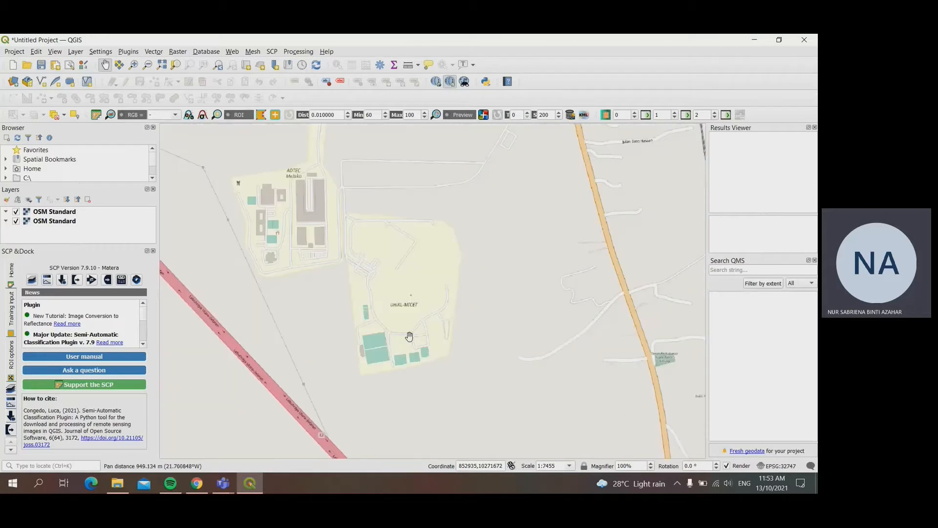
left_click_drag(409, 336, 534, 352)
left_click_drag(435, 259, 503, 353)
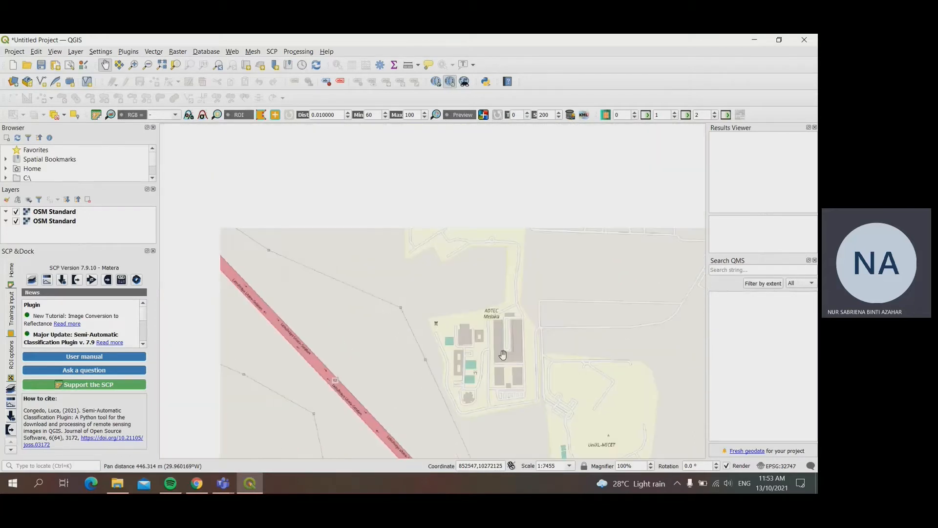
scroll(523, 329, "up", 1)
scroll(508, 338, "down", 1)
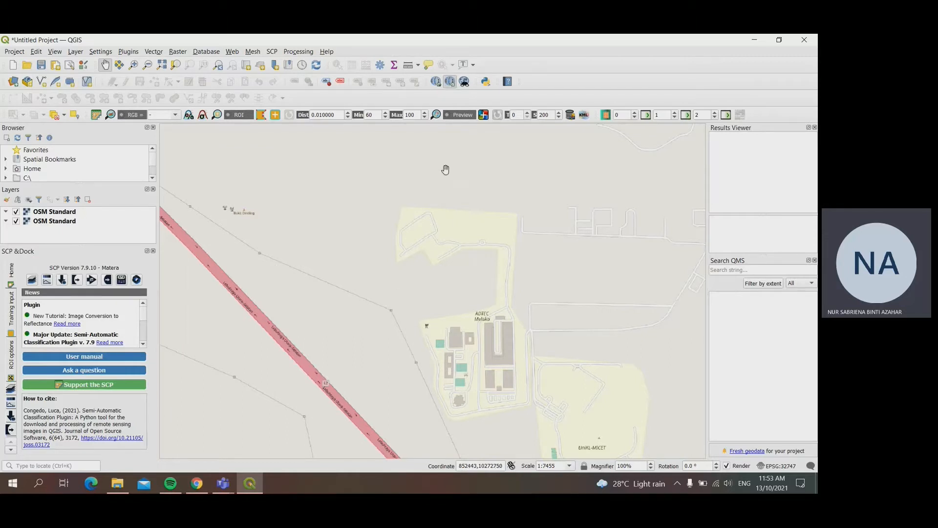
Step: Start a new shapefile layer and enter ADTEC Total Area as its file name
left_click(75, 52)
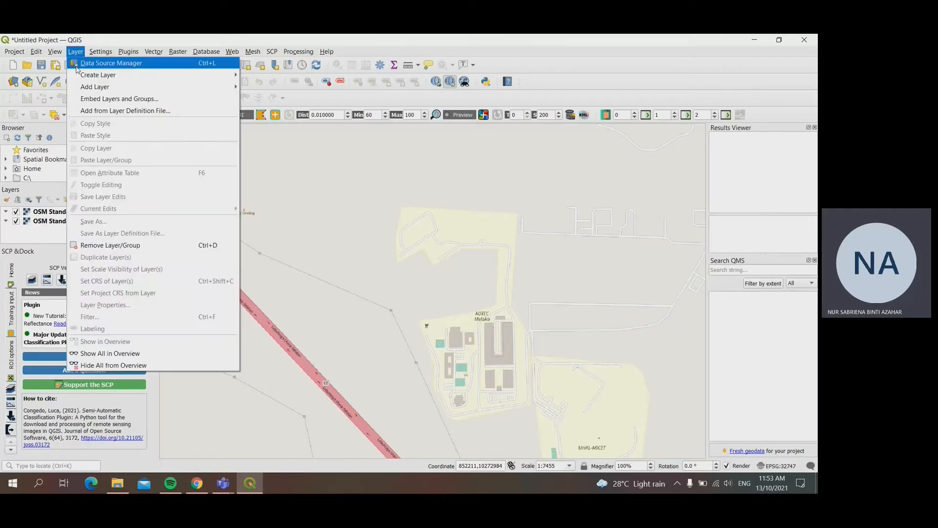
mouse_move(122, 75)
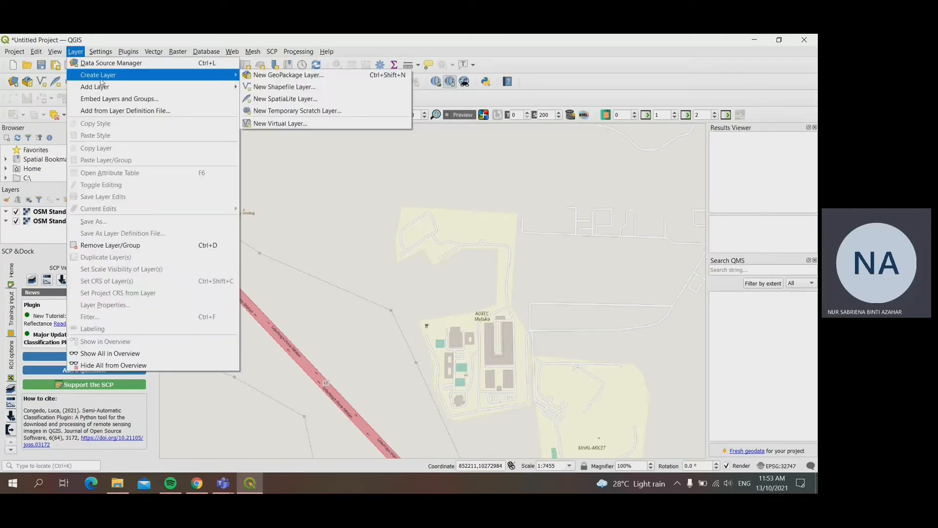
left_click(270, 87)
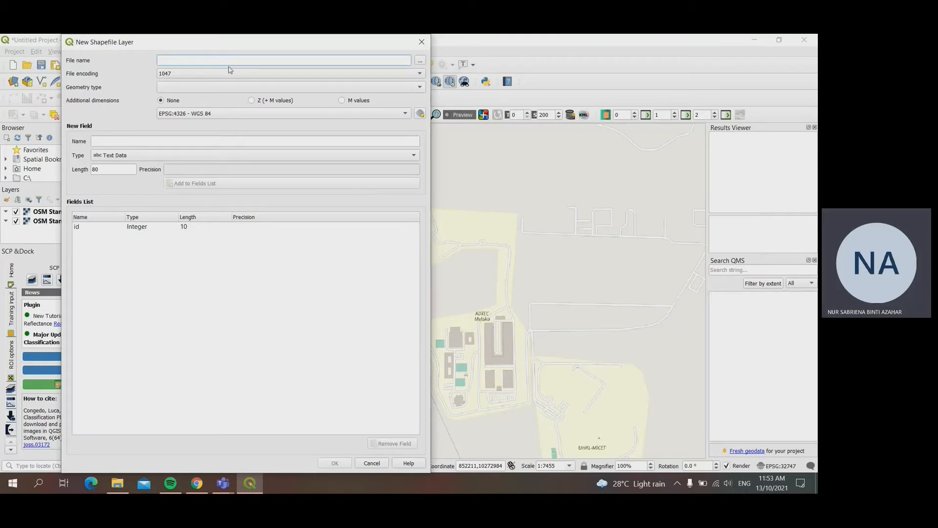
type("ADTEC Total Area")
Step: Browse to Documents > SEM 4 > REMOTE SENSING > ADTEC > ADTEC Vector as the shapefile's save location
left_click(420, 60)
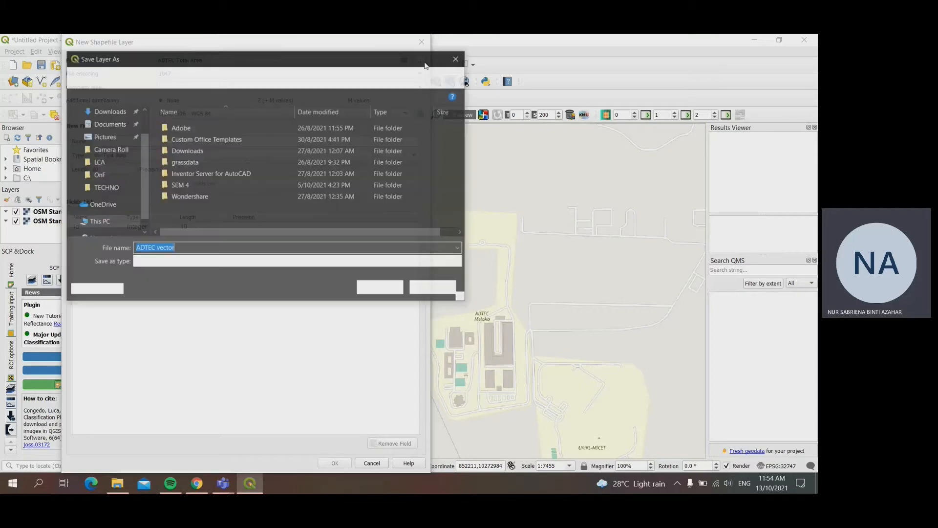
double_click(214, 185)
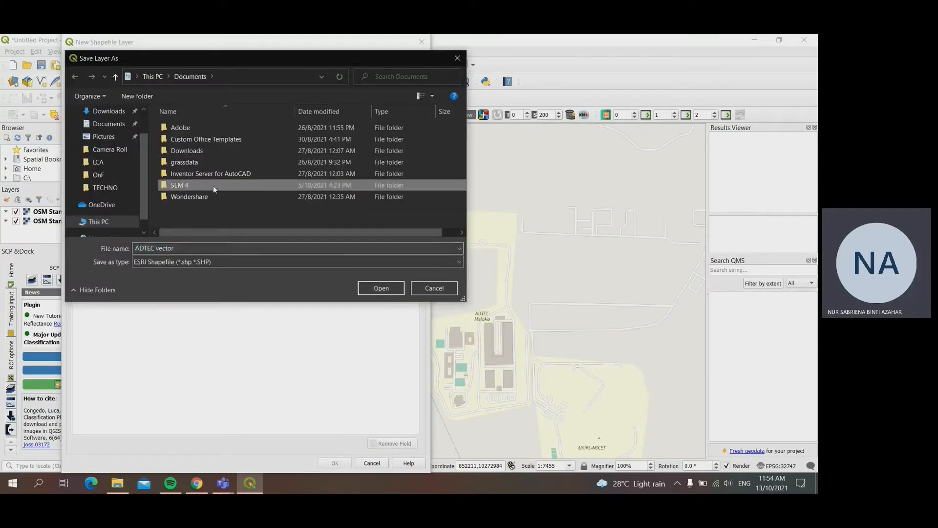
double_click(224, 160)
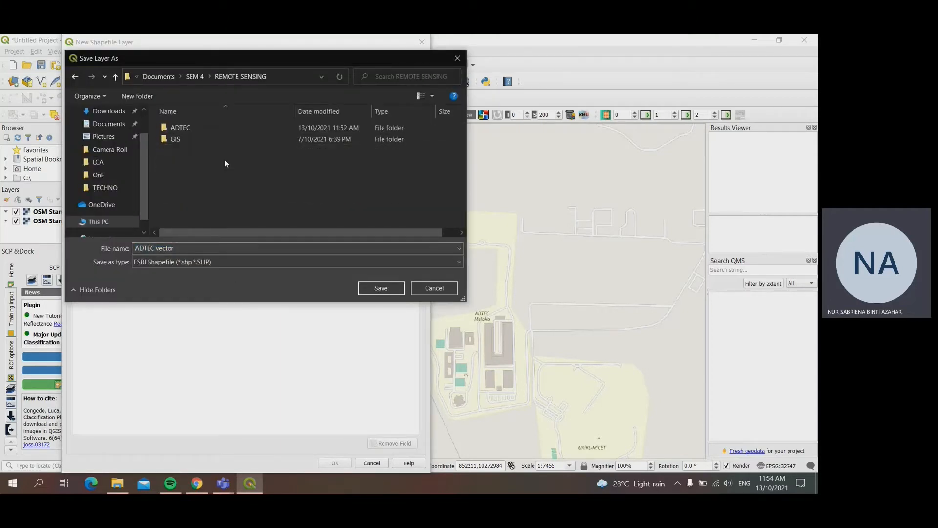
double_click(215, 130)
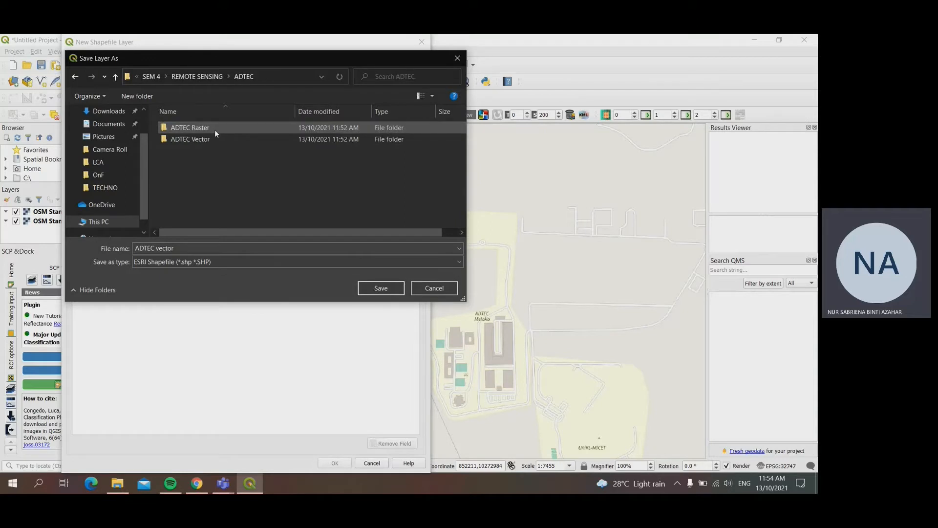
double_click(185, 141)
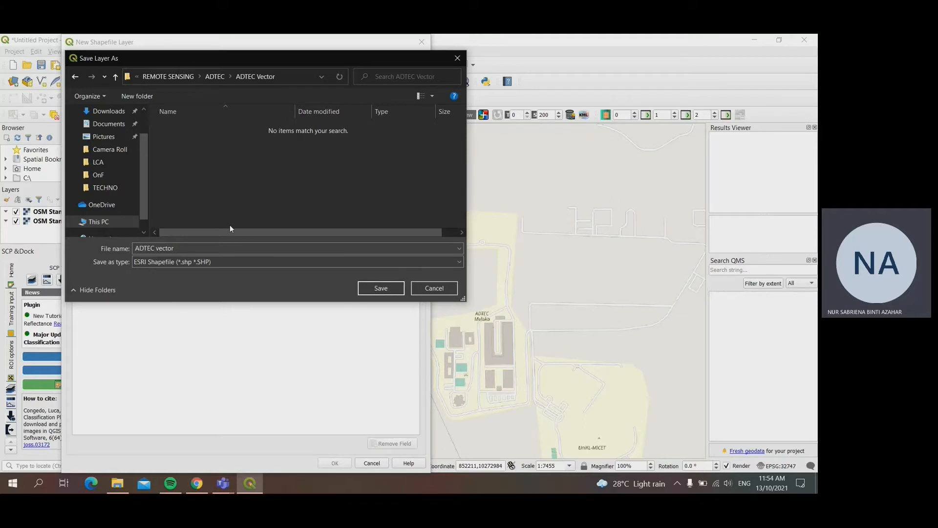
Step: Name the file ADTEC Total Area in the save dialog and accept it as an ESRI Shapefile
left_click(183, 248)
left_click(179, 249)
double_click(172, 249)
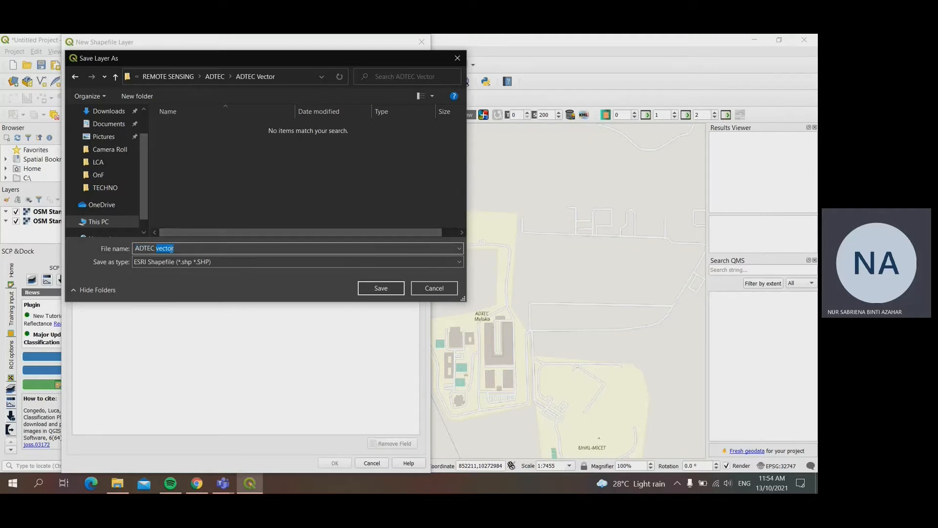
type("TOtal")
key("BackSpace")
key("BackSpace")
key("BackSpace")
key("BackSpace")
key("BackSpace")
type("otal Area")
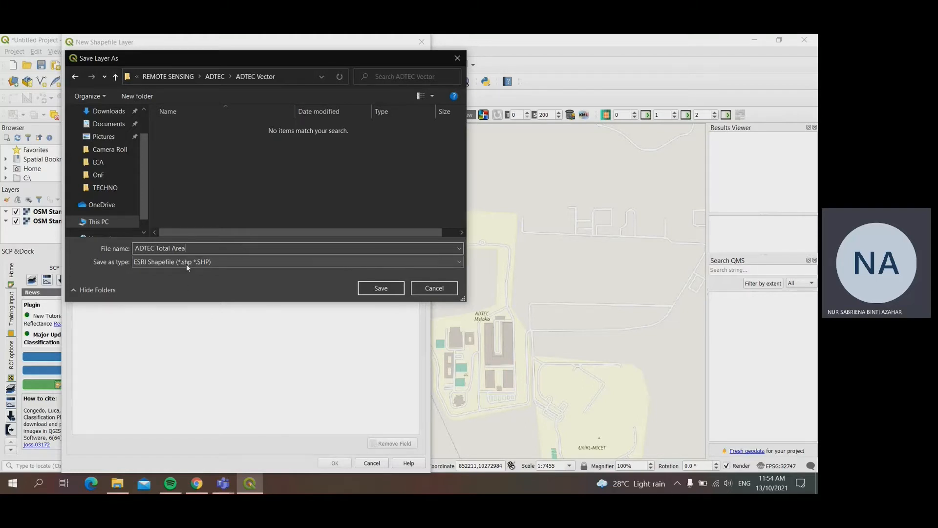
left_click(395, 292)
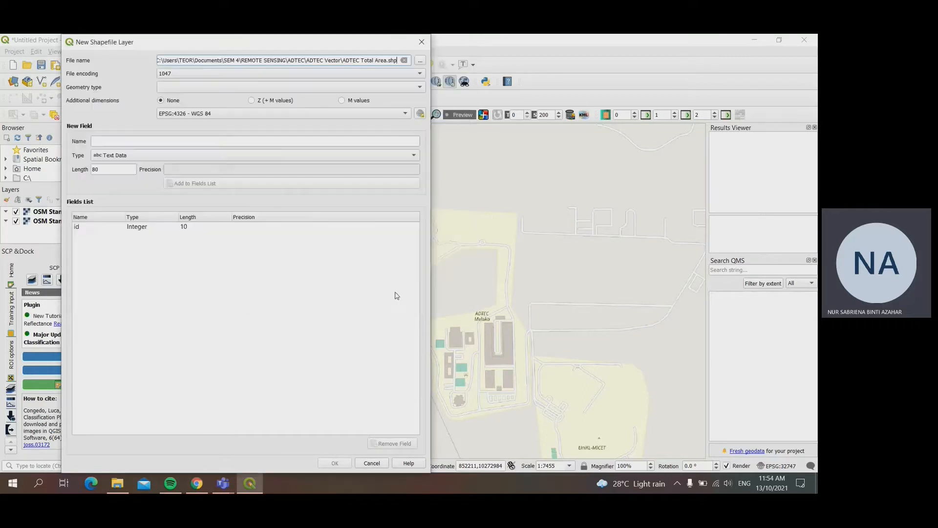
Step: Set the new layer's geometry type to Polygon and remove the default id field
left_click(213, 88)
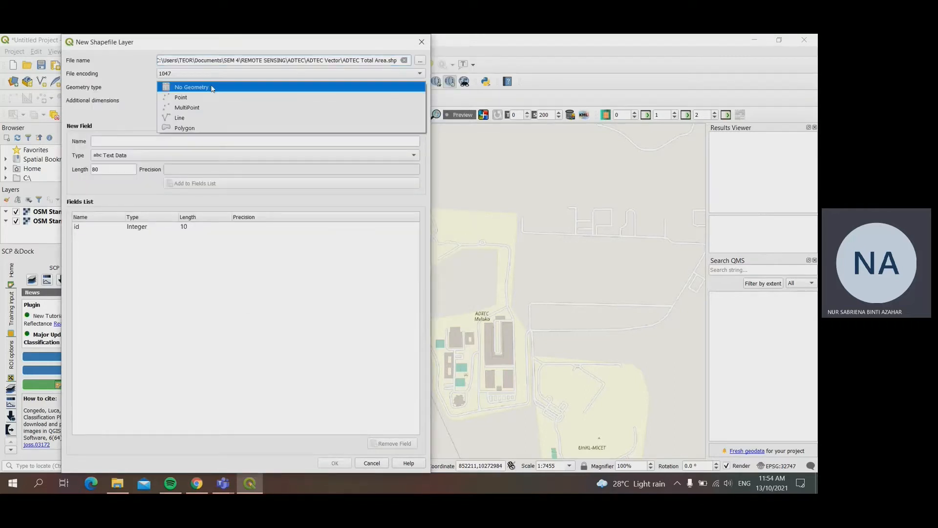
left_click(212, 127)
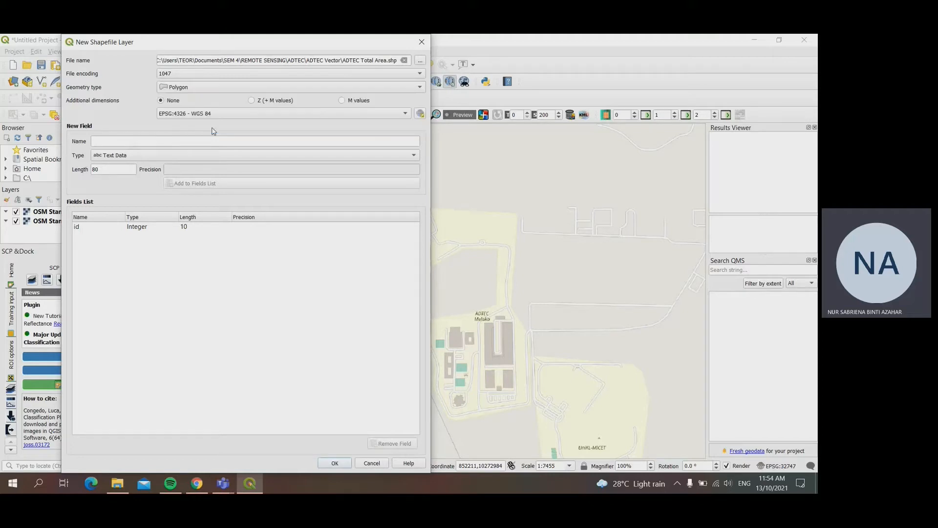
left_click(138, 229)
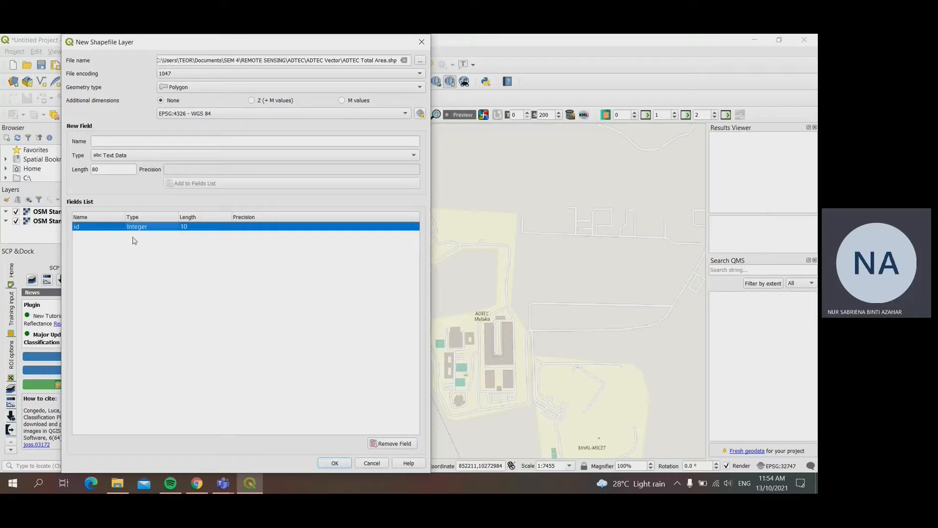
left_click(384, 444)
left_click(200, 142)
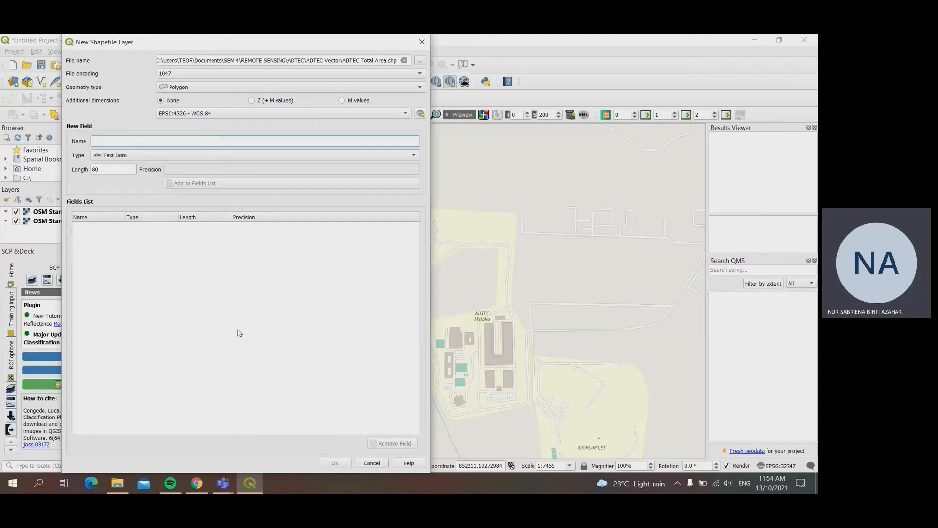
Step: Add a Text Data field named CampusName with length 100 and create the shapefile layer
type("CampusName")
left_click(188, 156)
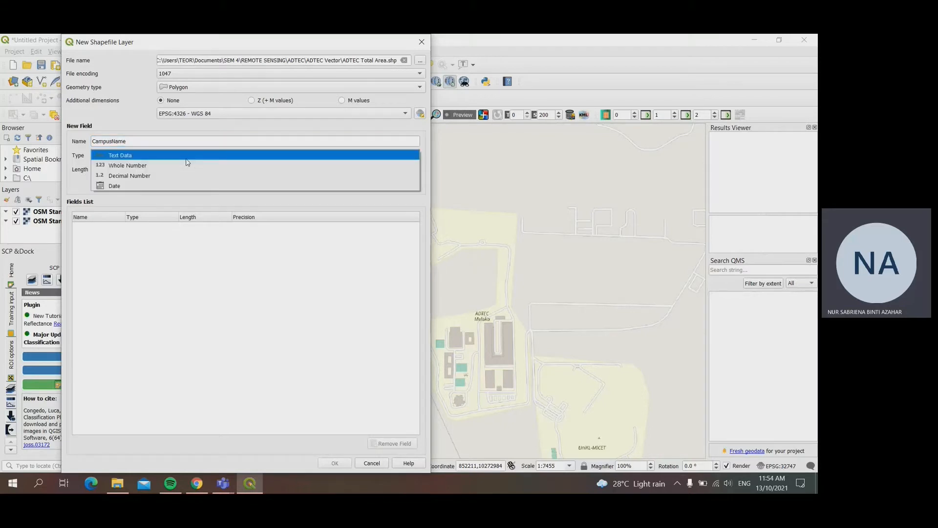
left_click(187, 162)
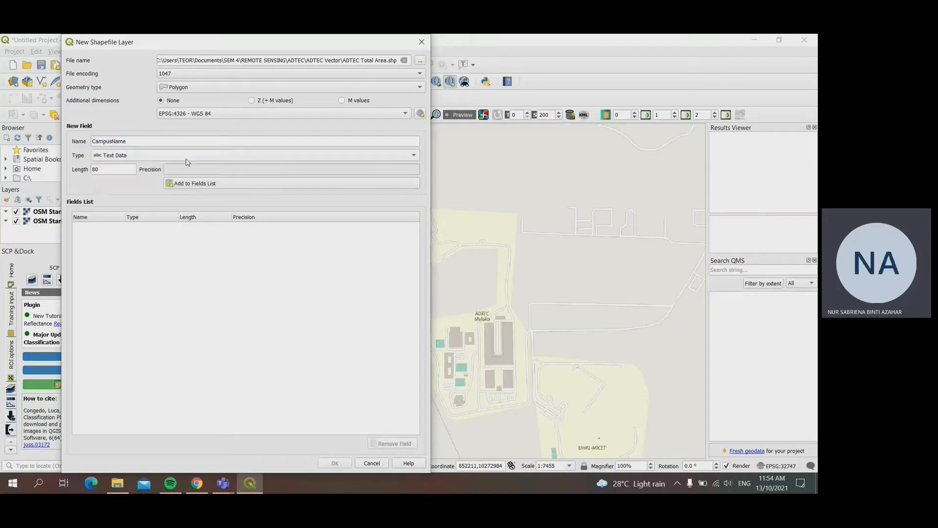
left_click(131, 157)
left_click(131, 158)
left_click(113, 170)
key("BackSpace")
key("BackSpace")
type("100")
left_click(208, 188)
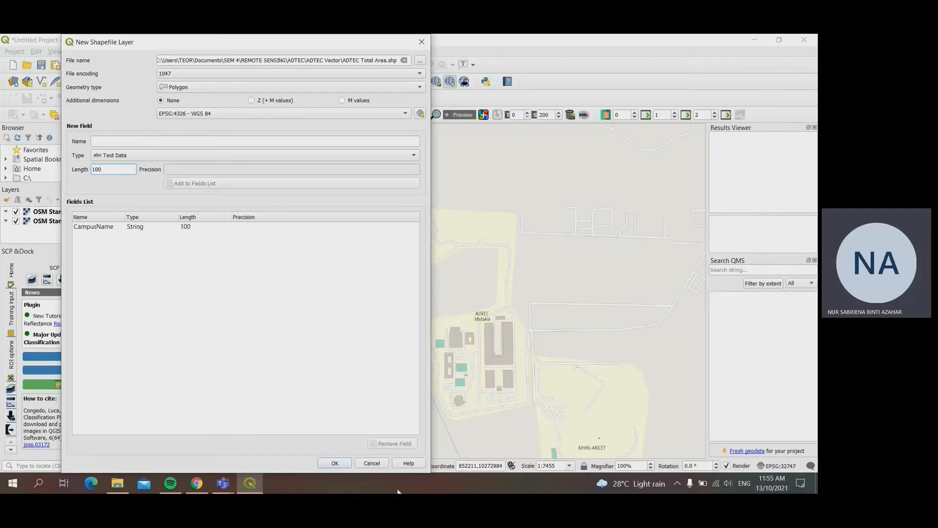
left_click(335, 464)
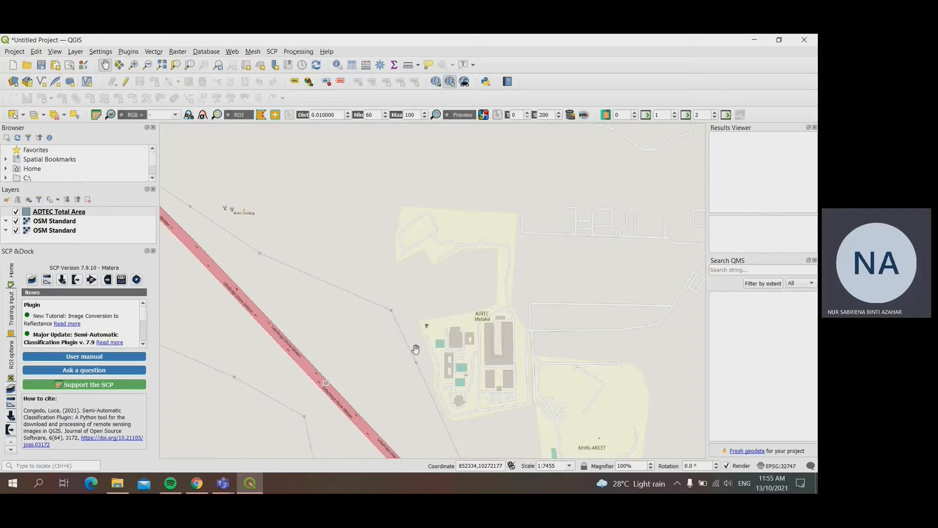
Step: Enable editing on ADTEC Total Area and start a polygon along the campus's northern edge and down its eastern side to the narrow neck
left_click_drag(436, 253, 395, 260)
scroll(393, 264, "up", 1)
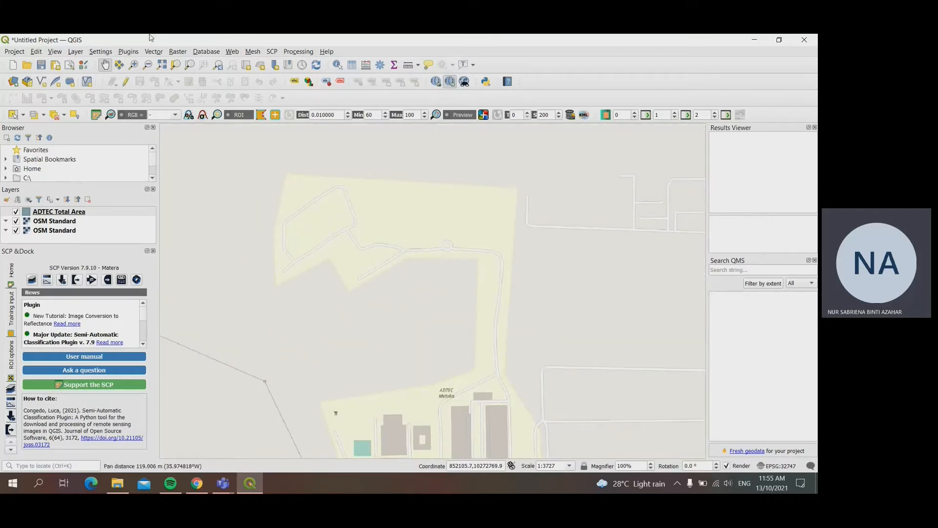
left_click(126, 83)
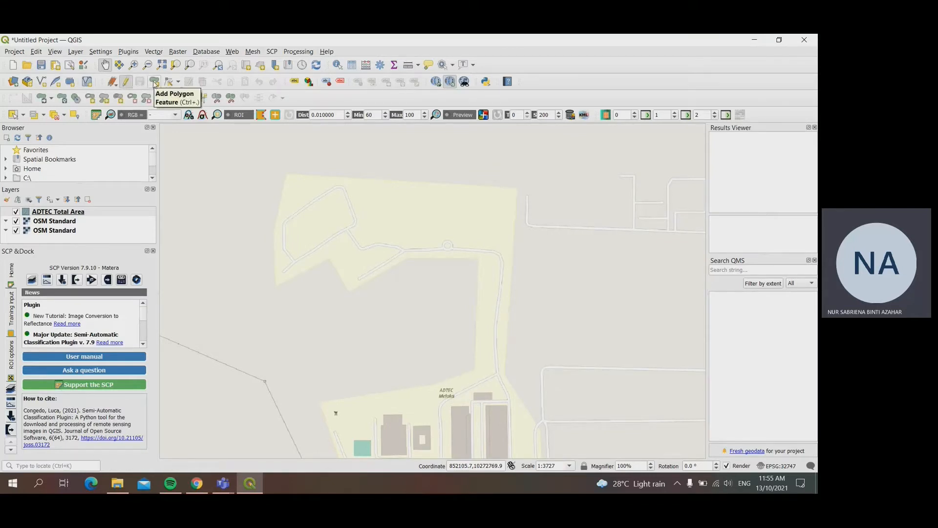
left_click(155, 82)
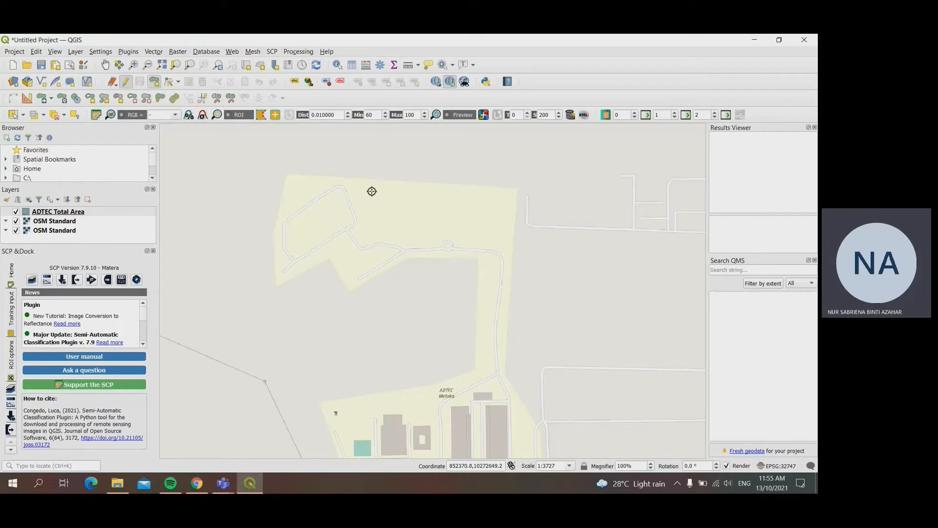
left_click(288, 173)
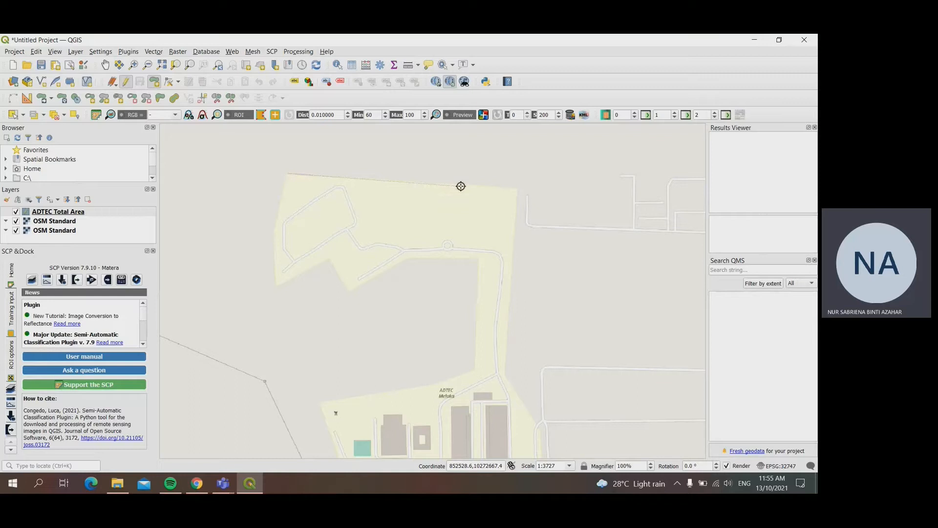
left_click(517, 187)
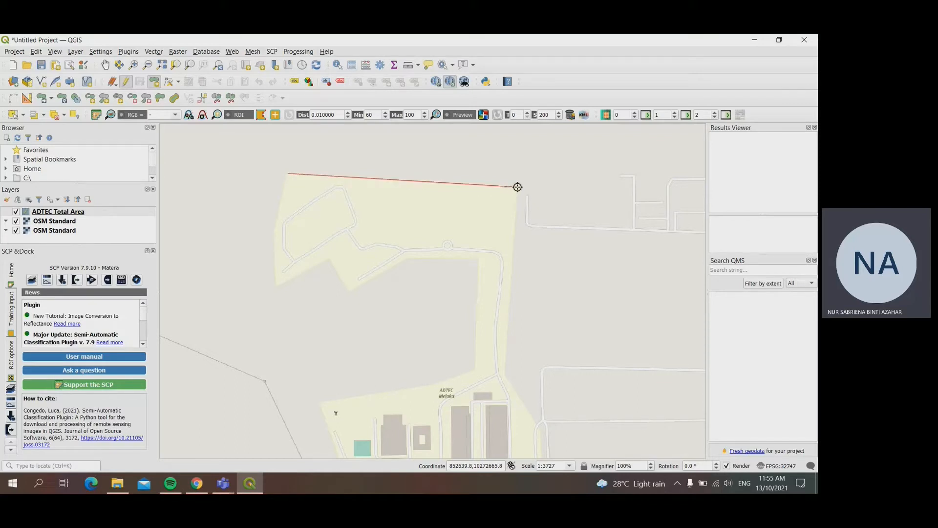
right_click(504, 376)
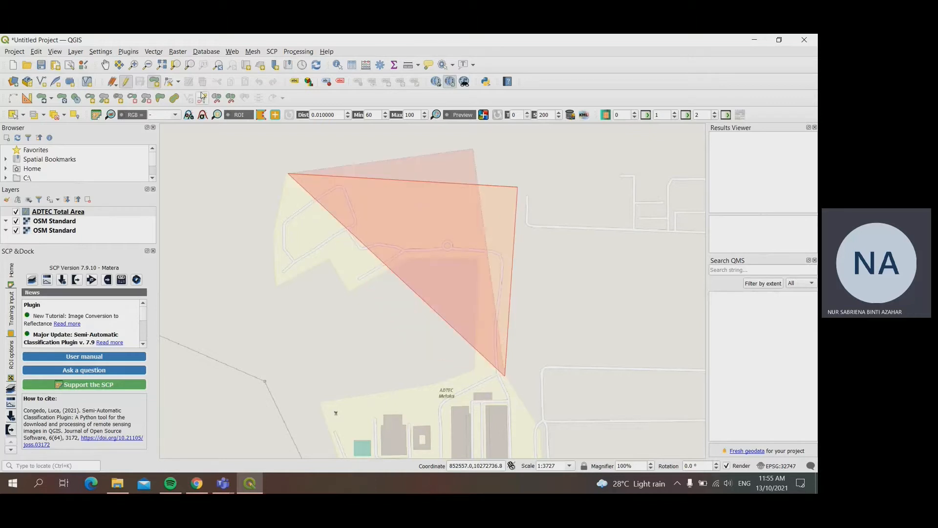
Step: Continue the polygon southeast from the neck along the campus boundary to the road junction east of the long building
left_click(105, 65)
left_click_drag(478, 360, 457, 354)
scroll(466, 337, "up", 1)
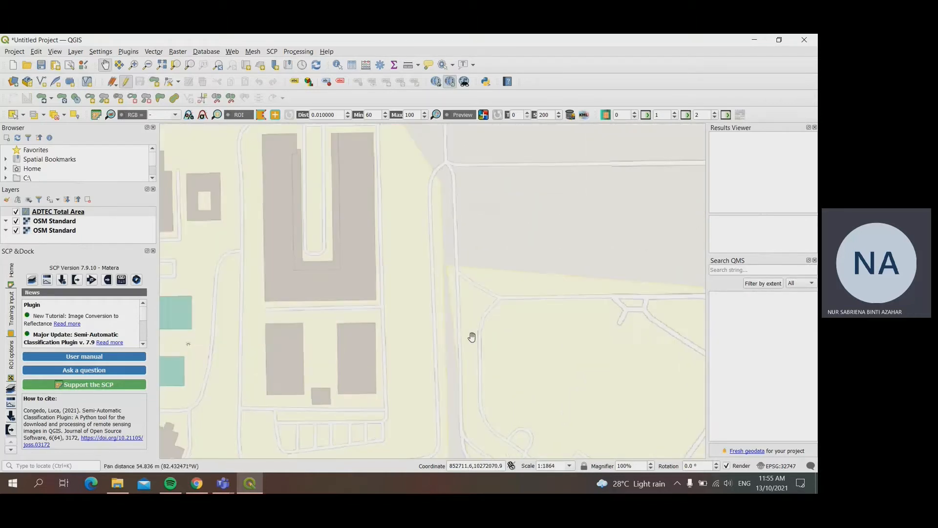
left_click_drag(446, 310, 481, 394)
left_click_drag(479, 345, 444, 315)
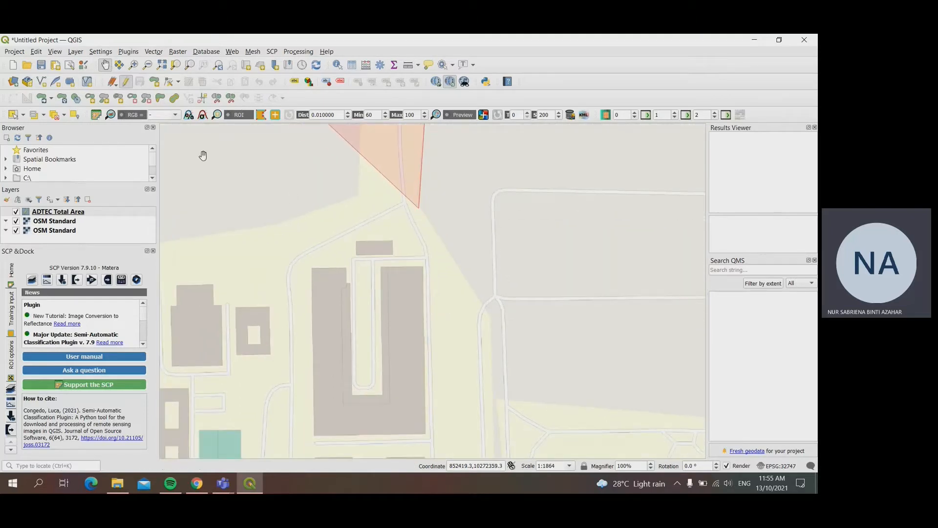
left_click(154, 83)
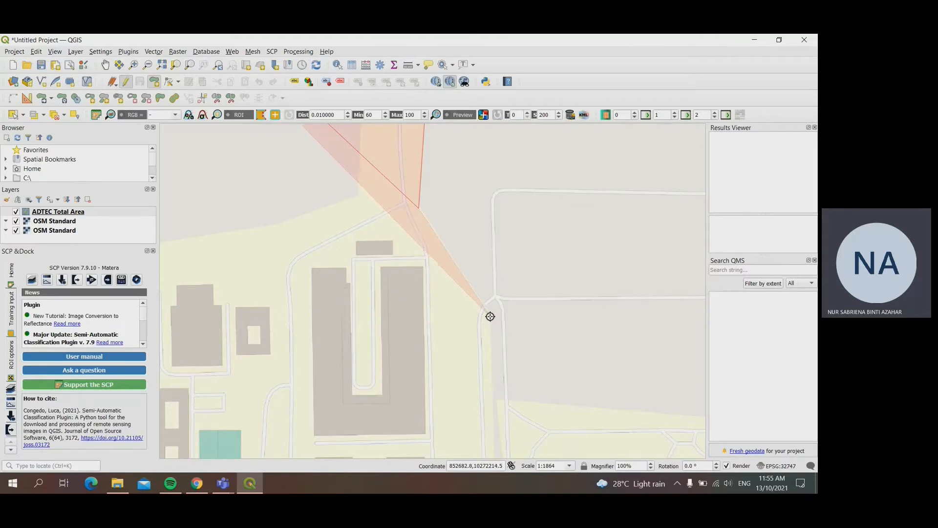
left_click(420, 208)
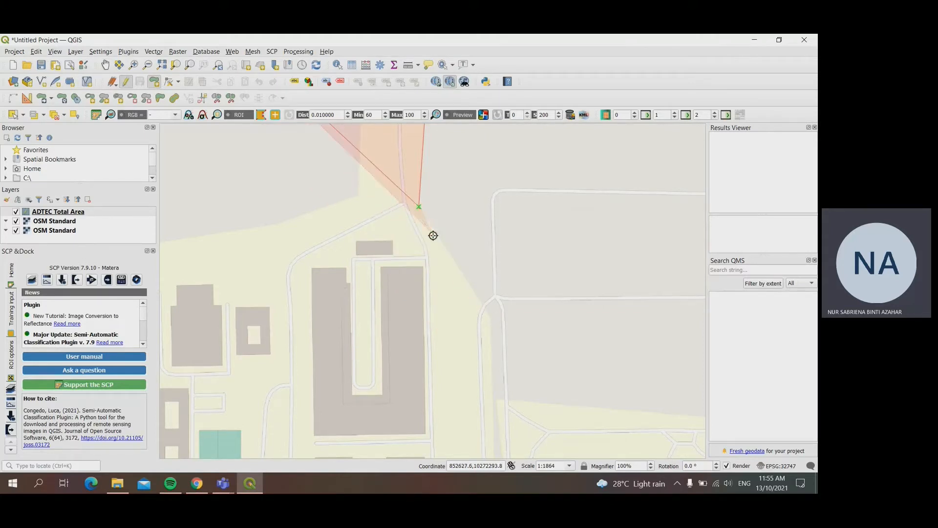
left_click(492, 315)
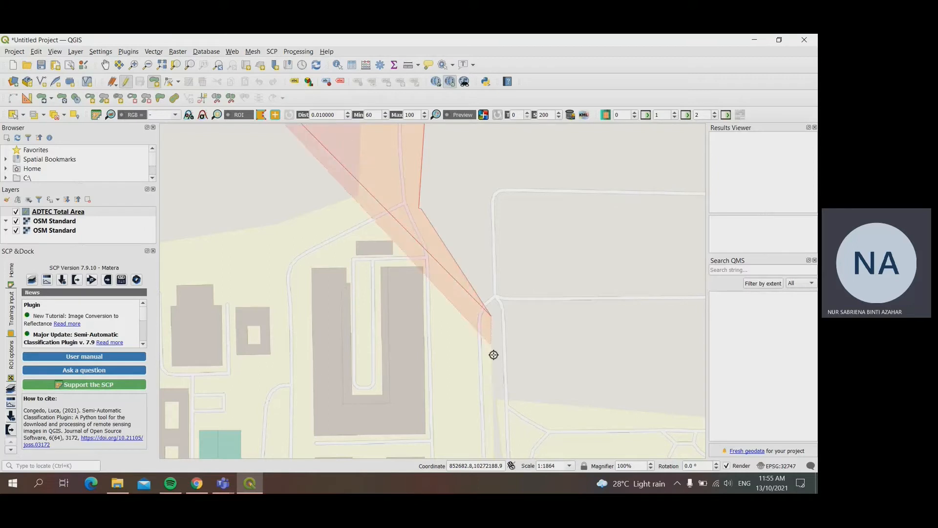
right_click(492, 377)
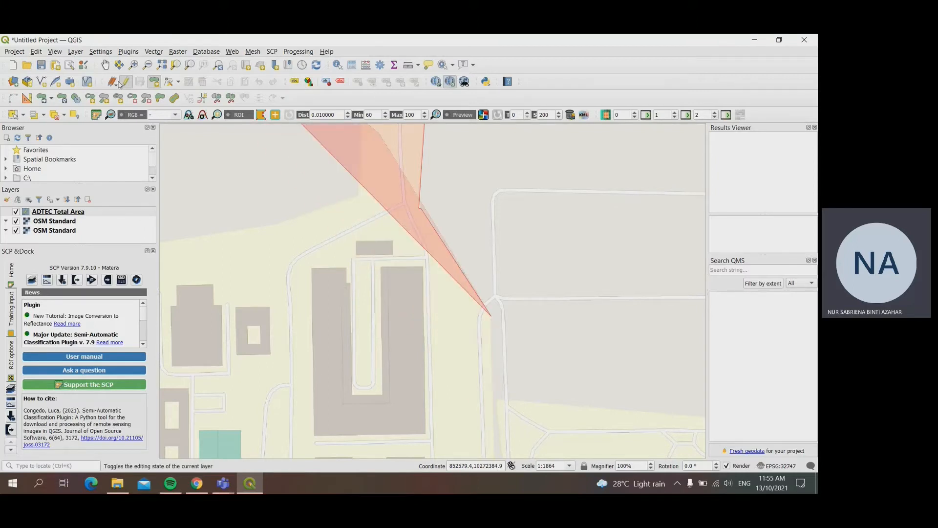
Step: Extend the polygon down the main campus's eastern boundary, along its southern edge and around the southwest corner
left_click(107, 67)
left_click_drag(421, 389, 400, 215)
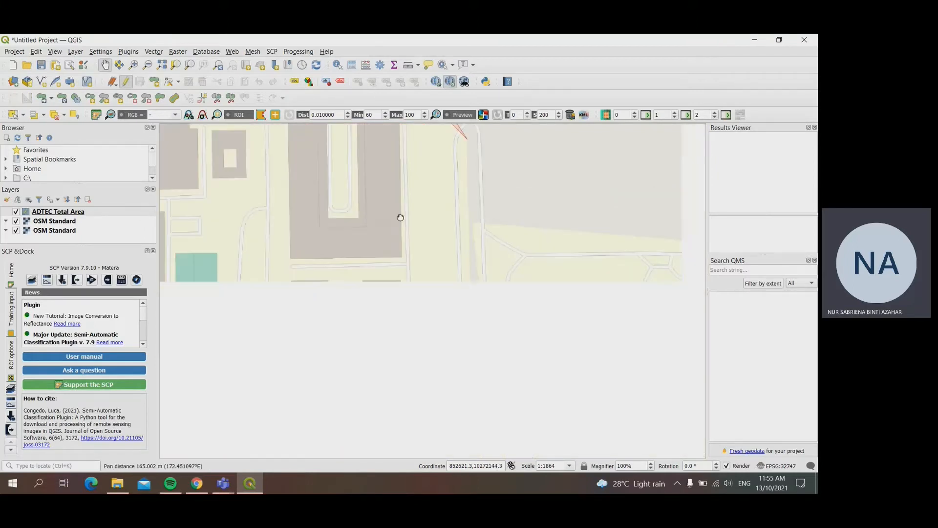
scroll(288, 227, "down", 1)
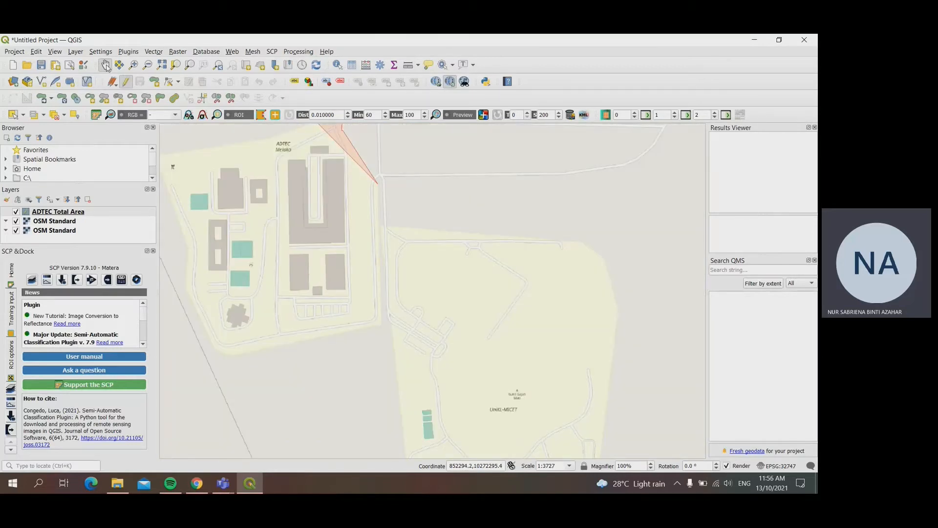
left_click(154, 81)
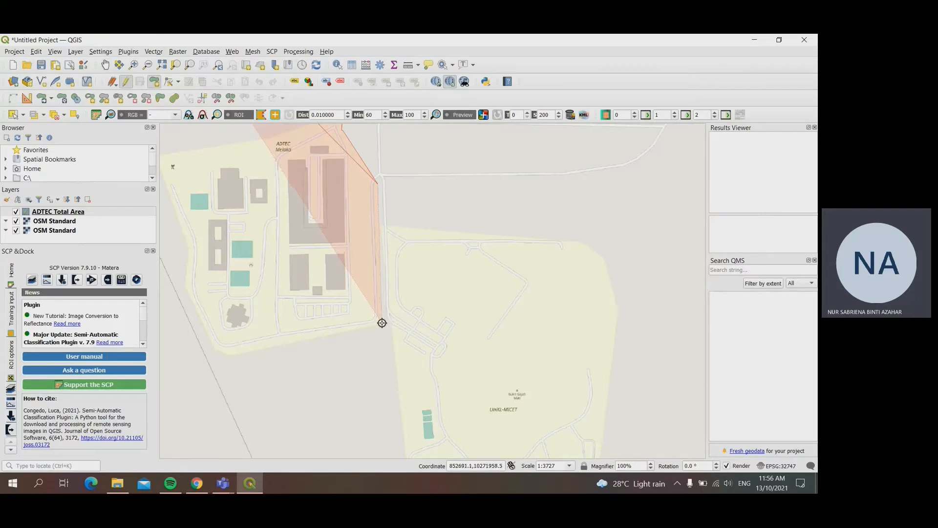
left_click(382, 322)
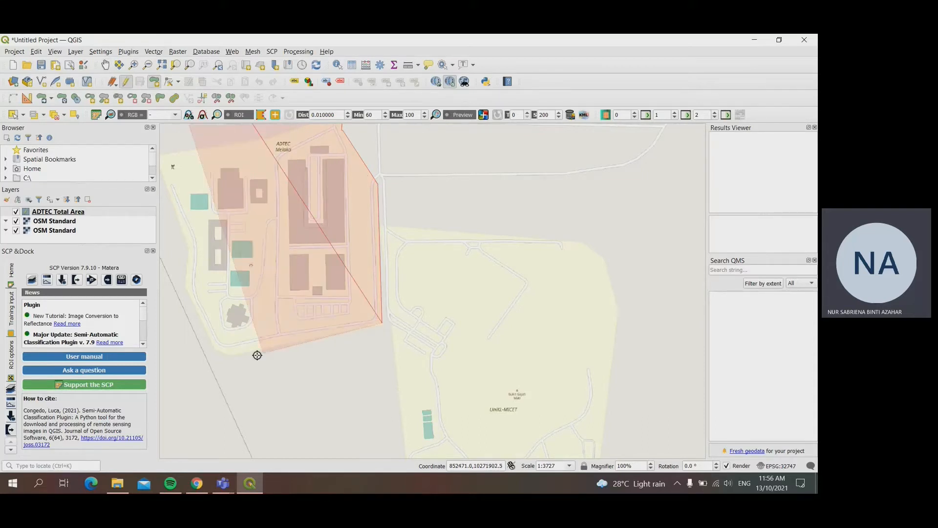
left_click(231, 355)
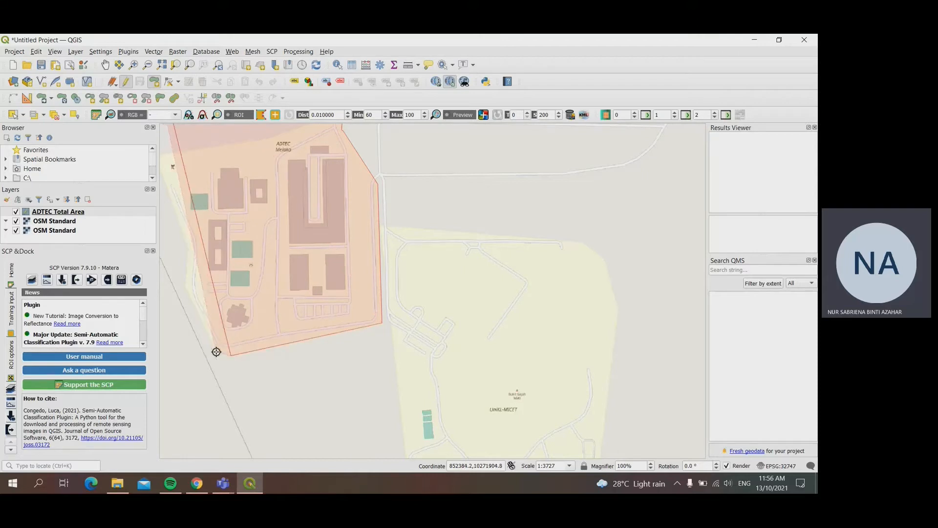
left_click(185, 285)
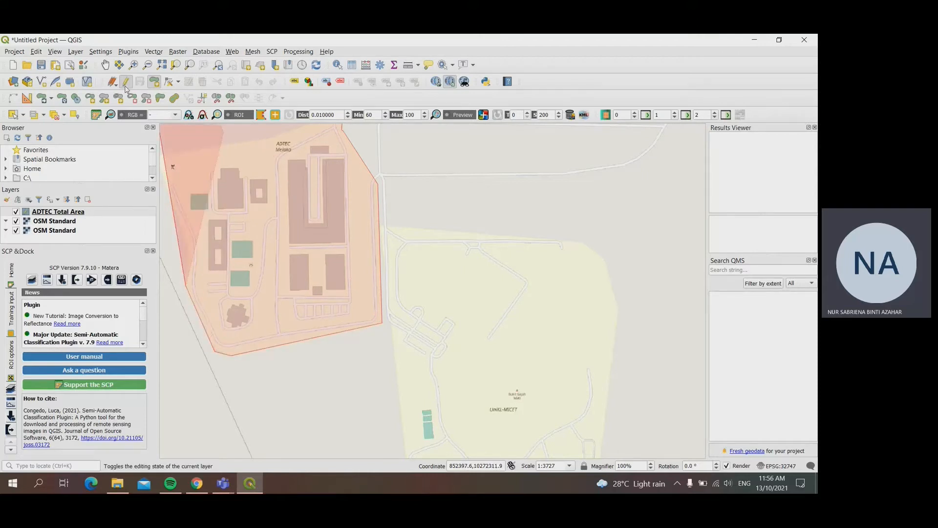
Step: Trace the polygon up the main campus's western boundary and along its northern edge to the inner corner at the neck
left_click(105, 65)
left_click_drag(268, 256, 395, 347)
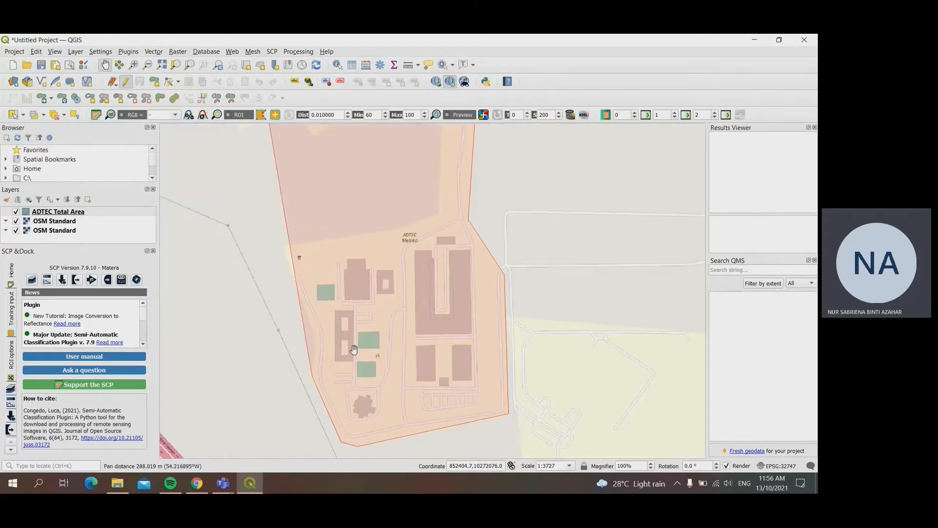
left_click(154, 81)
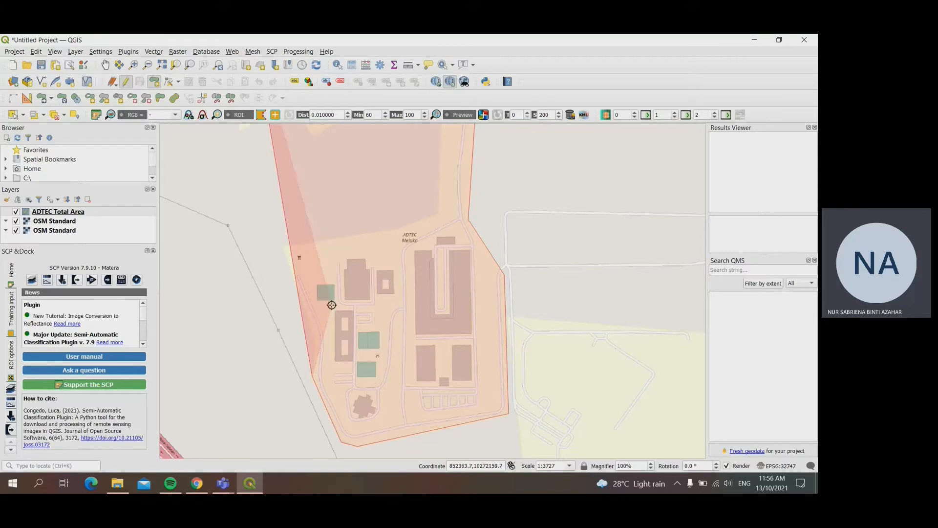
left_click(315, 336)
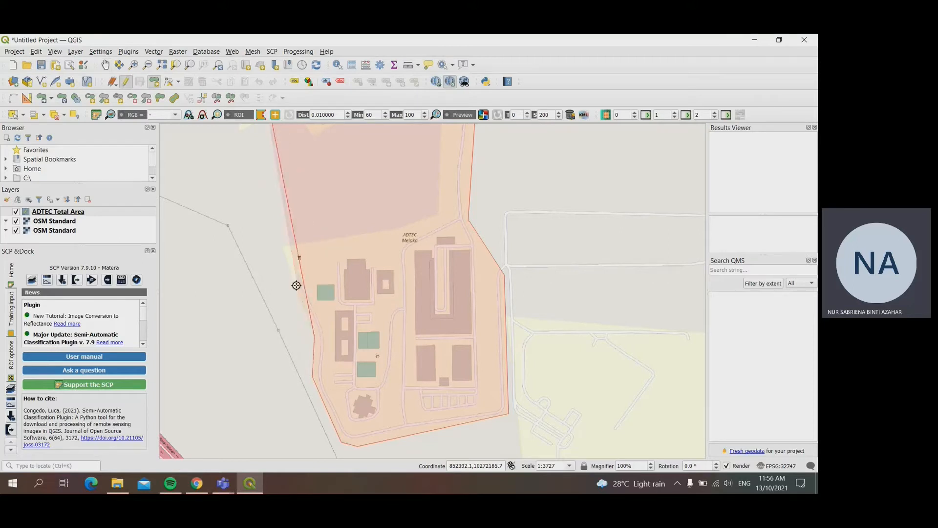
left_click(281, 246)
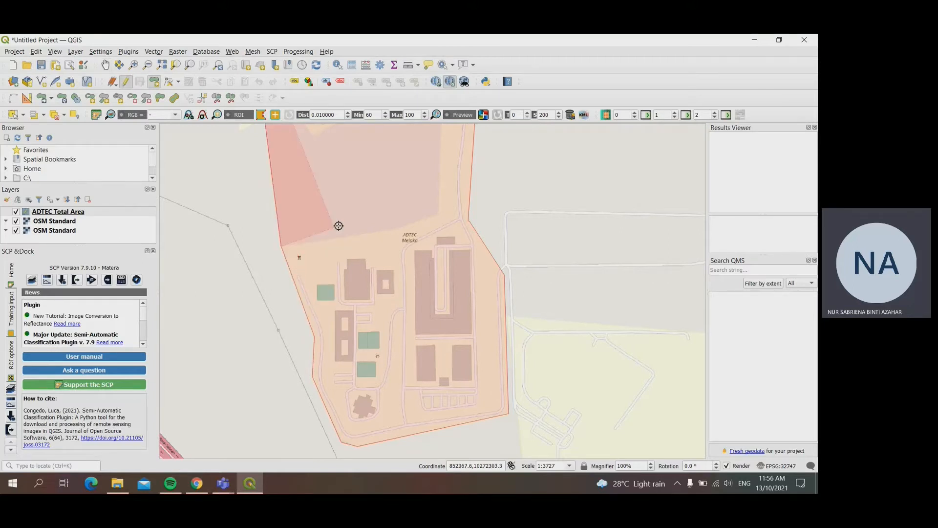
left_click(398, 228)
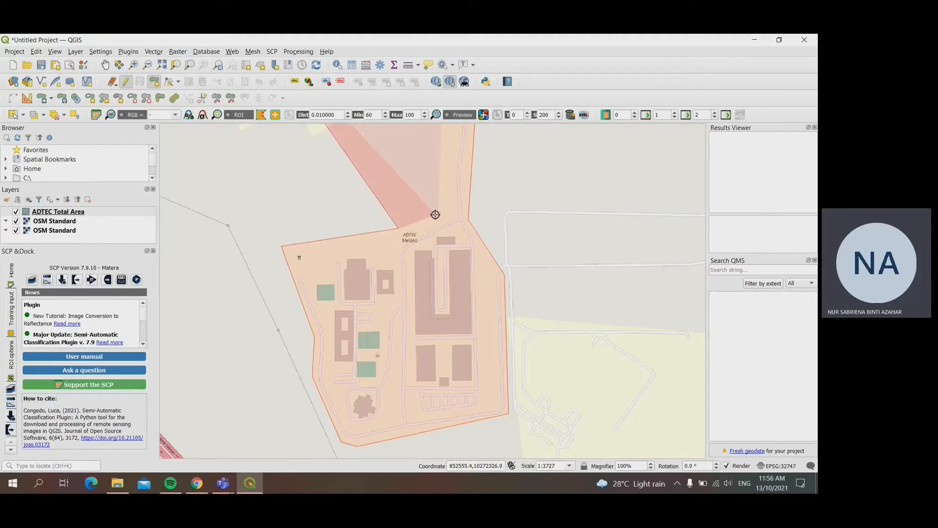
left_click(438, 213)
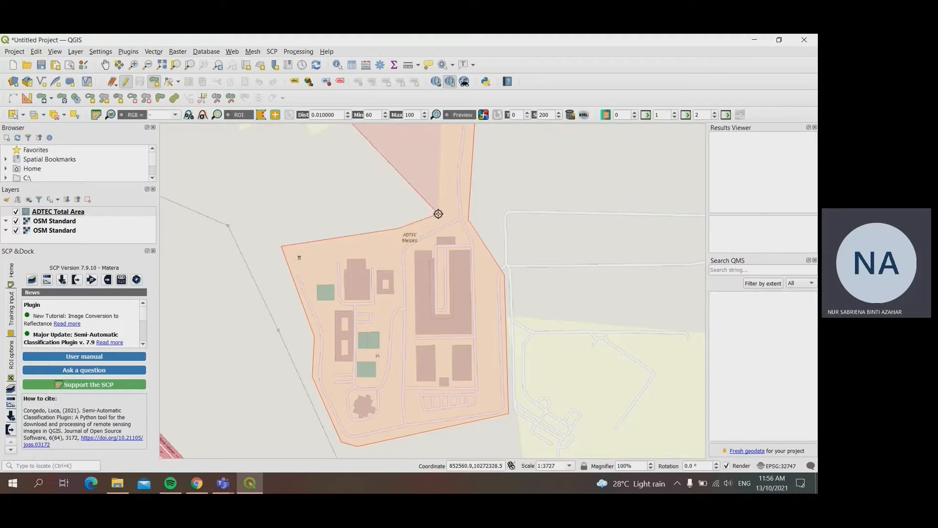
Step: Trace the polygon up the neck and around the northern section's southern and western edges, closing it at the northwest corner
left_click(106, 67)
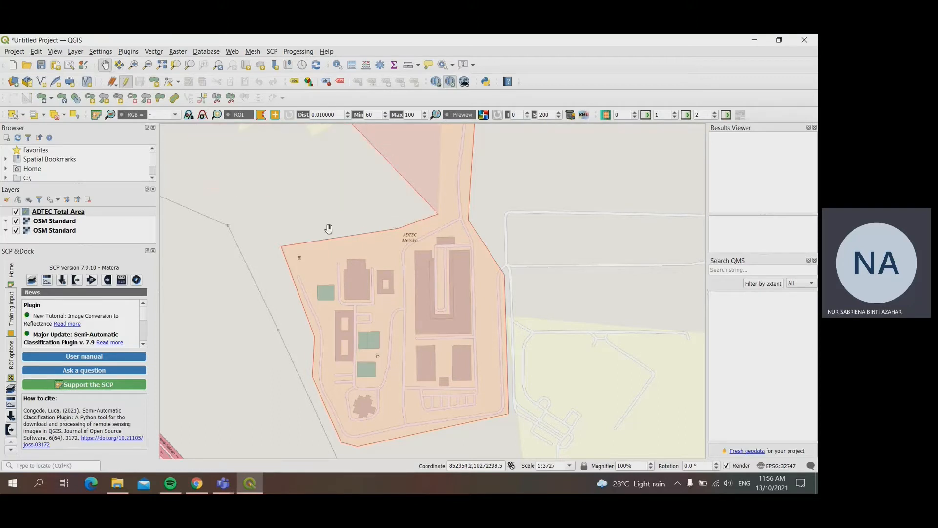
left_click_drag(339, 199, 346, 375)
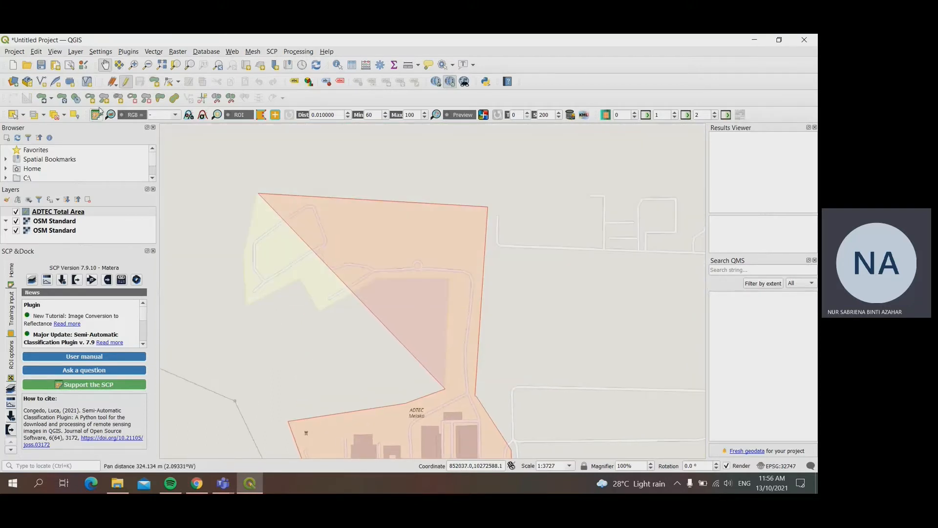
left_click(154, 81)
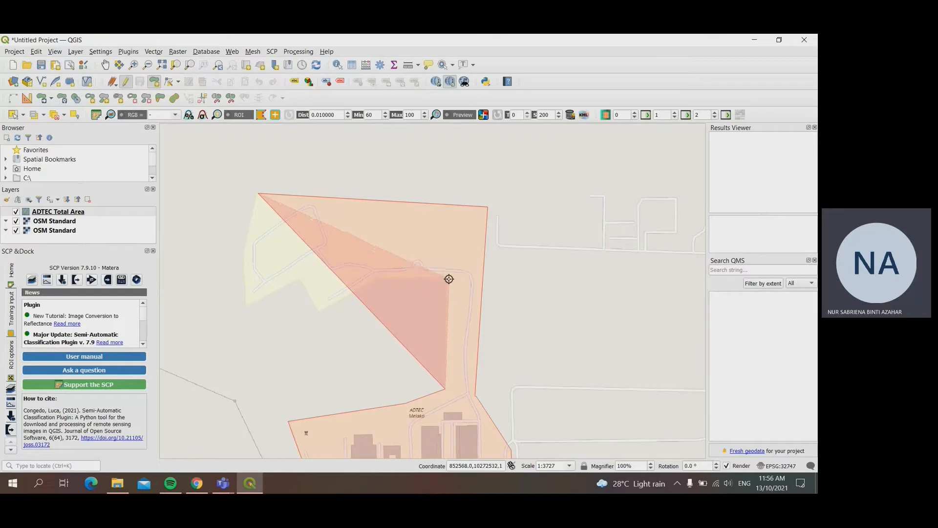
left_click(448, 278)
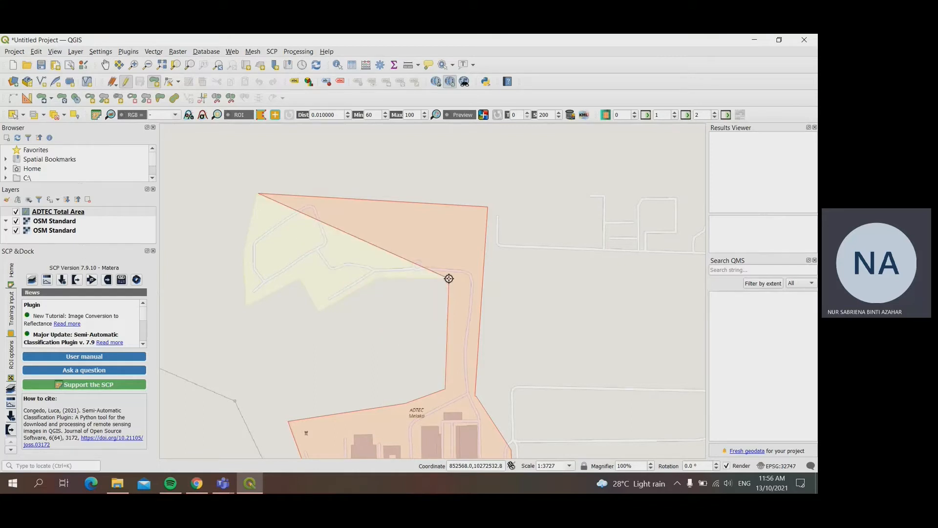
left_click(378, 277)
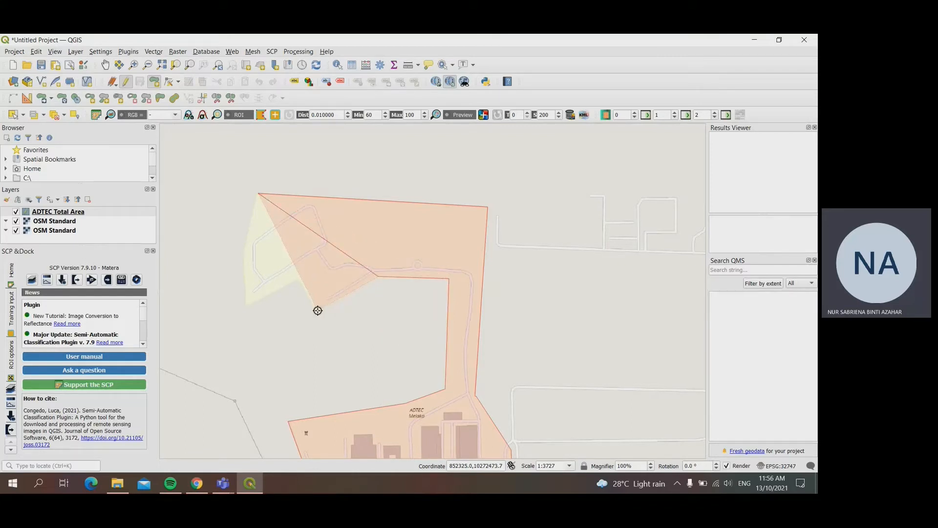
left_click(319, 310)
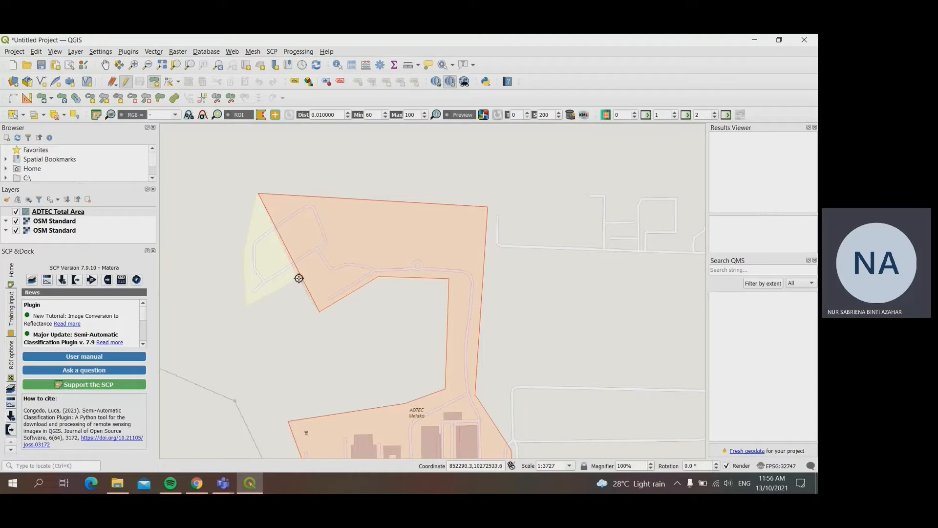
left_click(246, 306)
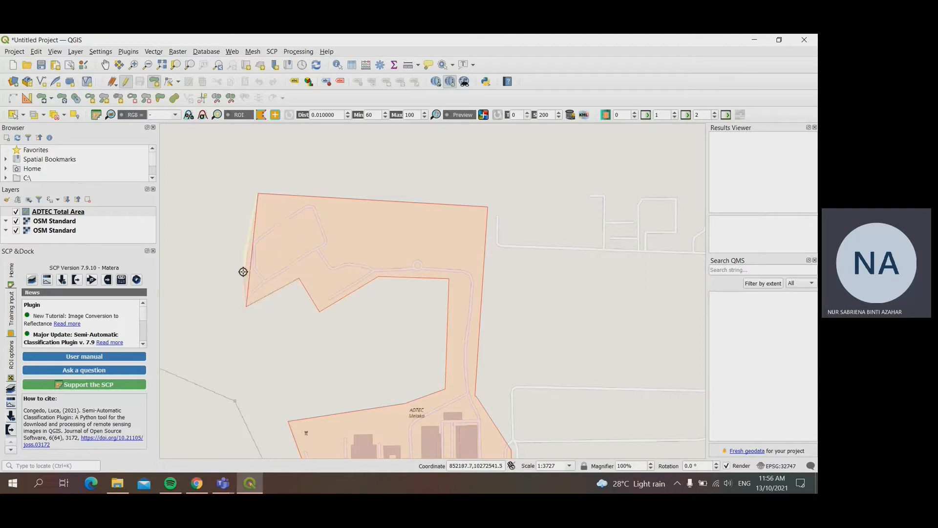
left_click(241, 252)
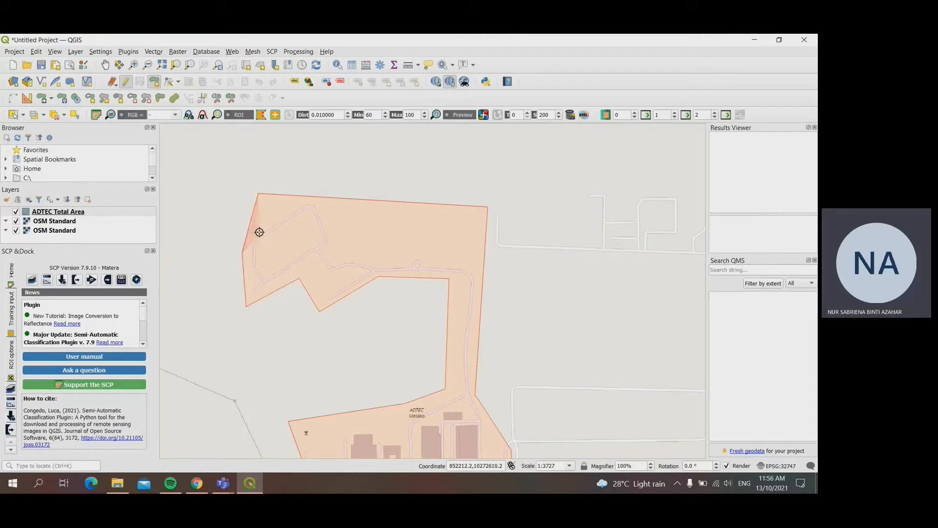
right_click(257, 194)
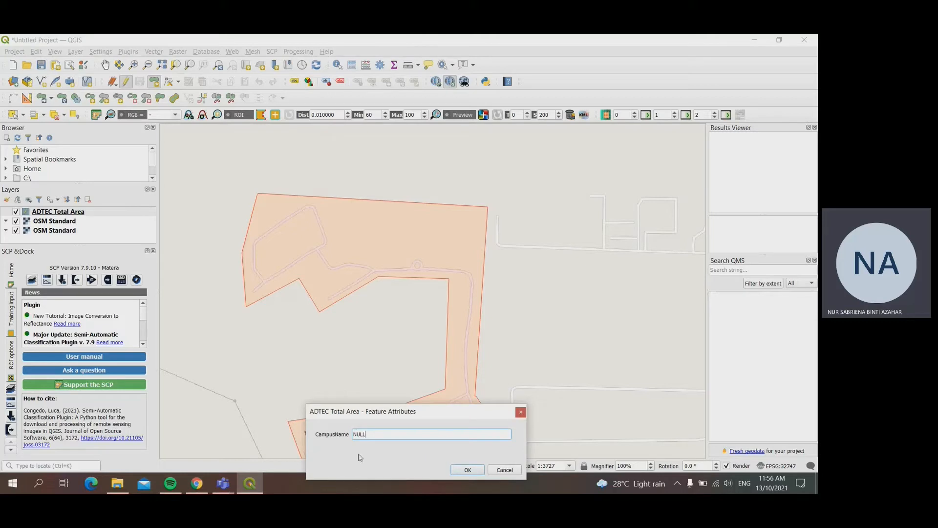
Step: Set the new polygon's CampusName to ADTEC Melaka and accept the feature attributes
double_click(369, 436)
left_click_drag(419, 415, 387, 274)
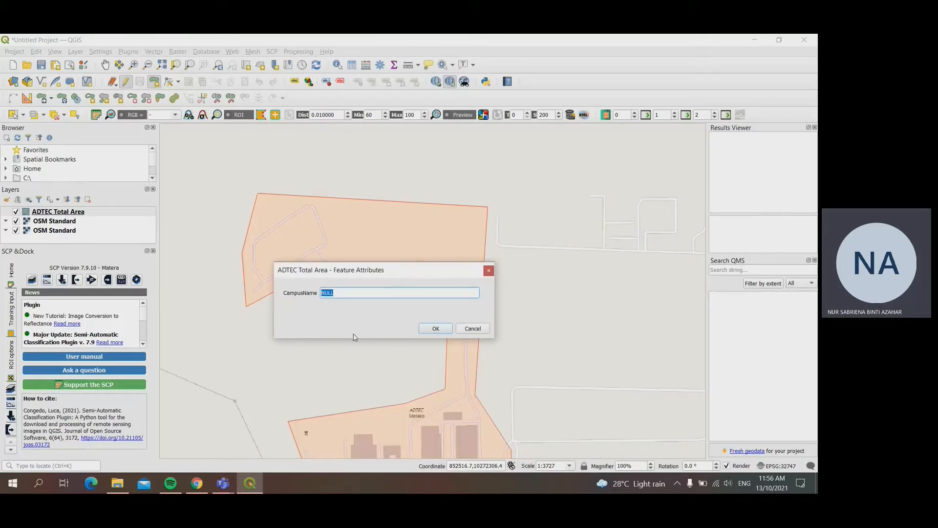
type("ADTEC Melaka")
left_click(433, 329)
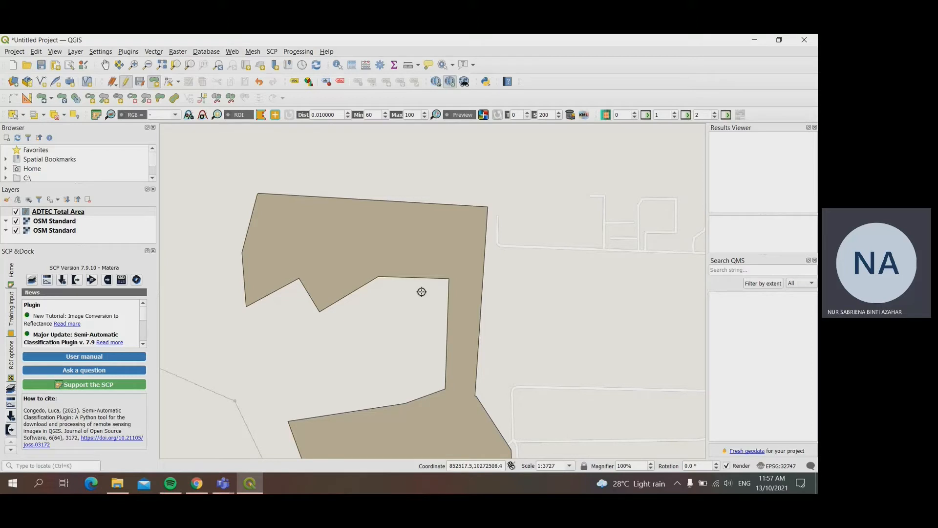
Step: Stop editing ADTEC Total Area, saving the changes to the layer
left_click(417, 331)
left_click(125, 81)
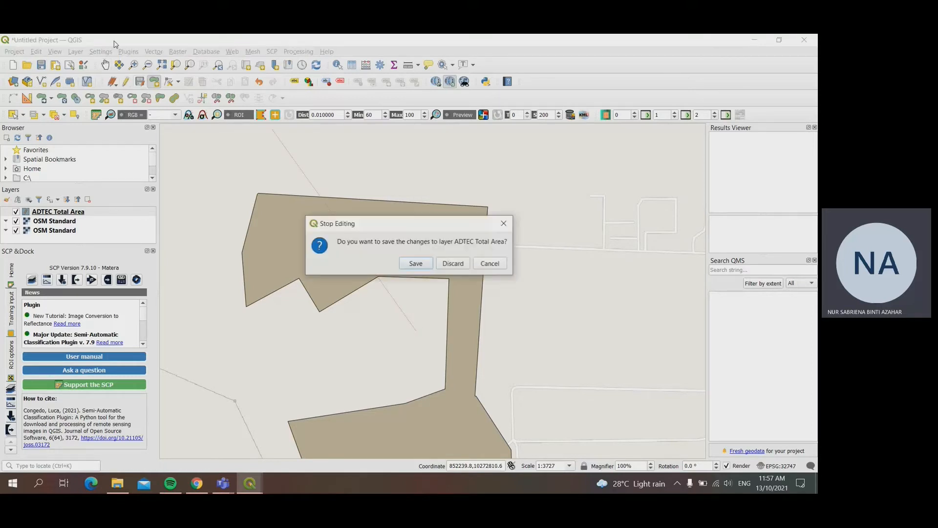
left_click(416, 263)
scroll(388, 337, "down", 1)
left_click_drag(387, 337, 465, 295)
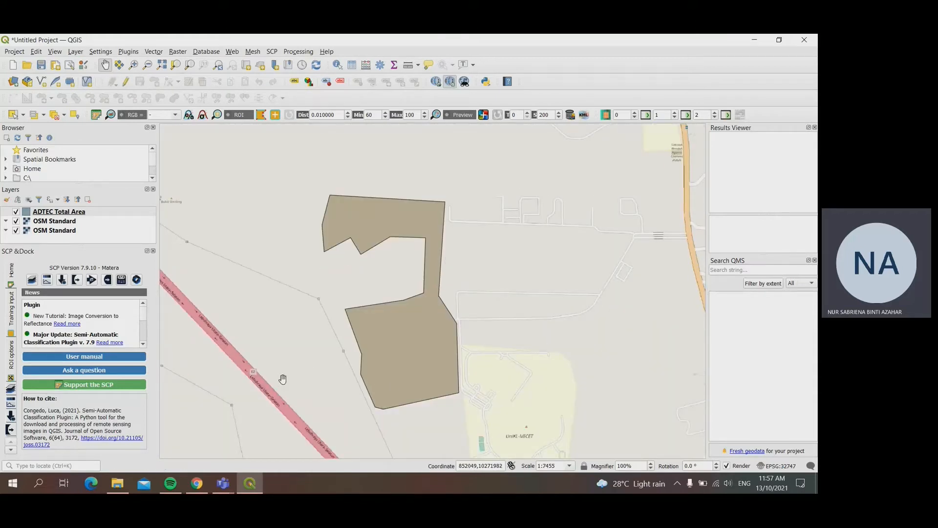
Step: Style ADTEC Total Area with the outline blue preset recoloured to black
right_click(66, 214)
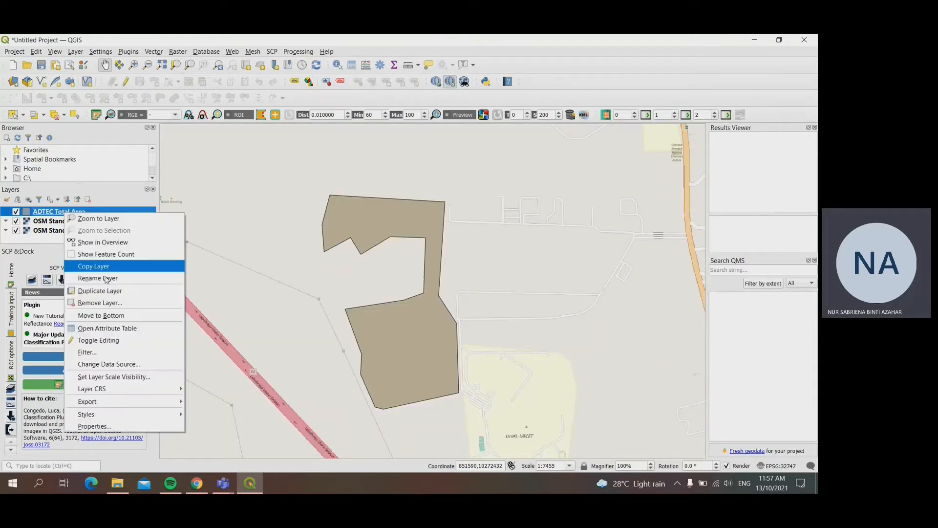
left_click(119, 428)
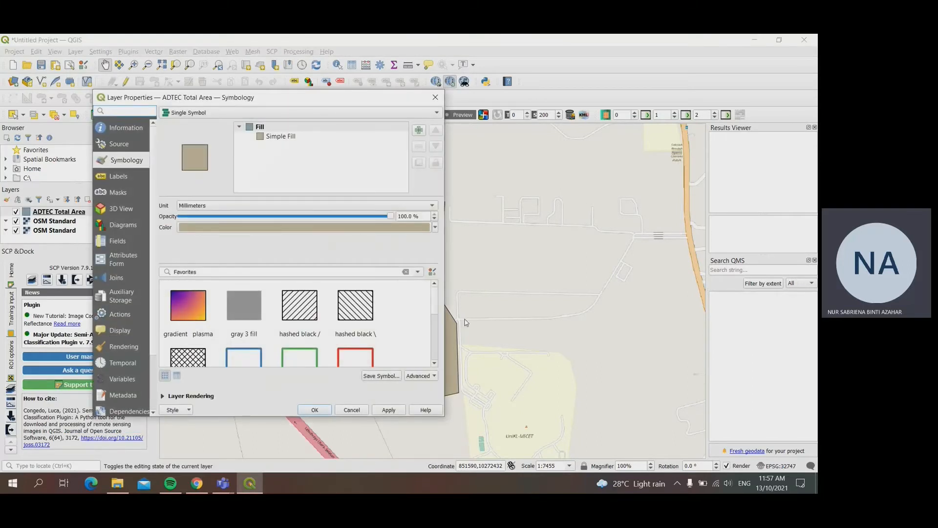
scroll(273, 334, "down", 1)
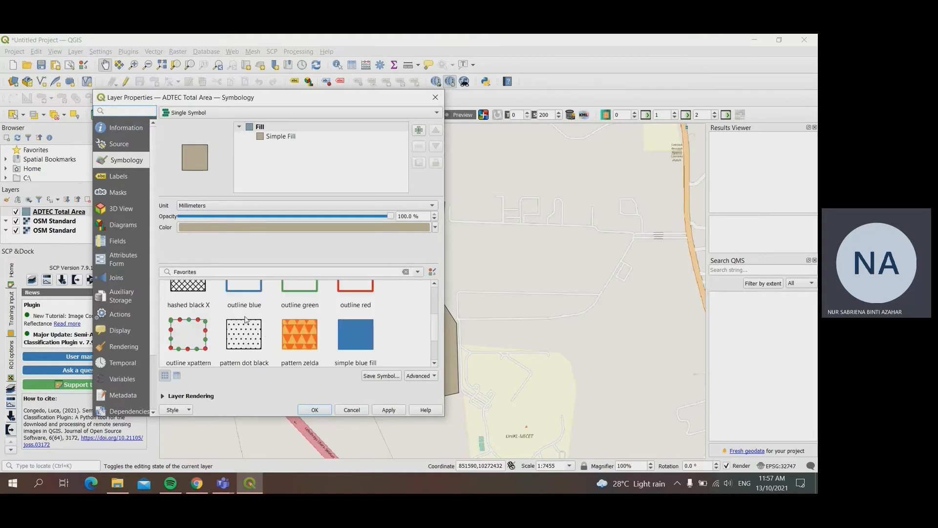
left_click(244, 303)
left_click(433, 228)
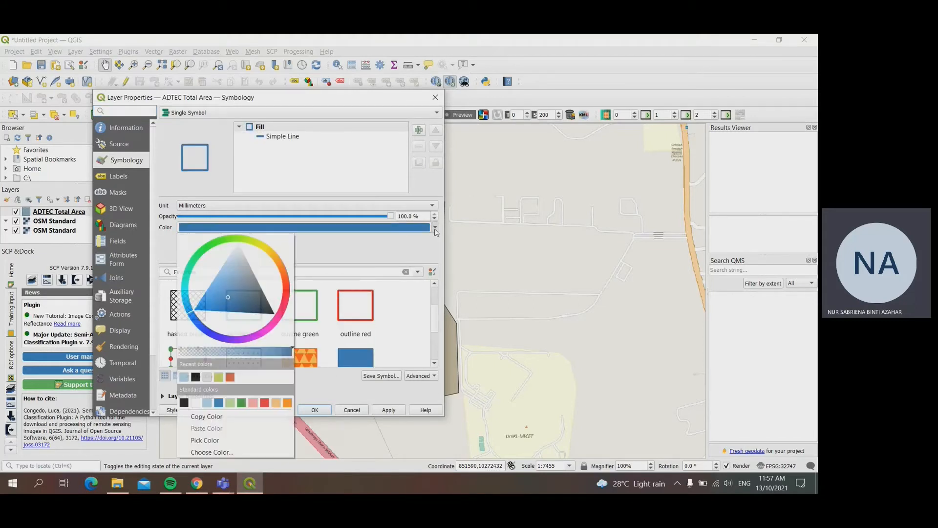
left_click(193, 376)
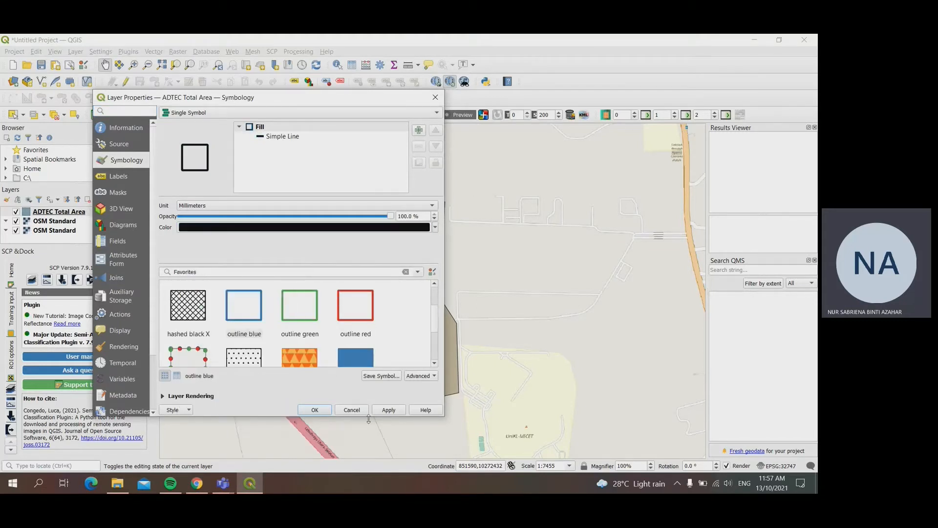
left_click(318, 411)
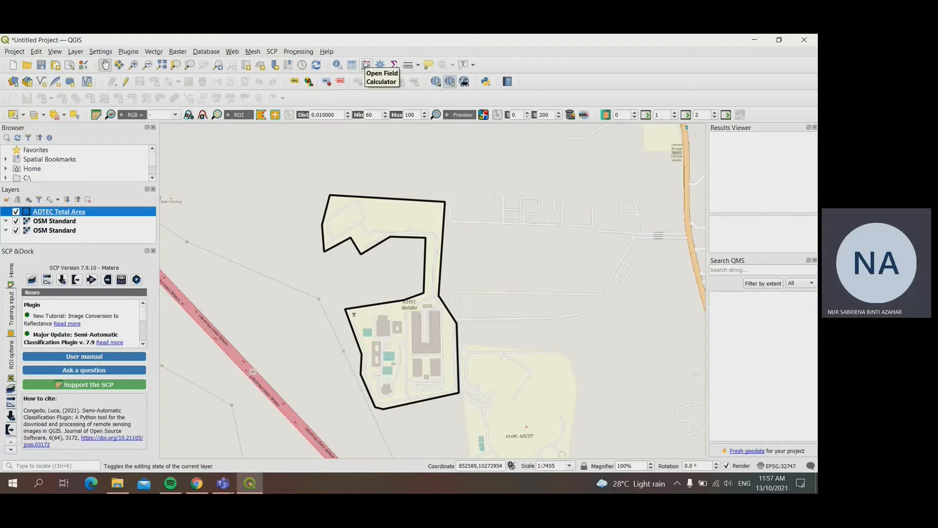
Step: Define a new Field Calculator output field named Area_m2 for ADTEC Total Area, with type Decimal number (real)
left_click(366, 64)
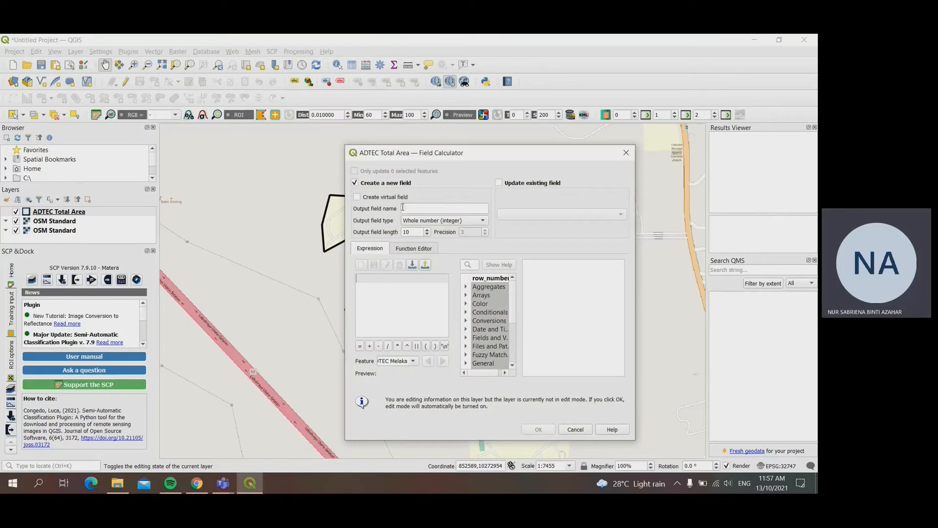
left_click(417, 207)
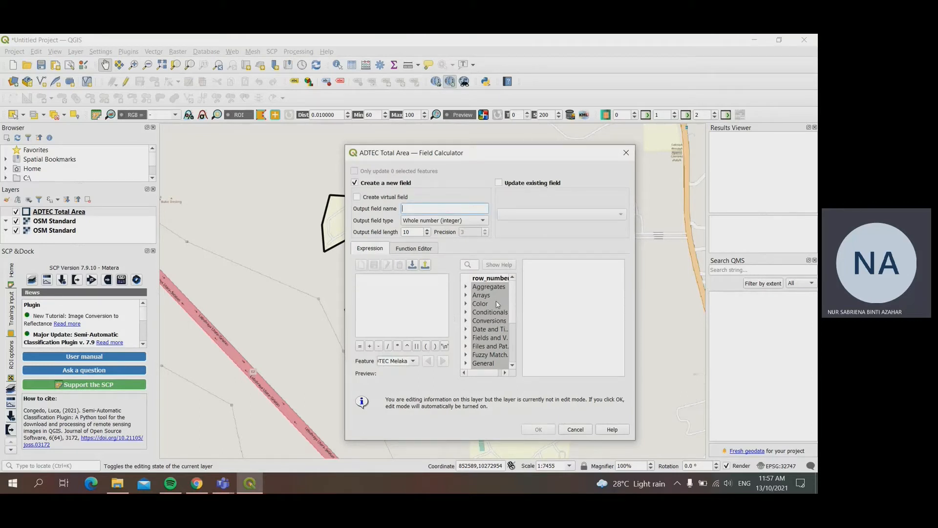
type("Area_m2")
left_click(435, 221)
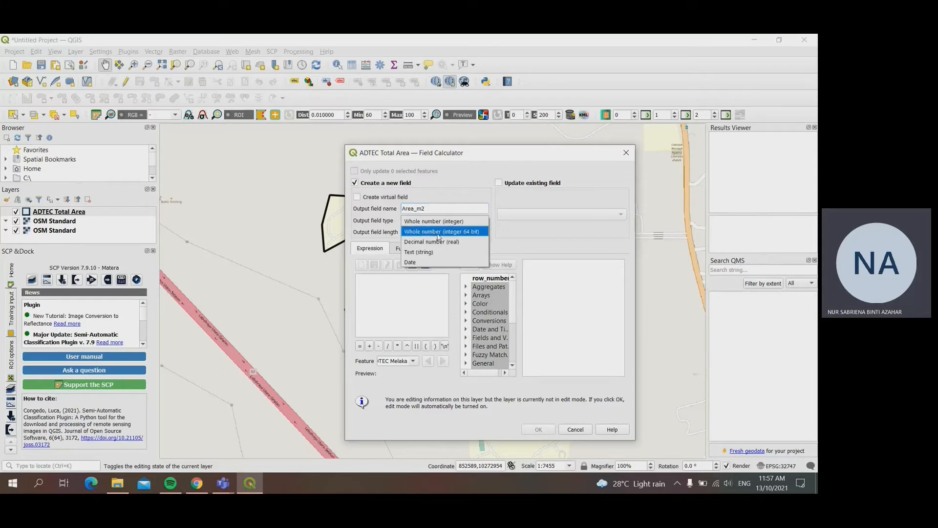
left_click(441, 246)
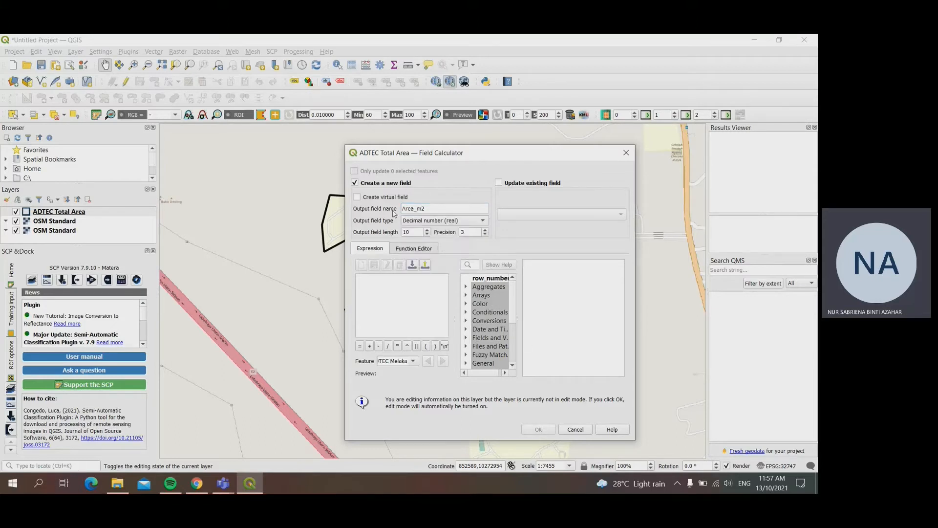
Step: Calculate Area_m2 with the $area geometry function and open the attribute table of ADTEC Total Area
left_click_drag(513, 319, 514, 330)
left_click(465, 347)
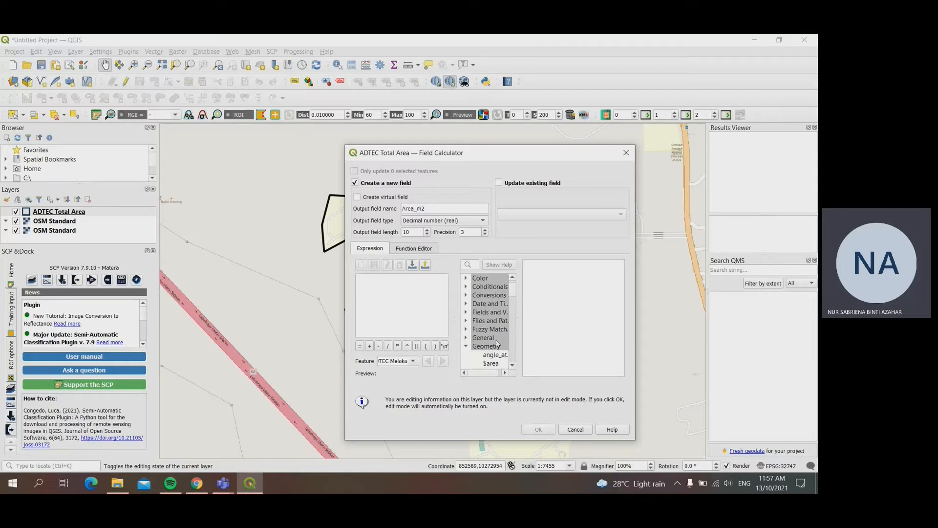
double_click(490, 363)
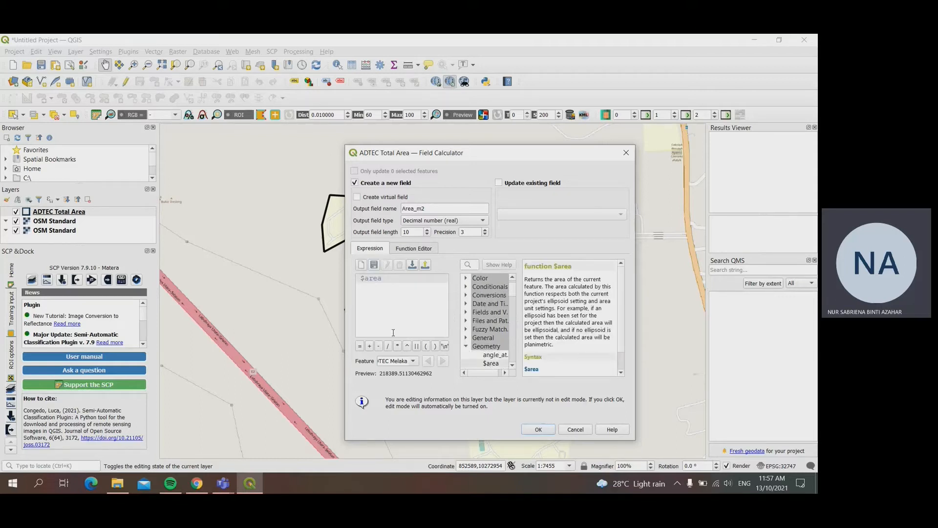
left_click(539, 430)
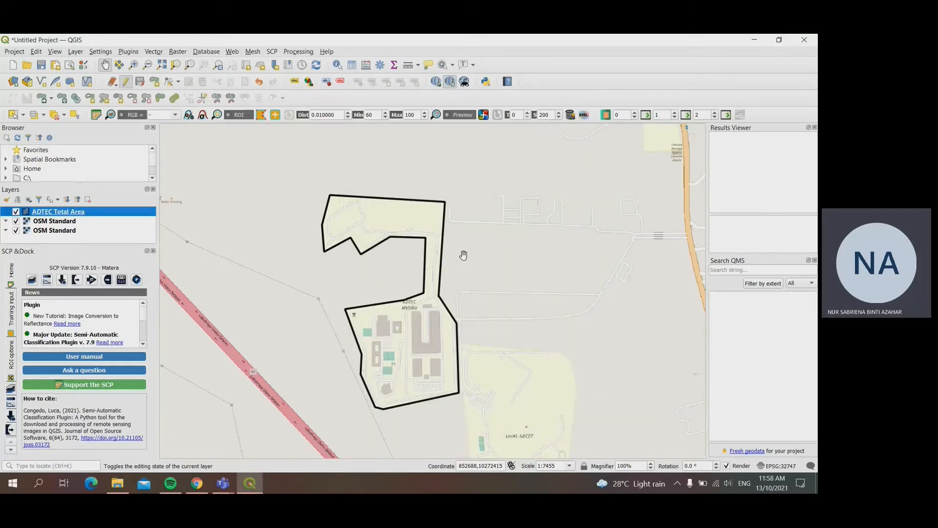
right_click(68, 213)
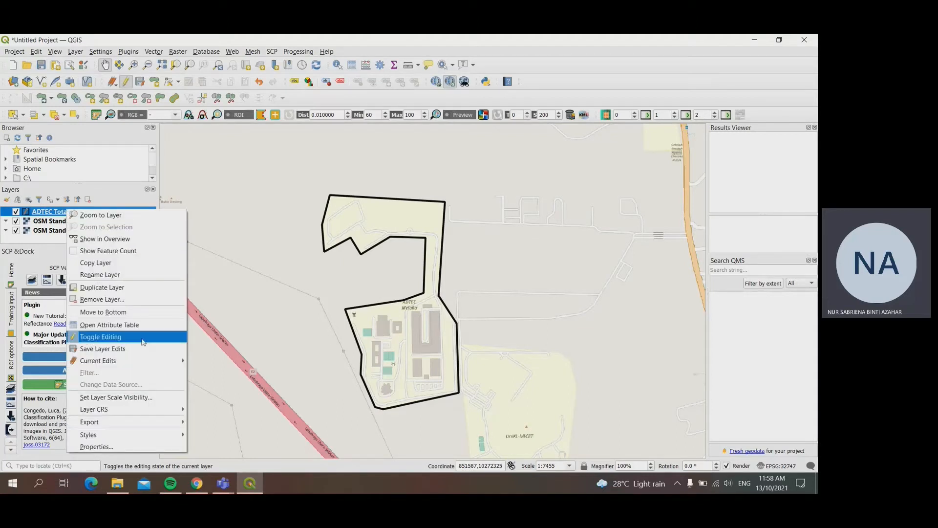
left_click(144, 326)
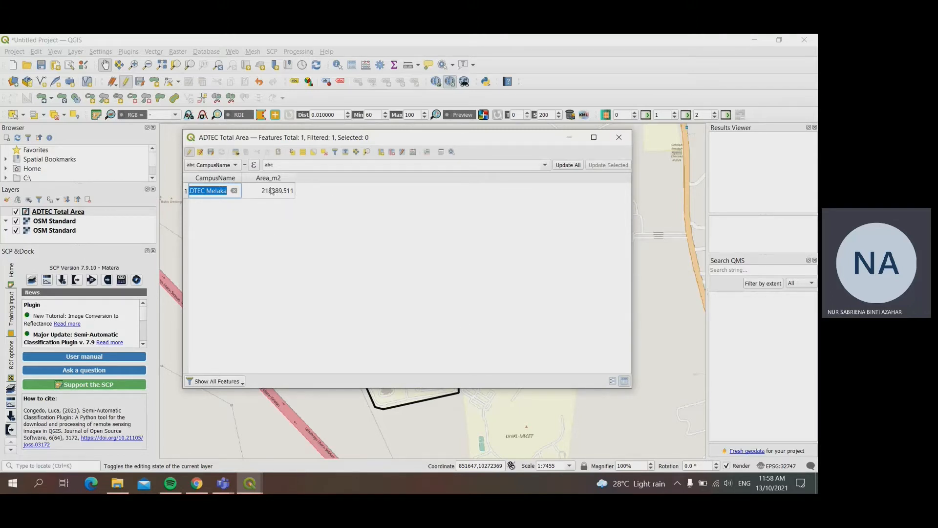
Step: Switch to Google Earth in Chrome and start a measurement along the ADTEC campus's northern, eastern and southern boundary
left_click(201, 486)
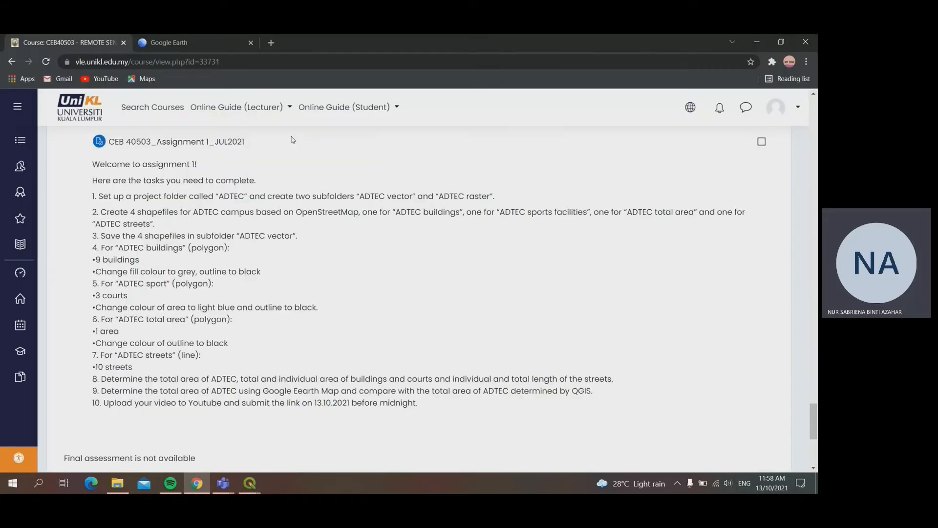
left_click(169, 42)
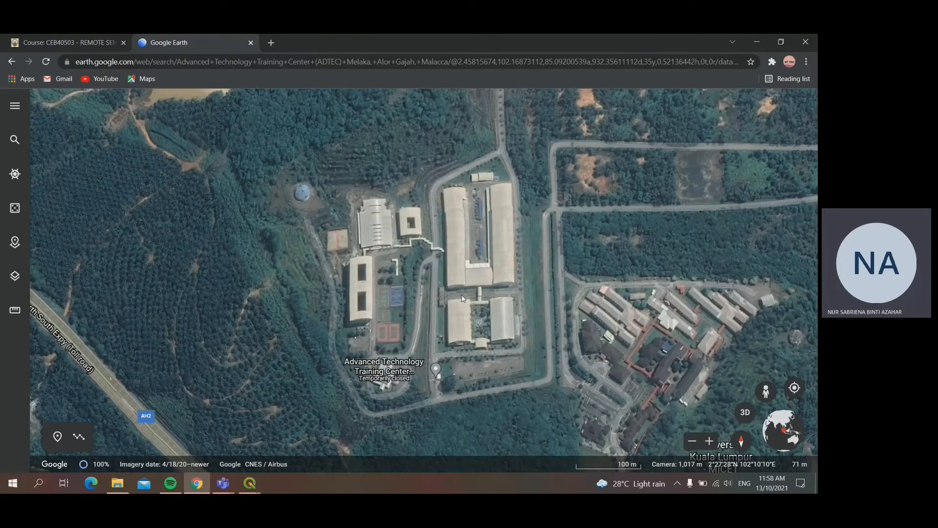
scroll(463, 298, "down", 3)
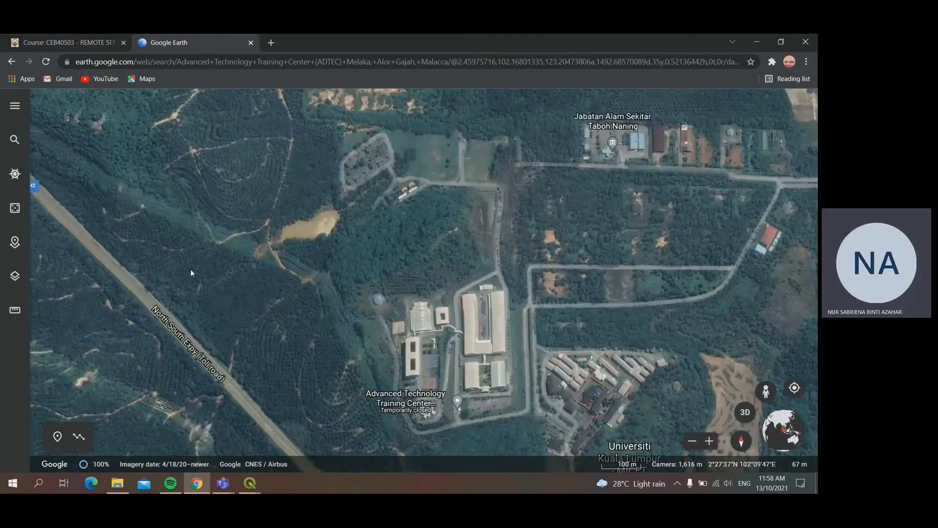
left_click(15, 310)
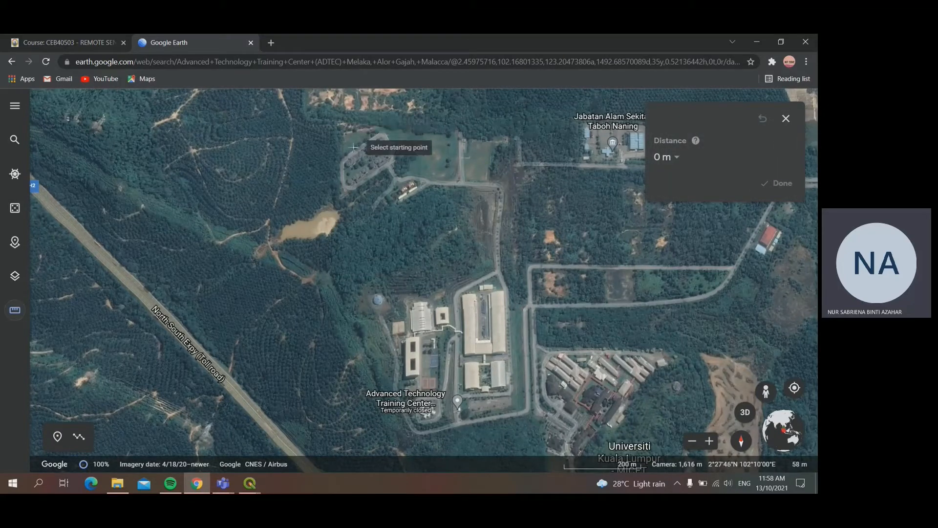
left_click(341, 122)
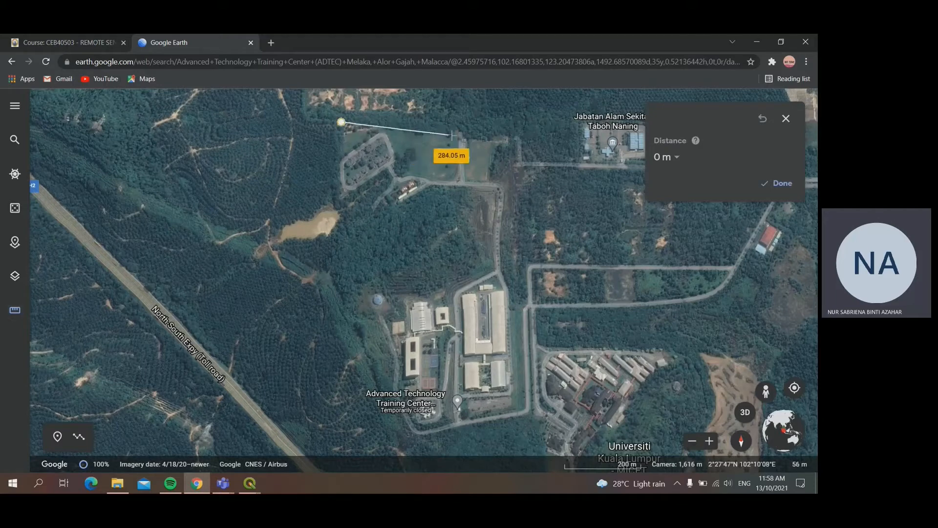
left_click(511, 137)
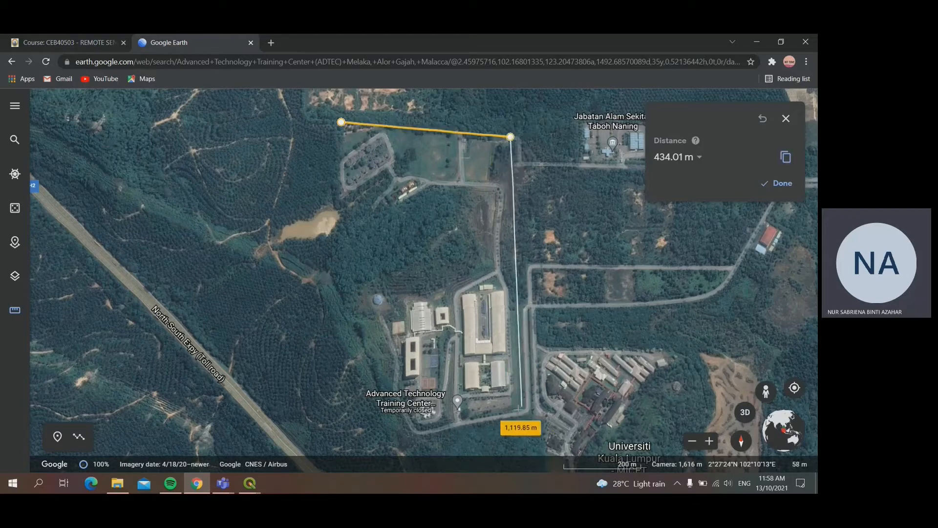
left_click(521, 419)
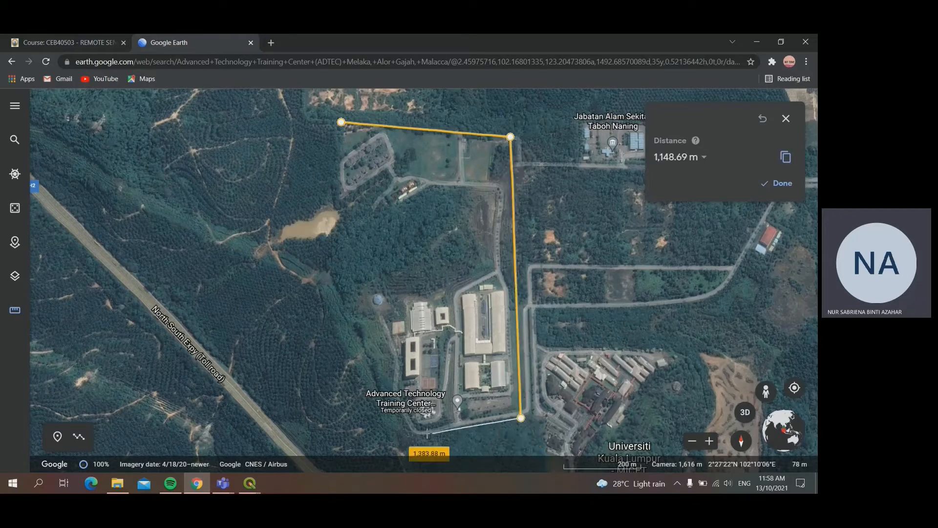
left_click(420, 437)
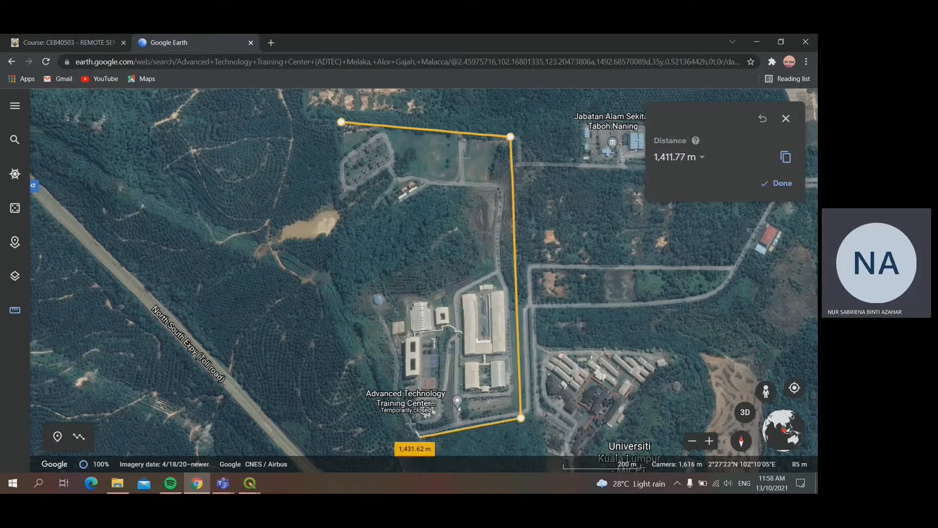
Step: Continue the measurement up the campus's western side and around the wooded recess, closing the shape at its starting point
left_click(389, 394)
left_click(392, 361)
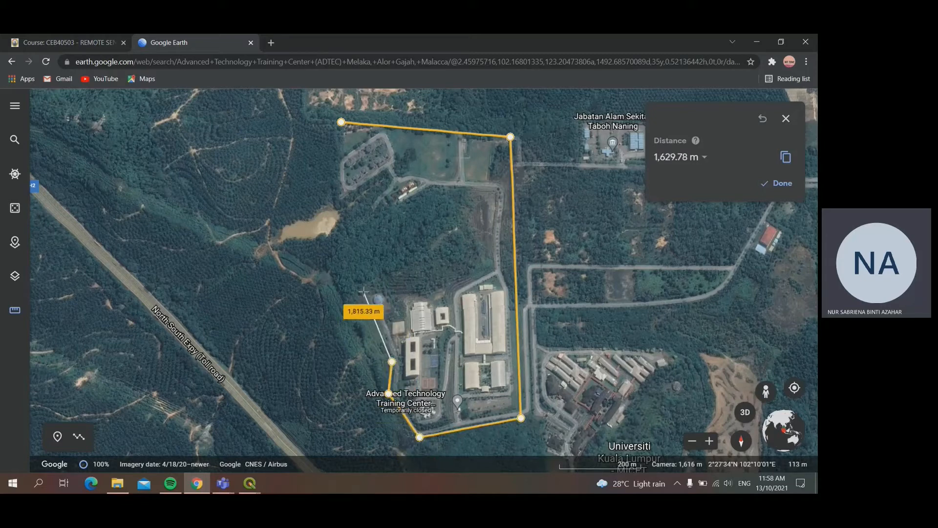
left_click(363, 291)
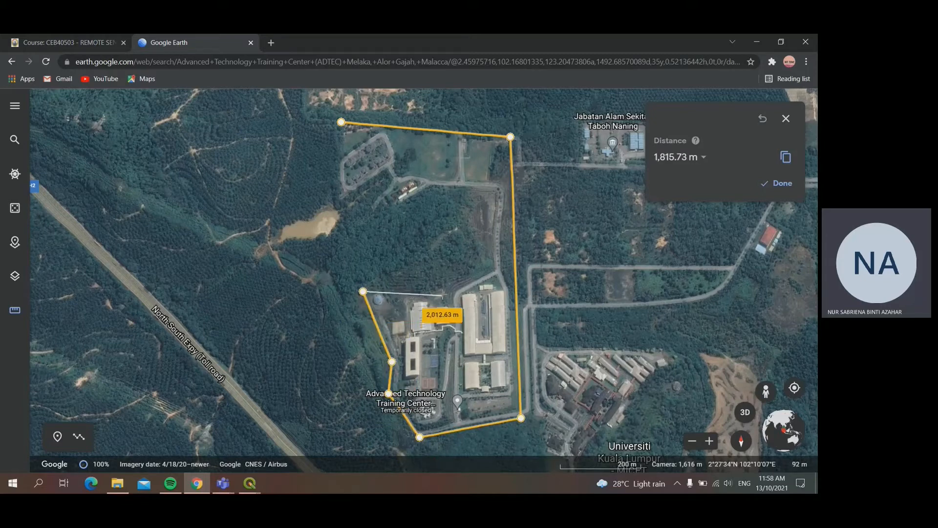
left_click(443, 293)
left_click(491, 267)
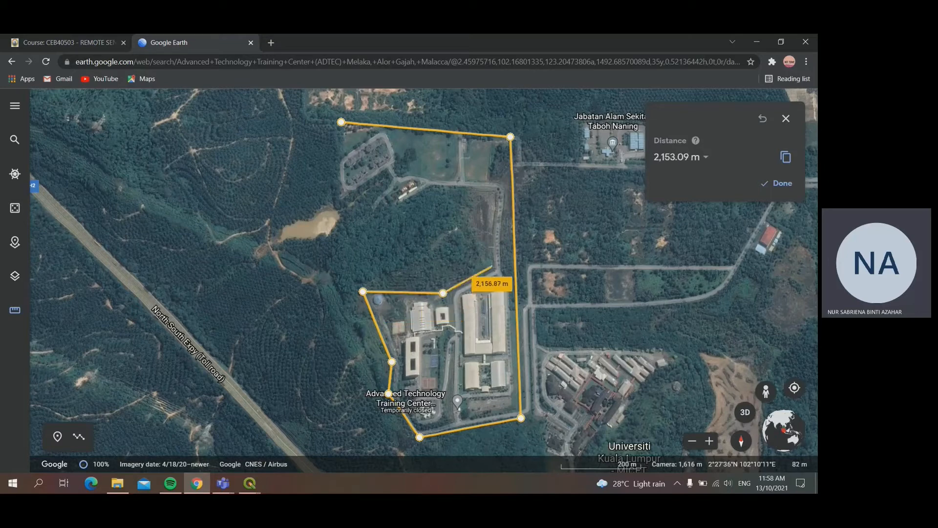
left_click(492, 193)
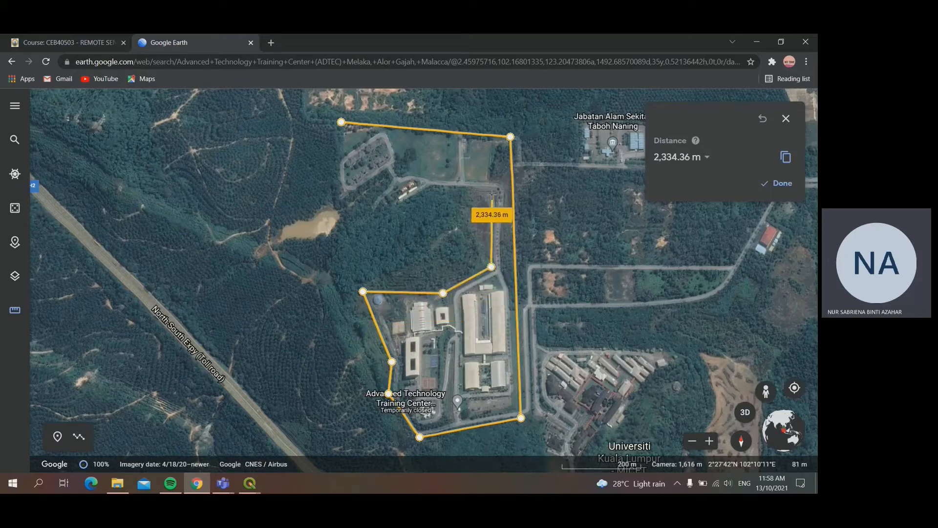
left_click(432, 187)
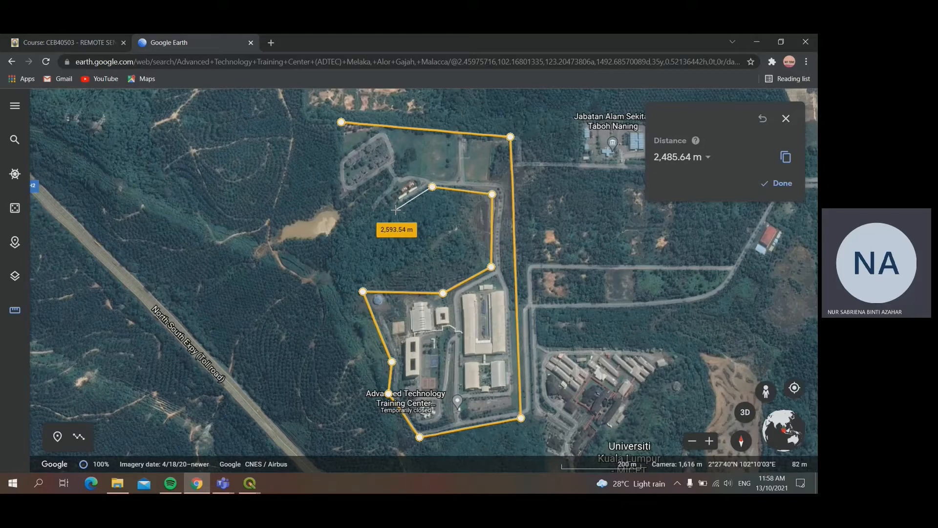
left_click(367, 217)
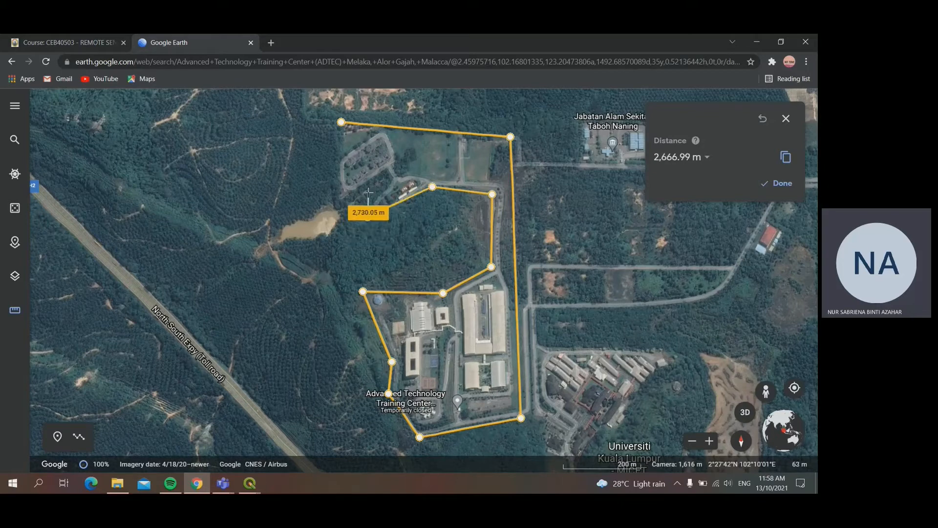
left_click(365, 194)
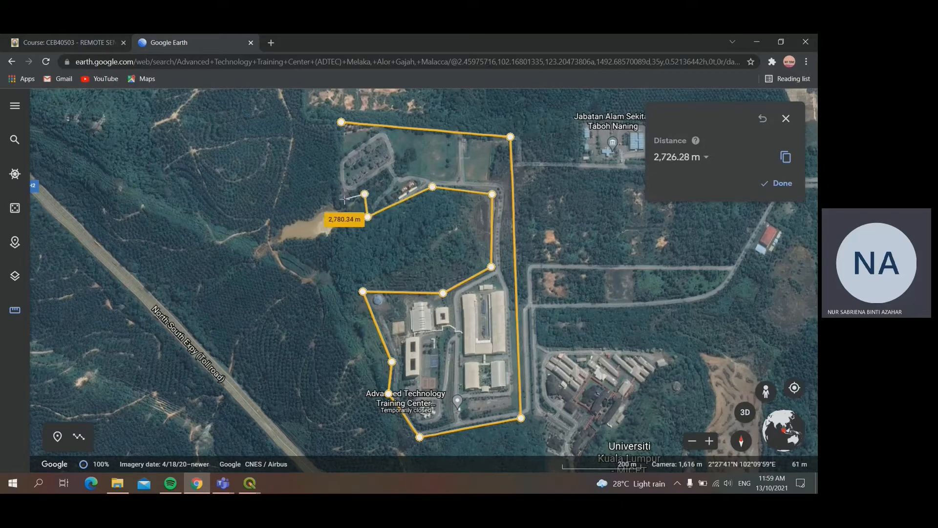
left_click(339, 198)
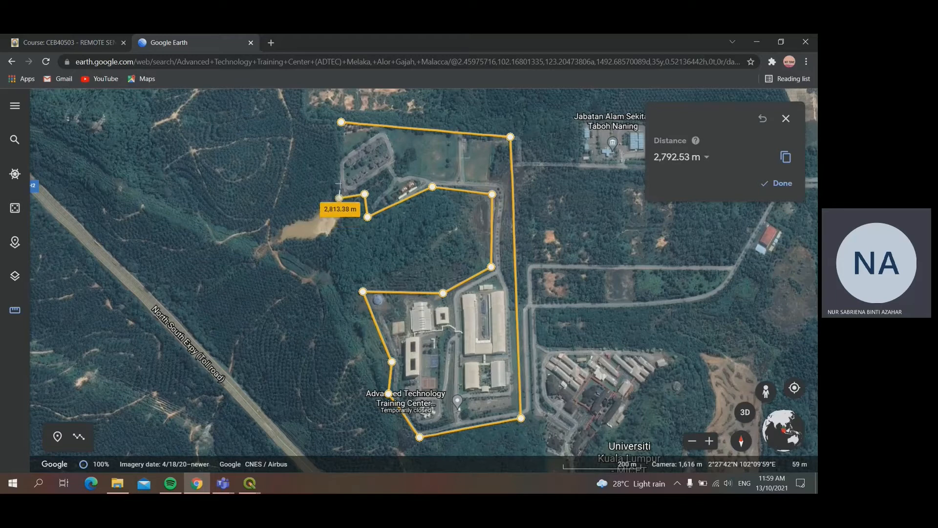
left_click(342, 123)
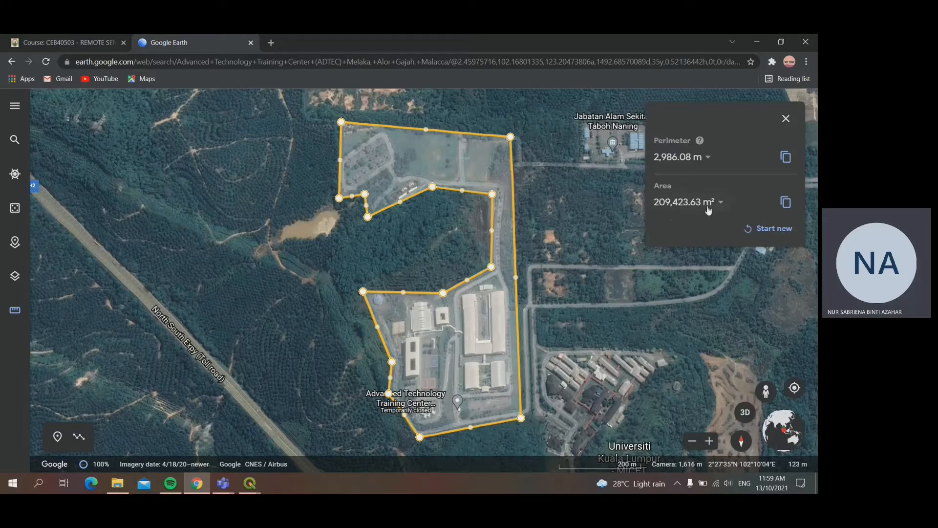
Step: Compare the Google Earth area with Area_m2 in the ADTEC Total Area attribute table, return to QGIS and close the table
mouse_move(253, 489)
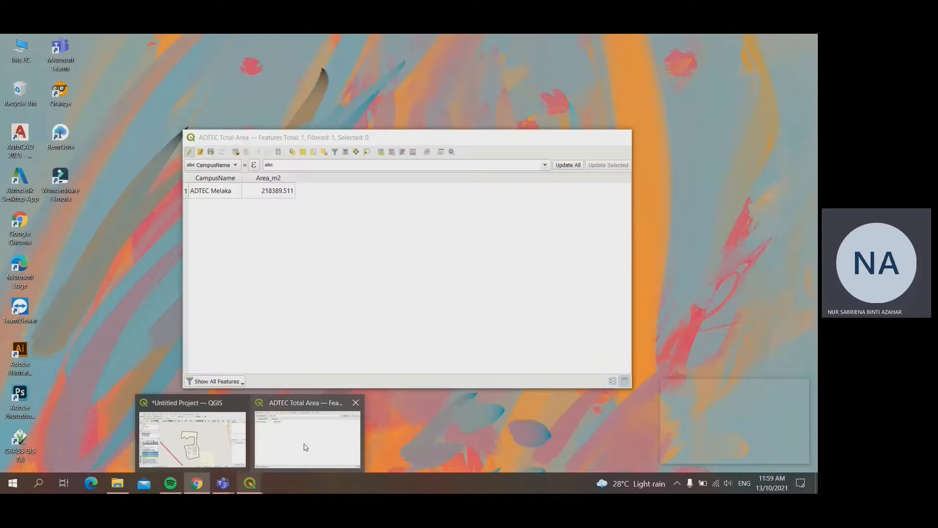
left_click(304, 444)
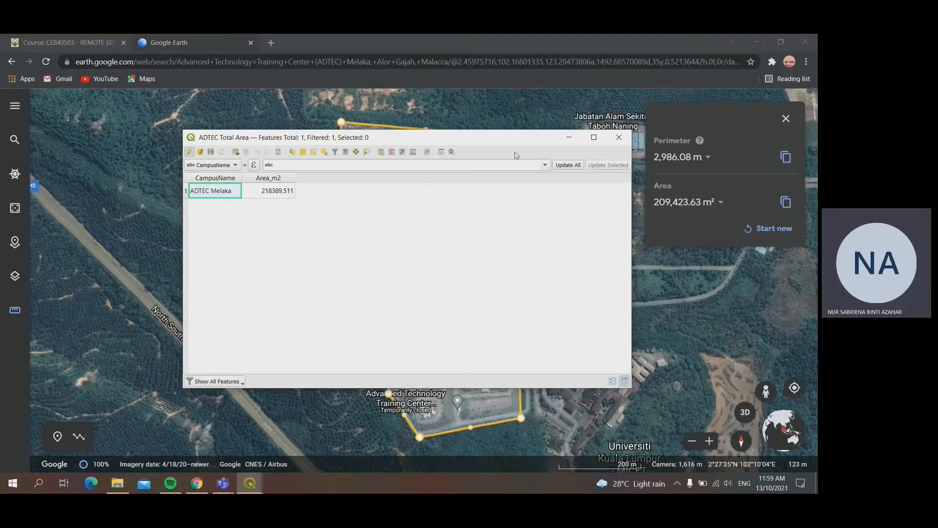
left_click_drag(525, 138, 427, 154)
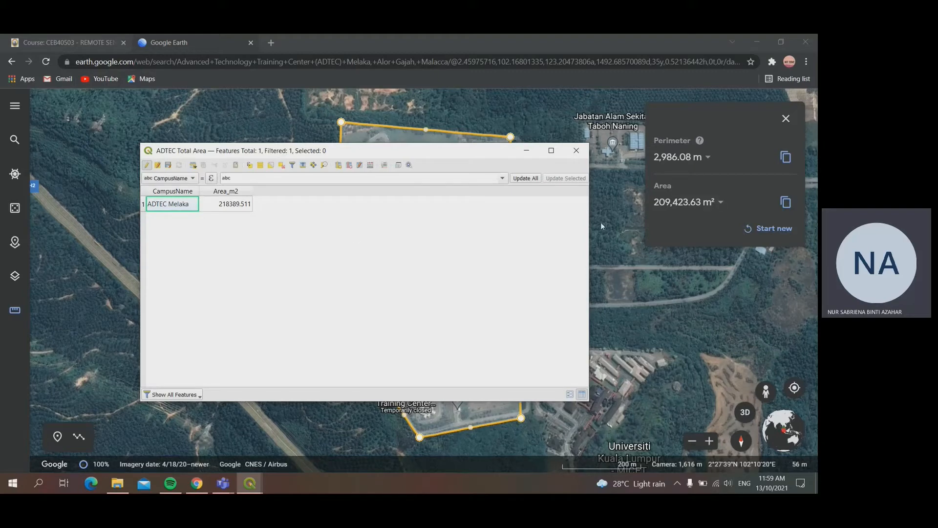
left_click(527, 151)
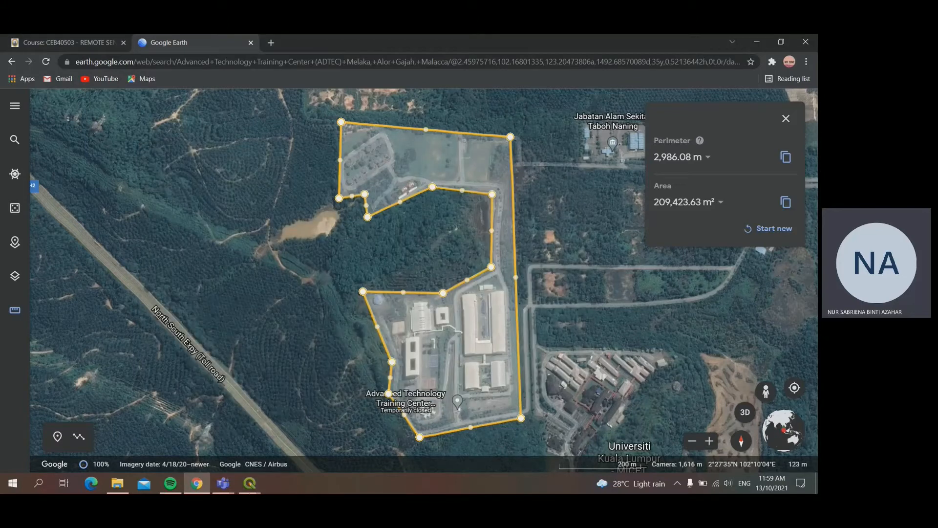
left_click(256, 485)
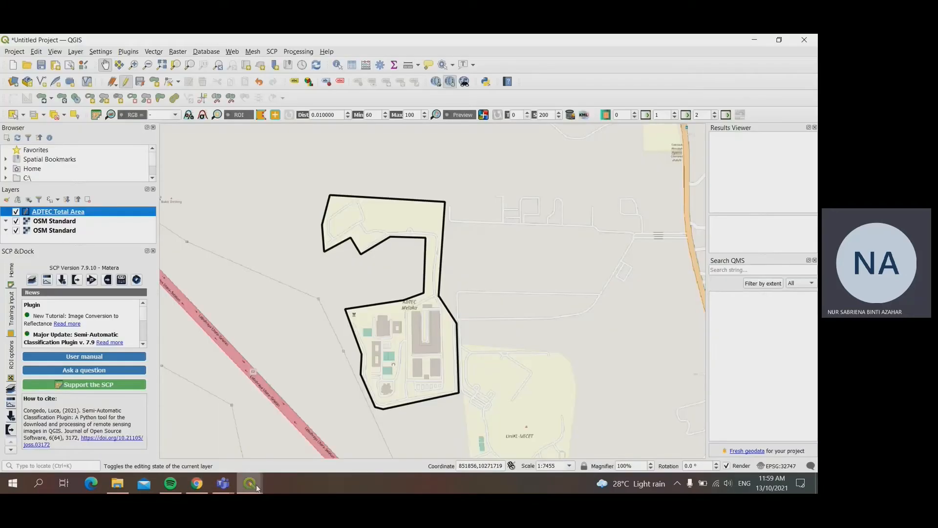
left_click(307, 438)
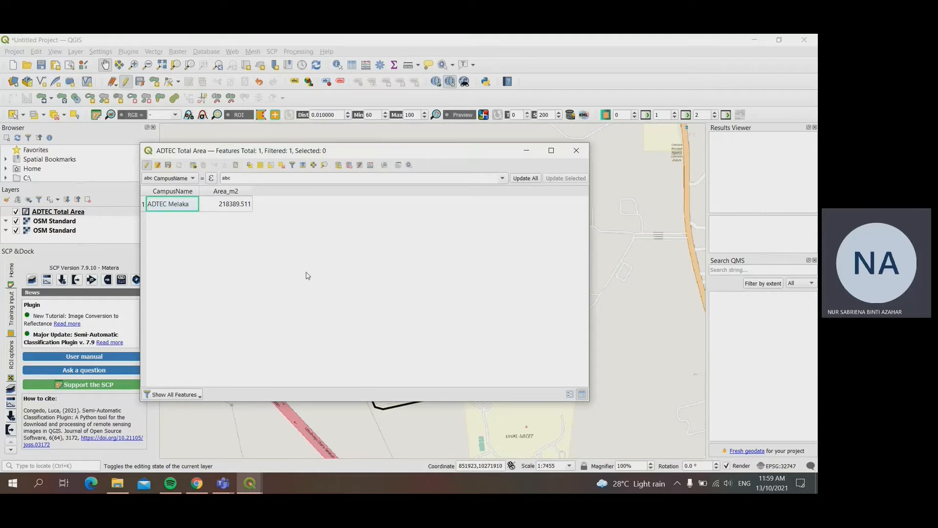
left_click(577, 151)
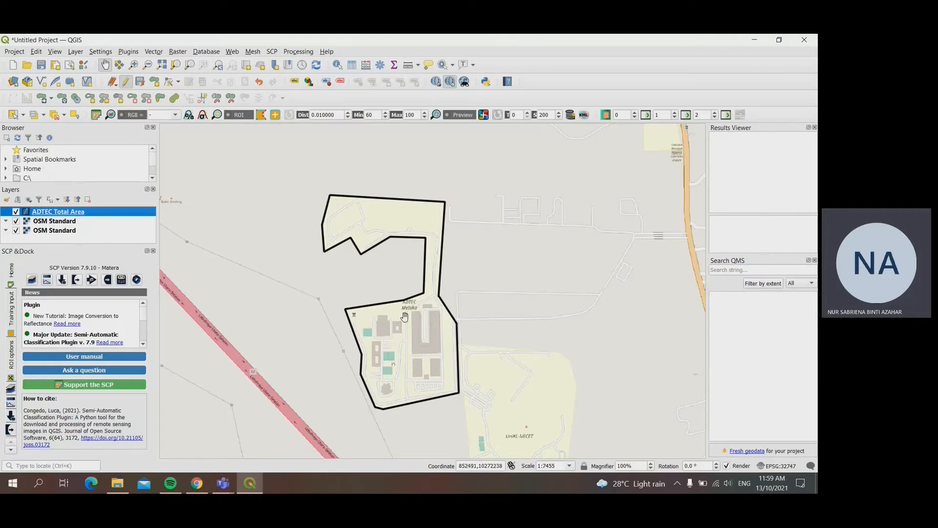
Step: Hide the ADTEC Total Area layer to leave the OpenStreetMap campus buildings unobstructed
left_click(16, 211)
left_click_drag(392, 344, 409, 279)
scroll(396, 327, "up", 1)
scroll(415, 283, "up", 1)
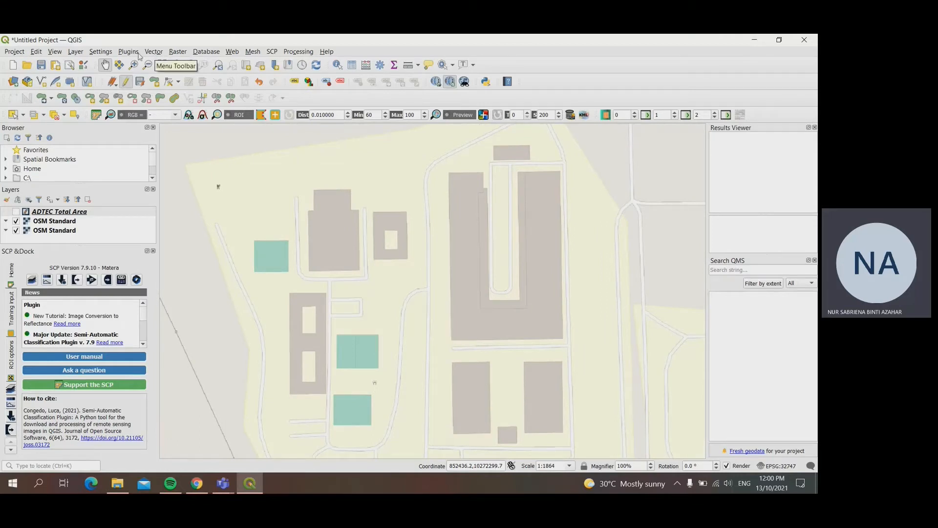
Step: Start a new shapefile layer with the file name ADTEC Building in the ADTEC Vector folder
left_click(174, 53)
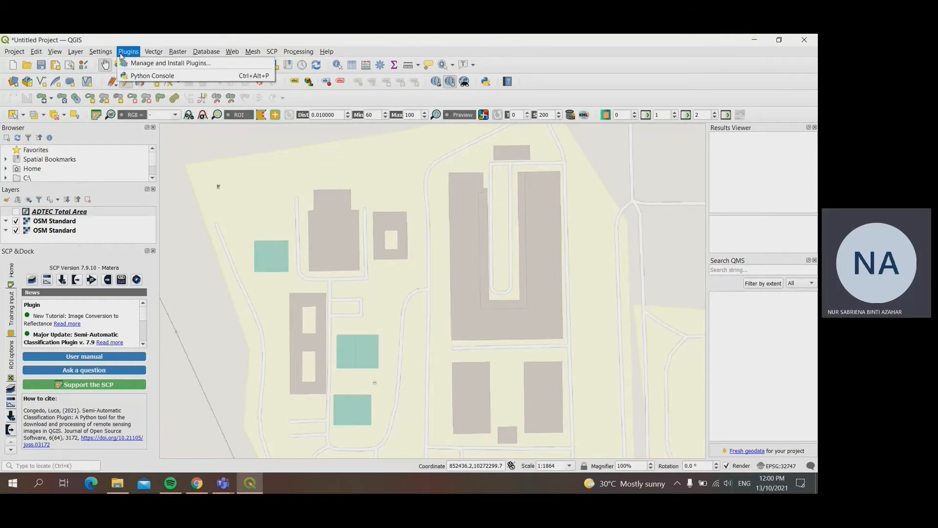
mouse_move(76, 52)
mouse_move(232, 75)
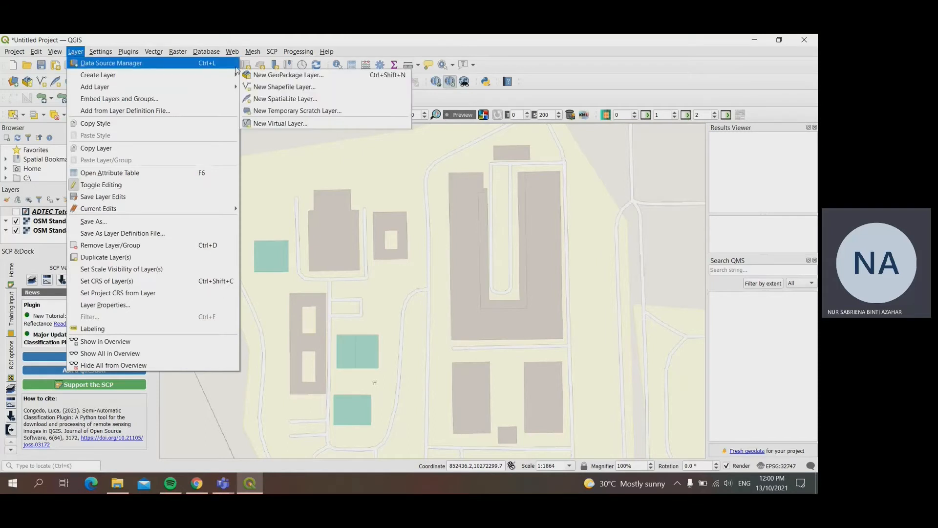
left_click(266, 88)
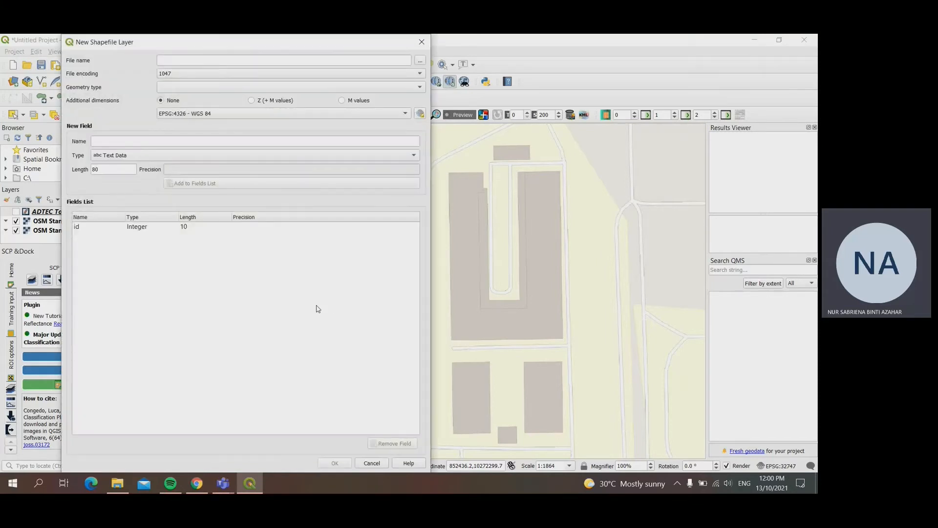
left_click(420, 60)
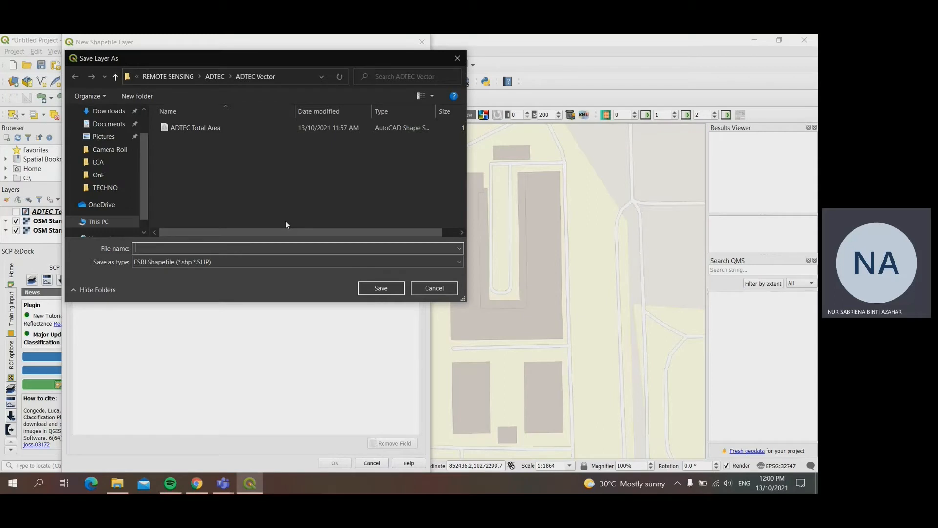
type("ADTEC")
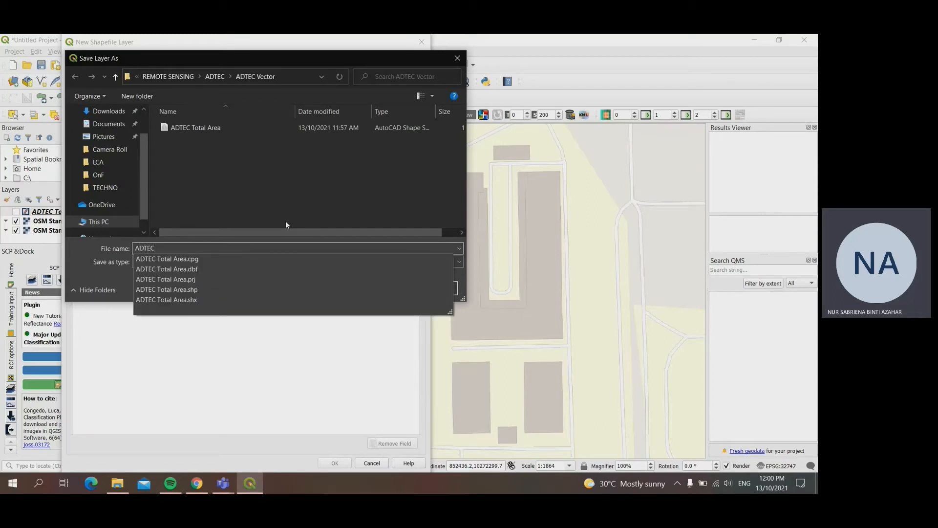
type(" B")
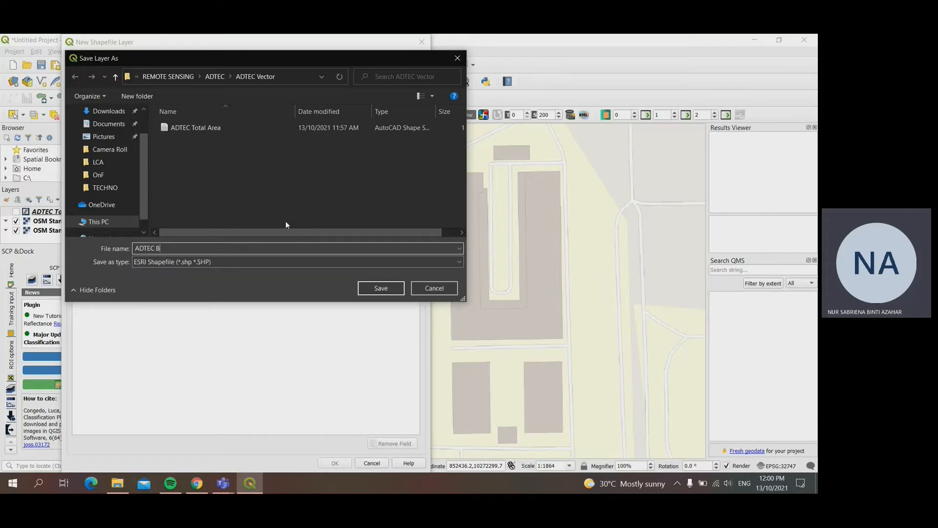
type("uilding")
left_click(379, 289)
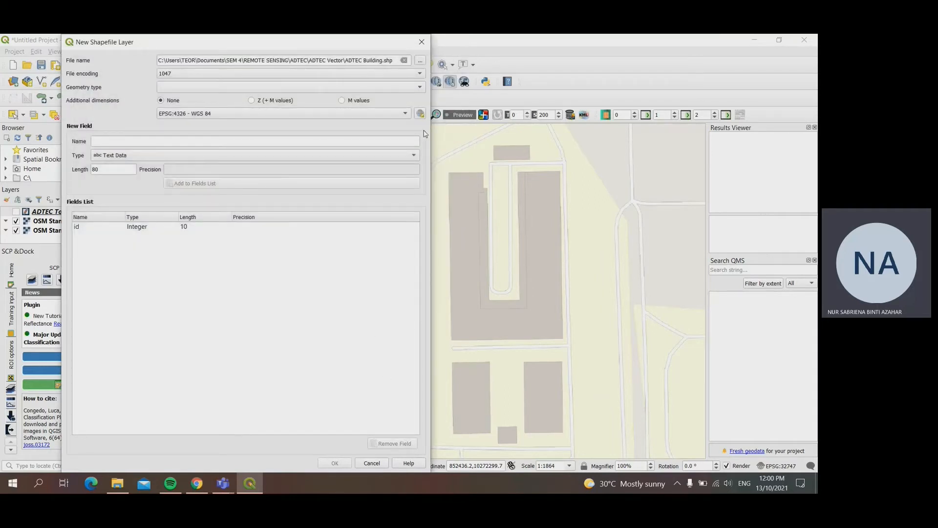
Step: Set the new shapefile's geometry type to Polygon and remove the default id field
left_click(210, 88)
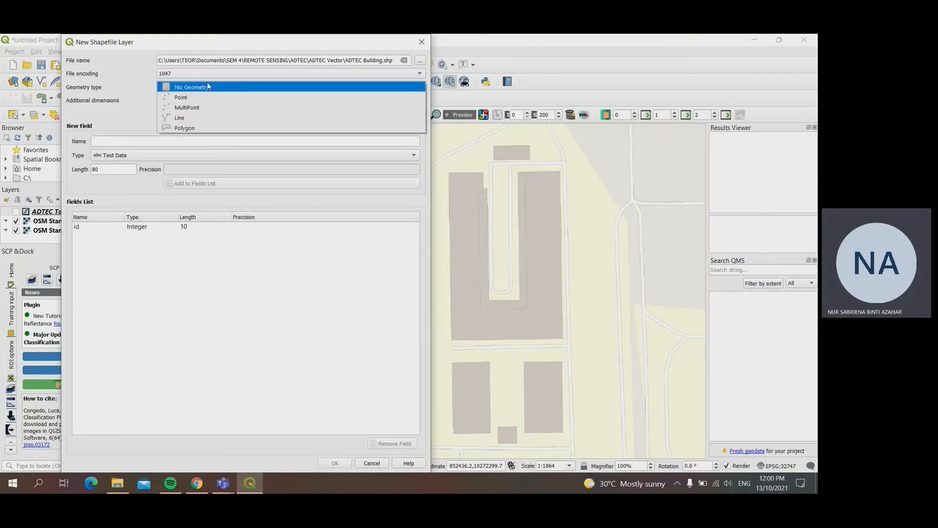
left_click(210, 128)
left_click(192, 228)
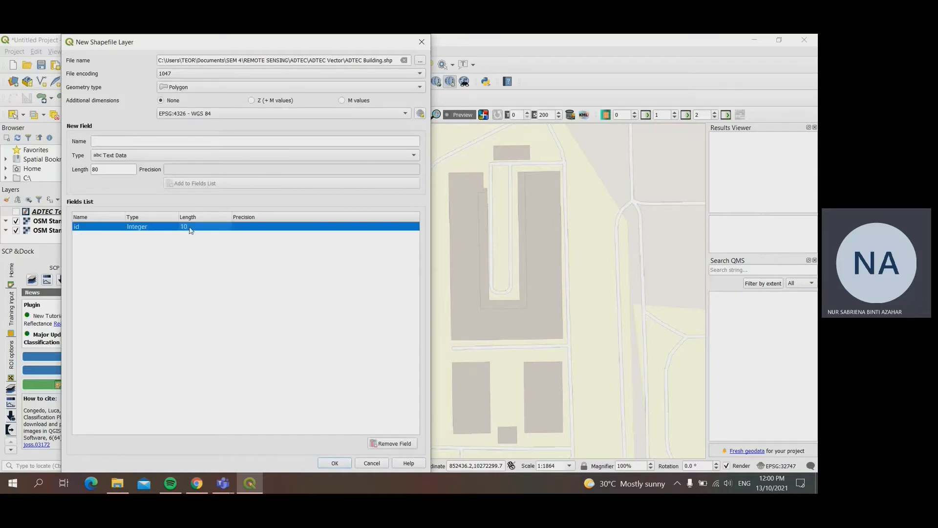
left_click(380, 444)
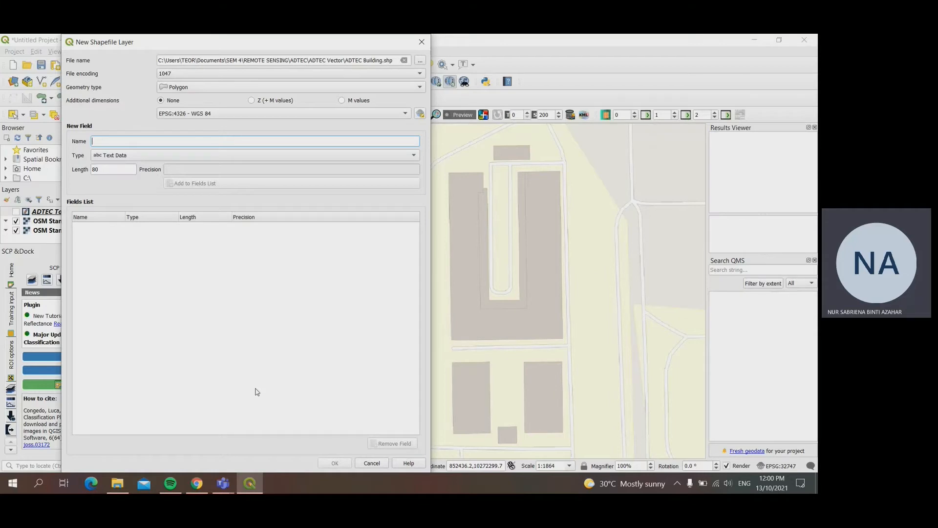
Step: Add a whole-number field named BuildingID with length 10 and create the ADTEC Building shapefile layer
type("BuildingID")
left_click(156, 156)
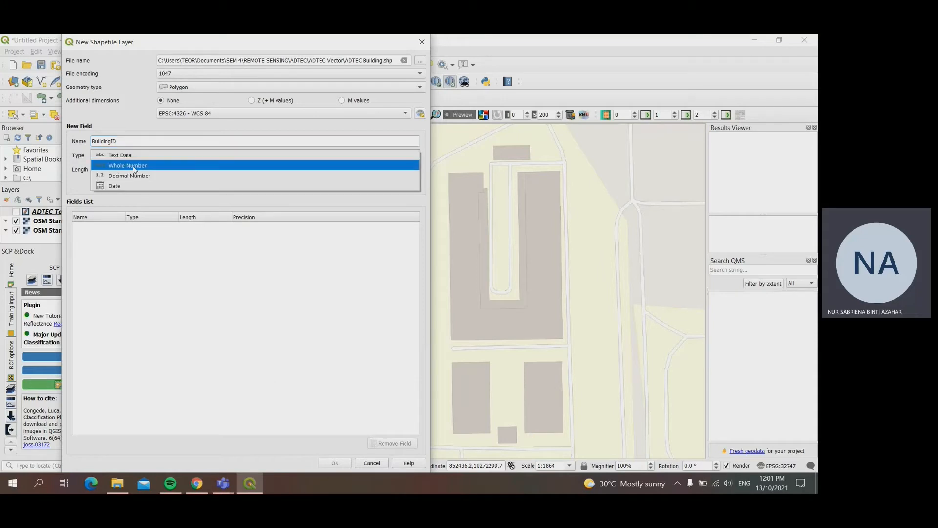
left_click(135, 166)
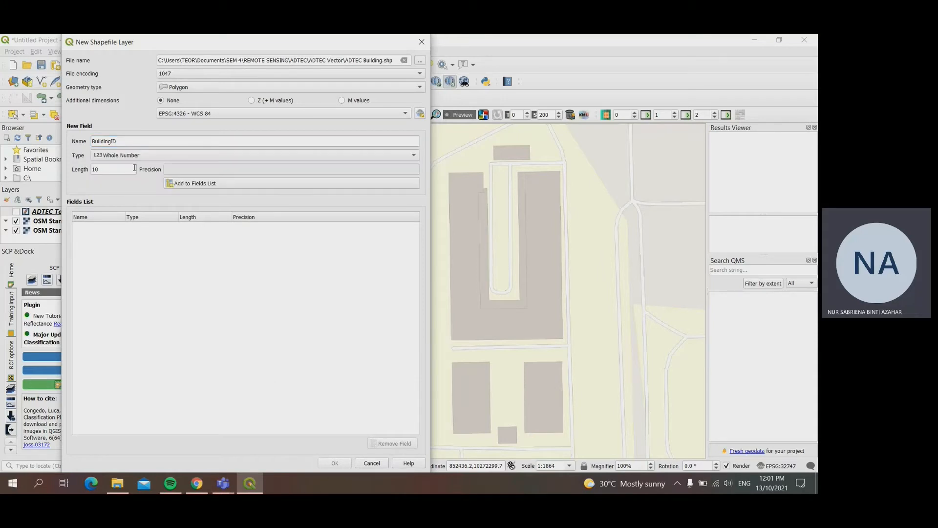
left_click(195, 183)
left_click(334, 463)
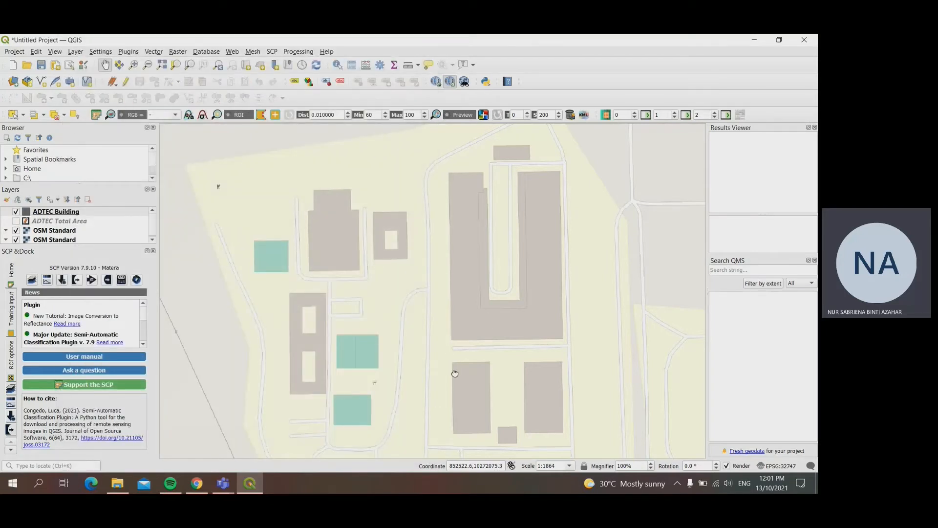
Step: Turn on editing for the ADTEC Building layer with the stepped building in the campus's northwest in view
left_click_drag(454, 373, 468, 363)
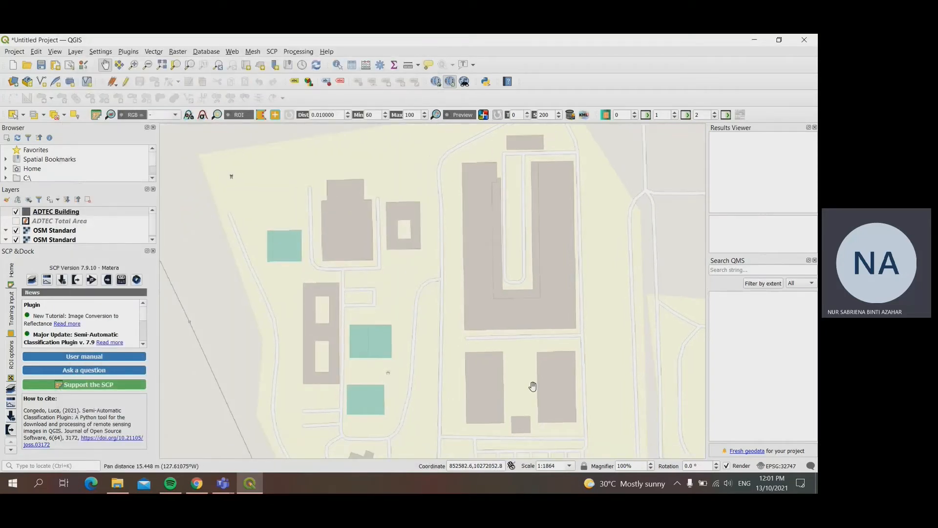
left_click_drag(344, 268, 364, 320)
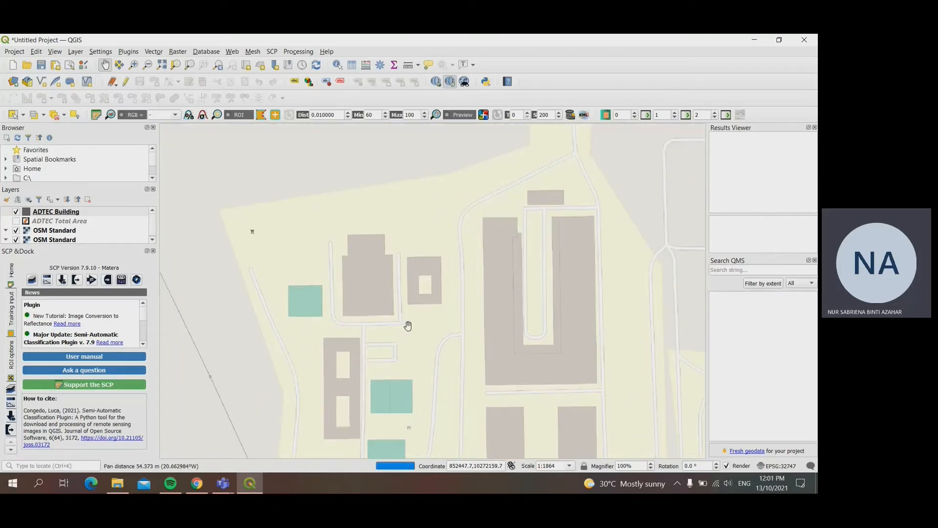
scroll(408, 326, "up", 1)
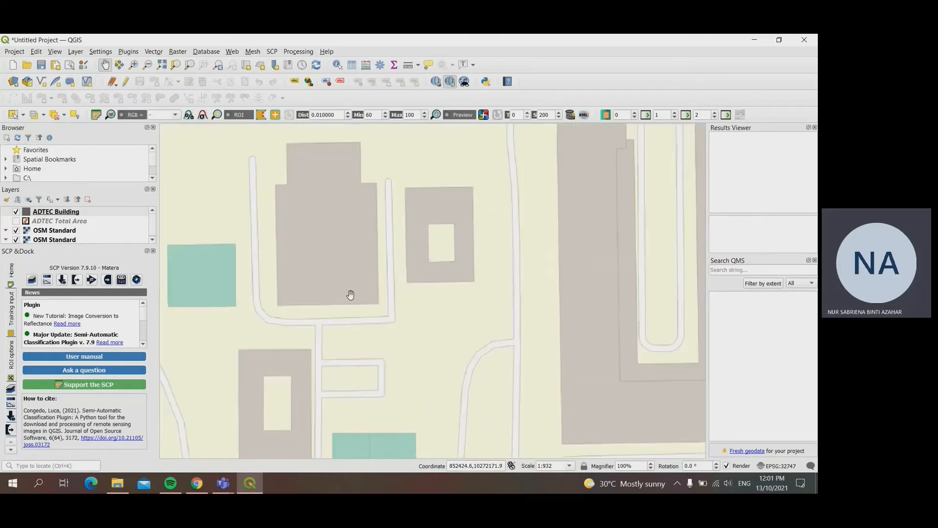
left_click_drag(350, 294, 394, 334)
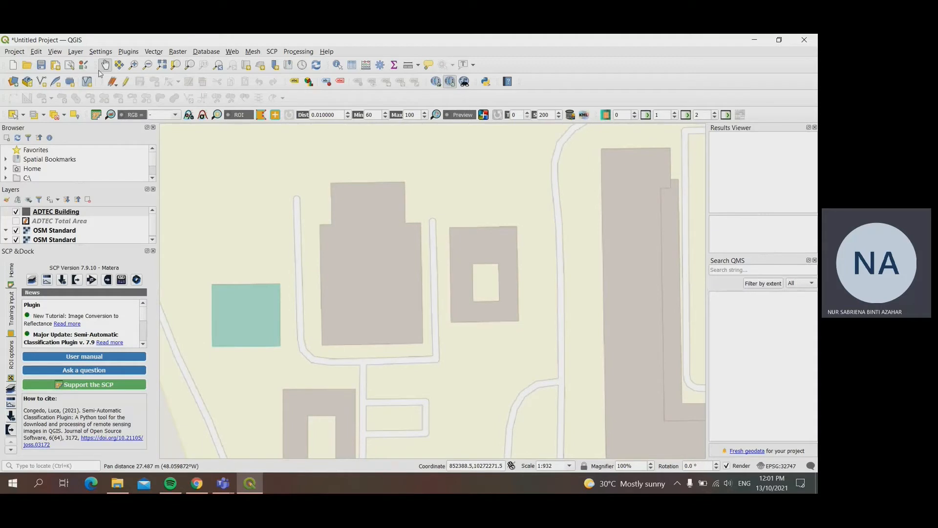
left_click(125, 82)
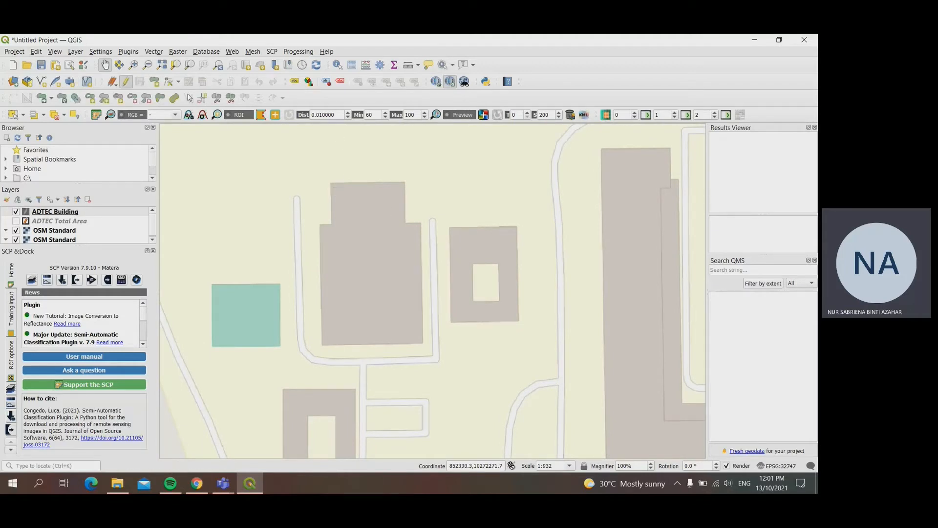
Step: Digitise the stepped building between the two access roads as a polygon following its eight corners and set BuildingID to 01
left_click(154, 82)
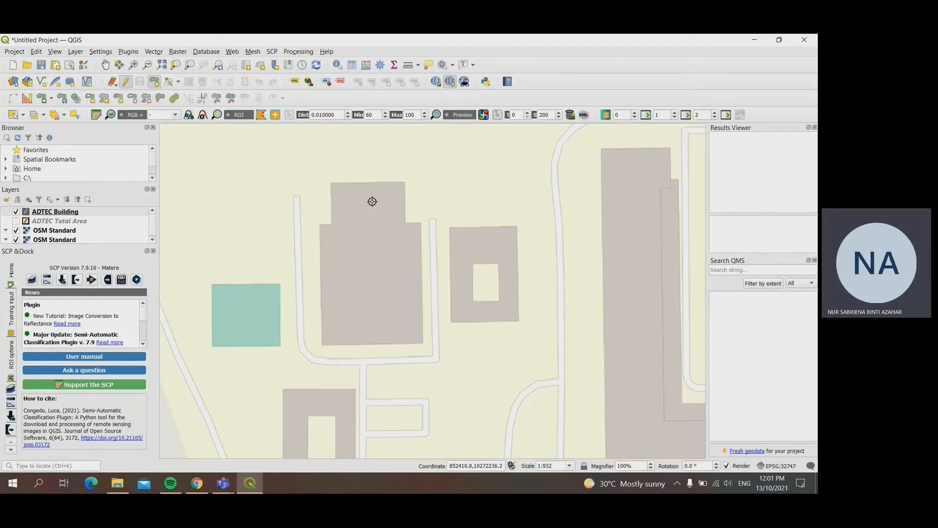
left_click(332, 183)
left_click(405, 182)
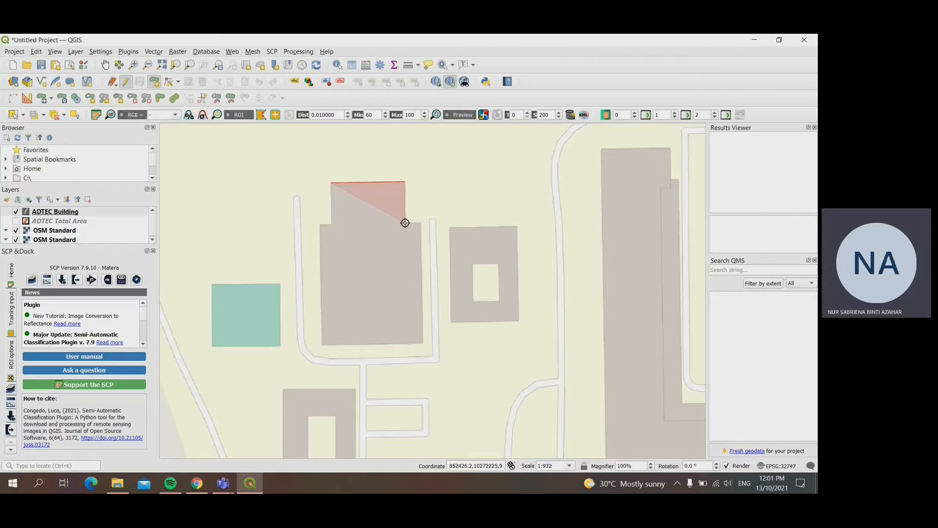
left_click(405, 222)
left_click(421, 222)
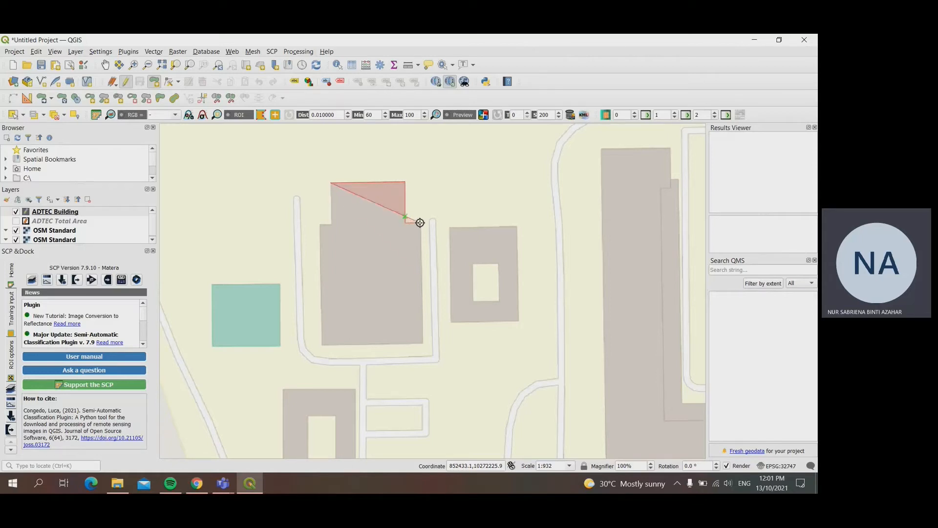
left_click(423, 341)
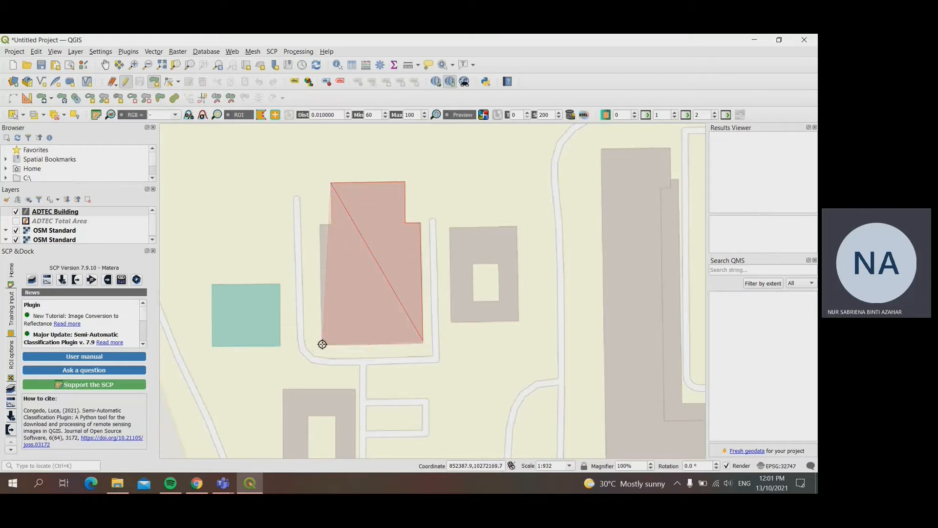
left_click(423, 343)
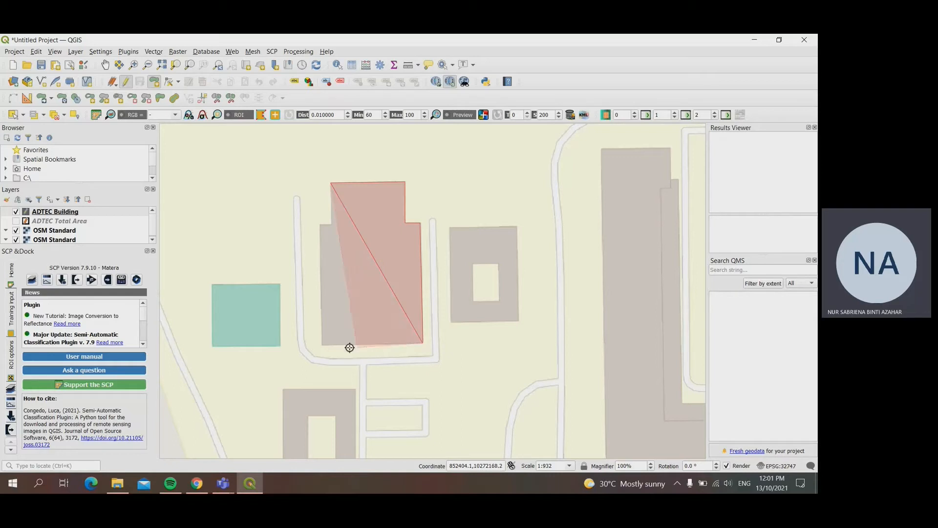
left_click(323, 346)
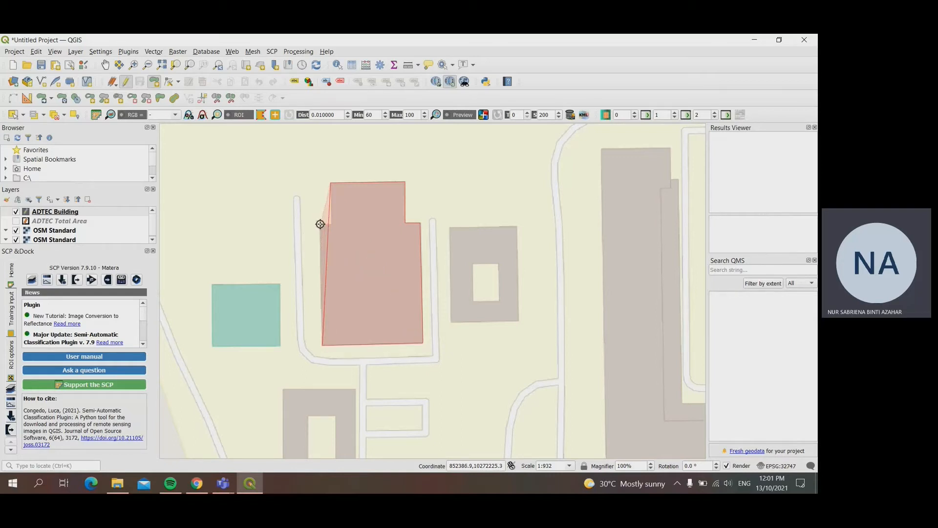
left_click(320, 223)
left_click(332, 225)
right_click(332, 226)
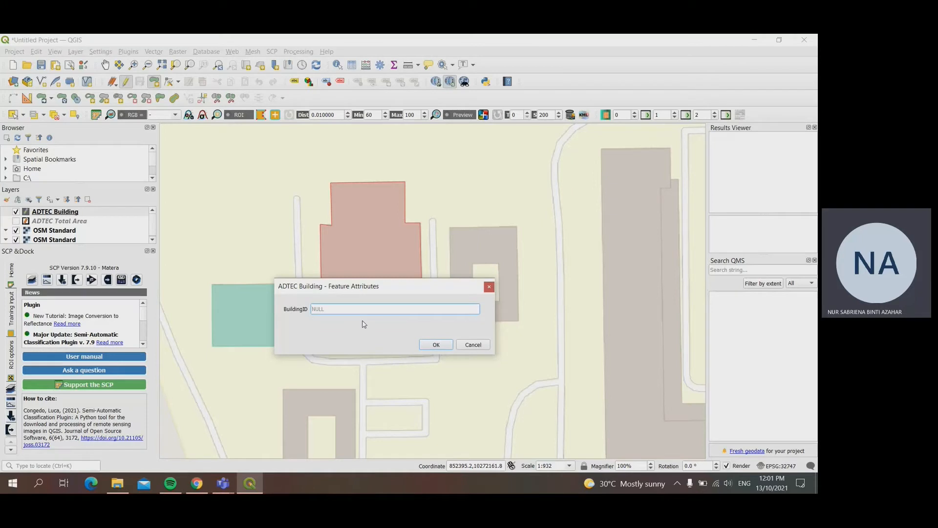
type("01")
key("Return")
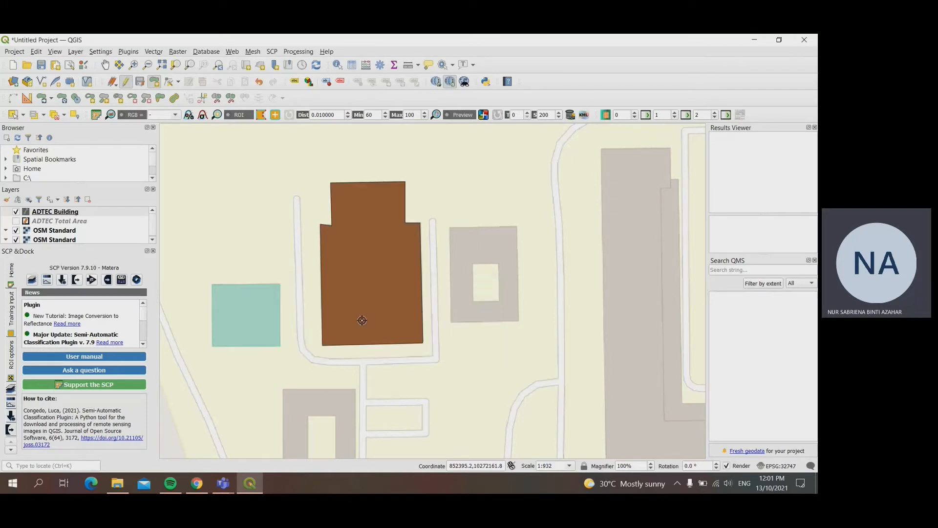
Step: Change the ADTEC Building layer's fill colour to the recently used light grey and keep the layer in editing mode
right_click(64, 213)
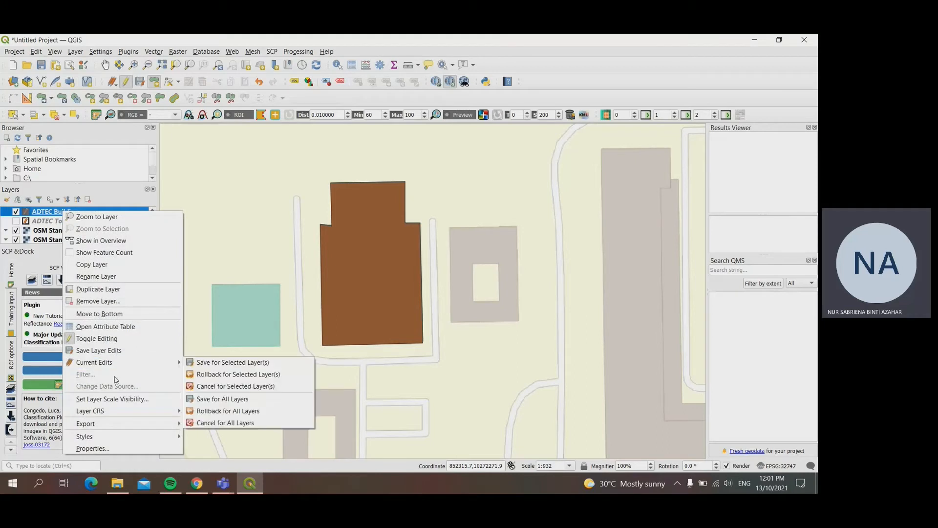
left_click(113, 450)
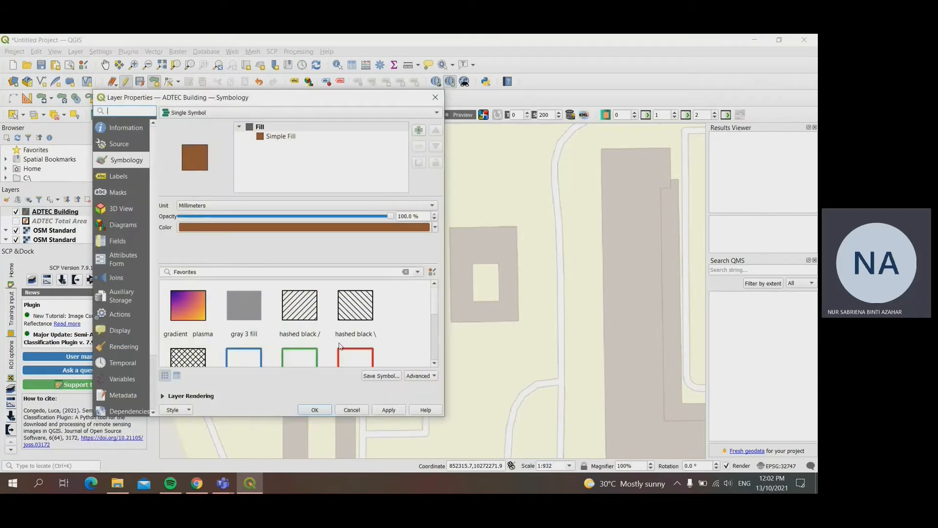
mouse_move(339, 346)
left_click(435, 227)
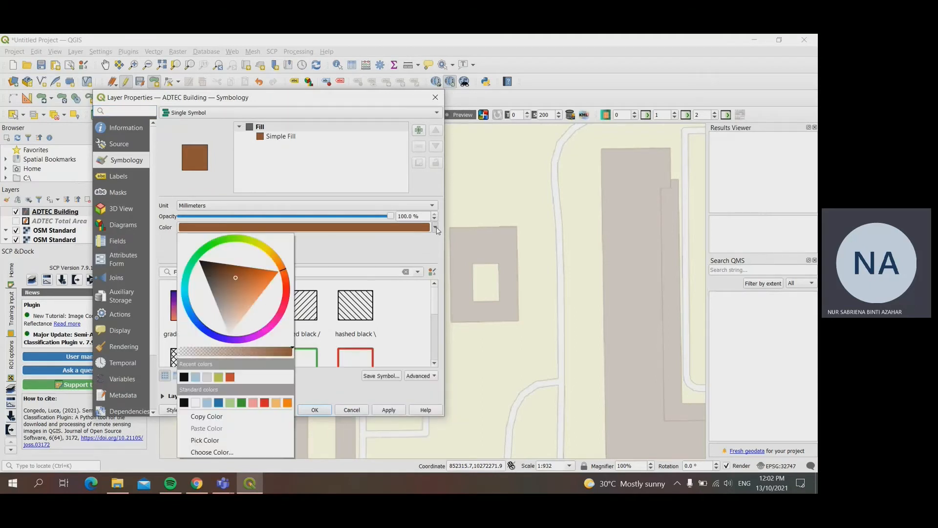
left_click(206, 377)
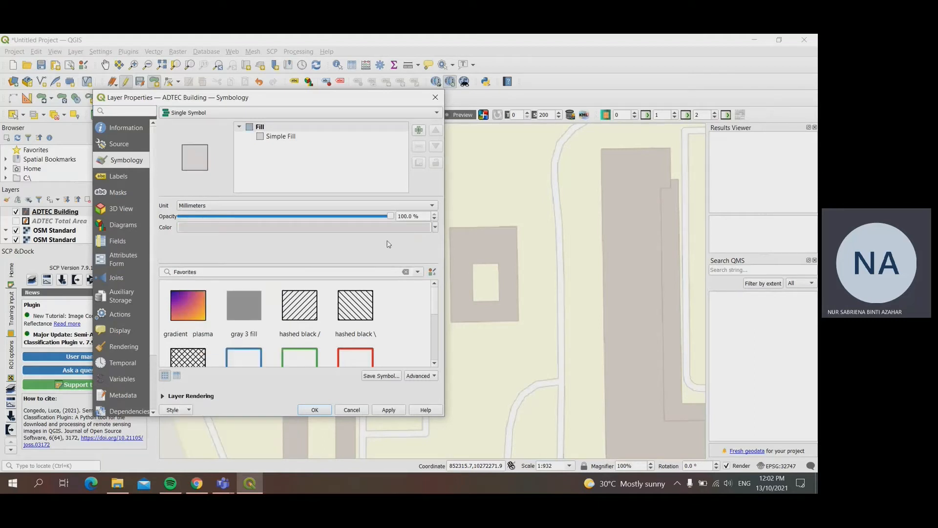
left_click(389, 410)
left_click(315, 409)
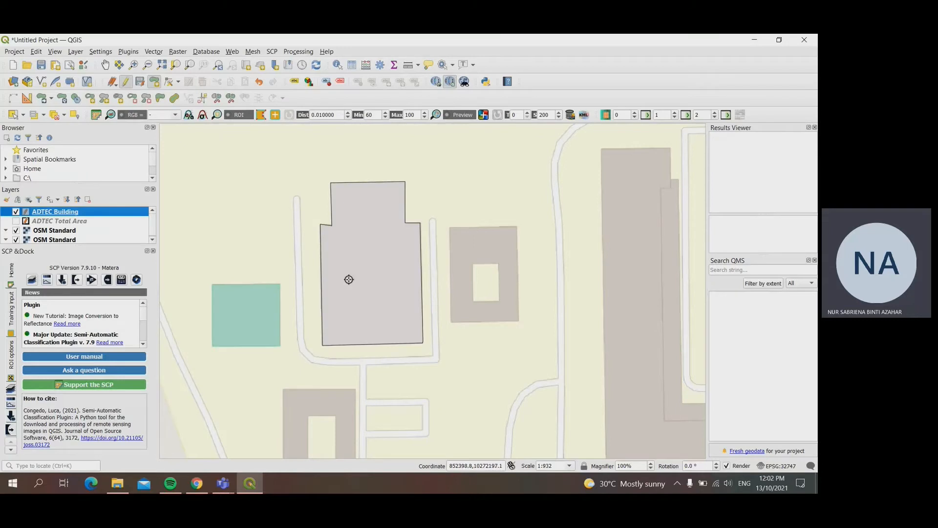
left_click(113, 86)
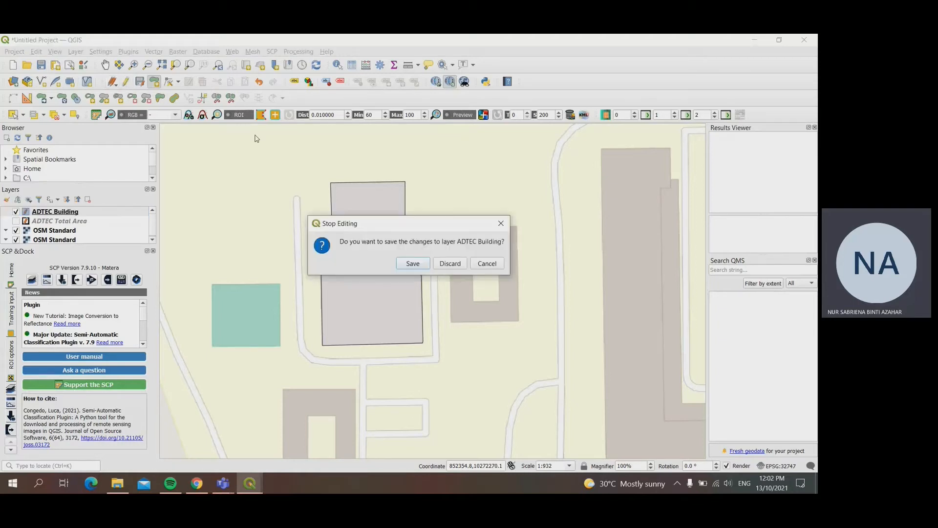
left_click(501, 223)
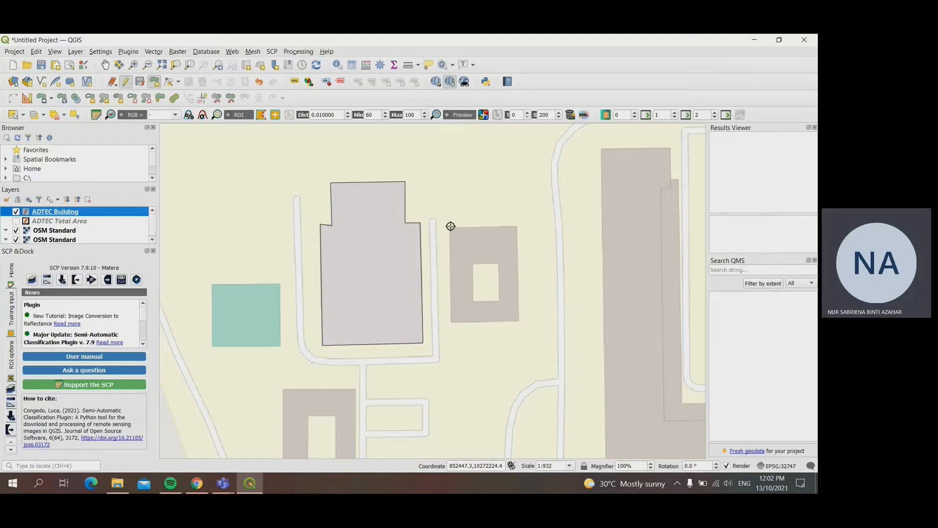
Step: Digitise the outer outline of the courtyard building east of the stepped one as a four-corner polygon and accept its attributes
left_click(450, 225)
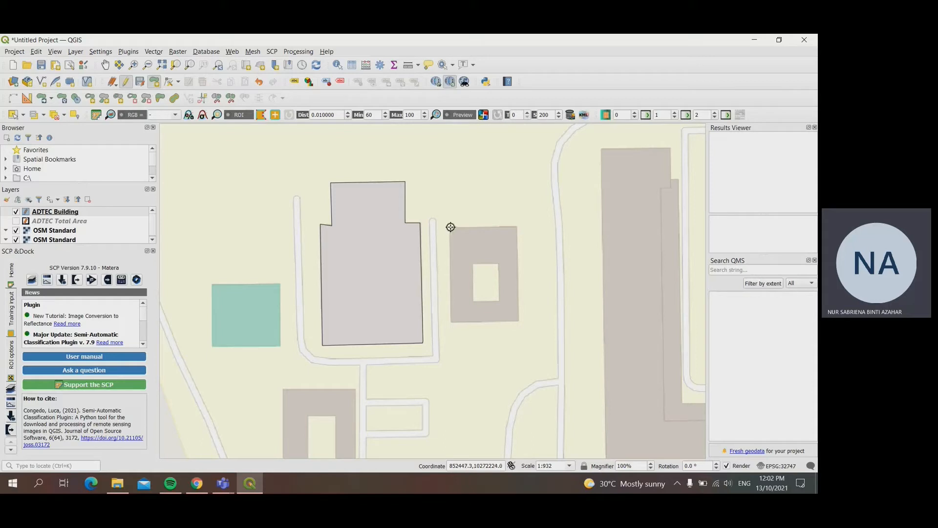
left_click(517, 226)
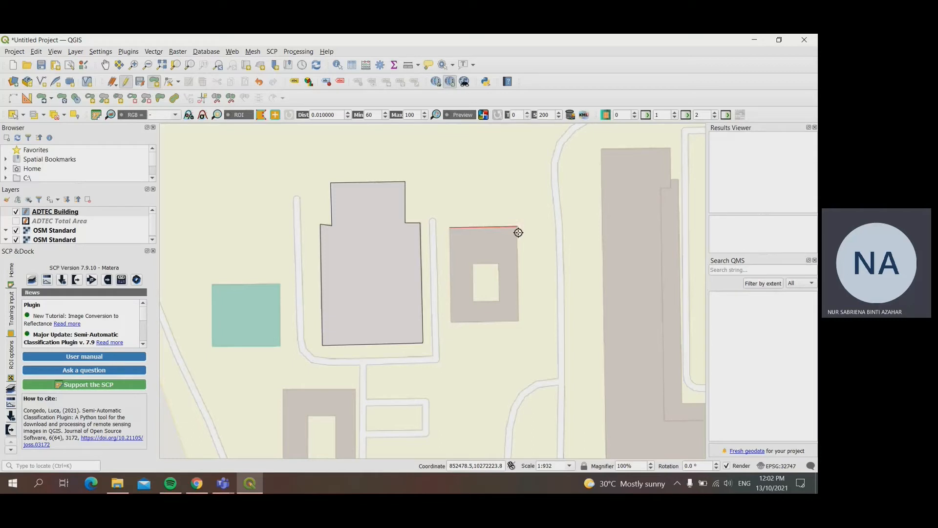
left_click(519, 320)
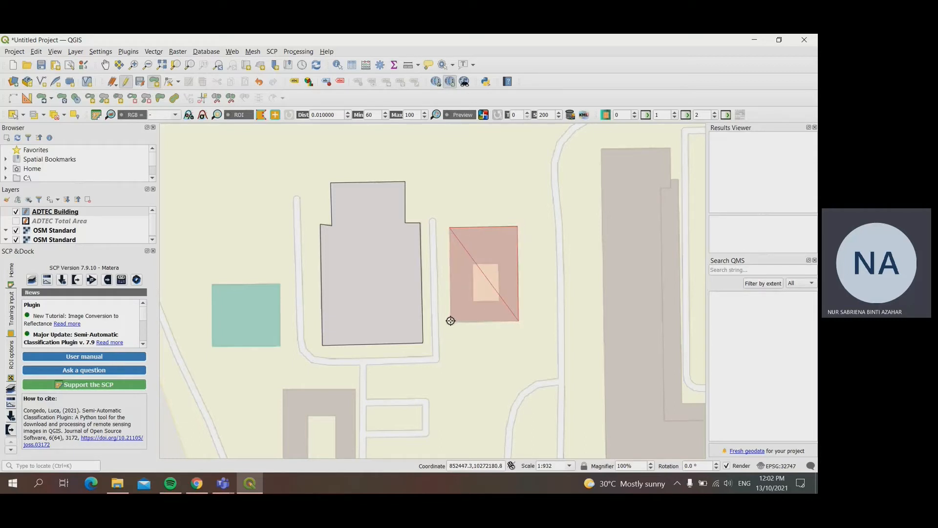
left_click(451, 322)
right_click(451, 323)
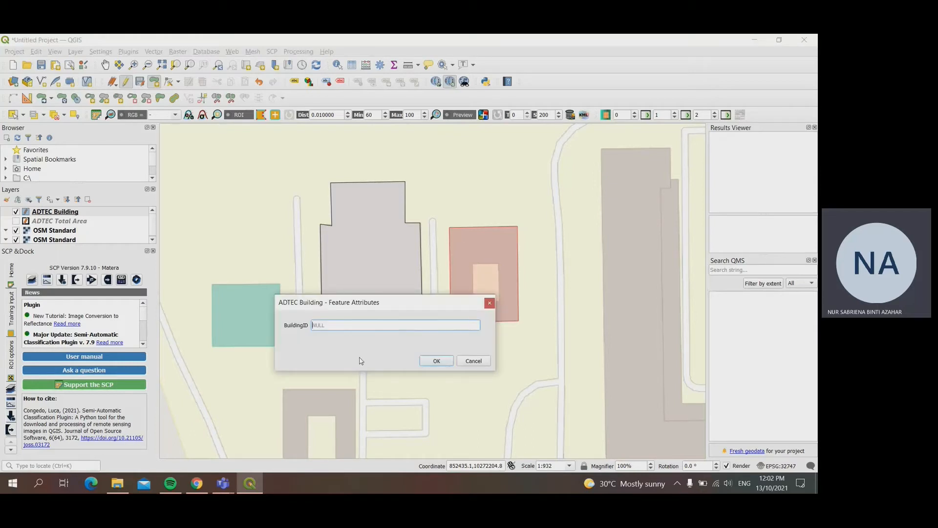
key("Return")
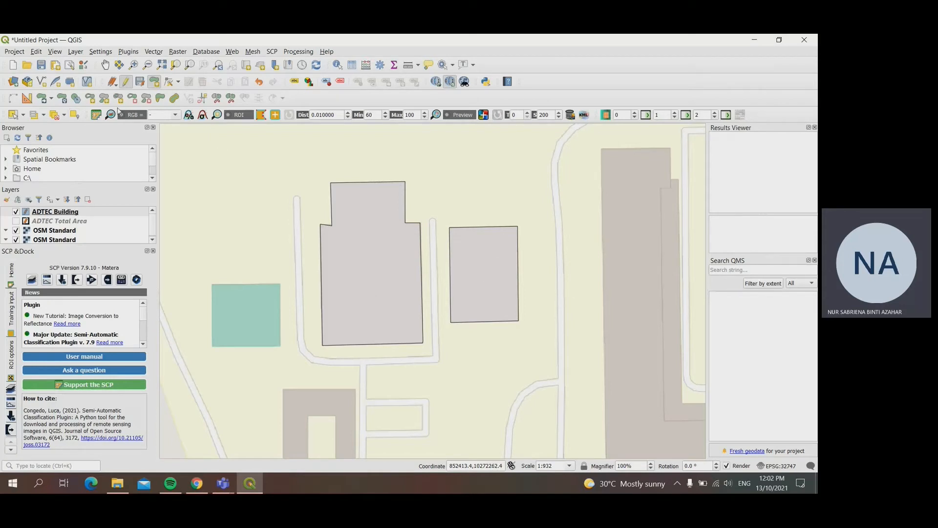
Step: Cut a four-sided ring in the second building's polygon for its inner courtyard
left_click(89, 99)
left_click(471, 259)
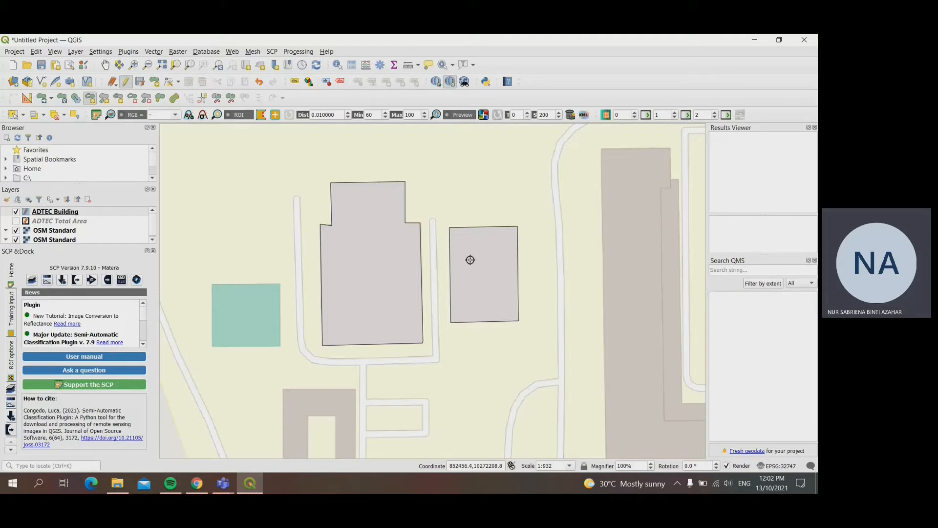
left_click(495, 259)
left_click(496, 299)
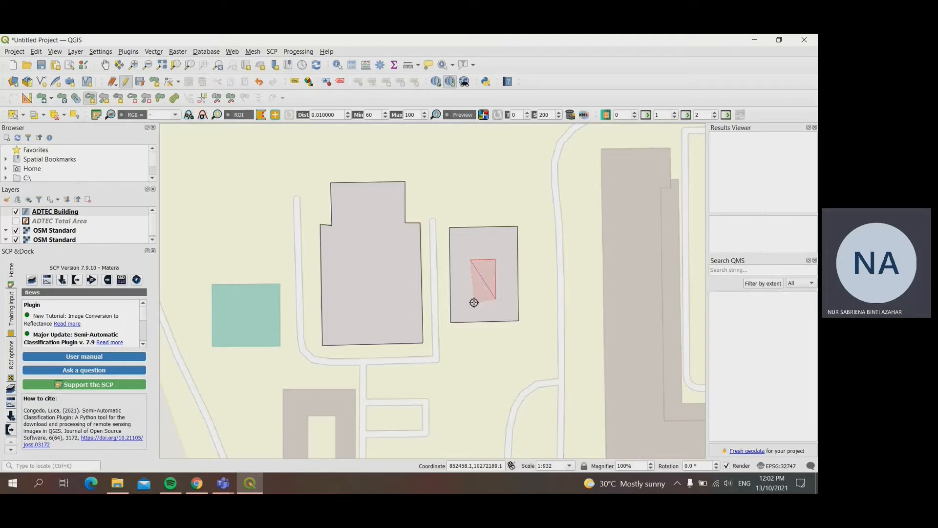
left_click(474, 302)
right_click(474, 302)
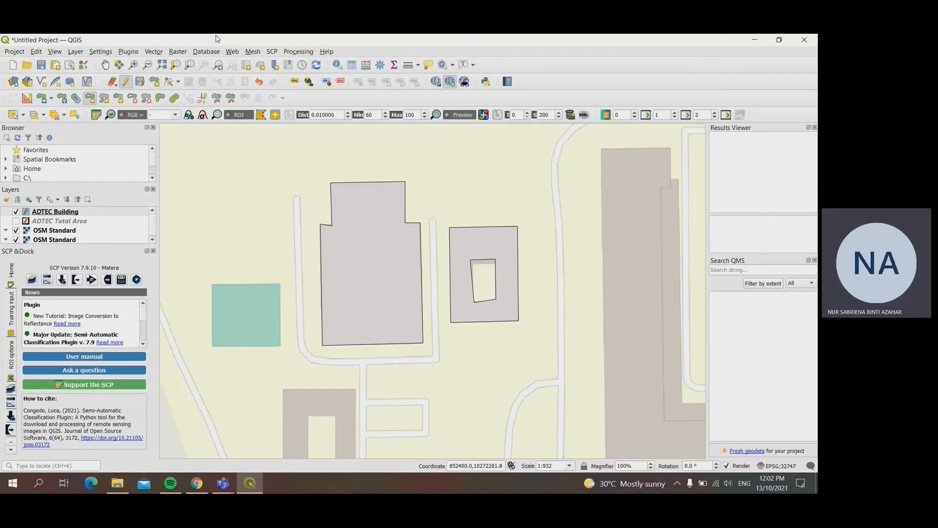
Step: Move the four corners of the courtyard ring with the Vertex Tool so it forms a rectangle matching the base map
left_click(168, 83)
scroll(496, 306, "up", 1)
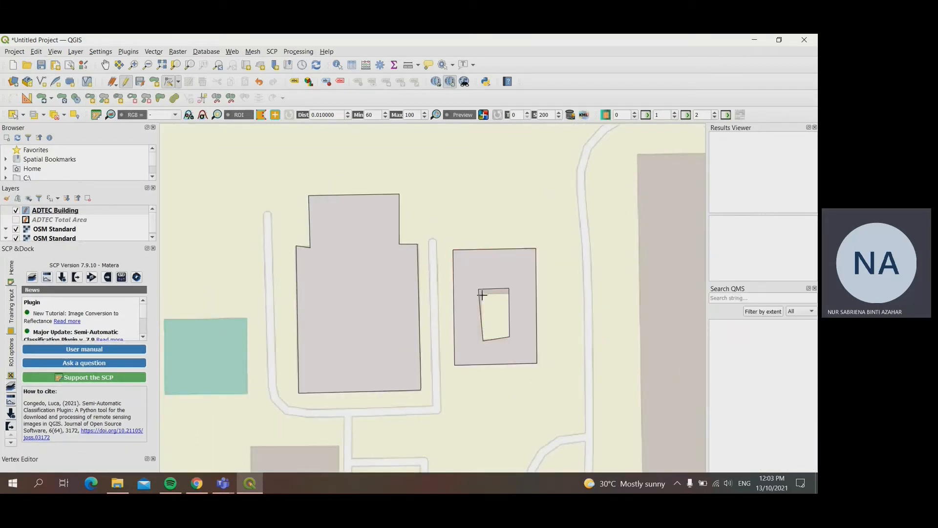
left_click(482, 292)
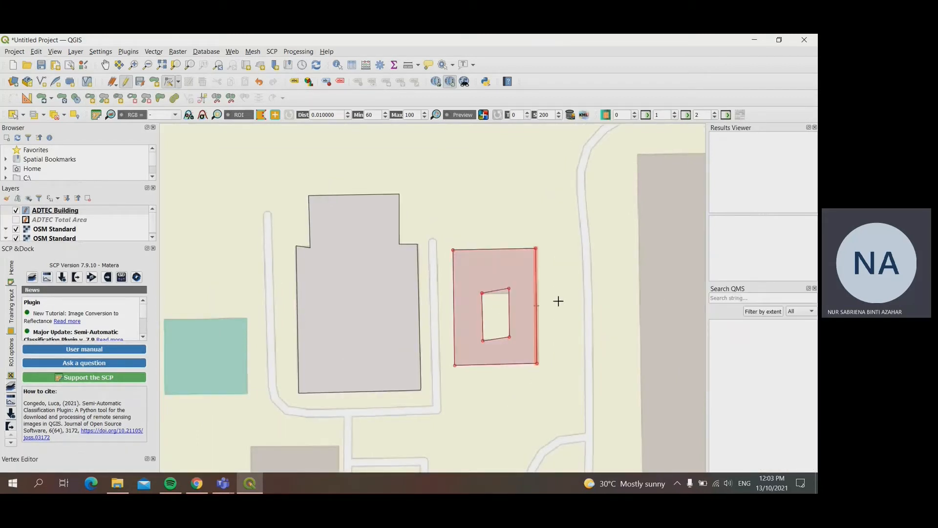
left_click(518, 294)
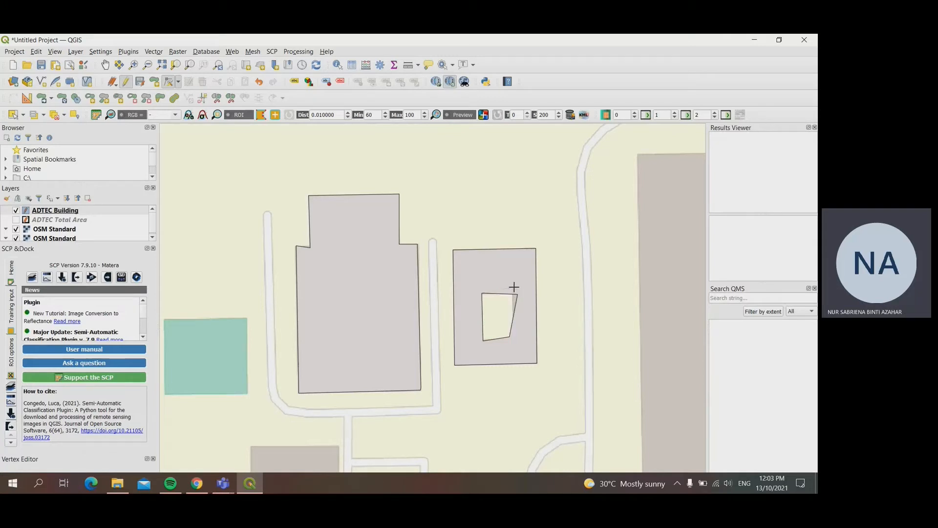
left_click(515, 287)
left_click(513, 294)
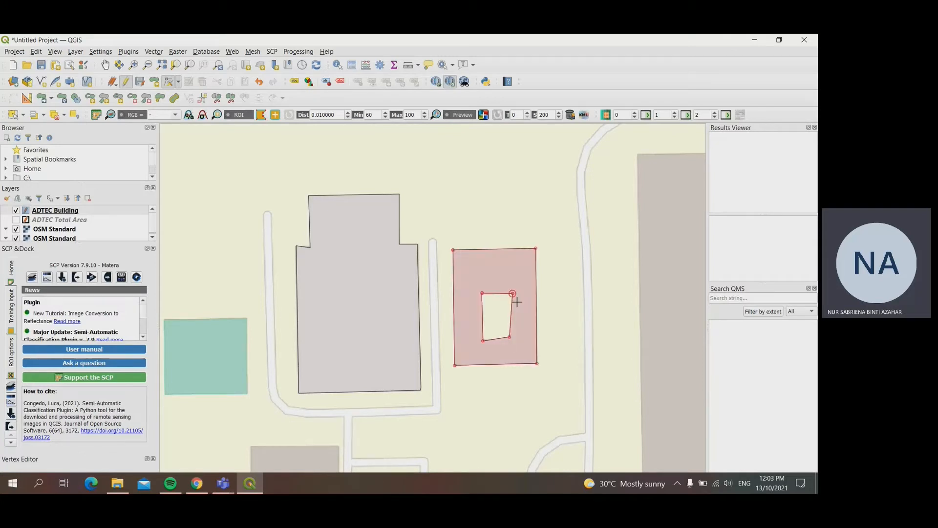
left_click(515, 345)
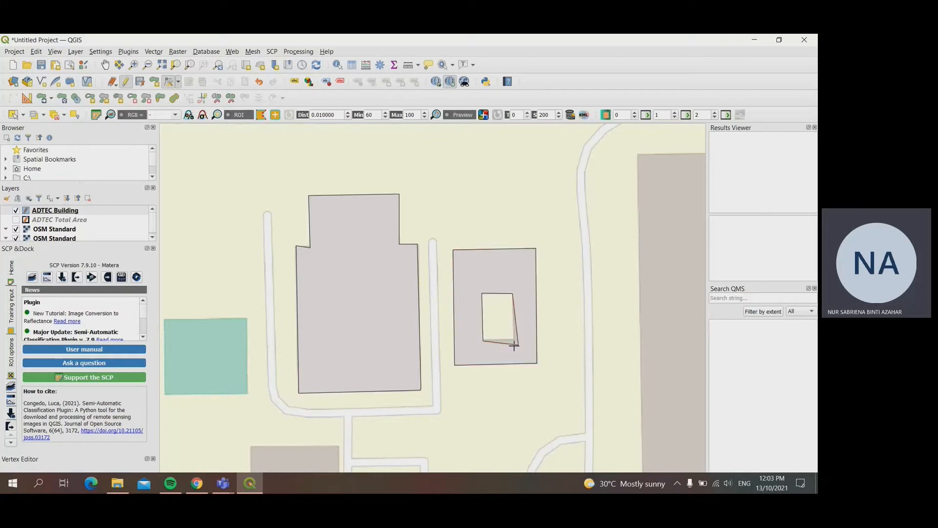
left_click(513, 340)
left_click(484, 340)
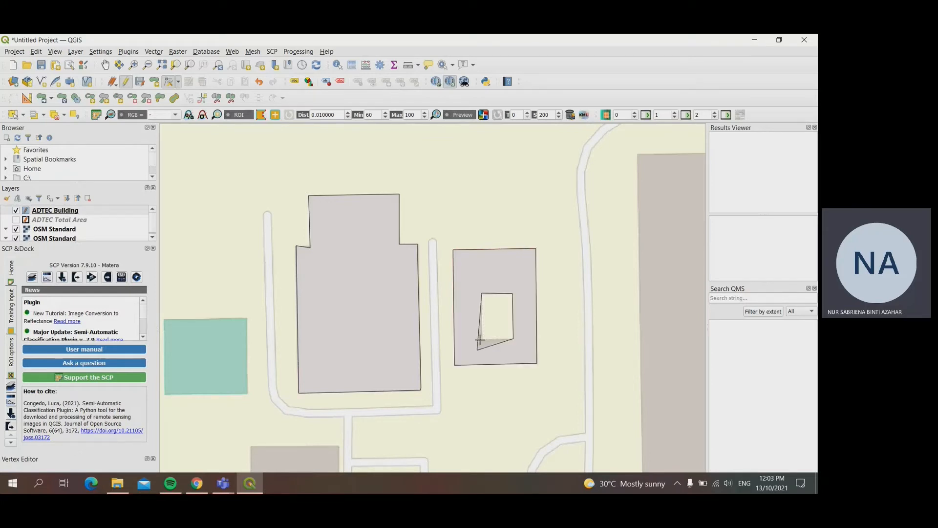
left_click(482, 340)
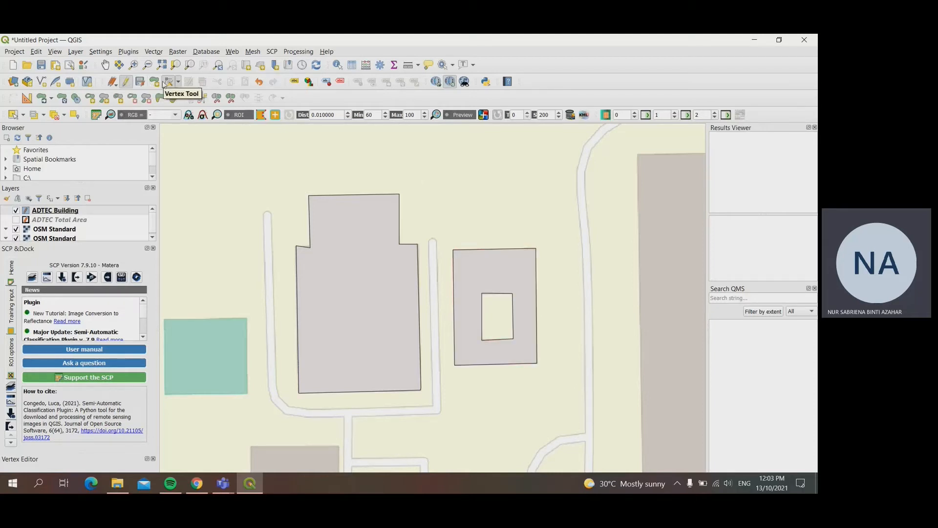
Step: Stop editing the ADTEC Building layer and save its changes
left_click(169, 83)
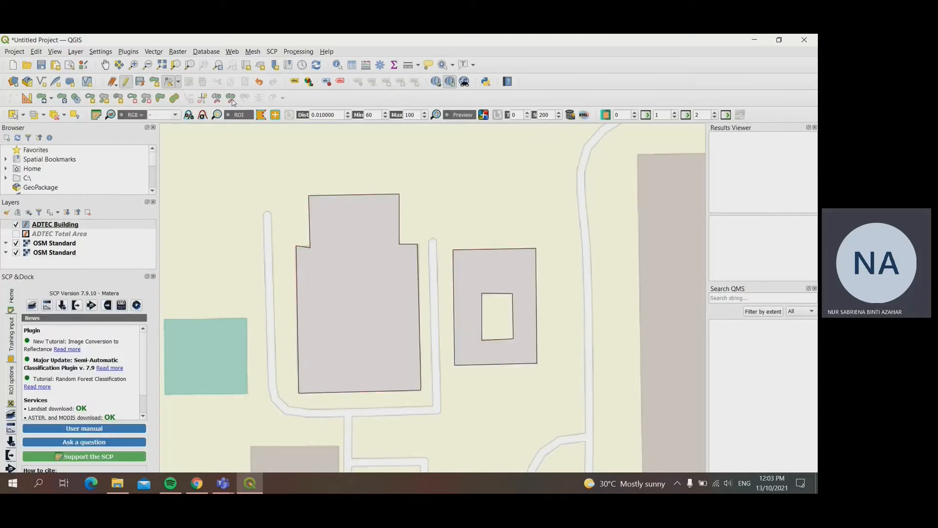
left_click(126, 83)
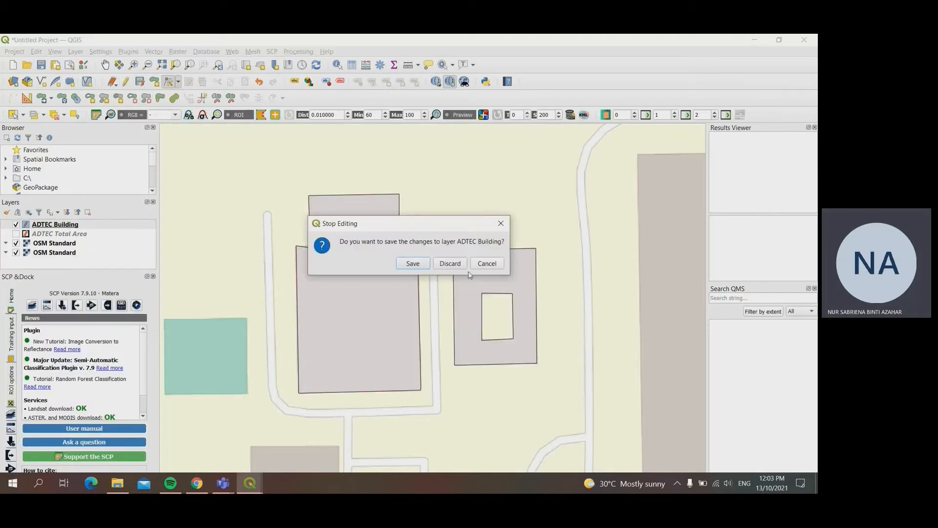
left_click(414, 265)
Step: Resume editing and digitise the outer outline of the long two-courtyard building further south as a four-corner polygon with BuildingID 03
left_click_drag(426, 423, 492, 208)
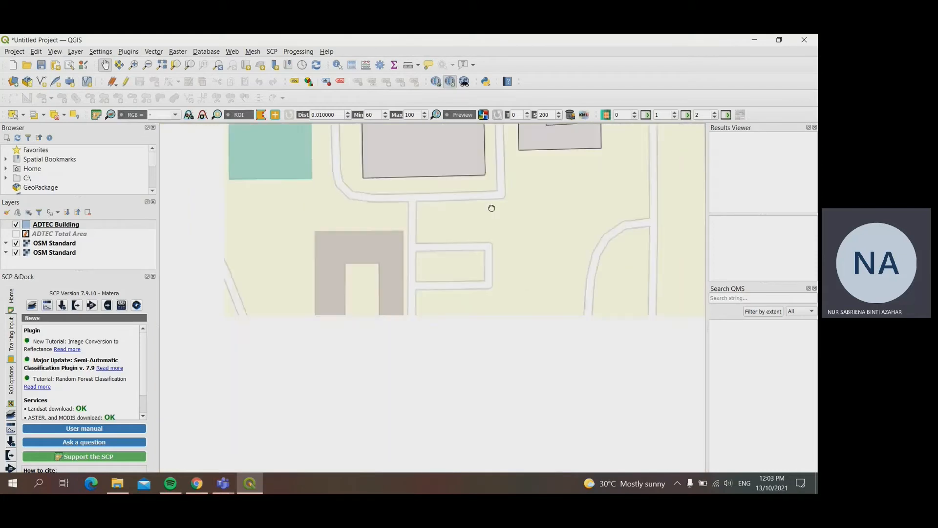
left_click_drag(446, 348, 505, 289)
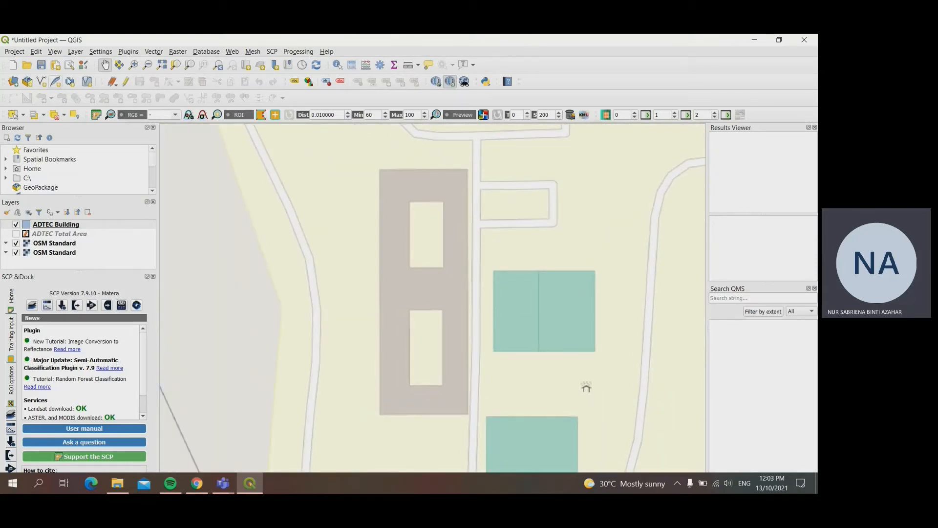
left_click(126, 82)
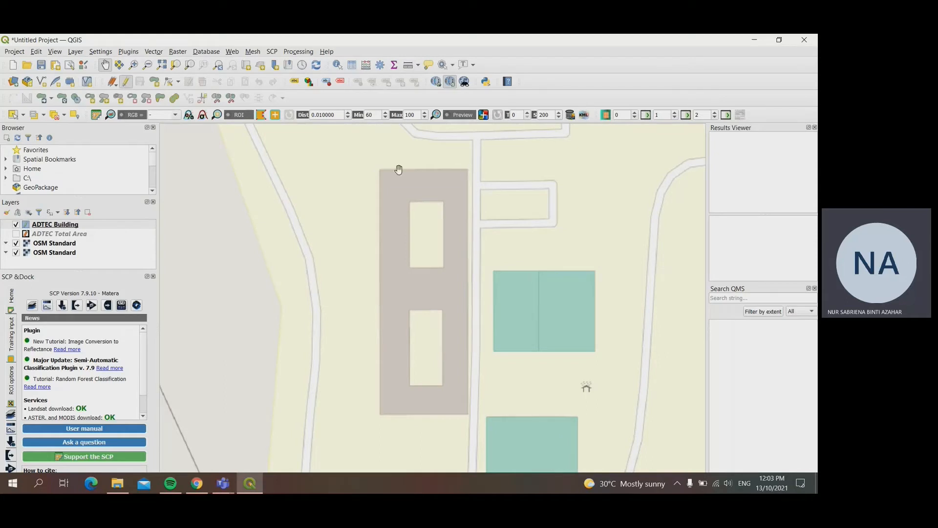
left_click(155, 81)
left_click(380, 169)
left_click(467, 170)
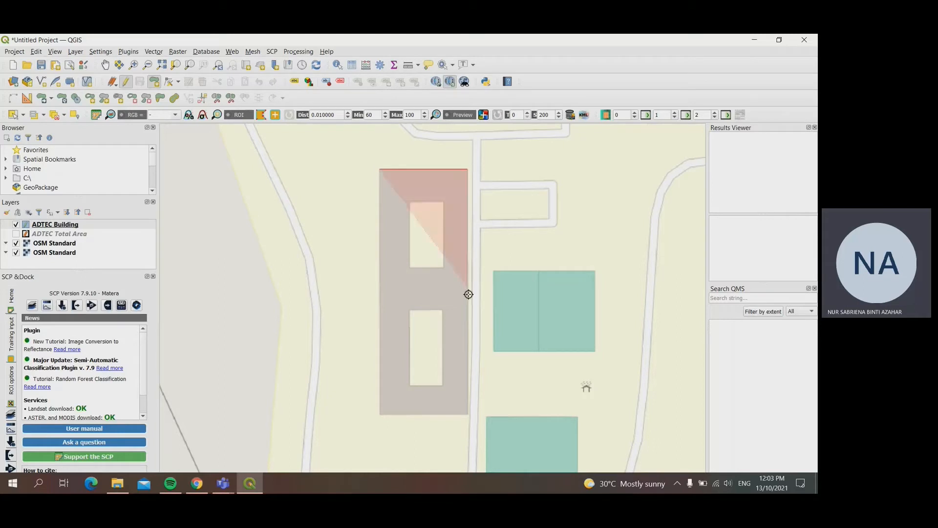
left_click(468, 415)
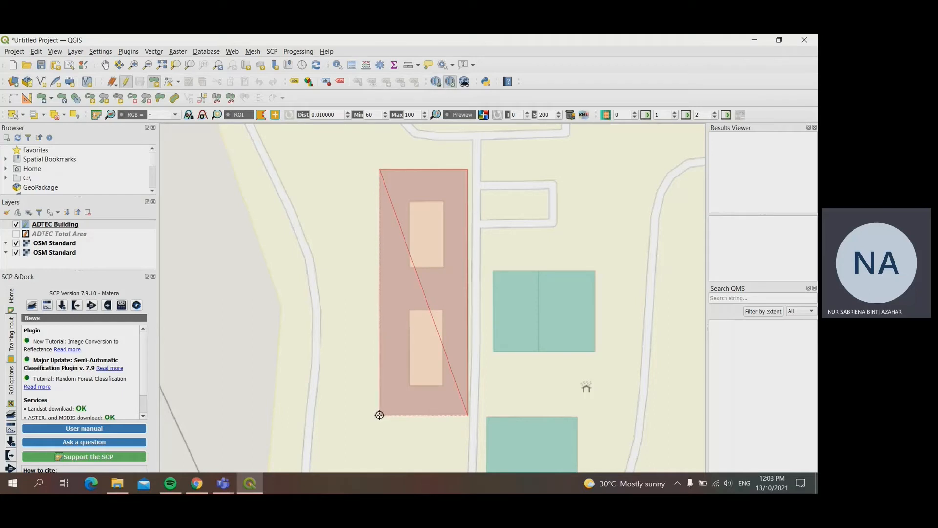
left_click(379, 414)
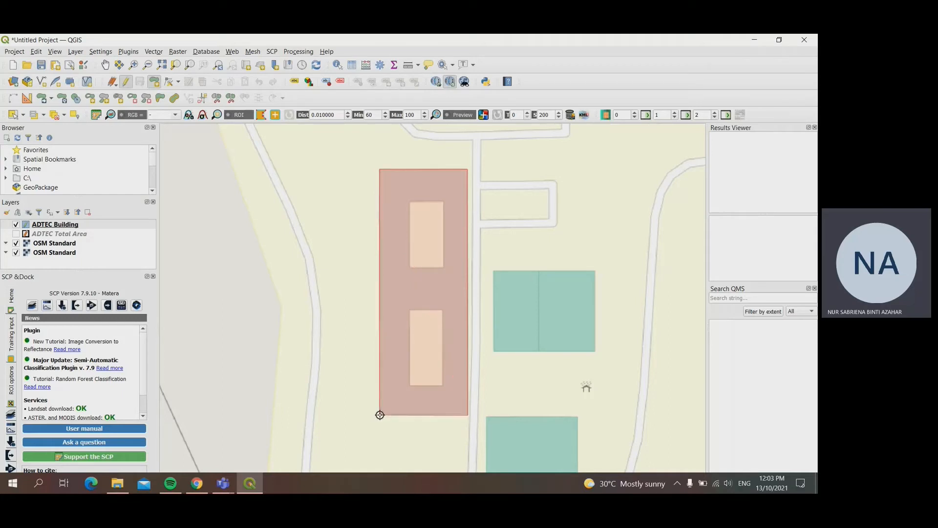
right_click(378, 353)
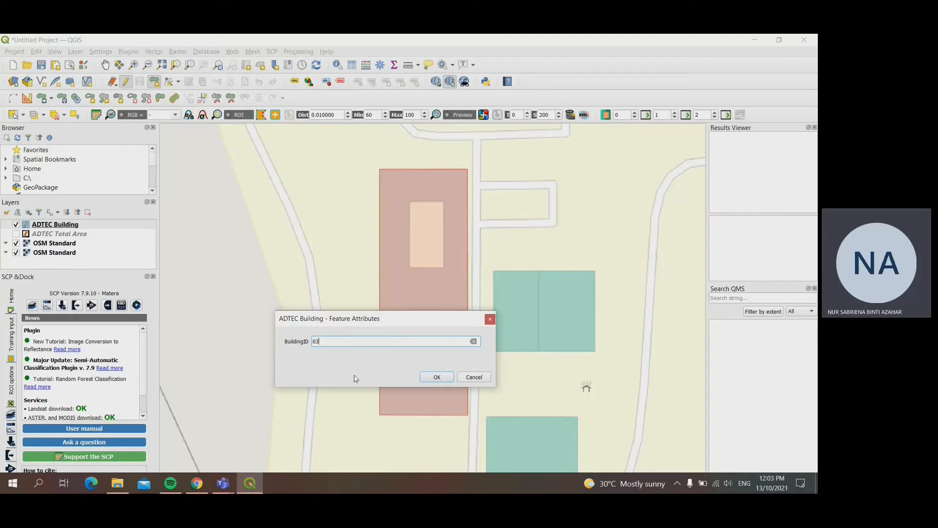
key("Return")
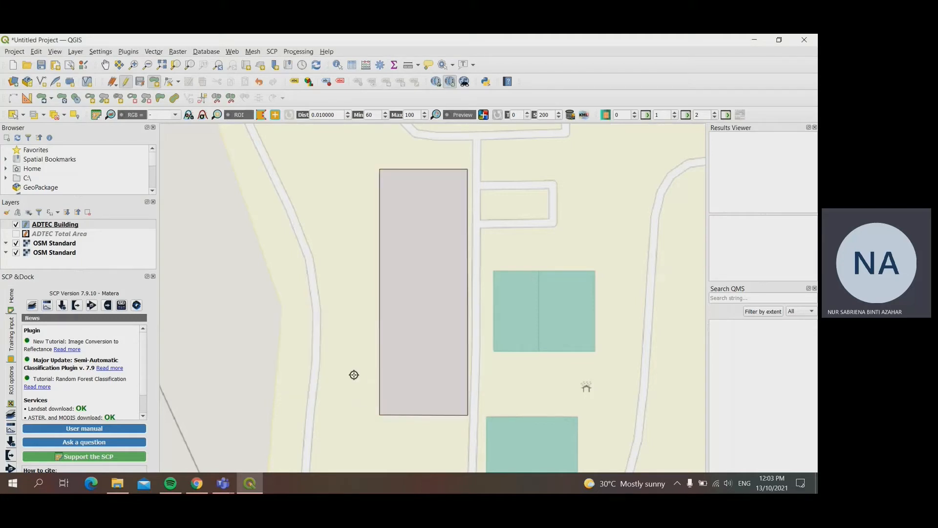
Step: Cut a four-sided ring in the long building's polygon for its northern courtyard
left_click(90, 98)
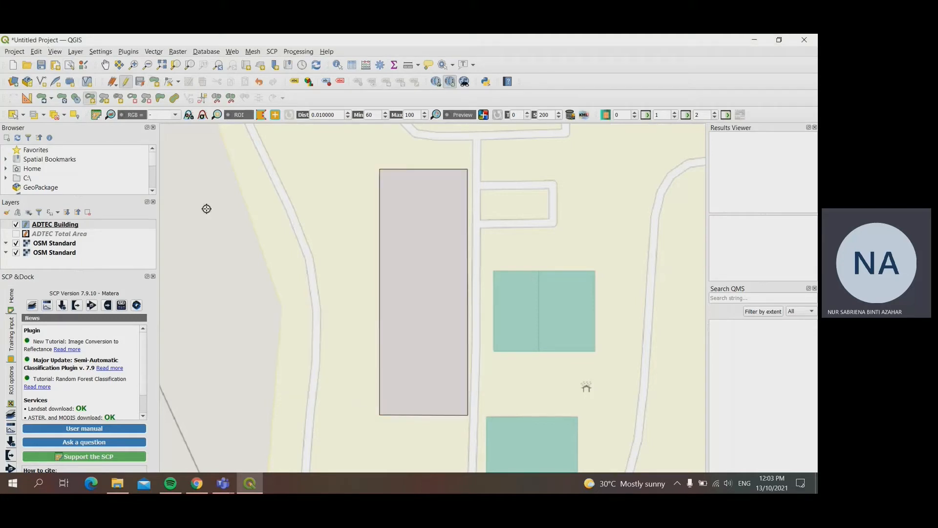
left_click(413, 217)
left_click(447, 217)
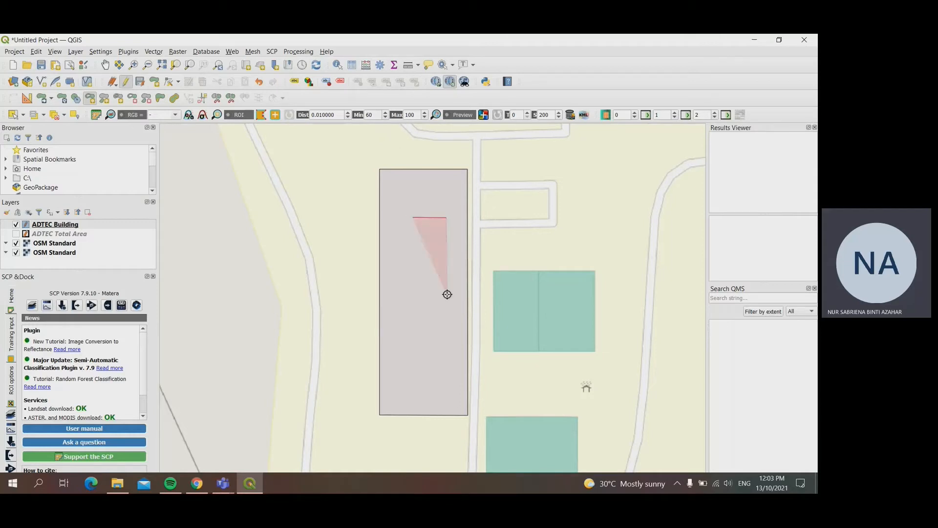
left_click(446, 292)
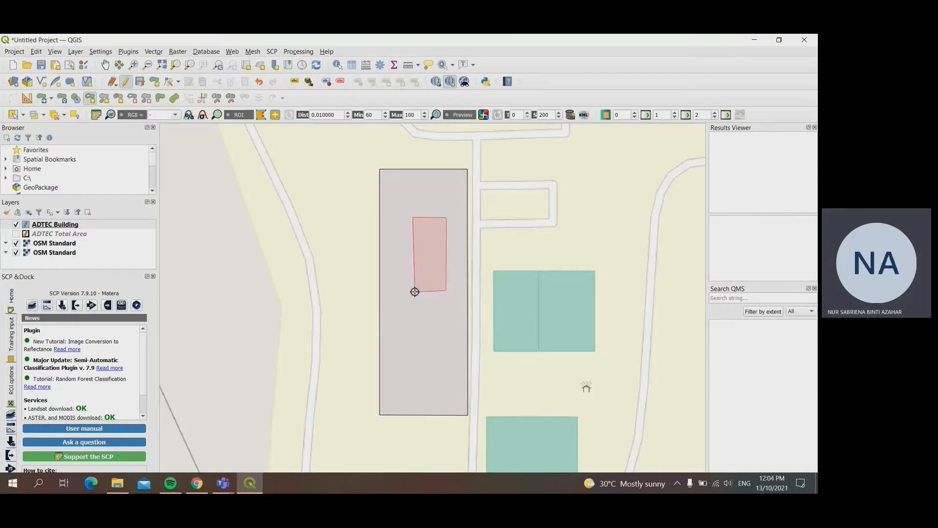
left_click(415, 292)
right_click(416, 292)
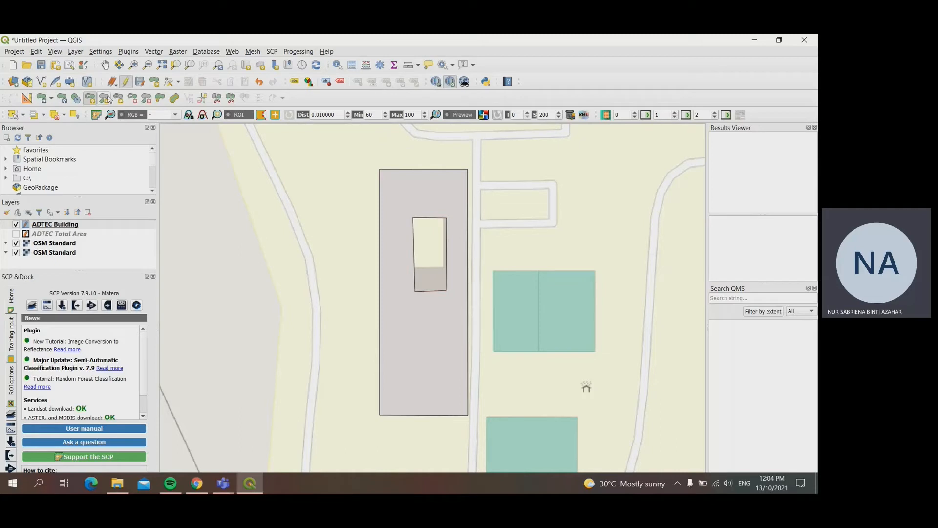
Step: Move the northwest corner of the northern courtyard ring onto the base map's courtyard corner with the Vertex Tool
left_click(169, 82)
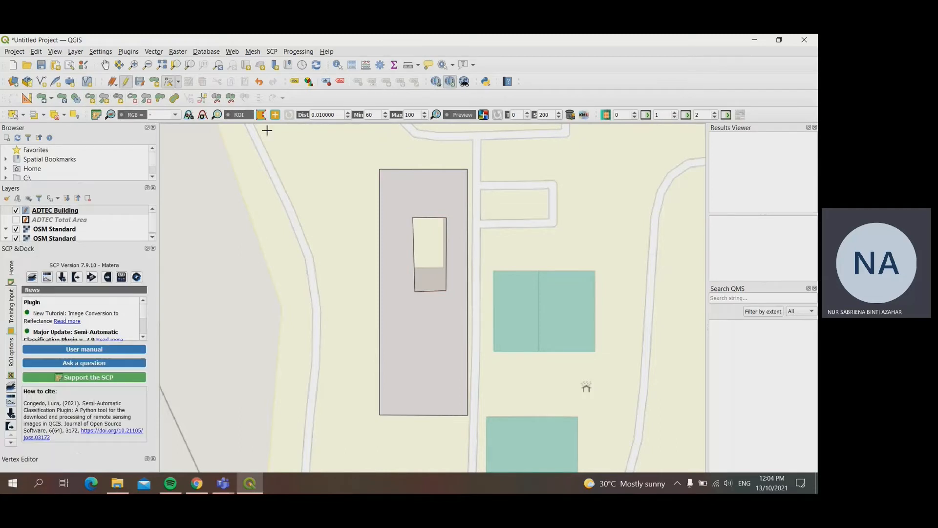
left_click(413, 217)
left_click(404, 197)
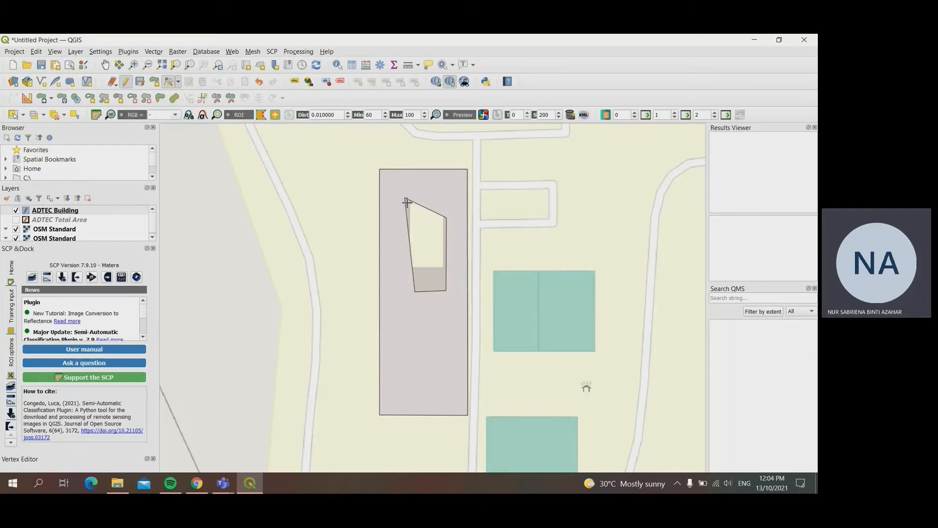
left_click(410, 200)
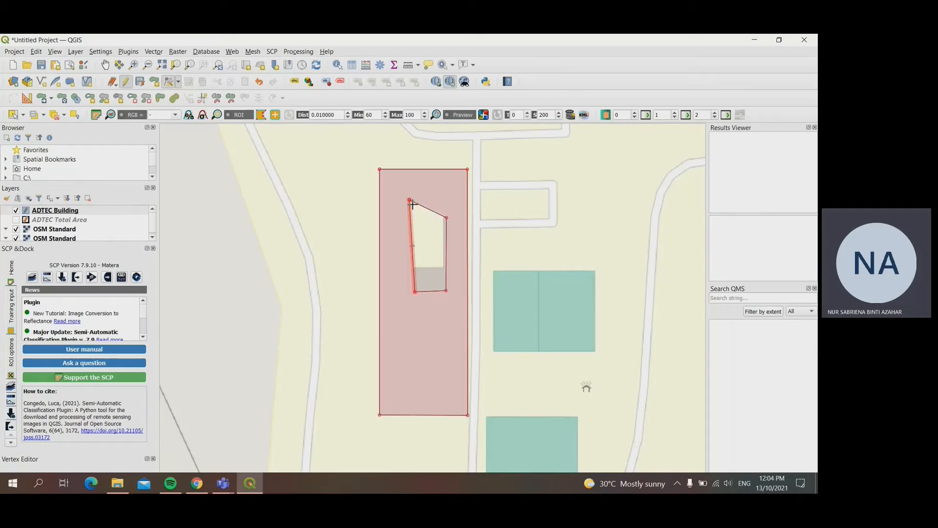
left_click(410, 201)
left_click(406, 204)
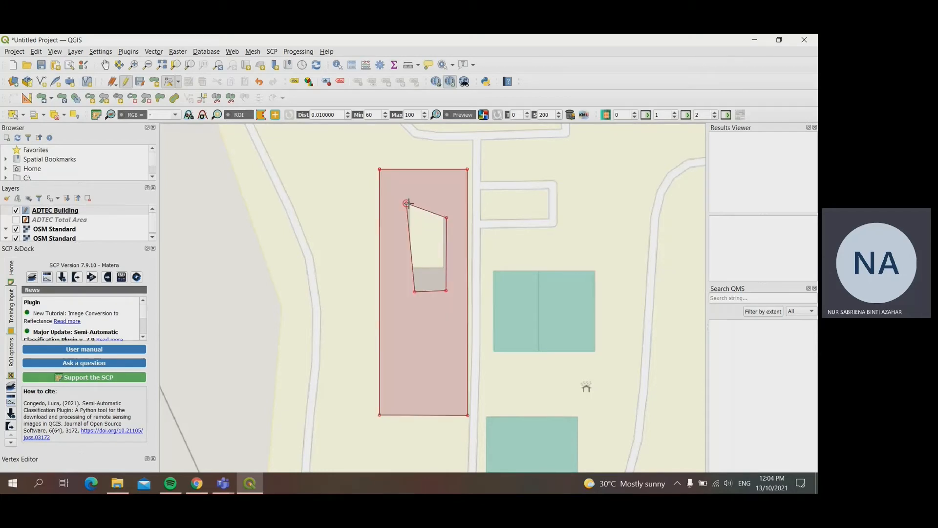
left_click(407, 203)
left_click(401, 192)
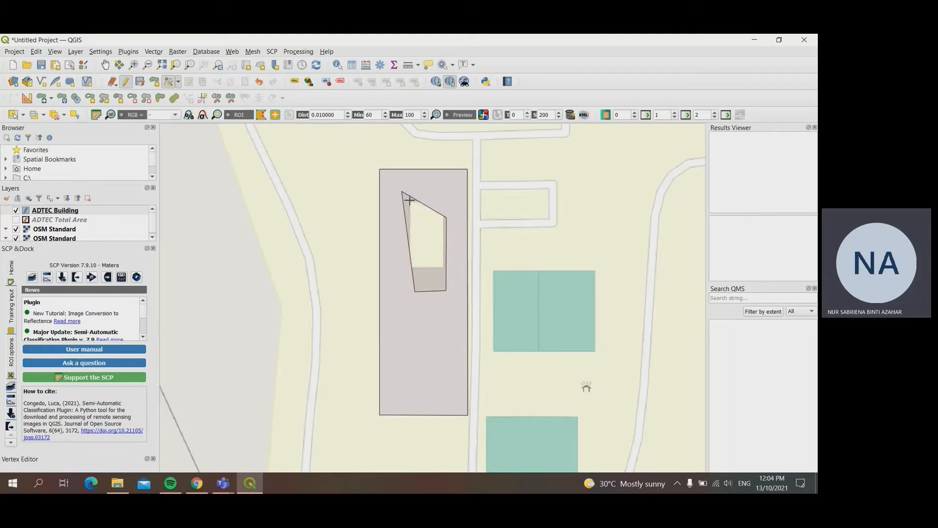
left_click(409, 201)
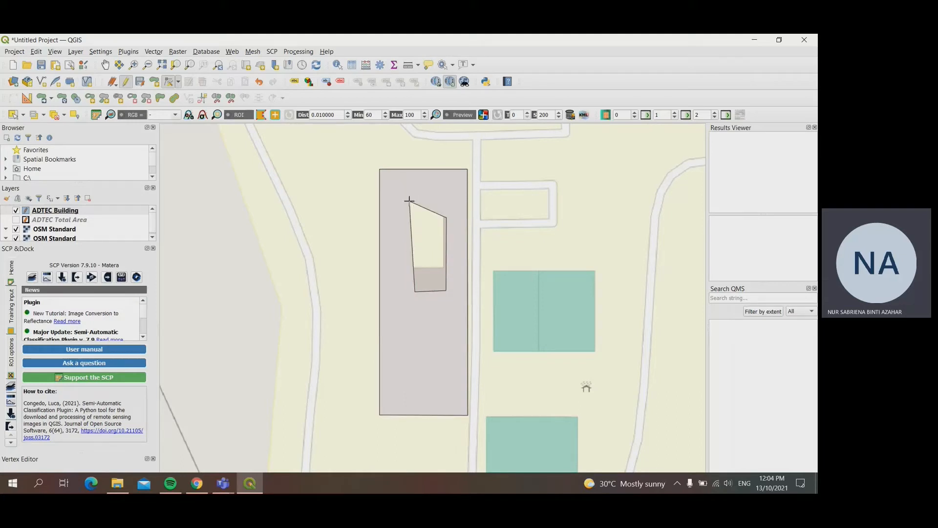
Step: Move the northern courtyard ring's remaining three corners to match the courtyard rectangle on the base map
left_click(446, 218)
left_click(447, 197)
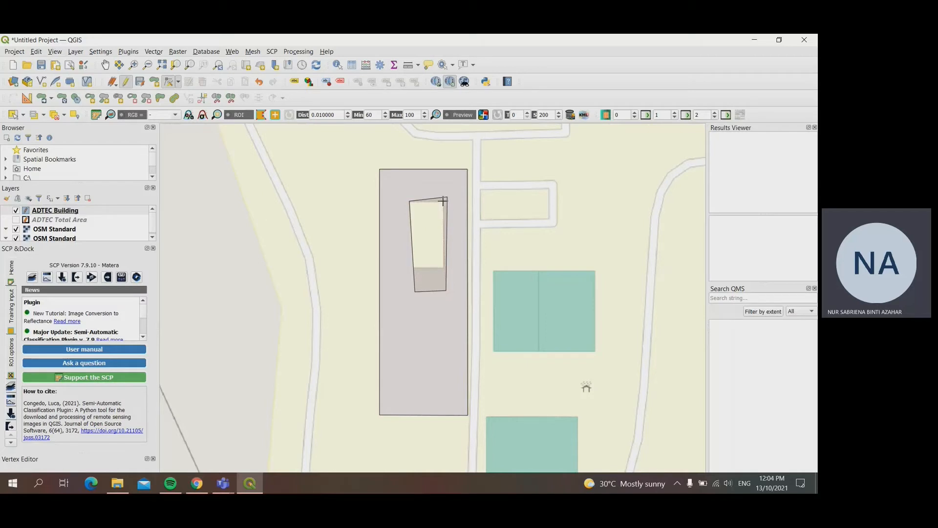
left_click(443, 201)
left_click(445, 291)
left_click(444, 267)
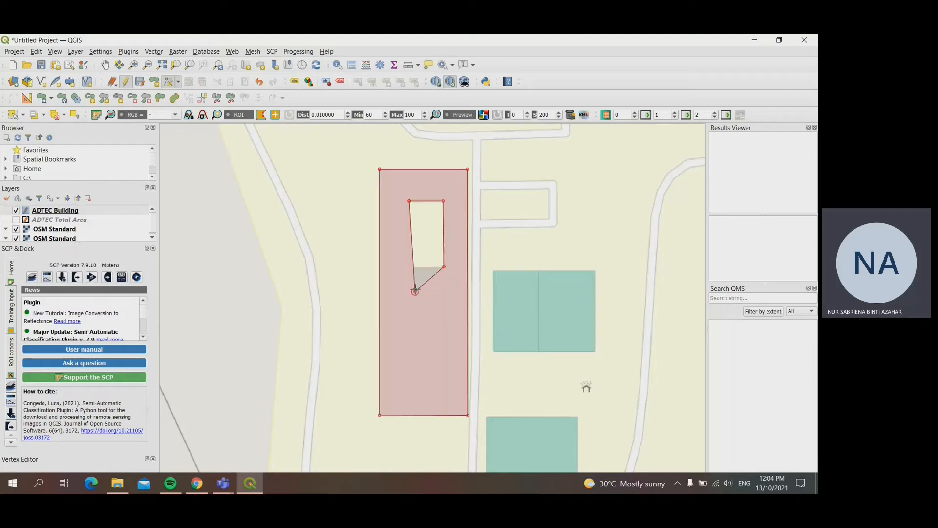
left_click(415, 290)
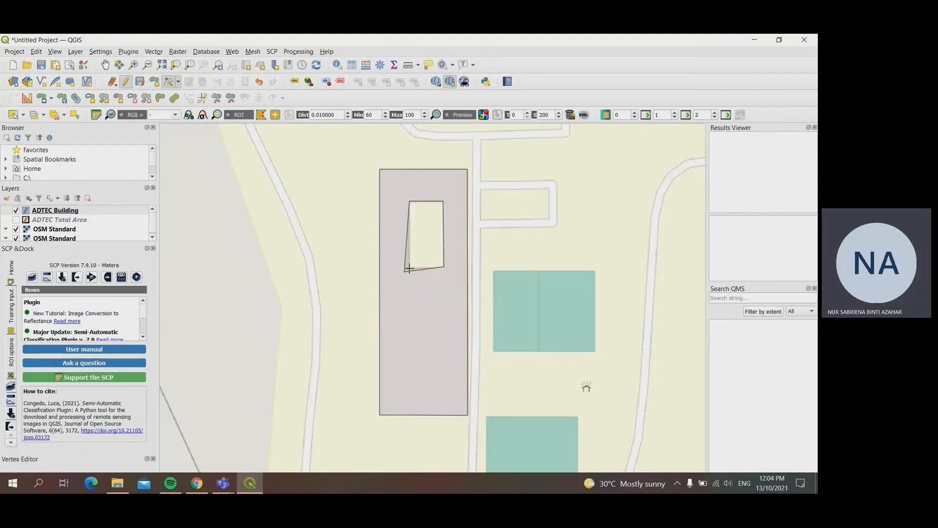
left_click(408, 267)
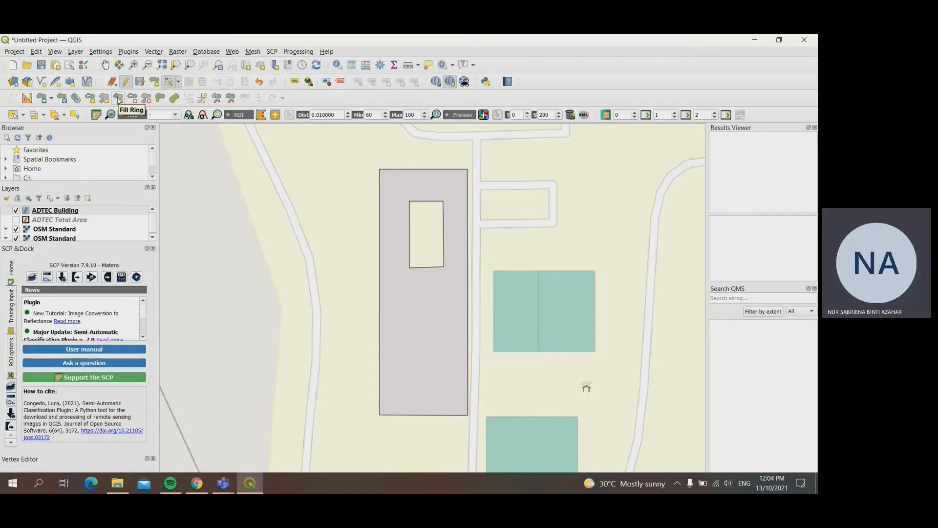
Step: Cut a four-sided ring in the long building's polygon for its southern courtyard
left_click(90, 97)
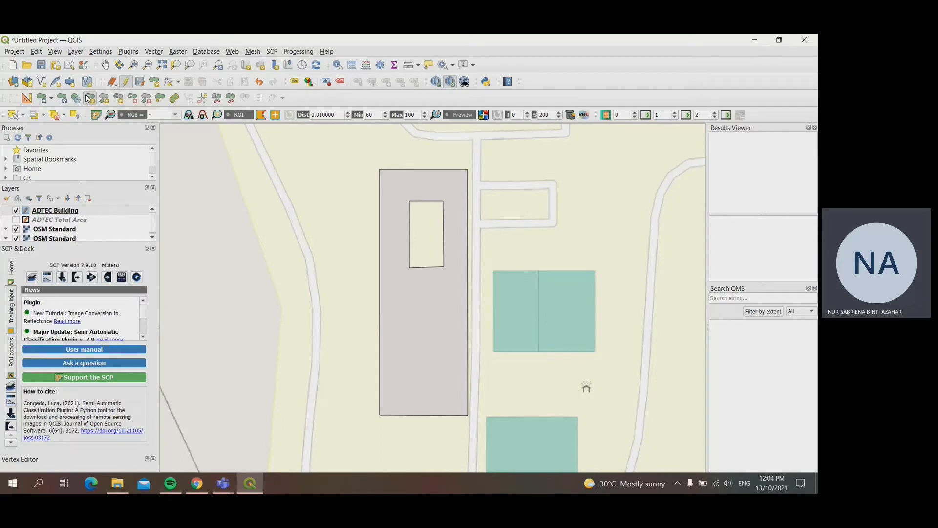
left_click(415, 325)
left_click(441, 325)
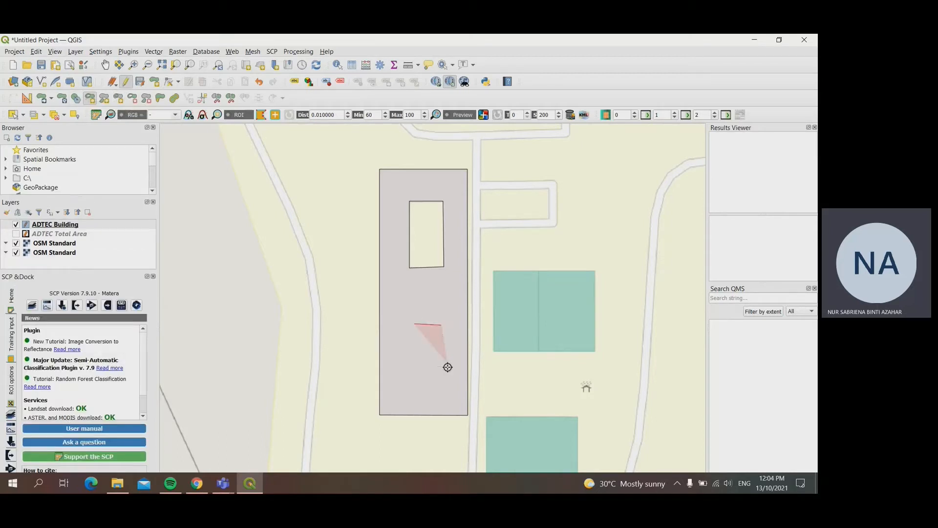
left_click(443, 389)
left_click(412, 389)
right_click(412, 390)
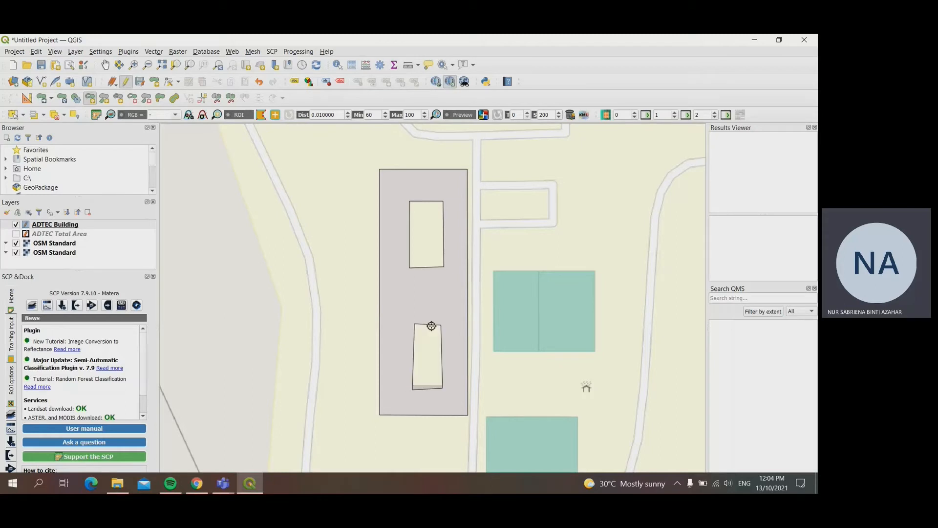
Step: Move the southern courtyard ring's two northern corners onto the base map's courtyard corners with the Vertex Tool
left_click(168, 83)
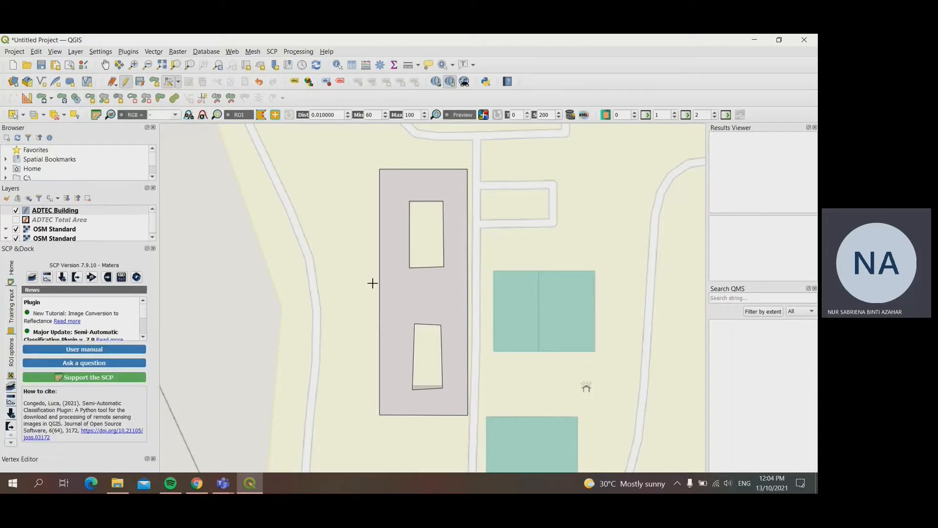
left_click(403, 312)
left_click(404, 304)
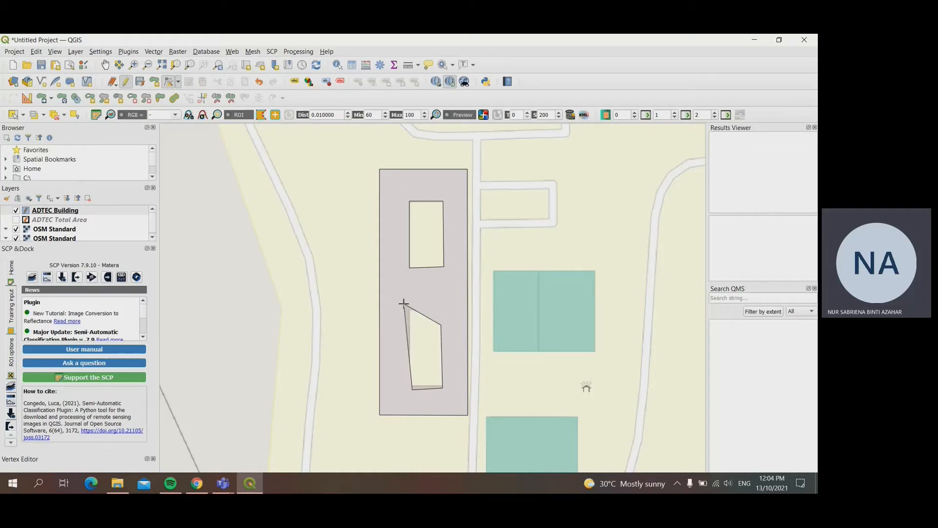
left_click(409, 310)
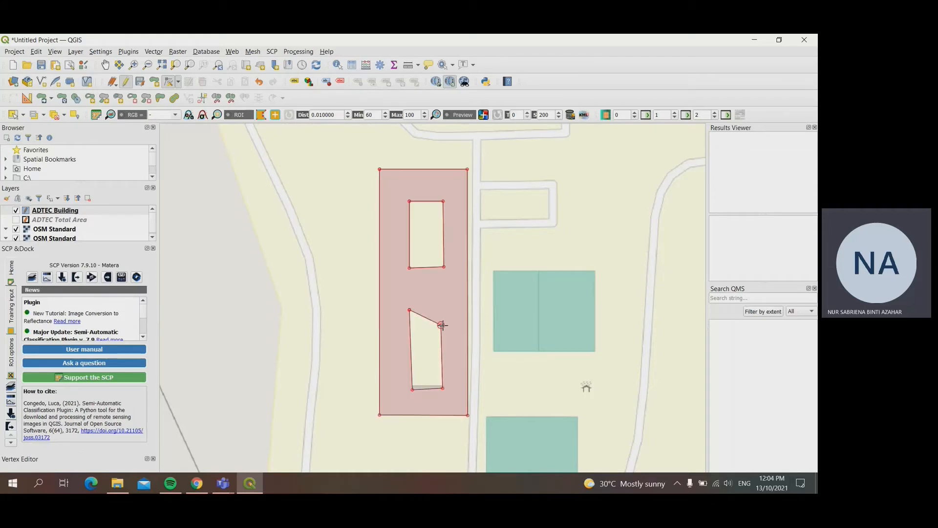
left_click(442, 325)
left_click(443, 309)
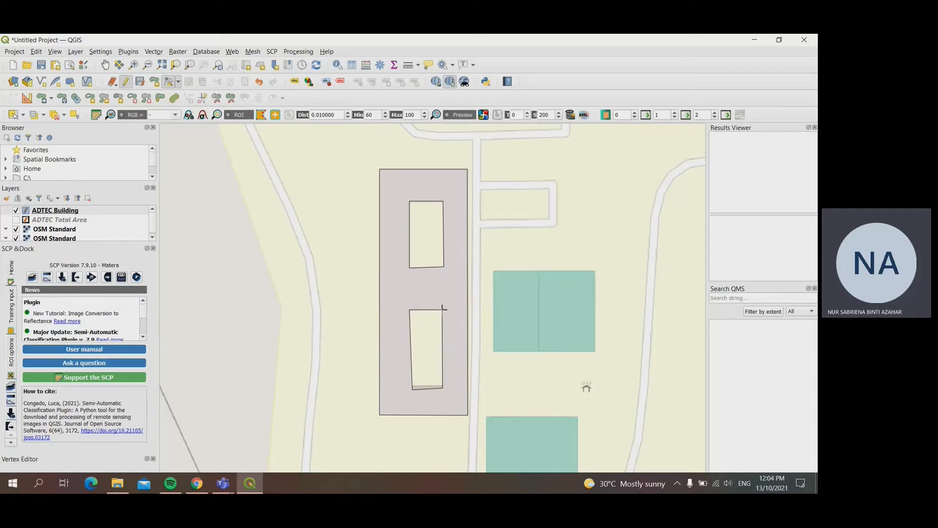
Step: Move the southern courtyard ring's two southern corners onto the base map's courtyard corners, and stop editing with the layer changes saved
left_click(443, 387)
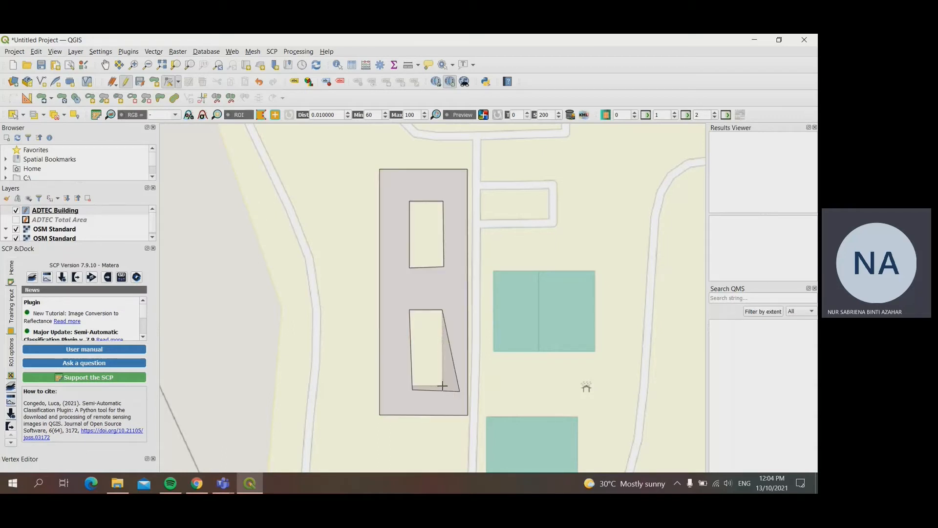
left_click(442, 386)
left_click(413, 389)
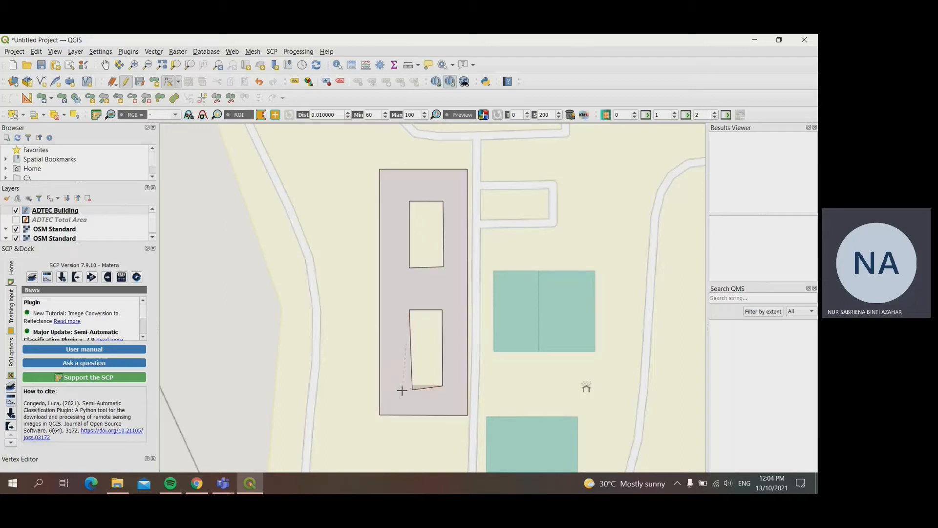
left_click(402, 391)
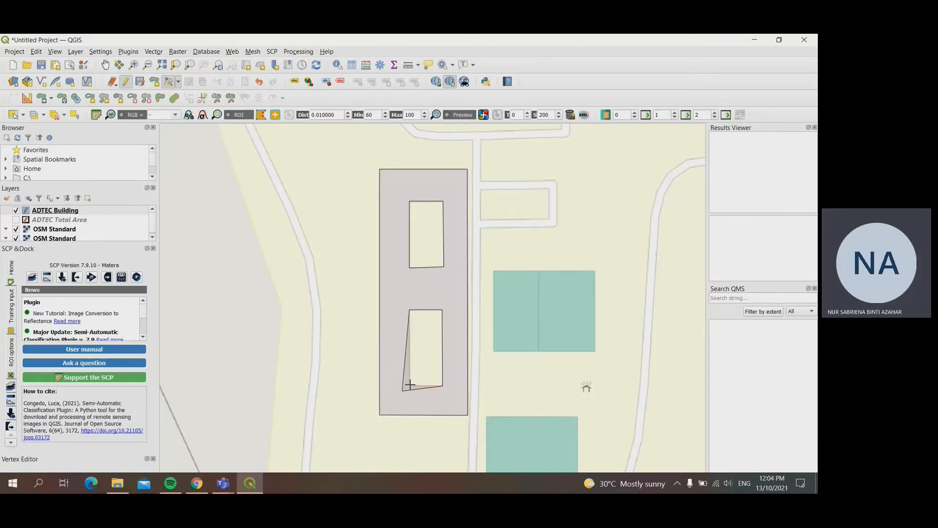
left_click(410, 384)
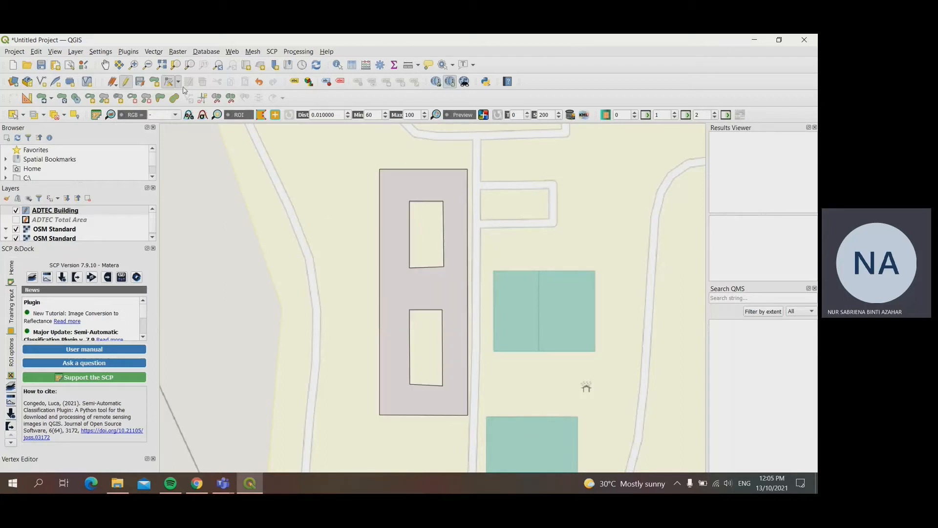
left_click(124, 83)
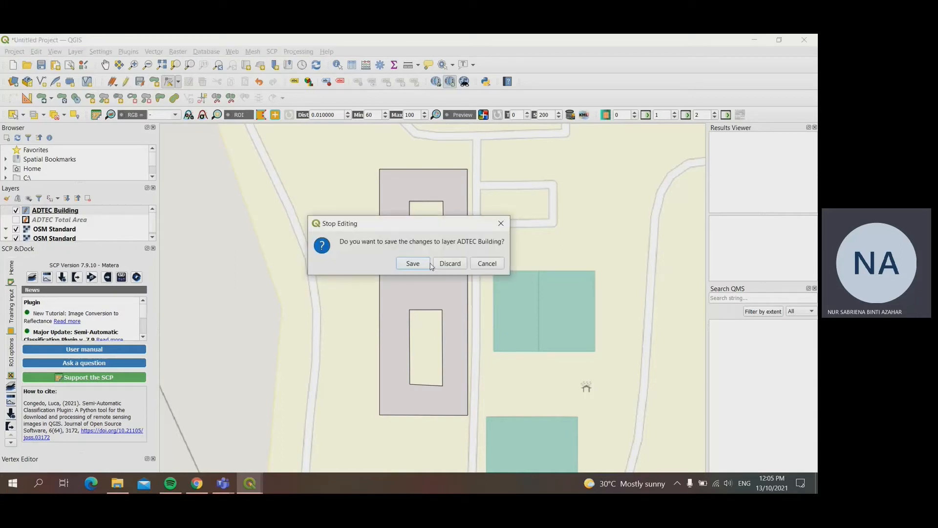
left_click(423, 264)
Step: Resume editing and trace the eastern side of the irregular stepped building inside the southern road loop as a new polygon
scroll(427, 338, "down", 1)
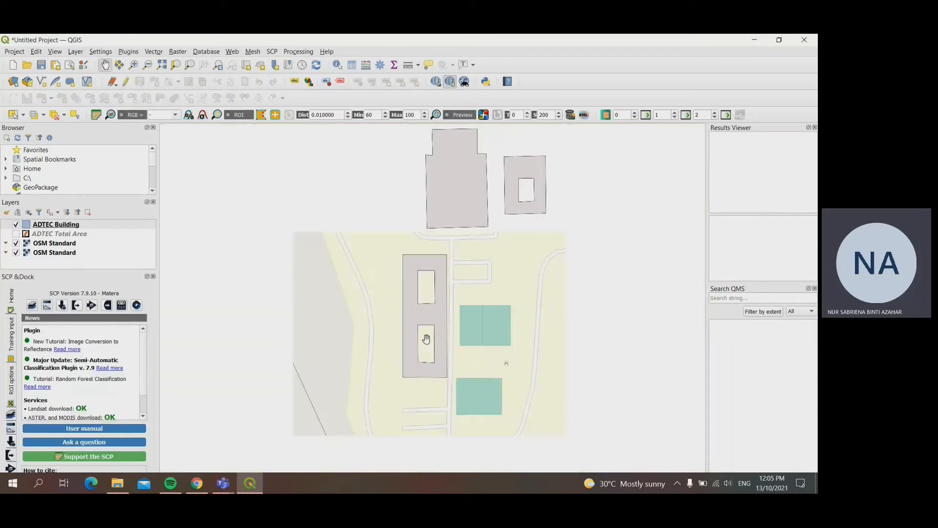
left_click_drag(450, 384, 392, 237)
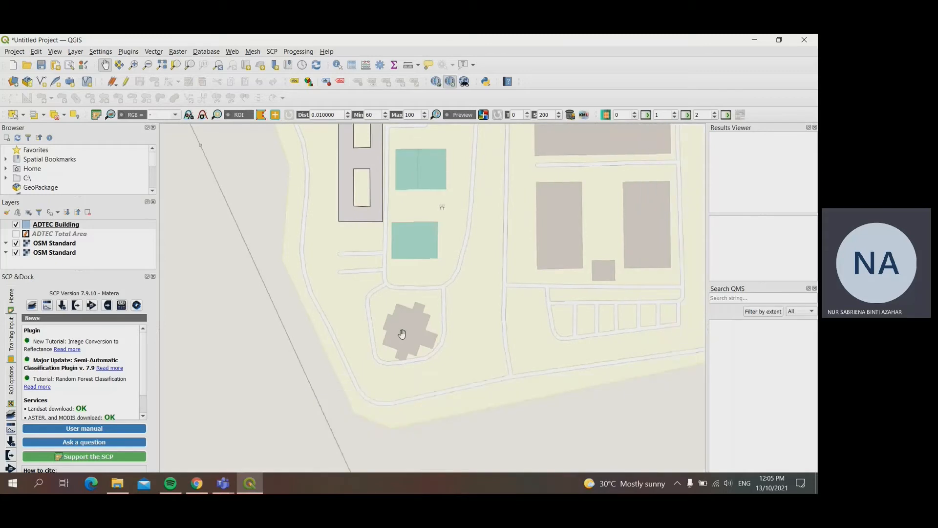
scroll(430, 341, "up", 1)
left_click_drag(342, 299, 378, 340)
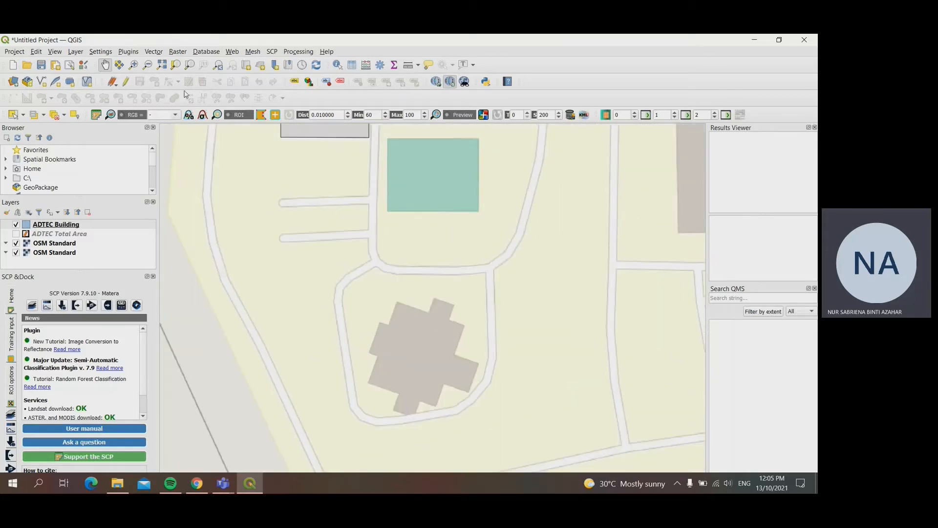
left_click(125, 82)
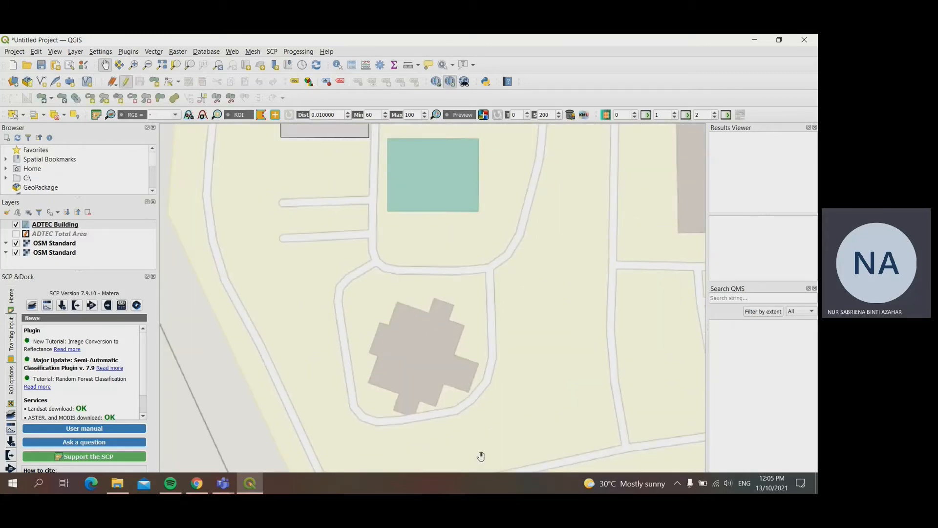
left_click(154, 82)
left_click(453, 304)
left_click(449, 318)
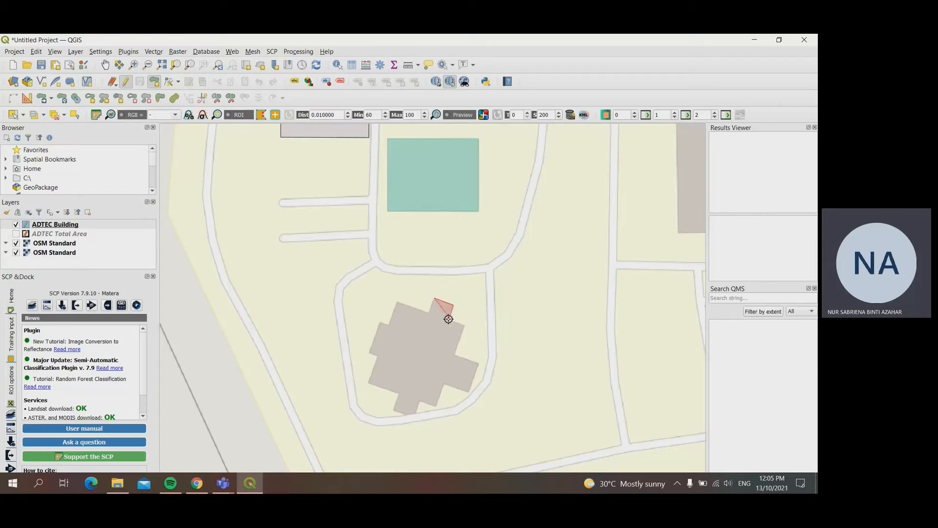
left_click(463, 325)
left_click(455, 355)
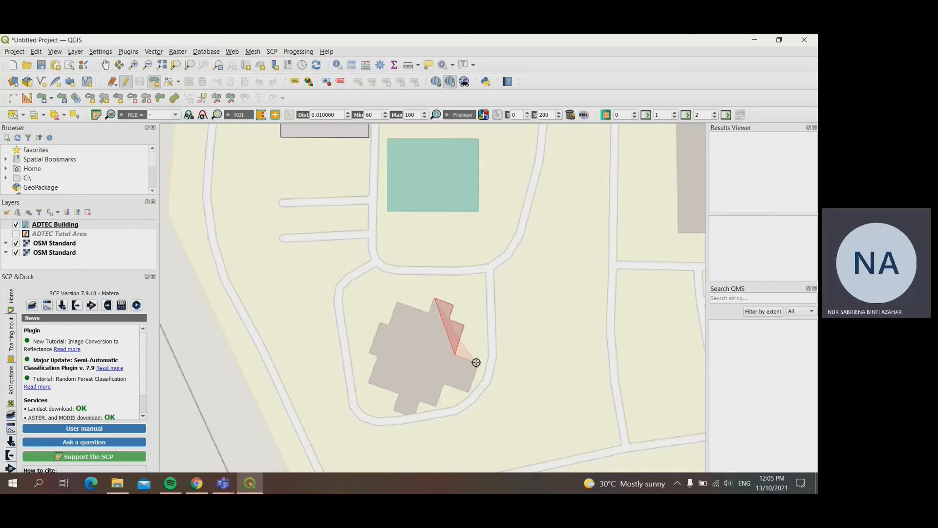
left_click(477, 363)
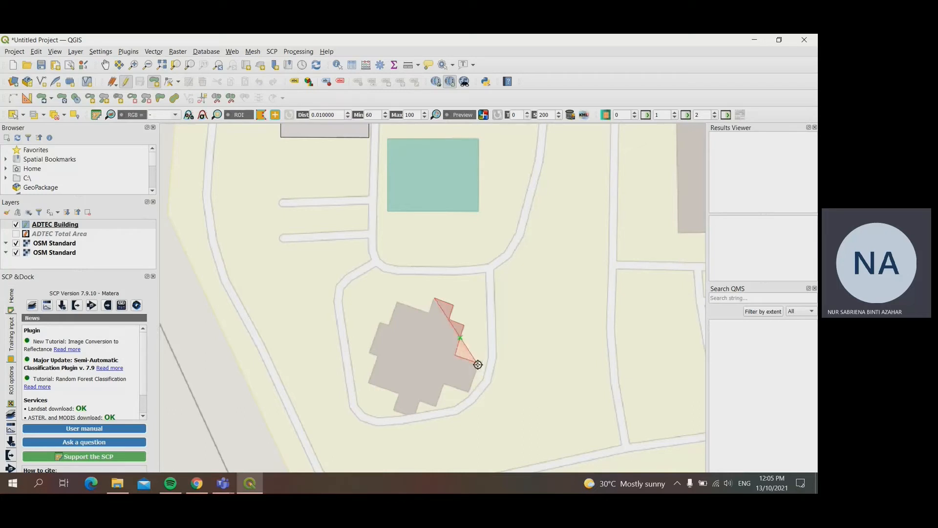
left_click(470, 391)
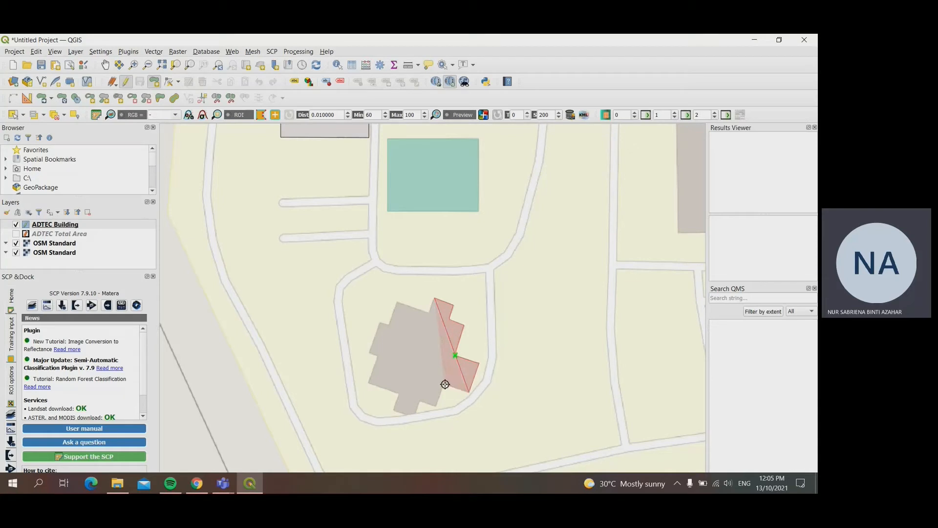
left_click(445, 385)
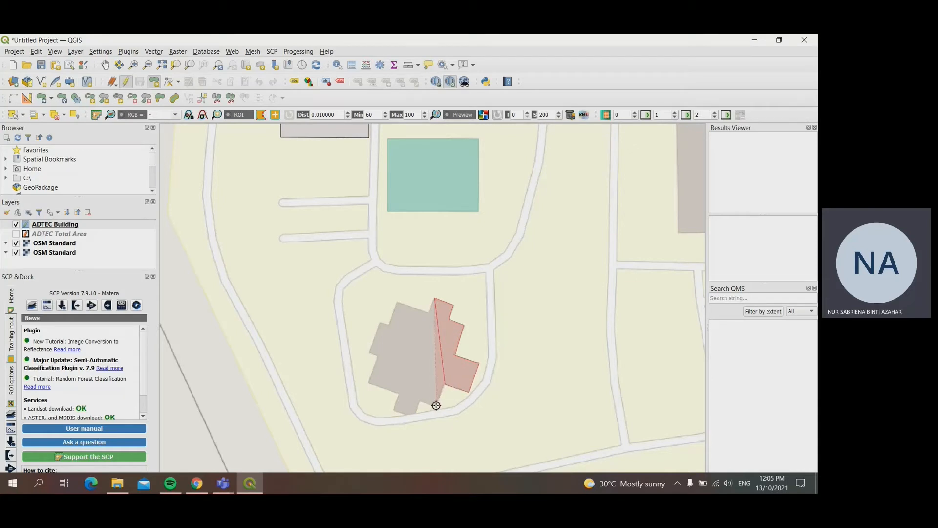
left_click(436, 405)
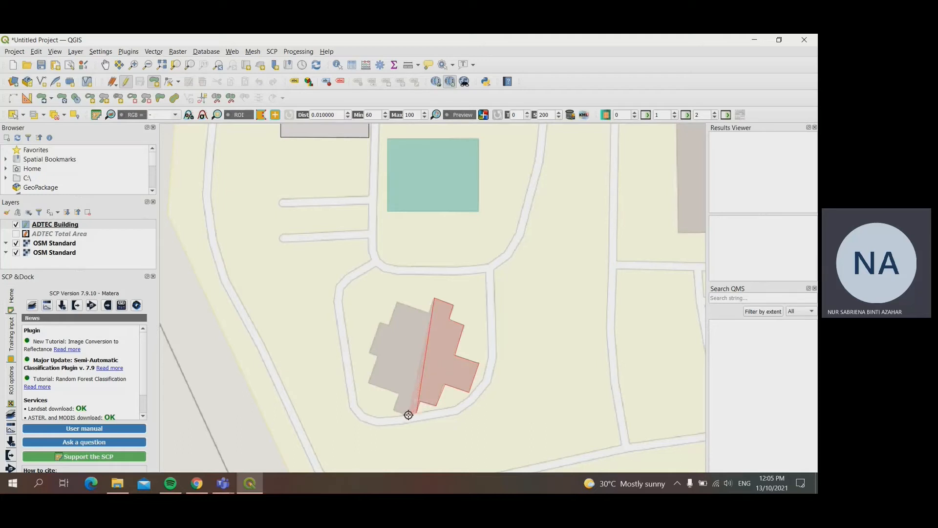
Step: Trace the stepped building's southern and western corners, finish the polygon and enter its BuildingID
left_click(393, 412)
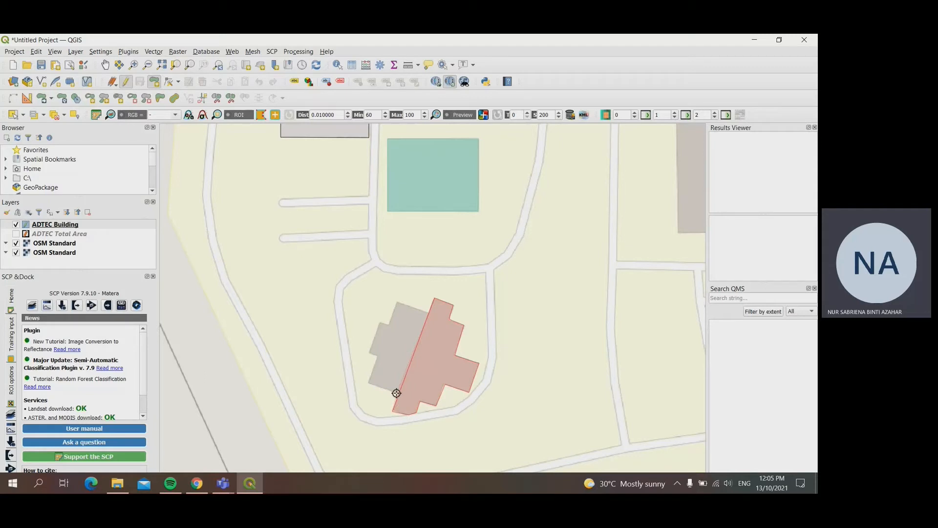
left_click(368, 384)
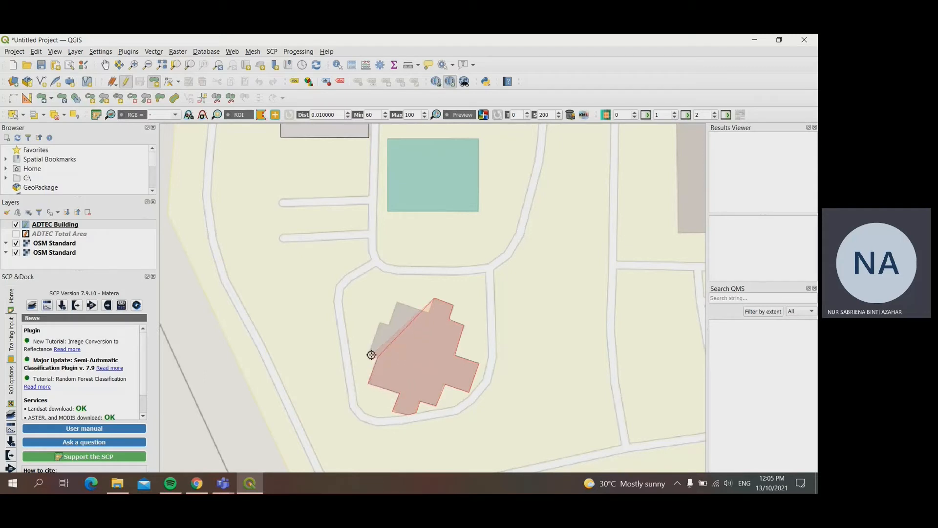
left_click(370, 352)
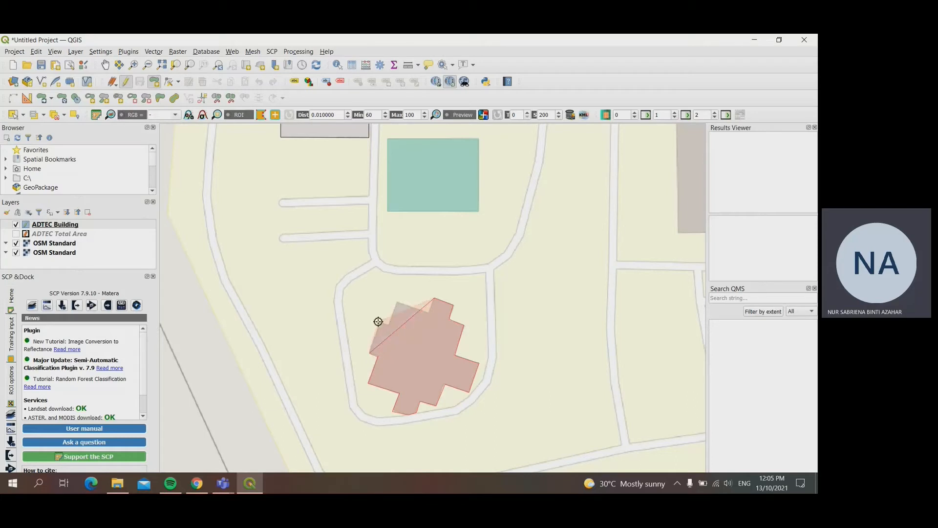
left_click(381, 321)
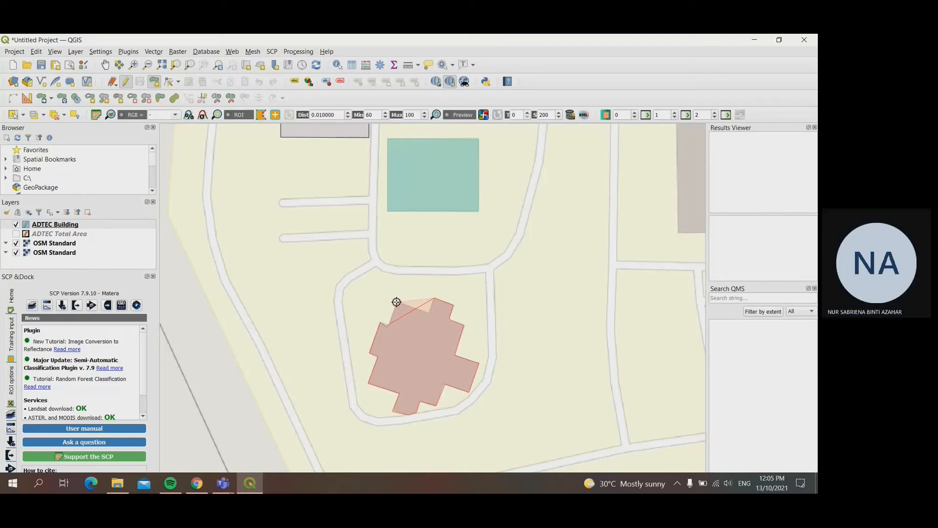
left_click(397, 302)
right_click(397, 302)
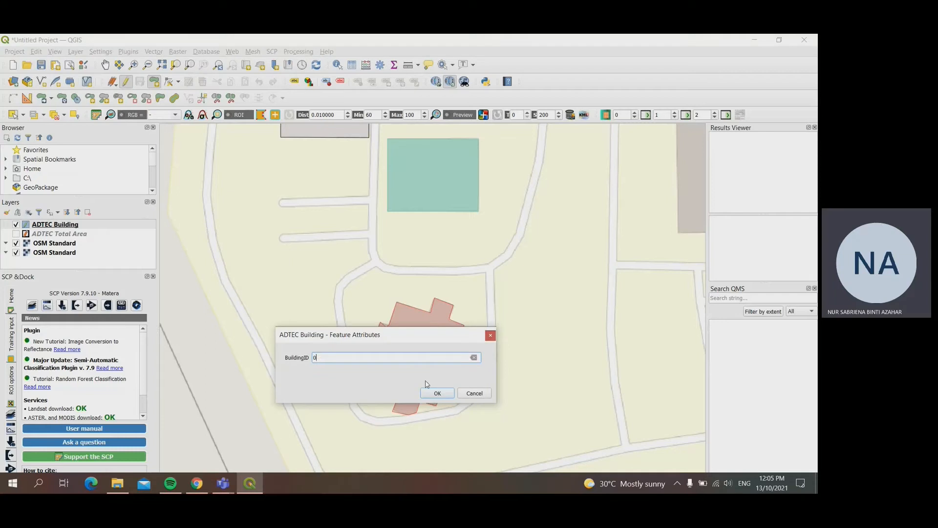
left_click(430, 392)
Step: Move the misplaced vertex at the stepped building's northwest notch onto the base map corner, and stop editing with the changes saved
scroll(381, 345, "up", 1)
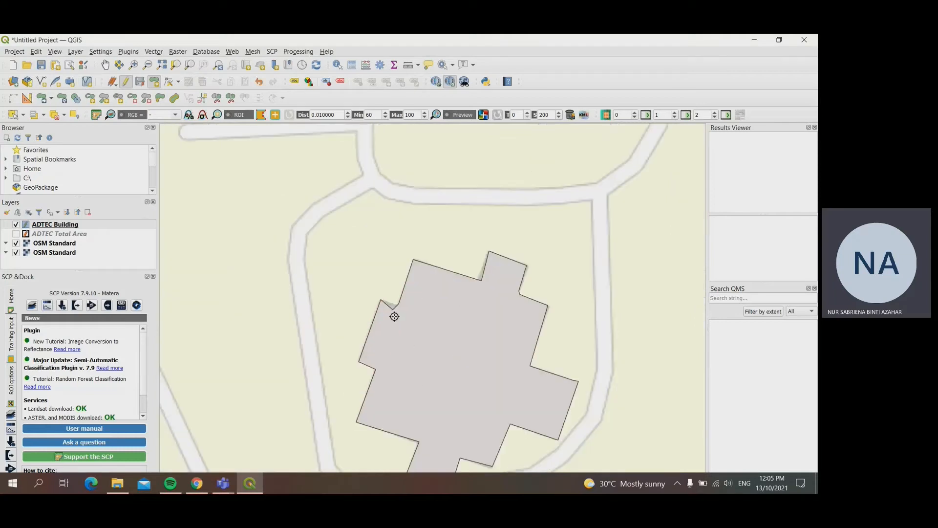
left_click(168, 83)
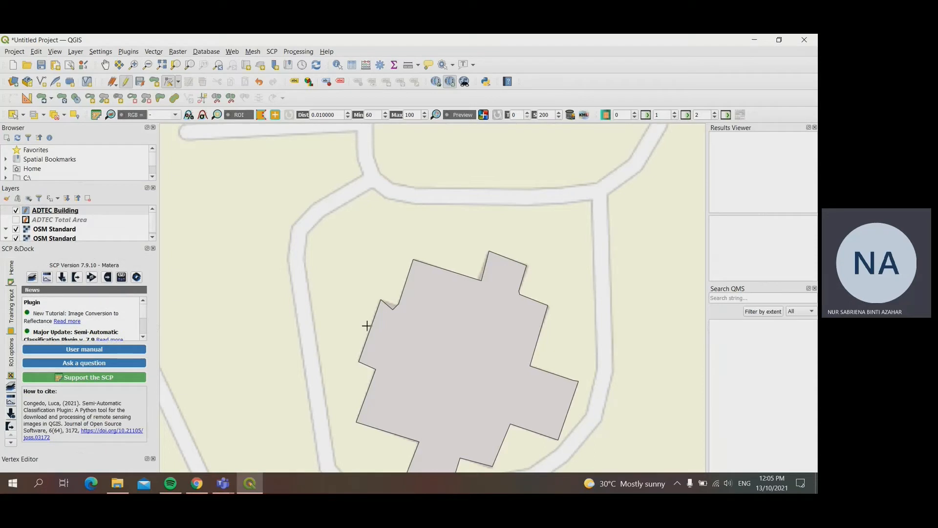
left_click(393, 309)
left_click(397, 306)
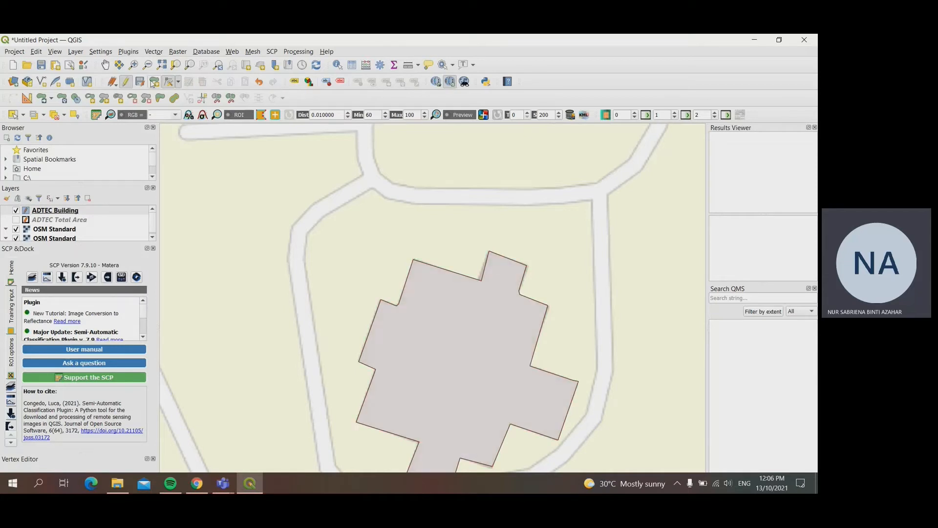
left_click(127, 82)
left_click(413, 264)
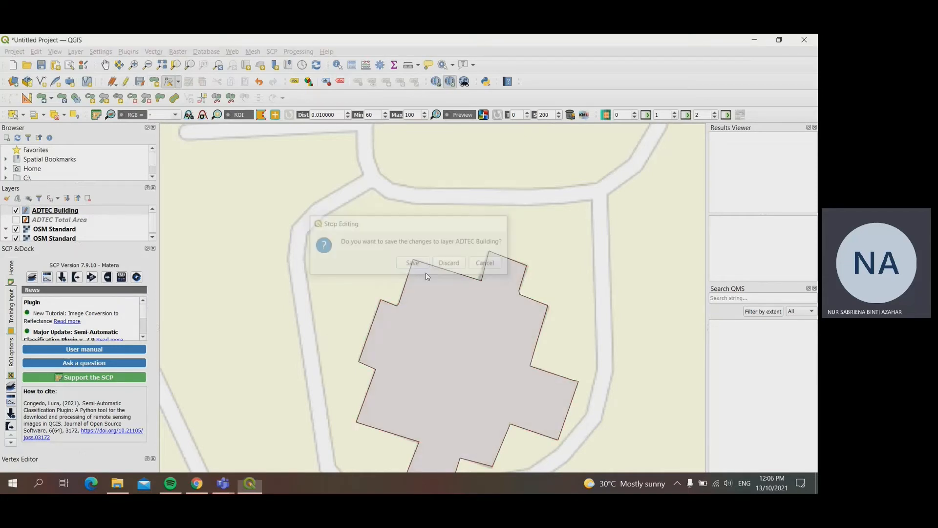
Step: Resume editing and trace the western large rectangular building north of the parking rows as a new polygon, and enter its BuildingID
scroll(533, 351, "down", 2)
scroll(522, 351, "up", 2)
left_click_drag(462, 280, 463, 316)
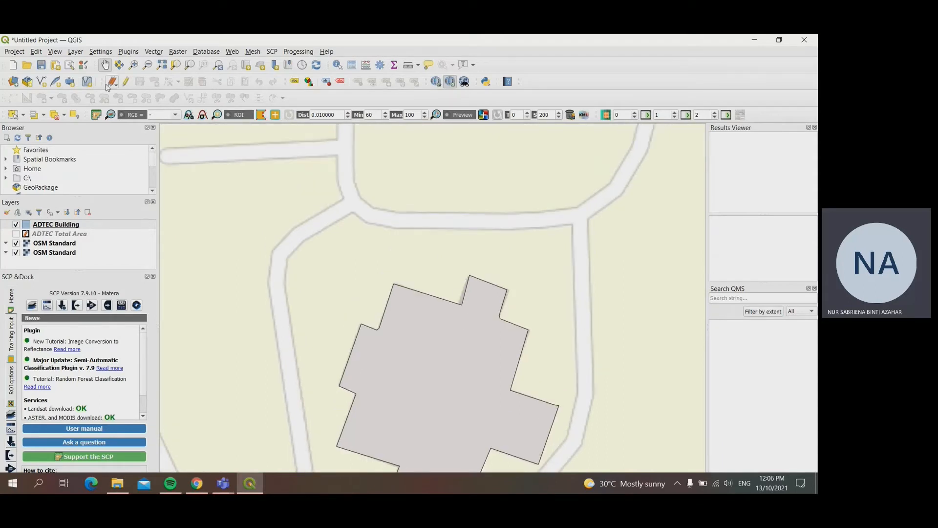
scroll(523, 387, "down", 1)
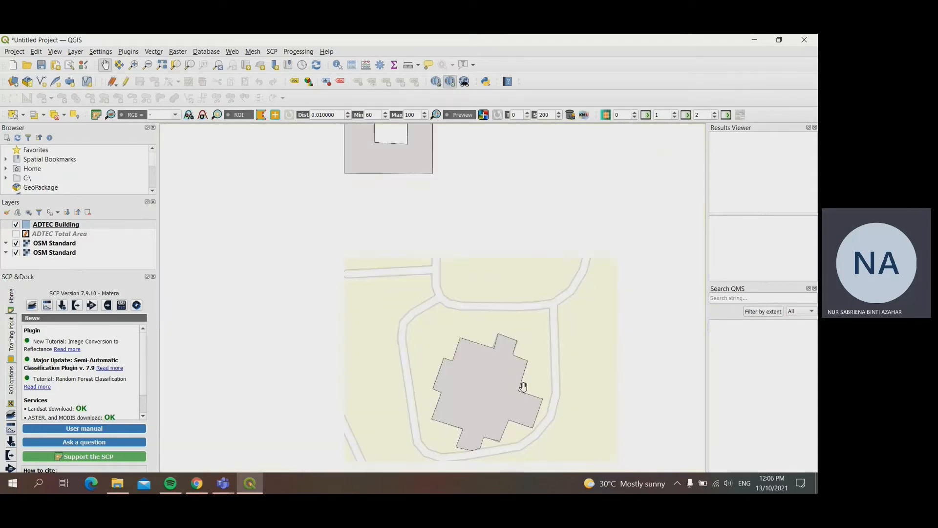
left_click_drag(459, 405, 142, 300)
left_click_drag(528, 314, 430, 470)
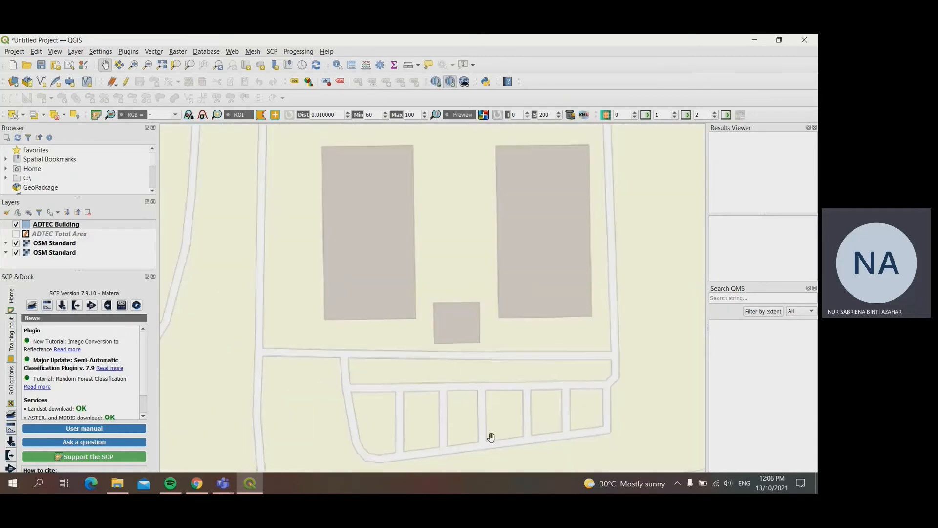
left_click_drag(438, 329, 448, 346)
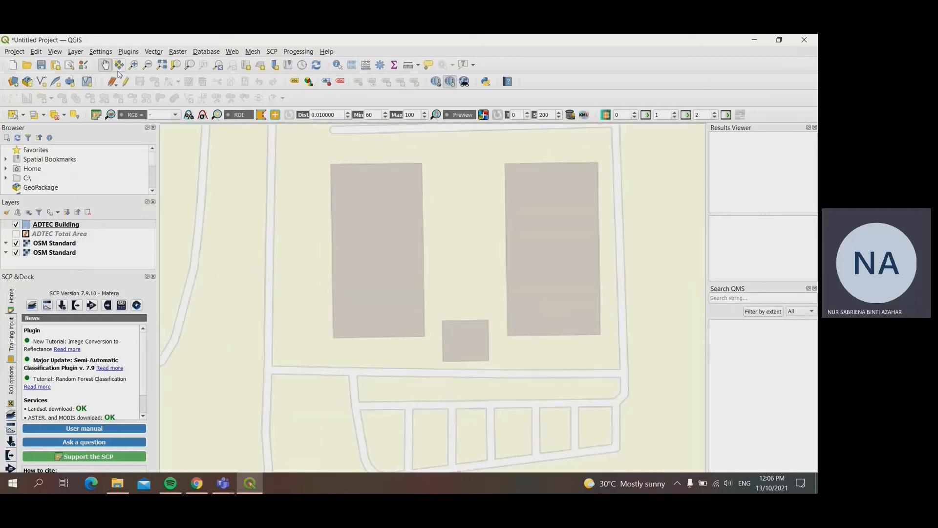
left_click(126, 82)
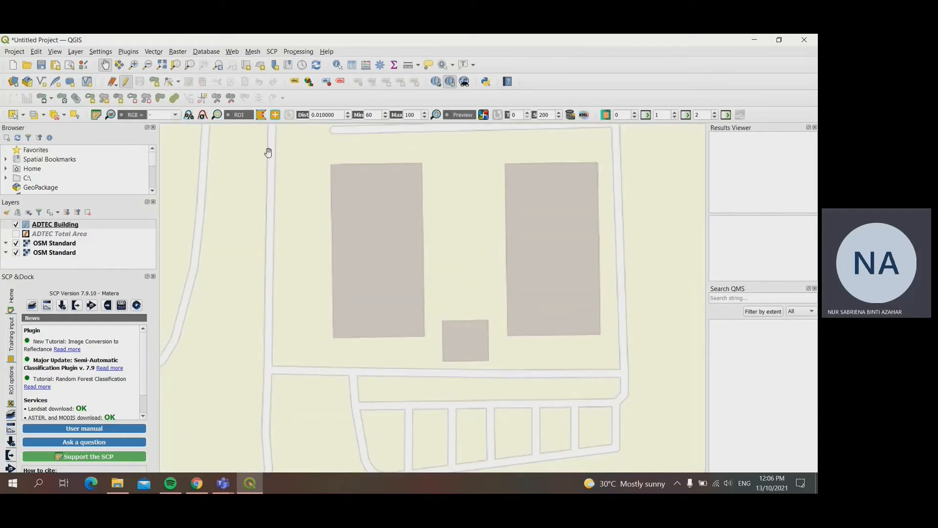
left_click(157, 84)
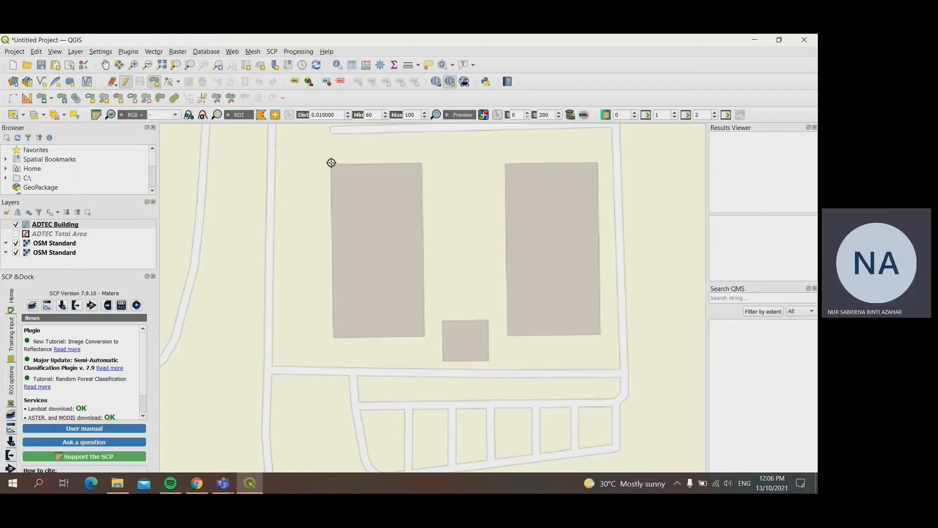
left_click(331, 164)
left_click(423, 164)
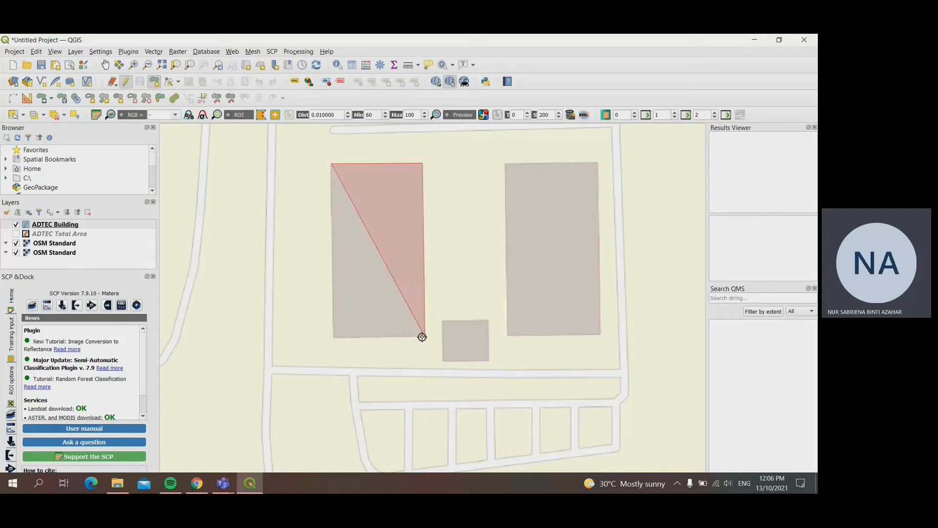
left_click(425, 336)
left_click(332, 337)
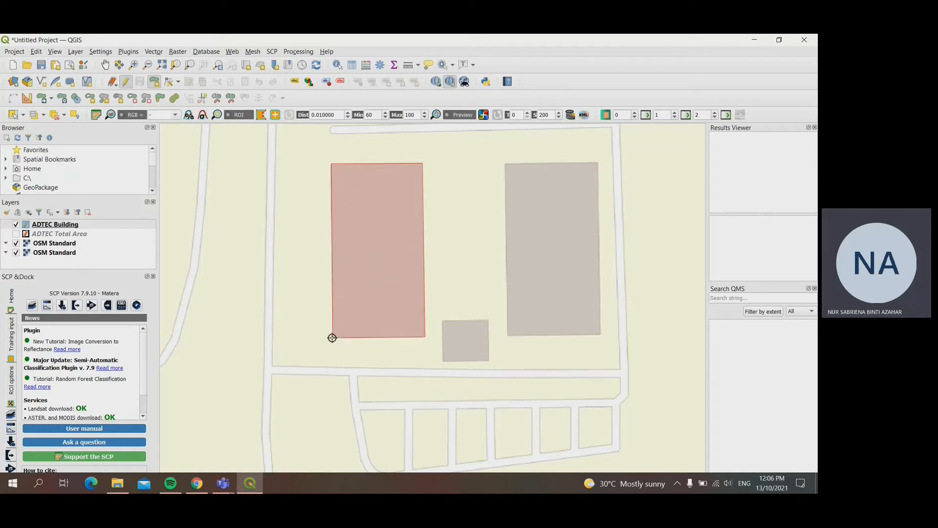
right_click(335, 339)
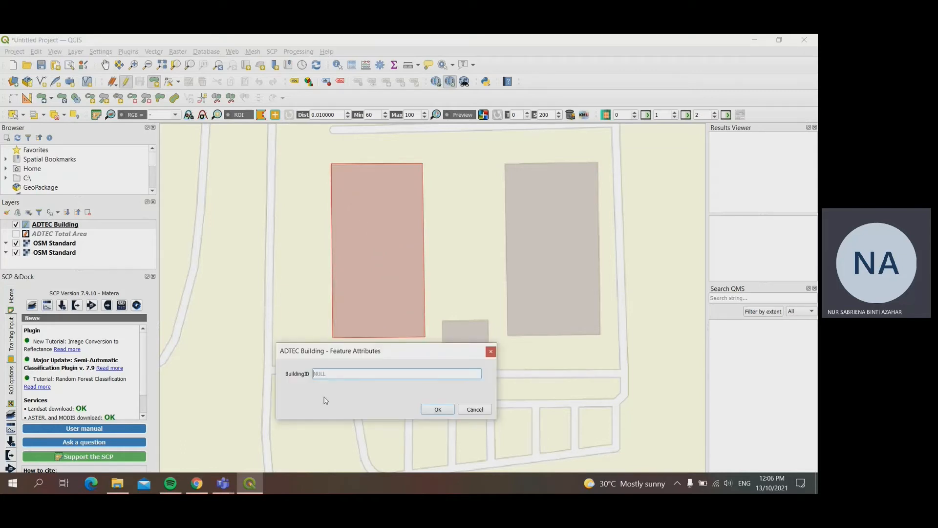
key("Return")
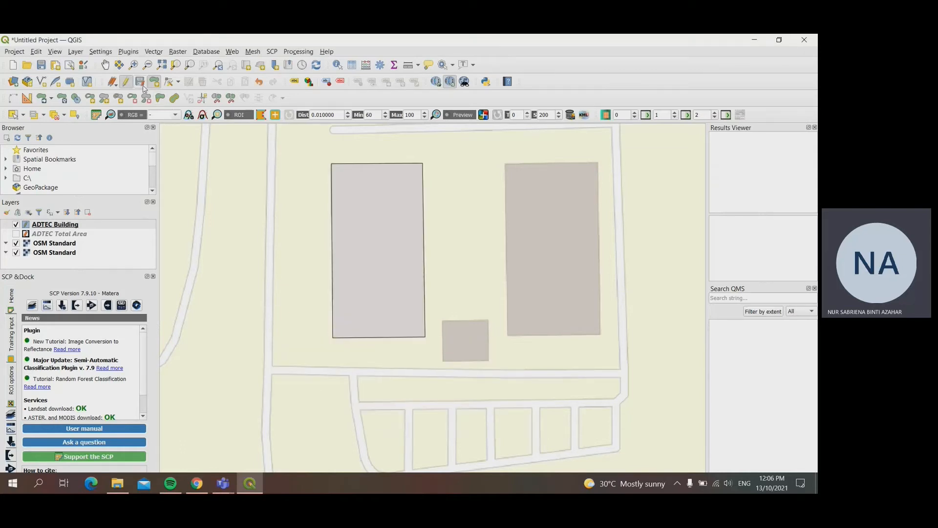
Step: Trace the small square building between the two large rectangular buildings as a polygon and enter its BuildingID
left_click(442, 320)
left_click(490, 320)
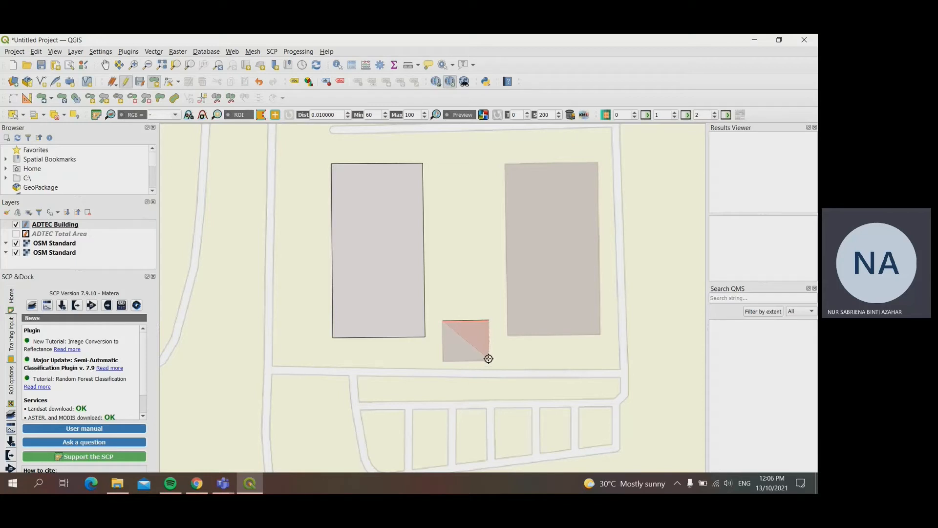
left_click(489, 361)
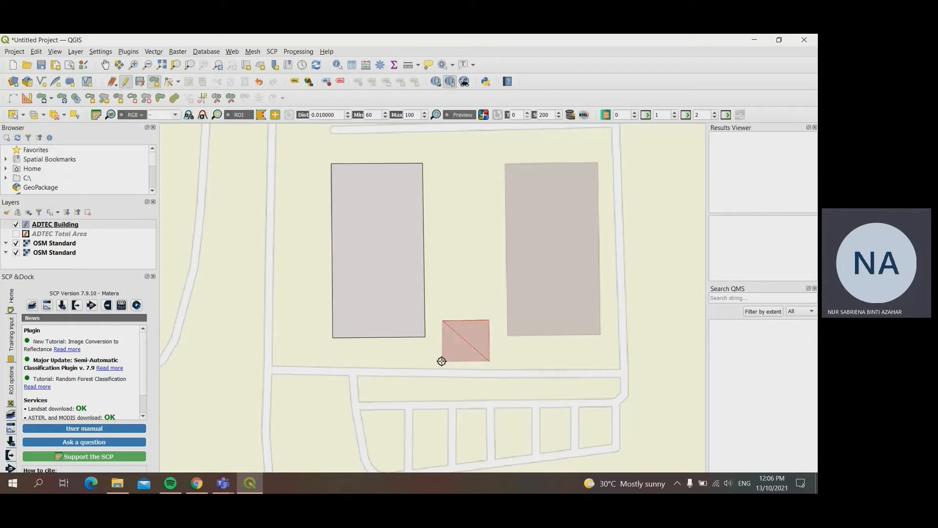
left_click(443, 362)
right_click(443, 362)
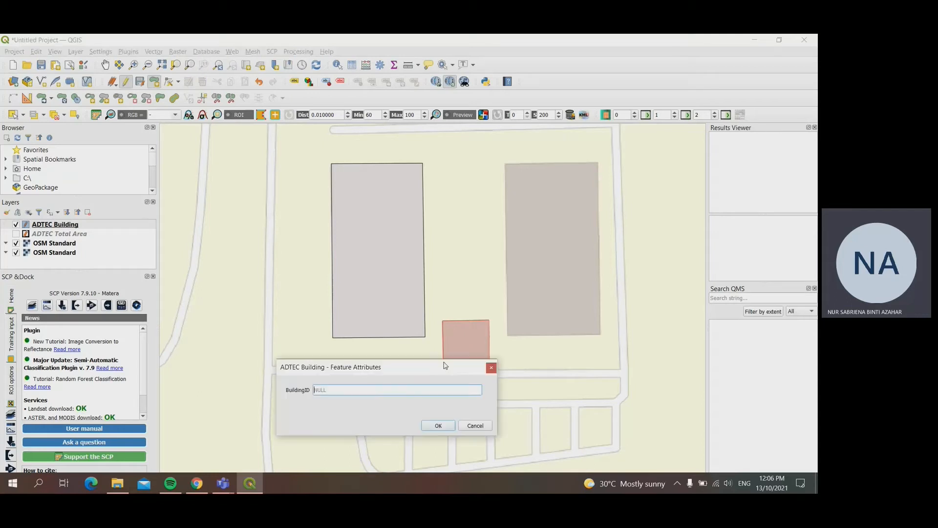
key("Return")
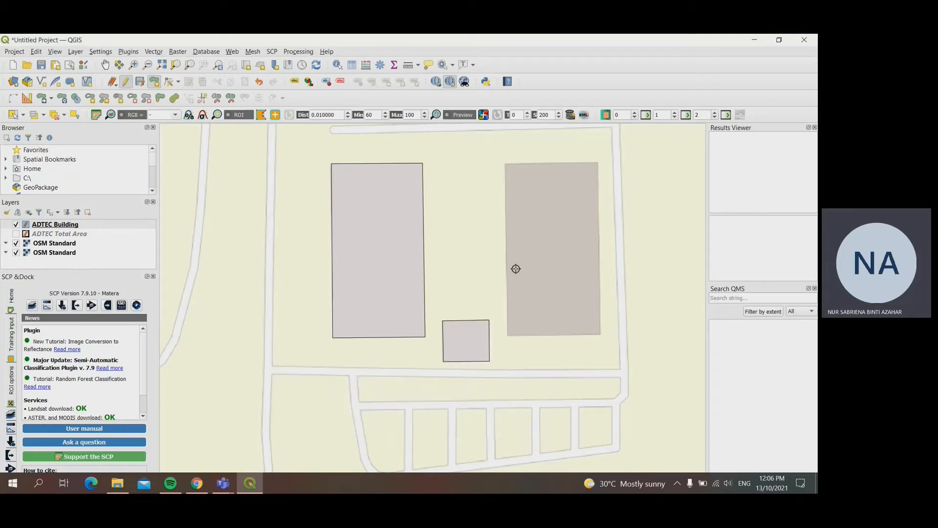
Step: Trace the eastern large rectangular building as a polygon with BuildingID 3
left_click(506, 164)
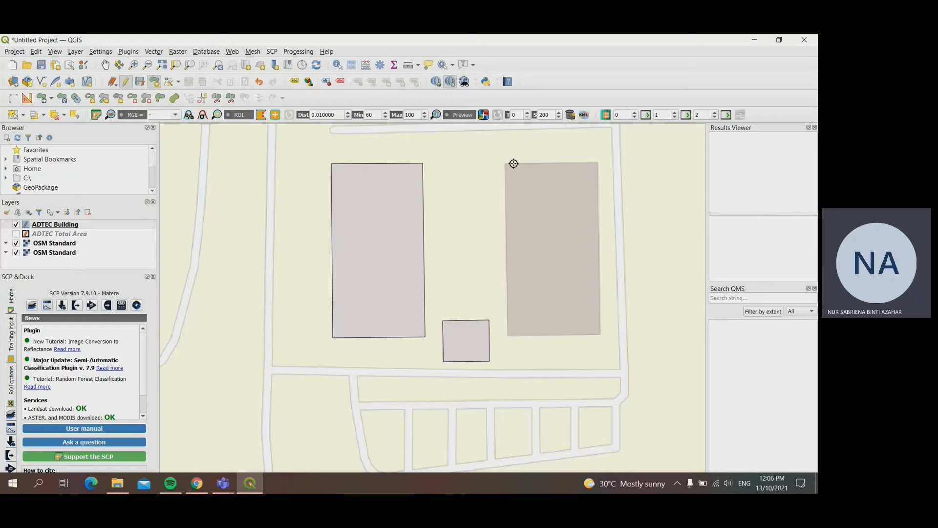
left_click(597, 162)
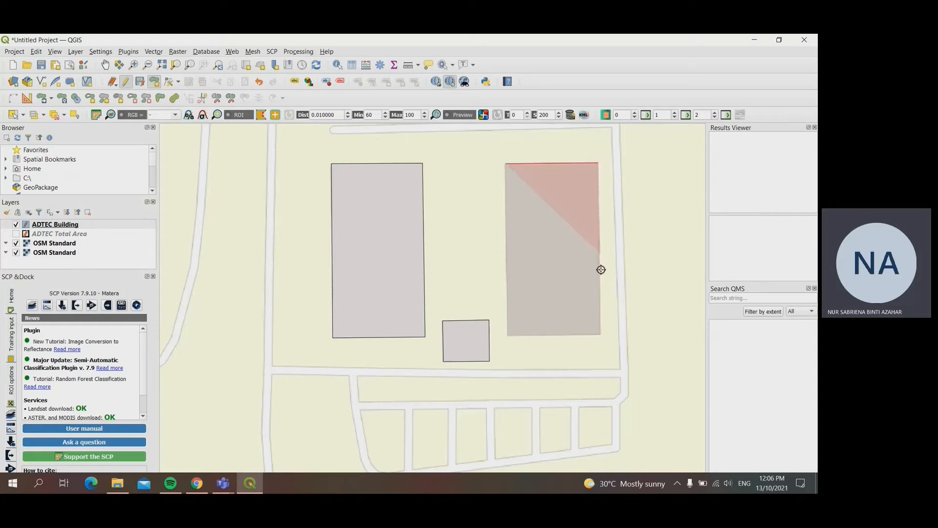
left_click(601, 333)
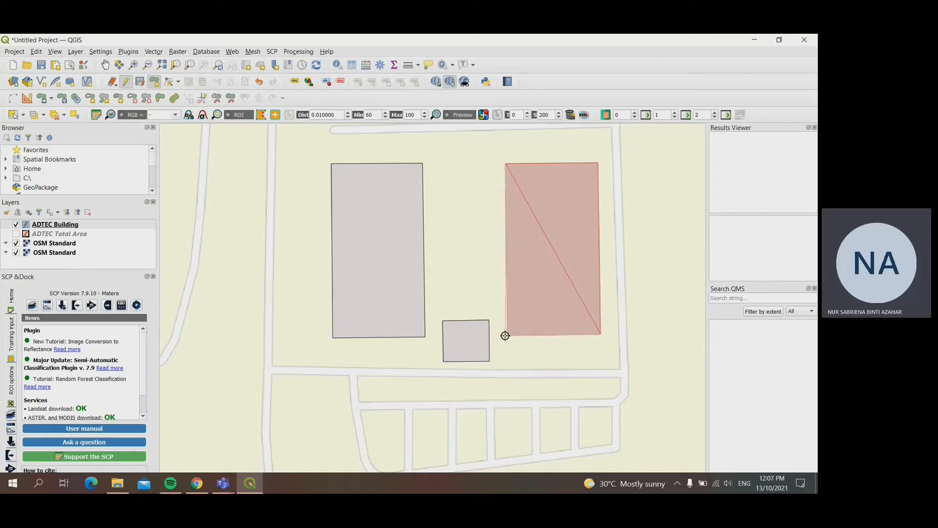
left_click(507, 336)
right_click(508, 337)
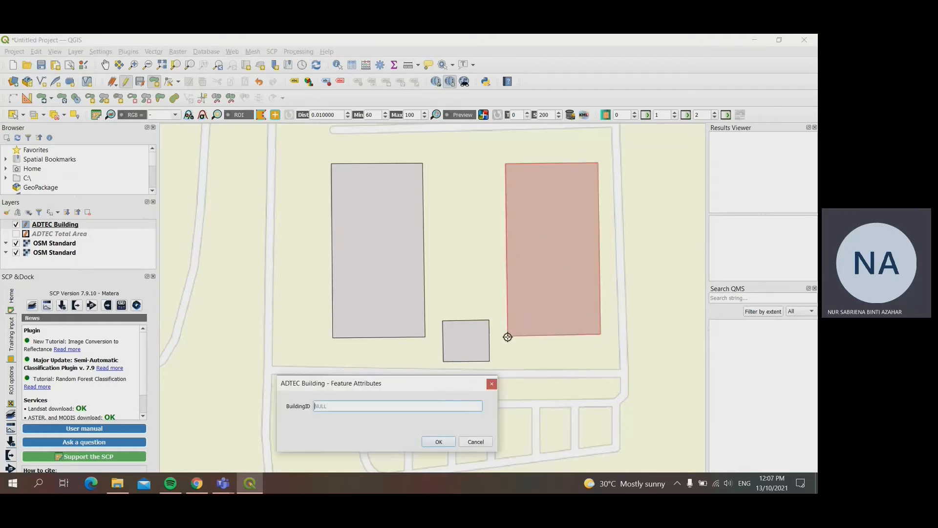
type("3")
key("Return")
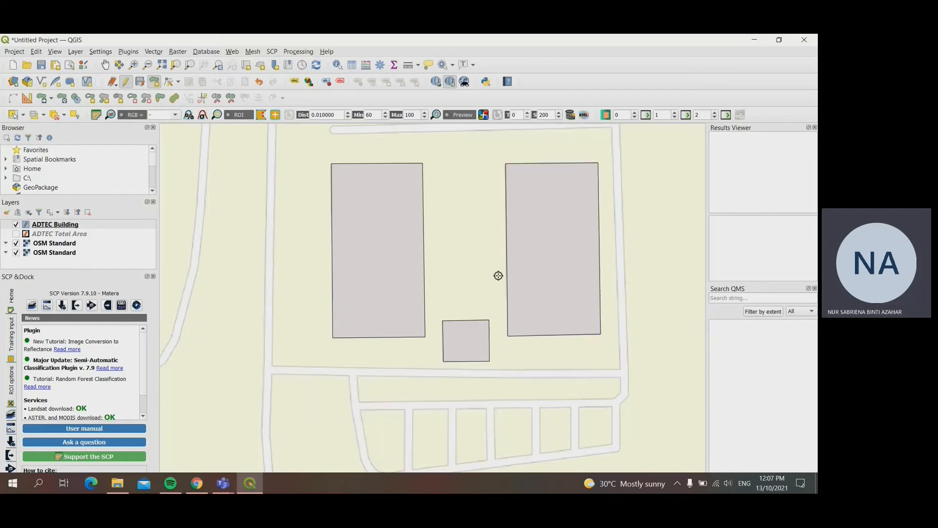
Step: Start a new polygon for the large U-shaped building to the north, tracing its eastern wing's top and its outer eastern, southern and western sides
left_click(102, 64)
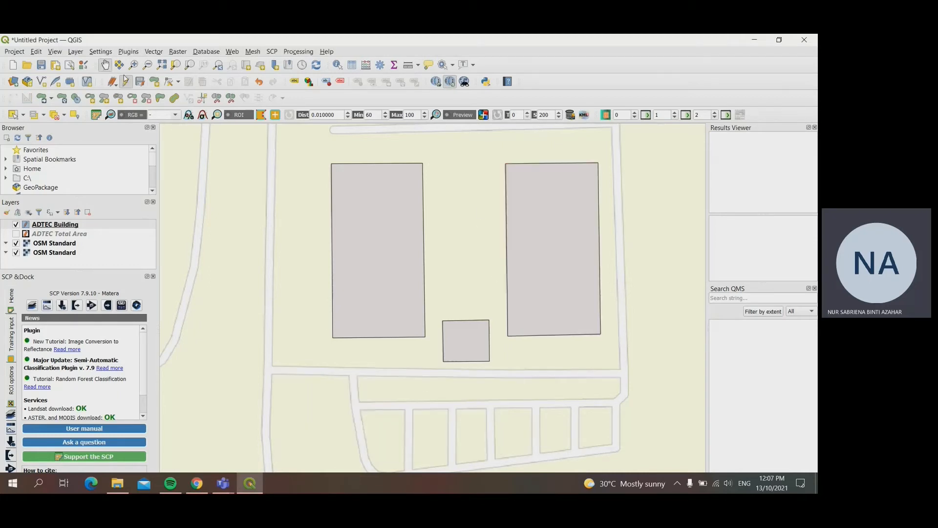
left_click_drag(480, 216, 497, 460)
left_click_drag(510, 256, 507, 320)
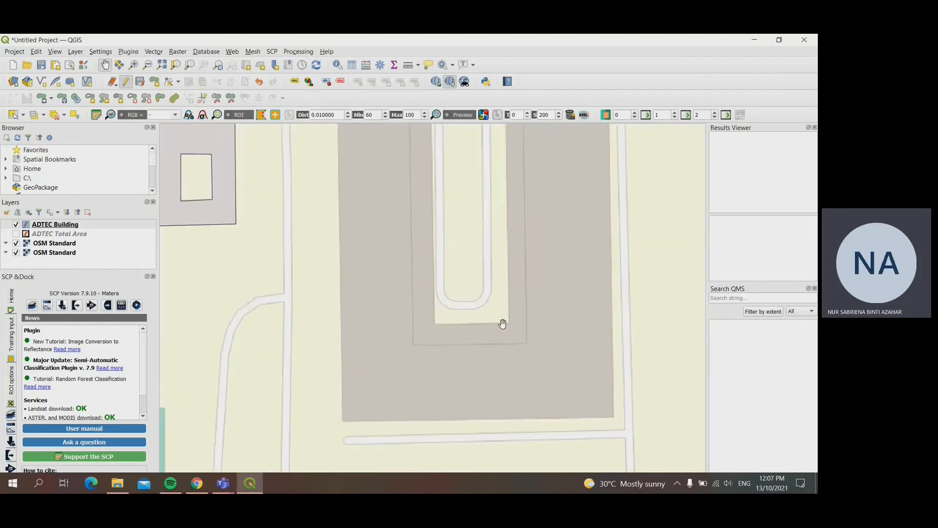
scroll(503, 324, "down", 1)
left_click_drag(528, 161, 518, 206)
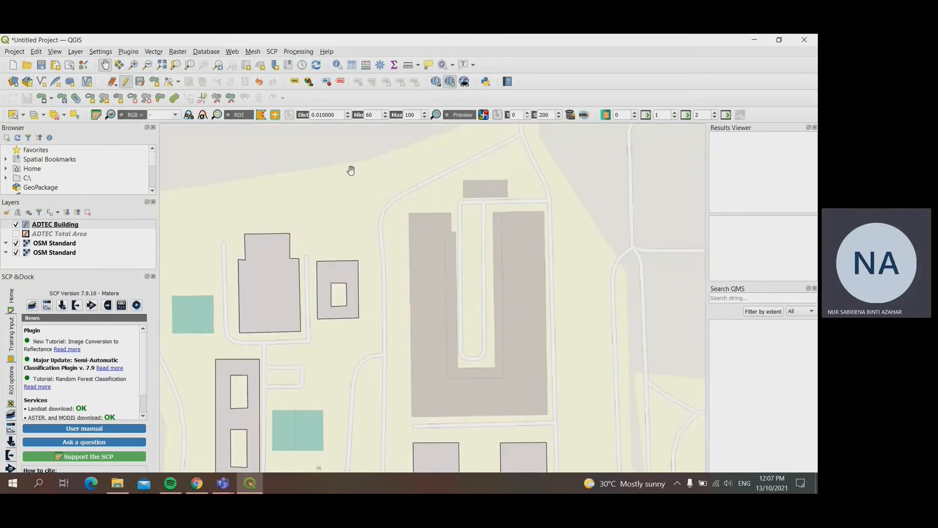
left_click(154, 81)
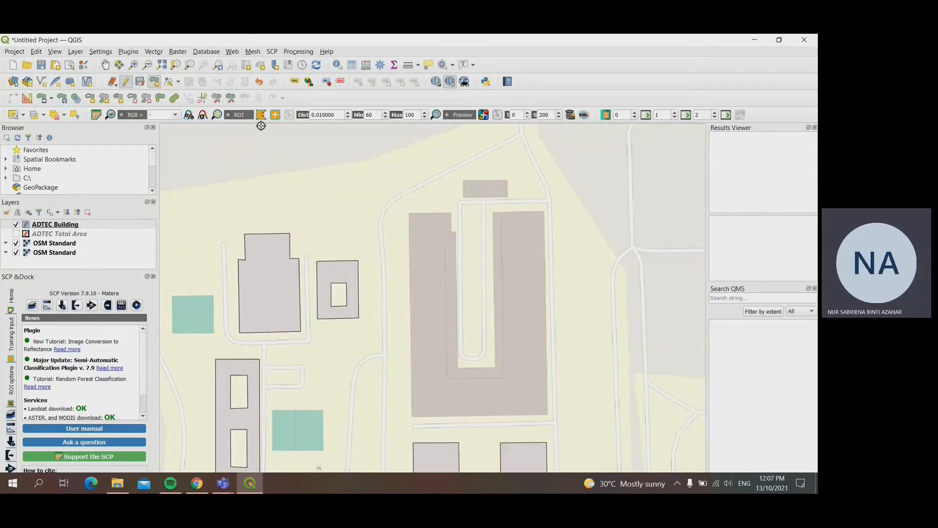
left_click(493, 211)
left_click(545, 212)
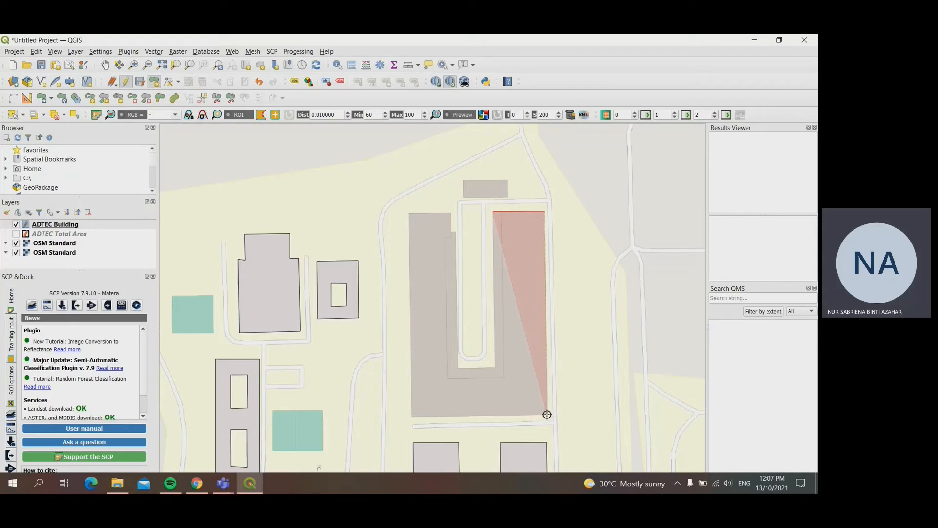
left_click(547, 414)
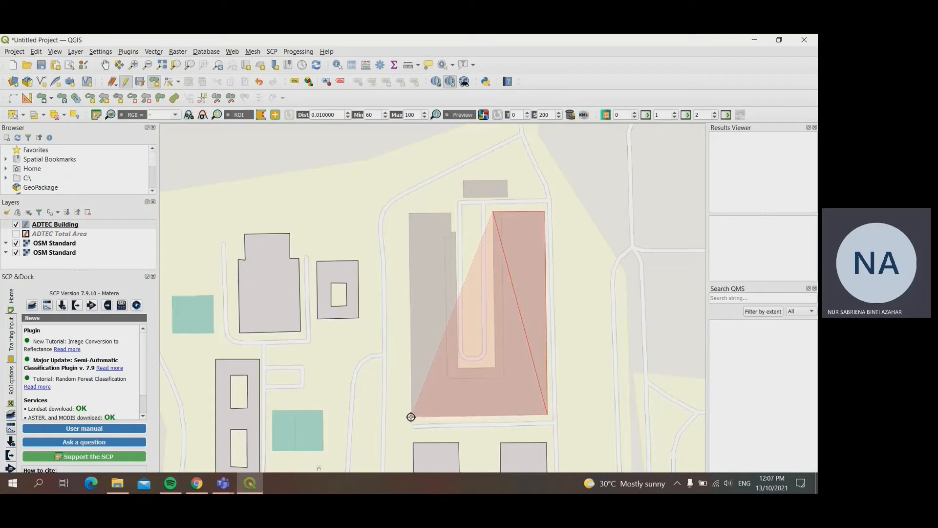
left_click(411, 417)
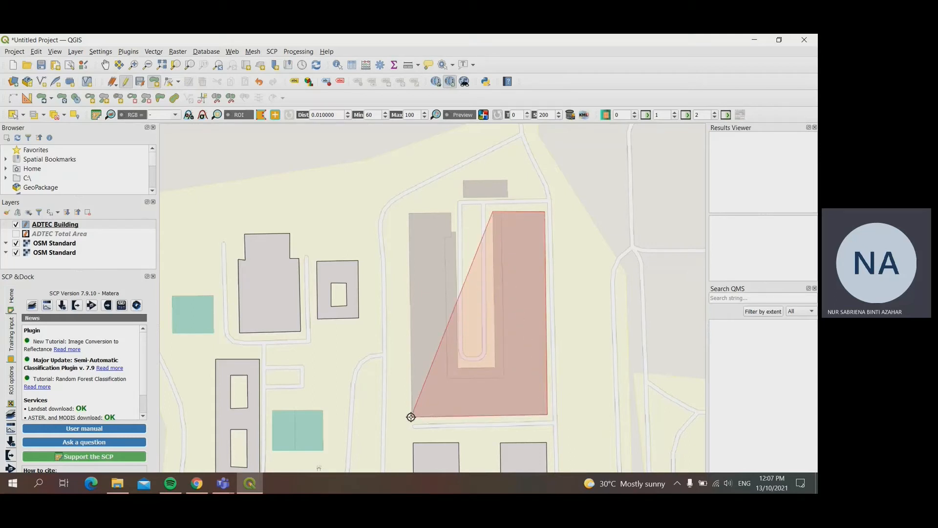
left_click(408, 211)
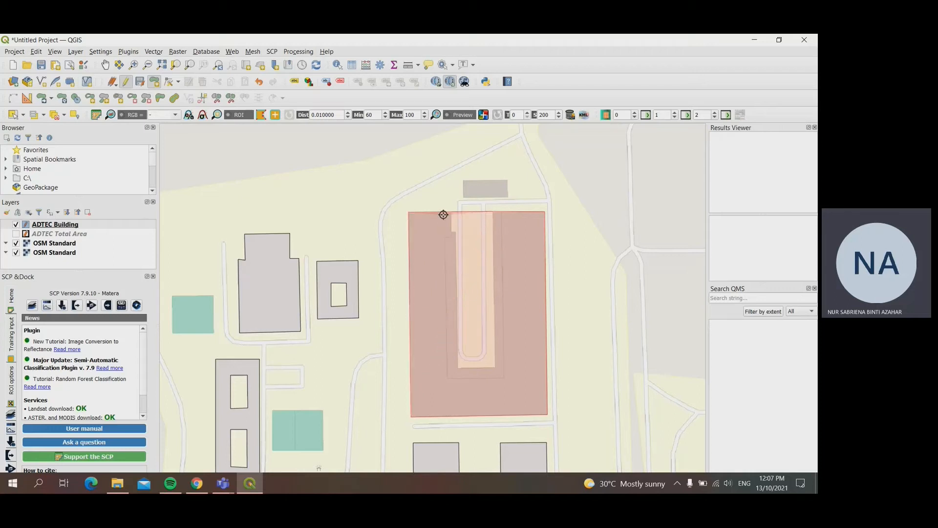
Step: Trace the U-shaped building's western wing notch and inner road recess, and finish the polygon with BuildingID 08
left_click(486, 212)
left_click(451, 231)
left_click(456, 232)
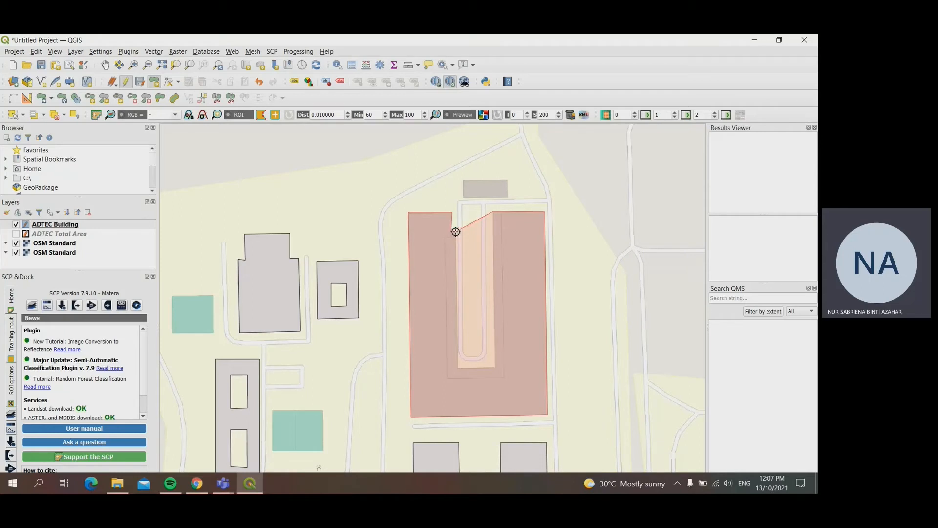
left_click(458, 368)
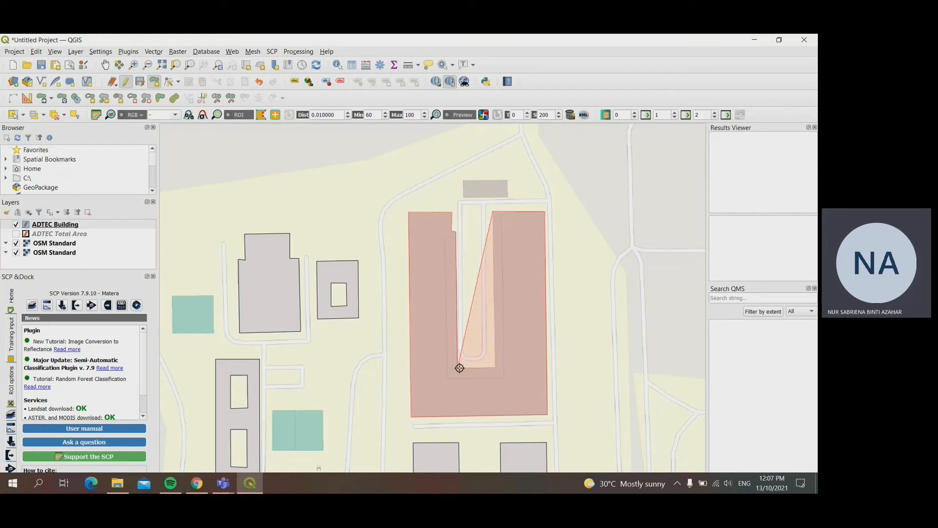
right_click(495, 366)
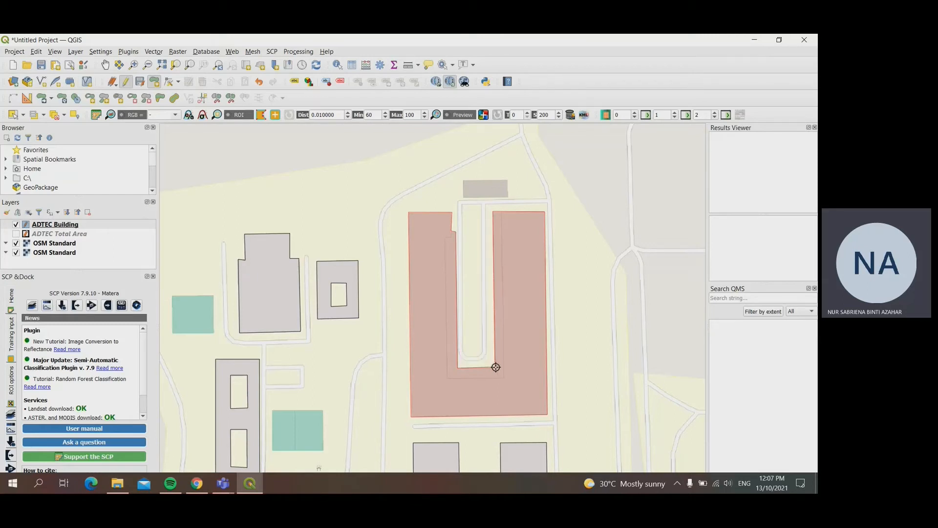
type("1")
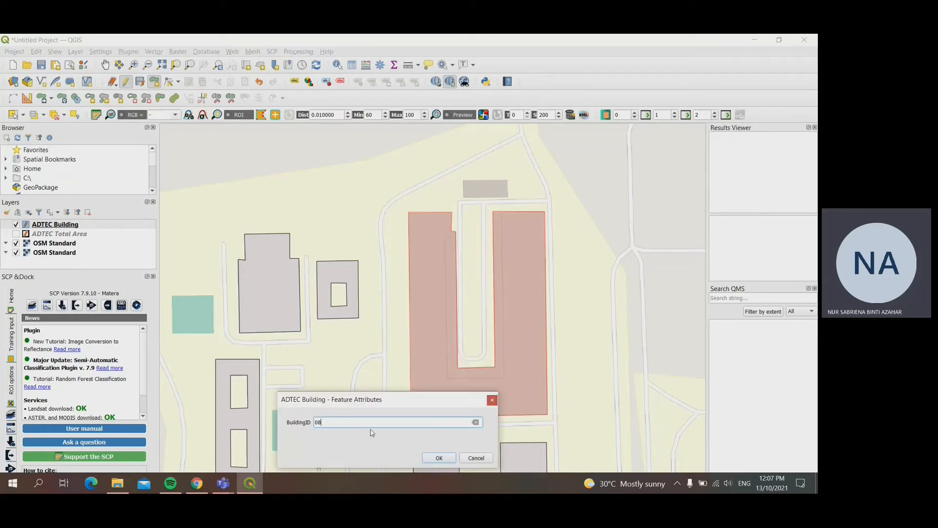
key("Return")
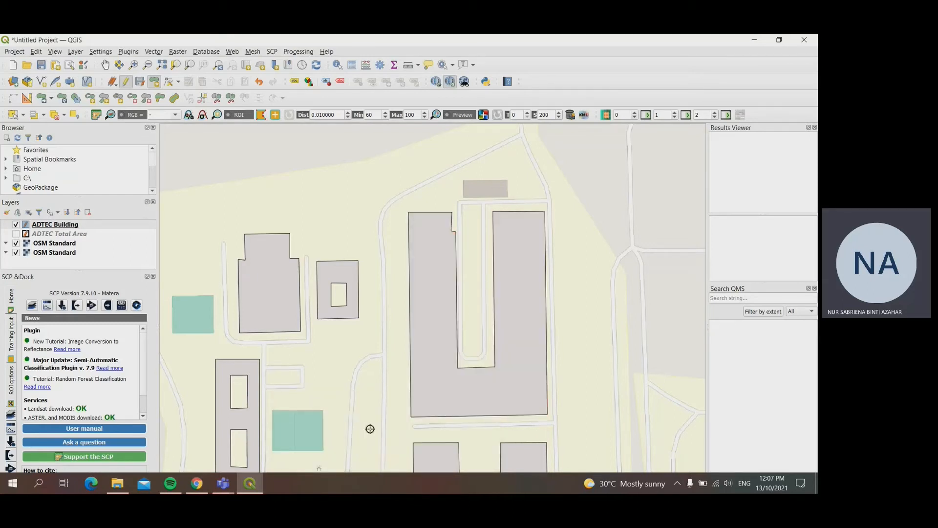
Step: Trace the small rectangular building north of the U-shaped building with BuildingID 18, and stop editing with the layer changes saved
left_click(464, 180)
left_click(508, 180)
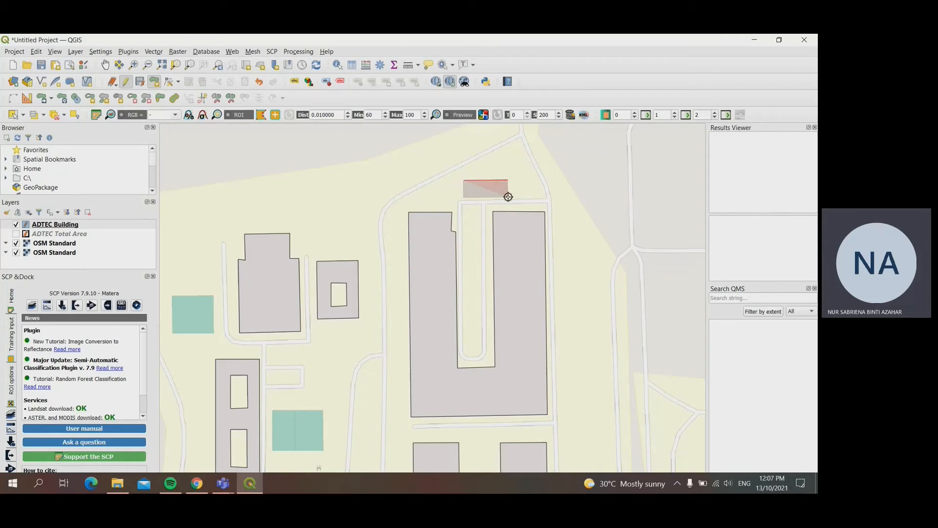
left_click(508, 198)
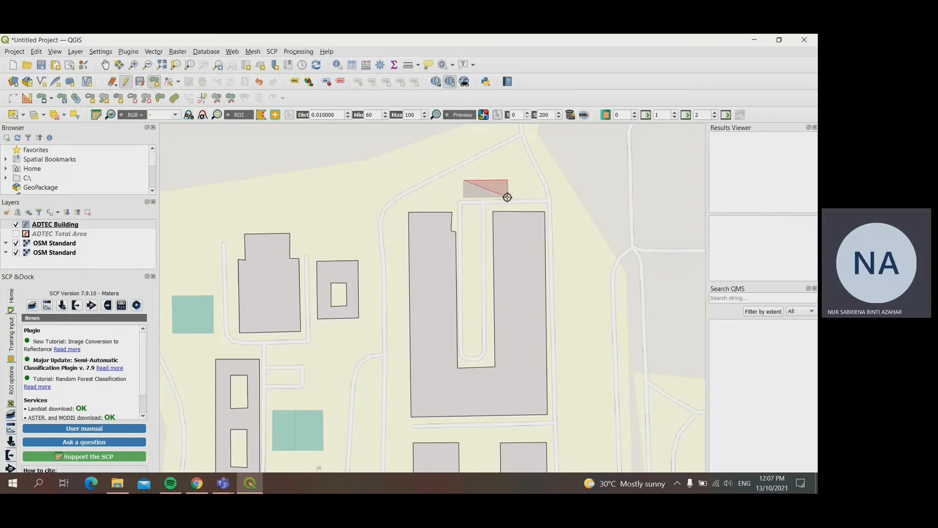
left_click(464, 197)
right_click(463, 196)
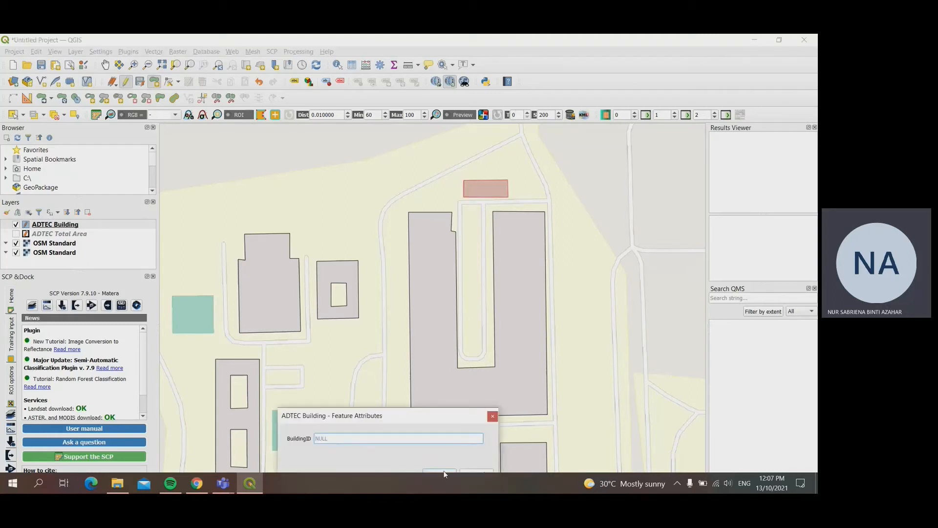
type("18")
key("Return")
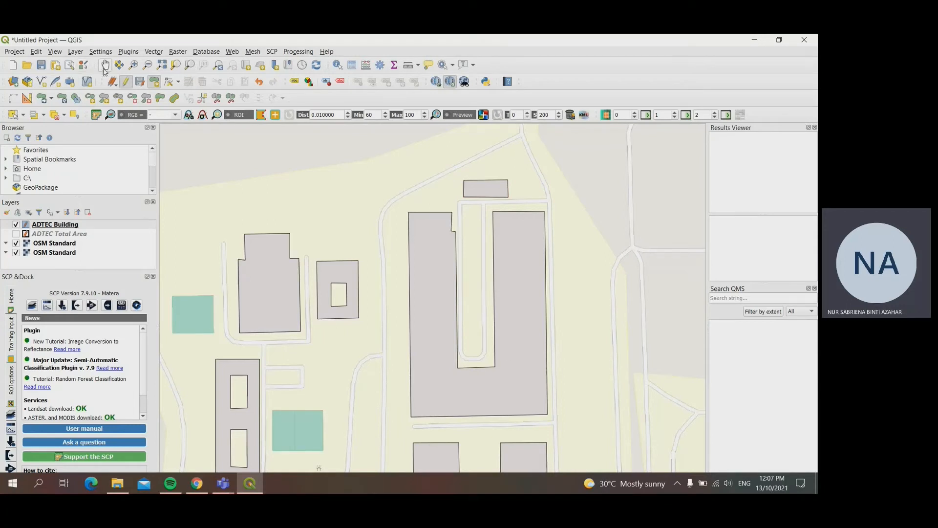
left_click(126, 84)
left_click(412, 262)
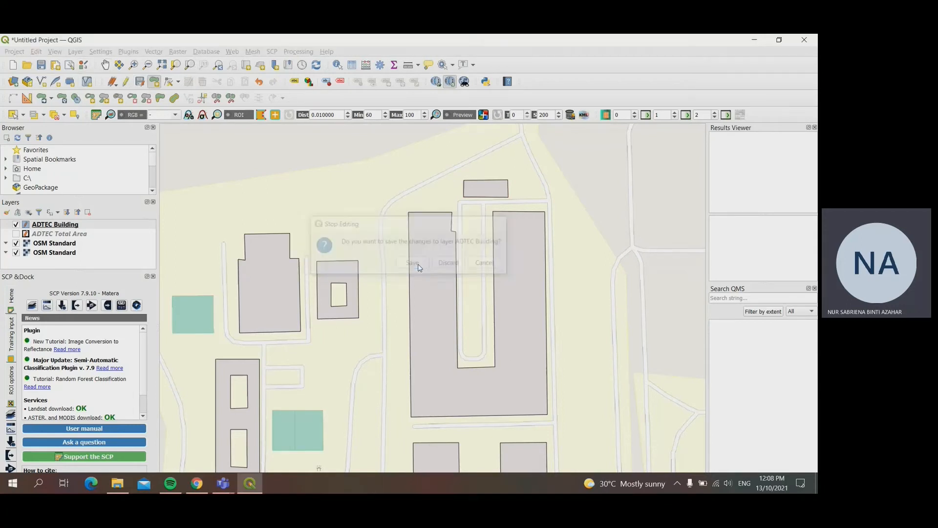
Step: Set up a new output field named Area_m2 of type Decimal number (real) in the field calculator for the ADTEC Building layer
left_click_drag(436, 330, 493, 230)
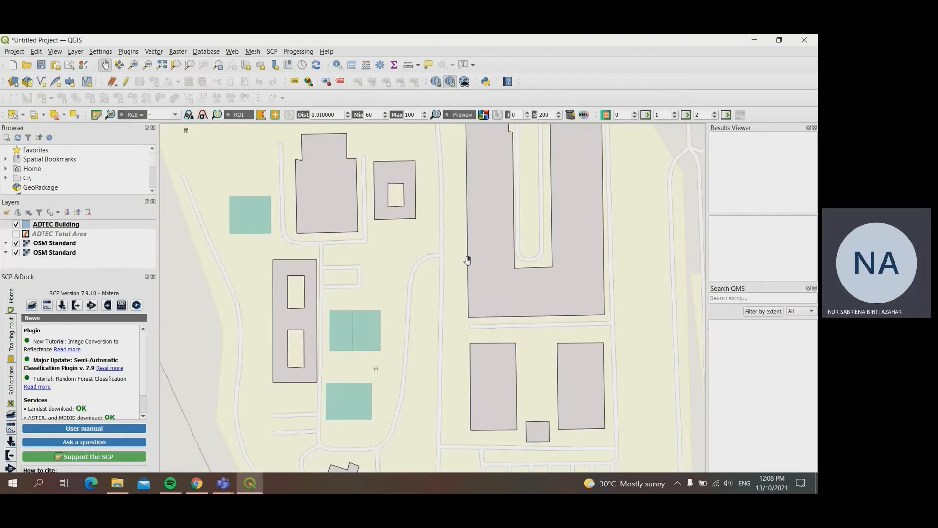
scroll(468, 260, "down", 1)
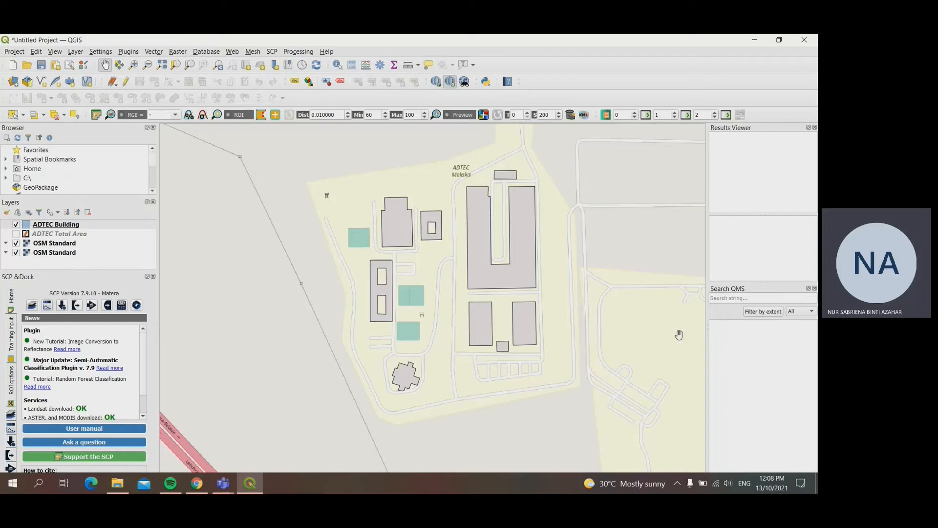
left_click(366, 65)
left_click_drag(459, 157, 363, 141)
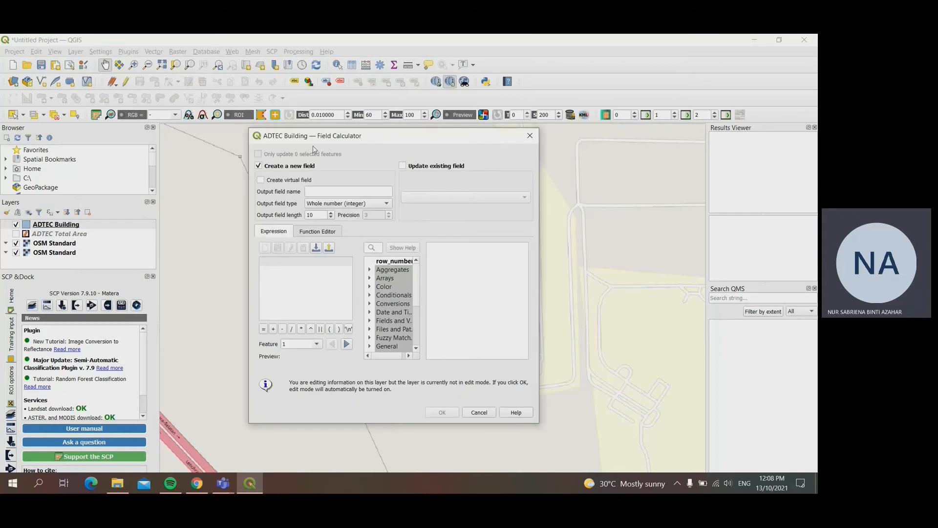
left_click(335, 191)
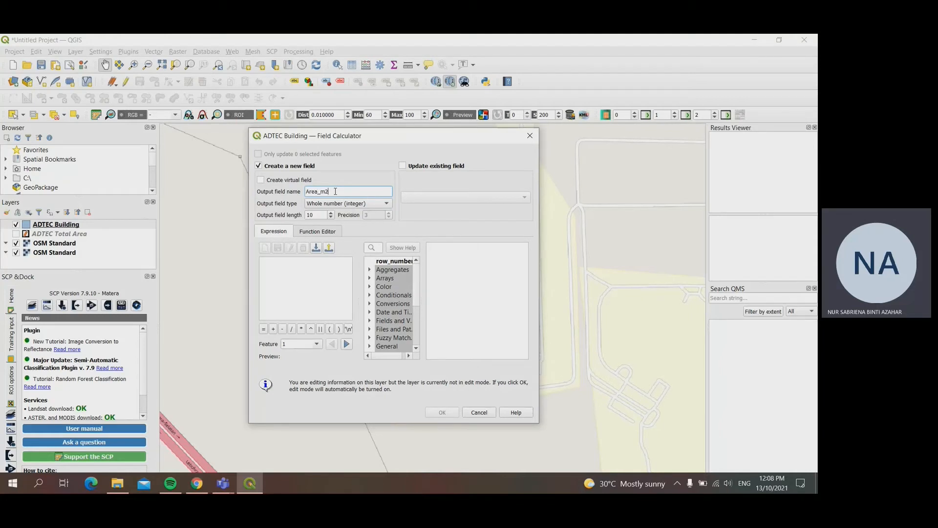
left_click(345, 207)
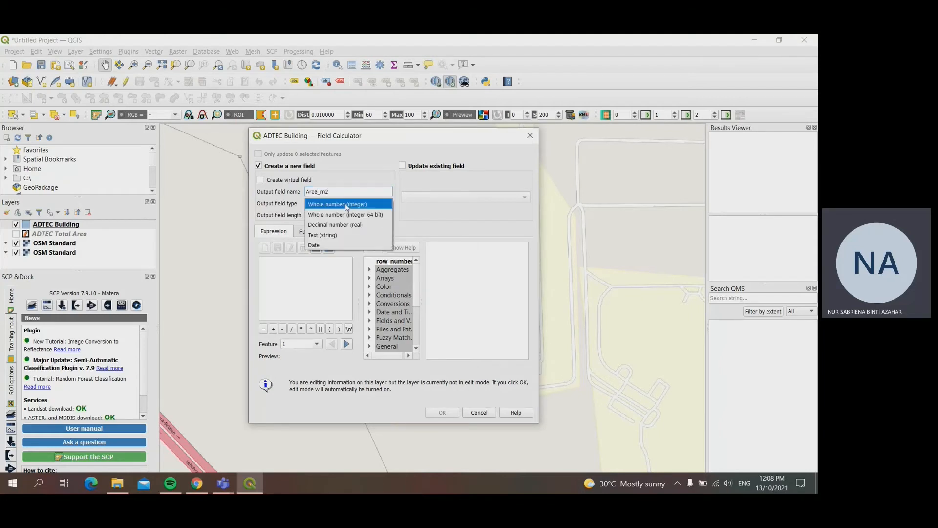
left_click(345, 230)
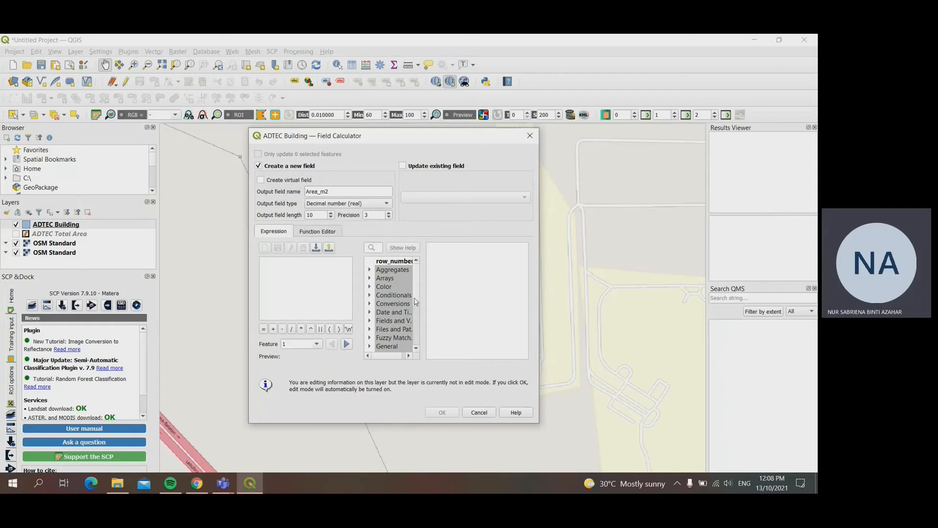
Step: Use the geometry function $area as the field's expression and run the calculation for all buildings
scroll(416, 301, "down", 2)
left_click(370, 322)
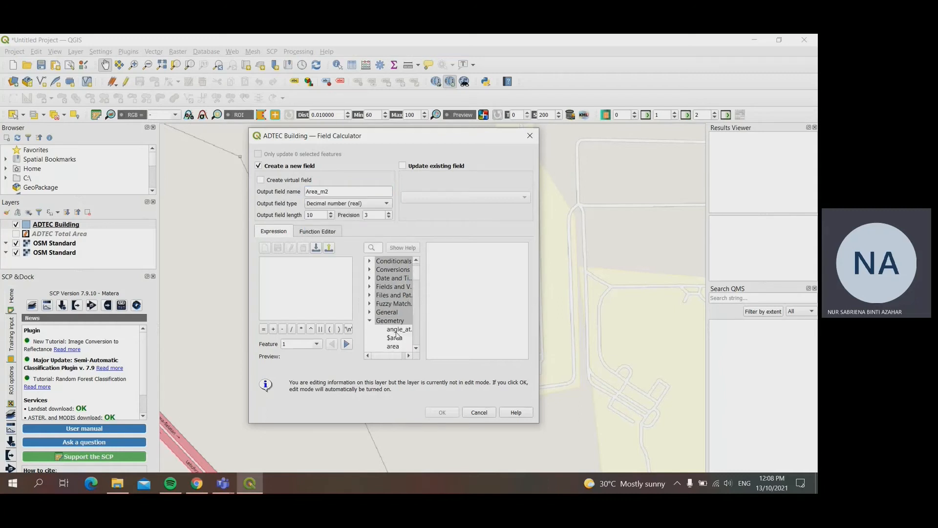
double_click(395, 338)
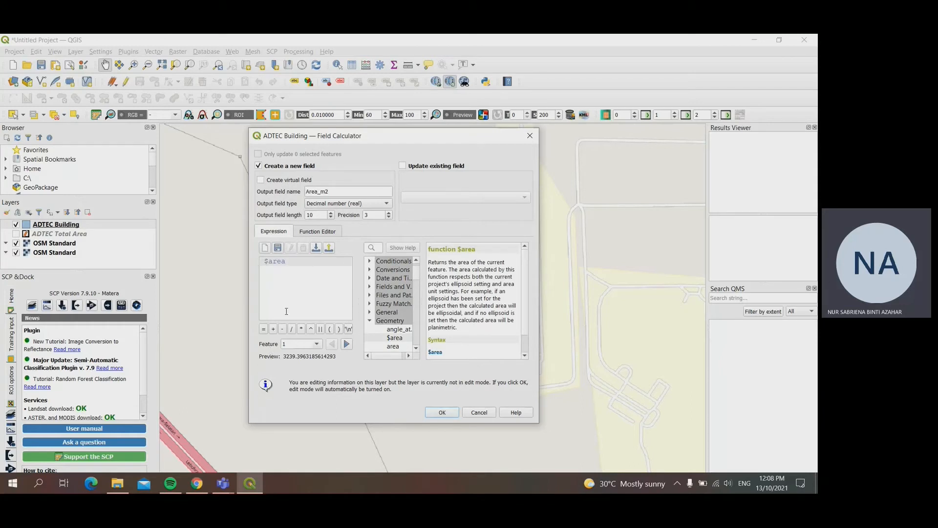
left_click(439, 413)
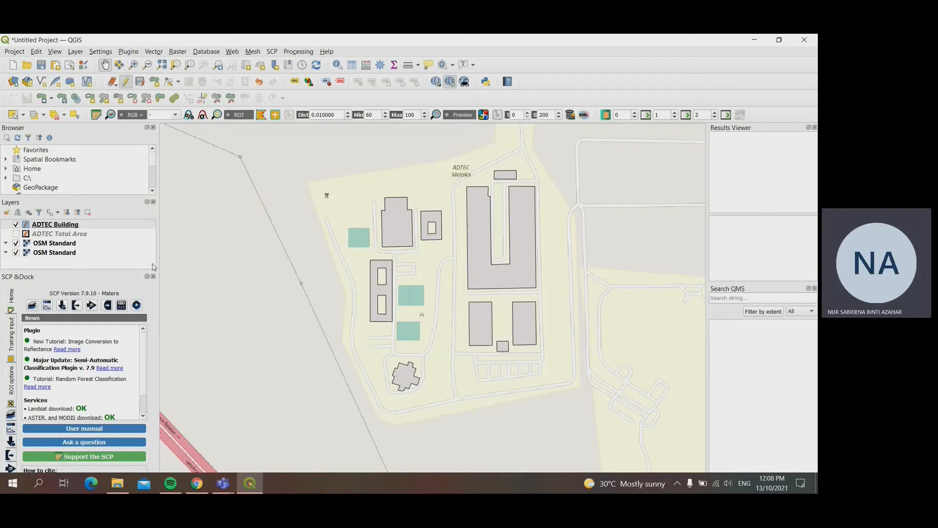
Step: Review the BuildingID and Area_m2 values in the ADTEC Building attribute table, and close the table
left_click(68, 225)
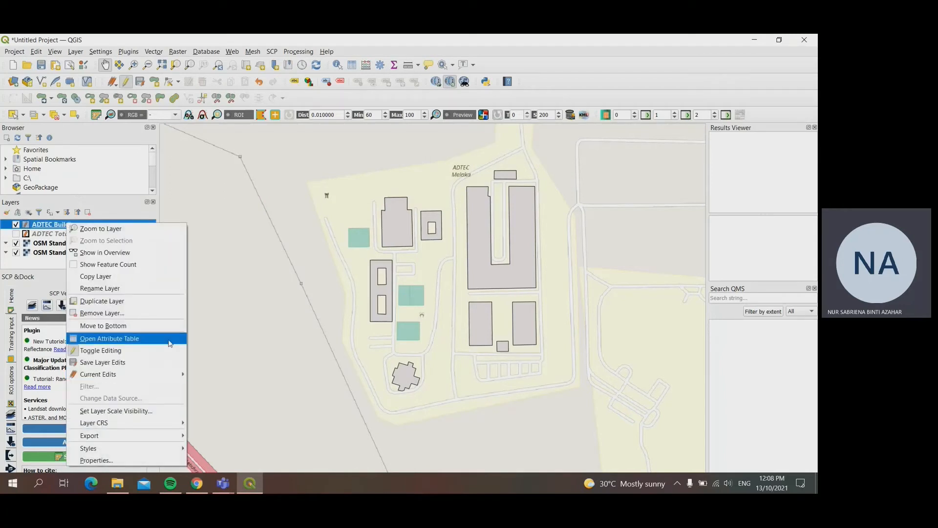
left_click(91, 339)
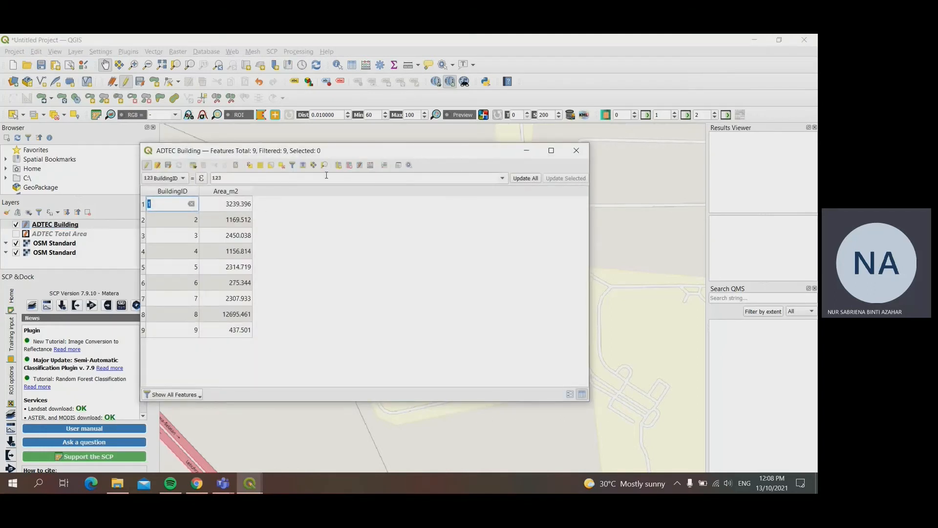
left_click_drag(356, 153, 392, 276)
left_click(727, 450)
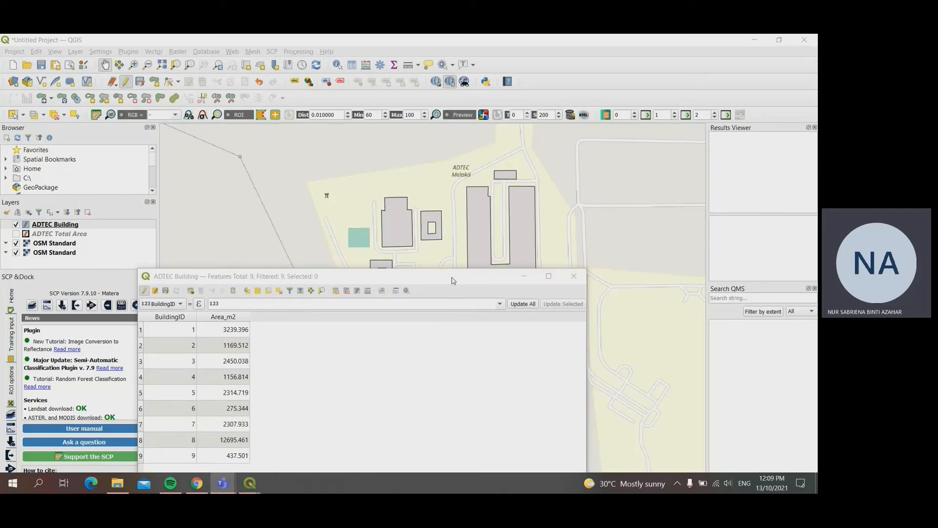
left_click_drag(453, 277, 514, 155)
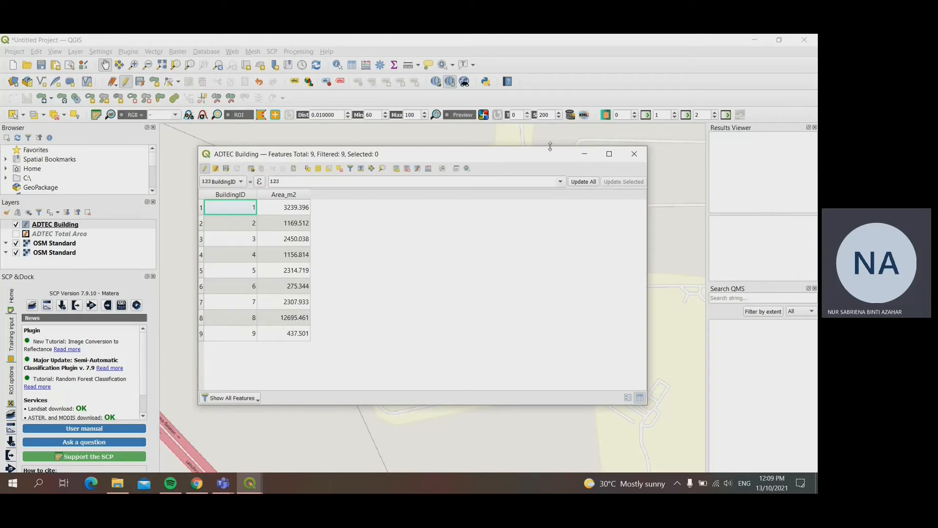
left_click_drag(537, 161, 555, 171)
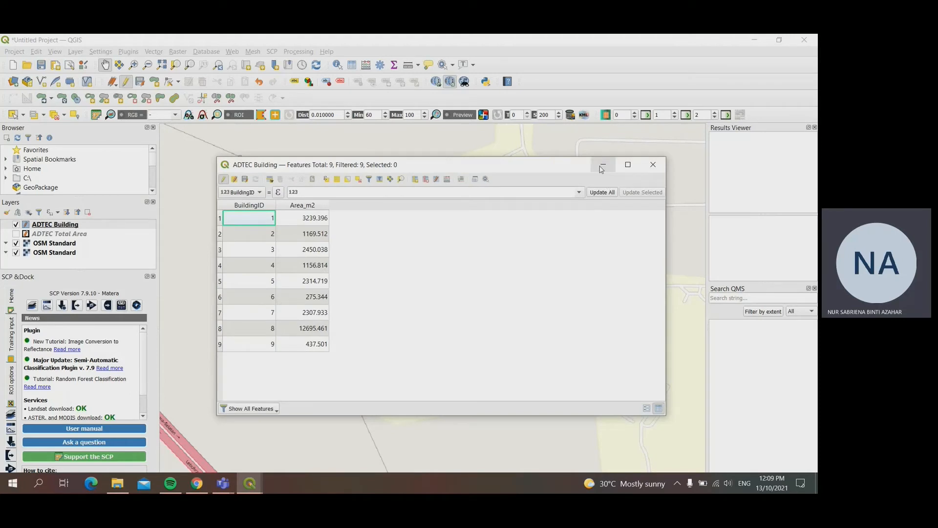
left_click(649, 176)
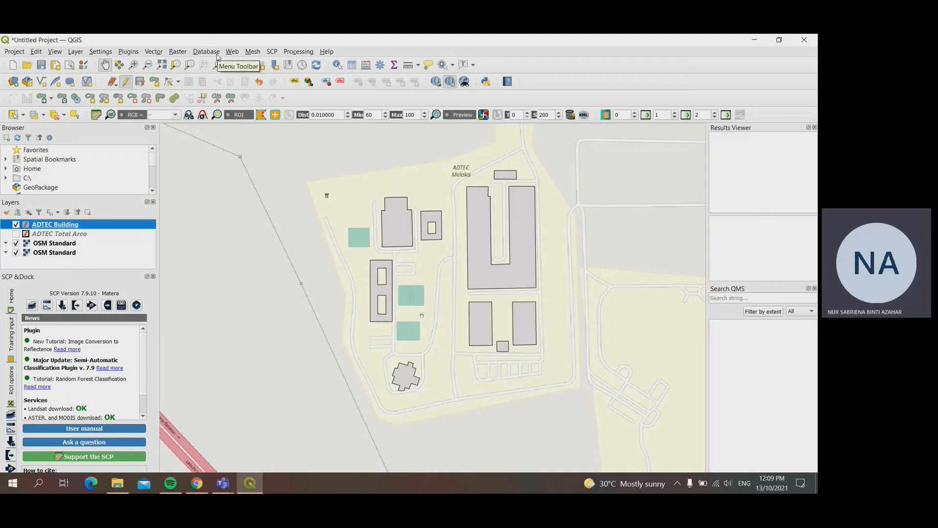
Step: Run Basic Statistics for Fields on the Area_m2 field of the ADTEC Building layer and read the sum of the building areas
left_click(153, 52)
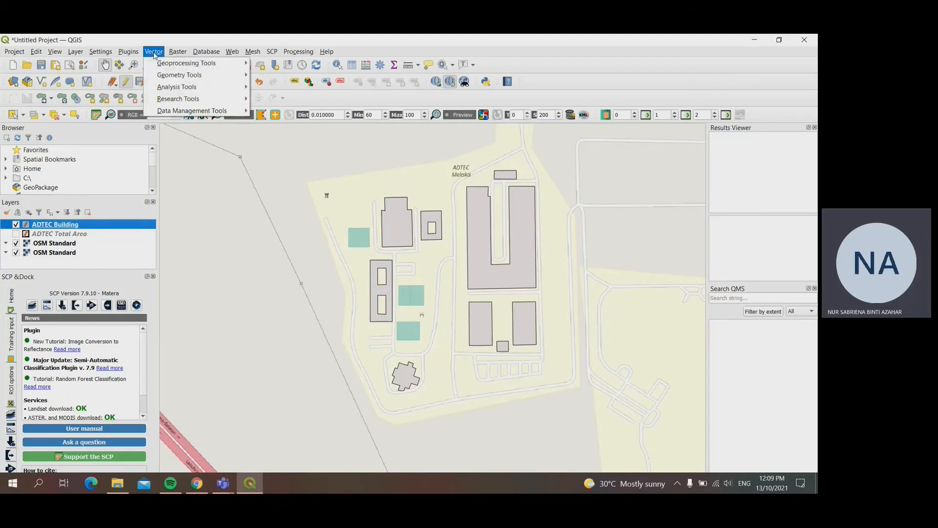
mouse_move(170, 88)
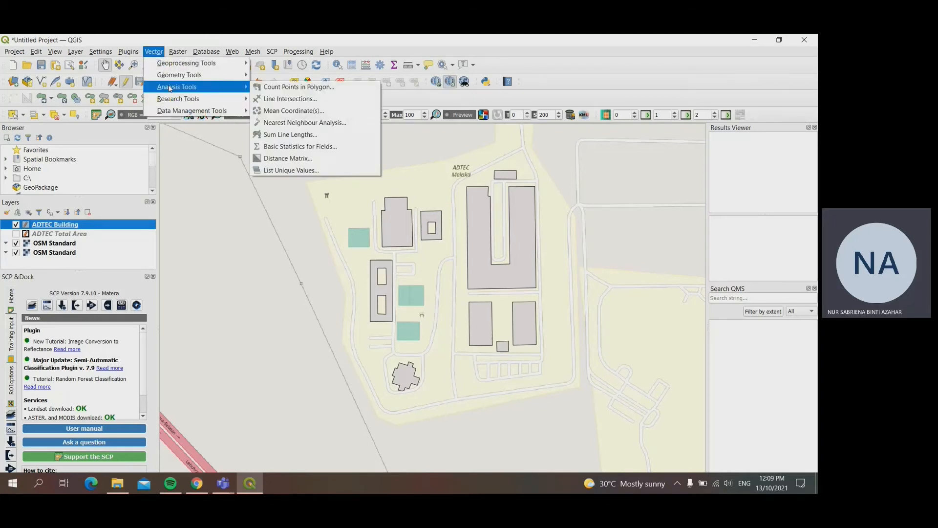
left_click(283, 148)
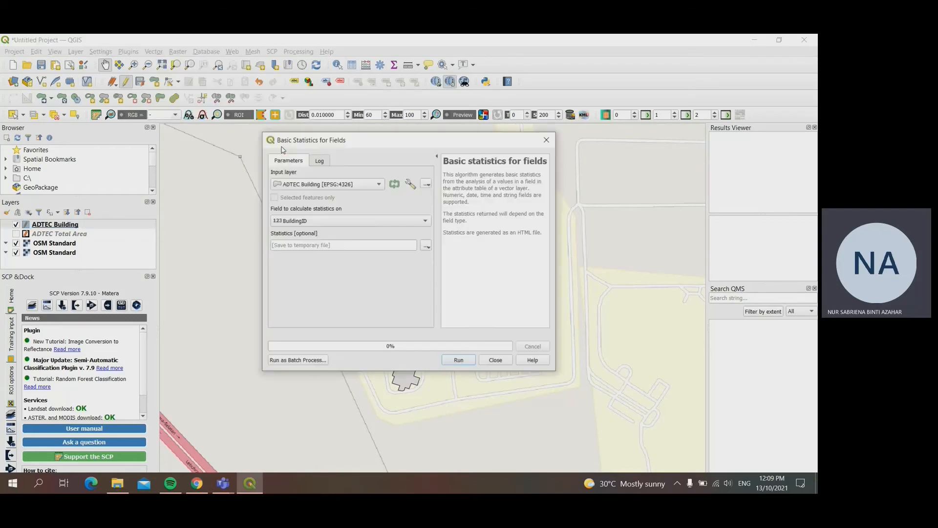
left_click(343, 221)
left_click(332, 237)
left_click(377, 220)
left_click(363, 235)
left_click(466, 364)
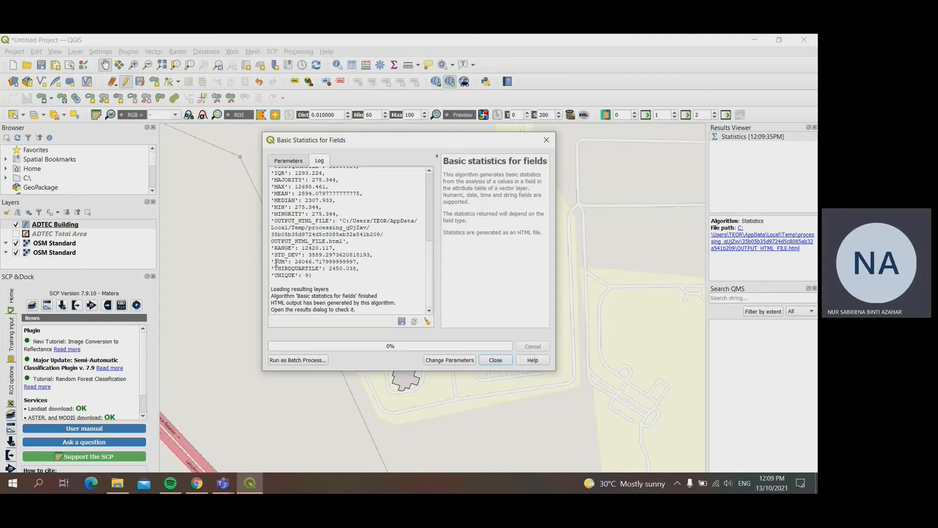
left_click_drag(273, 263, 356, 262)
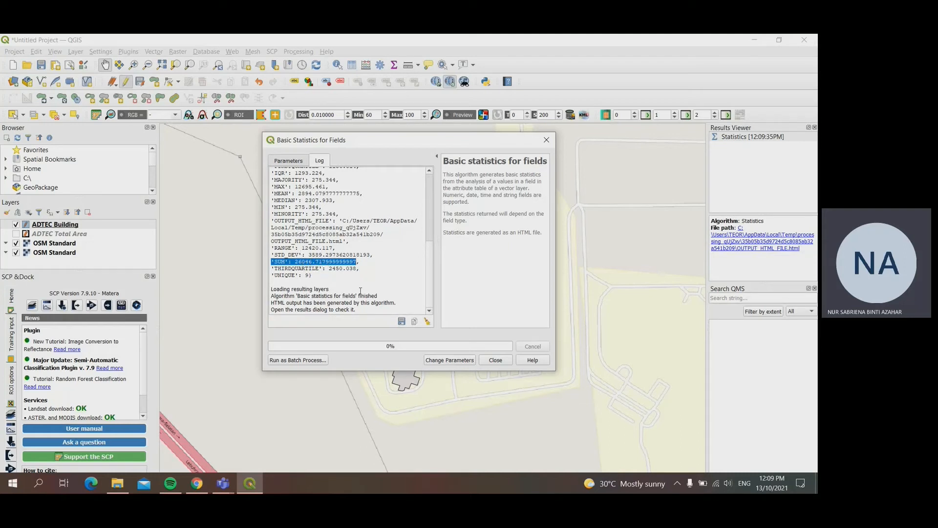
left_click(496, 360)
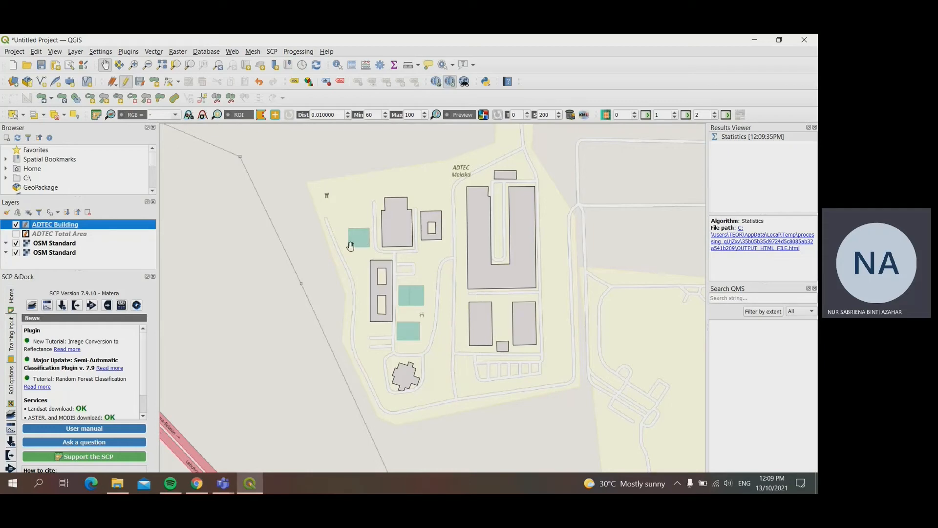
Step: Hide the ADTEC Building layer and set up a new polygon shapefile named ADTEC Sport in the ADTEC Vector folder
left_click(16, 225)
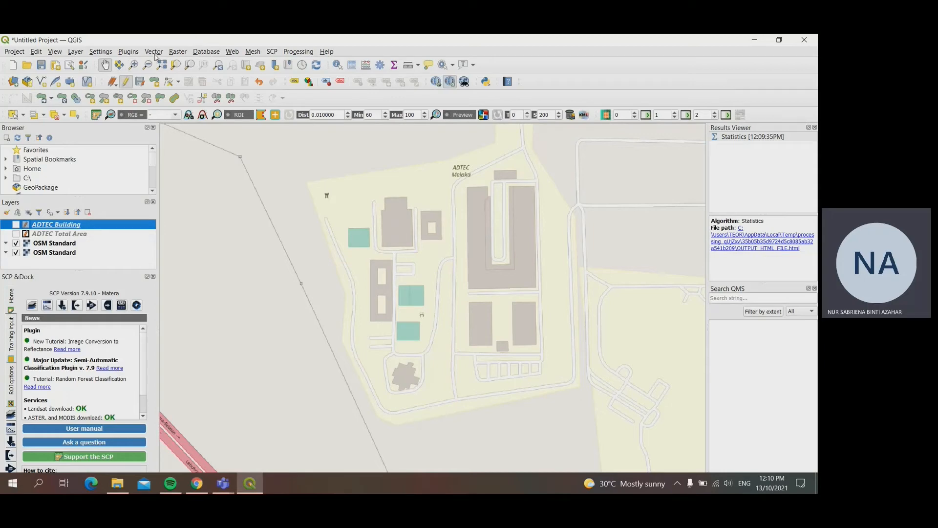
left_click(76, 52)
mouse_move(108, 75)
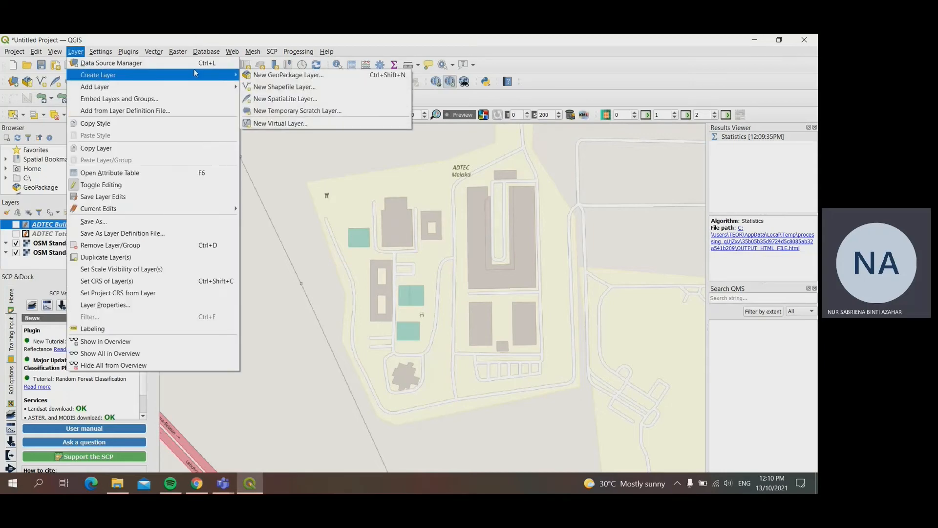
left_click(295, 88)
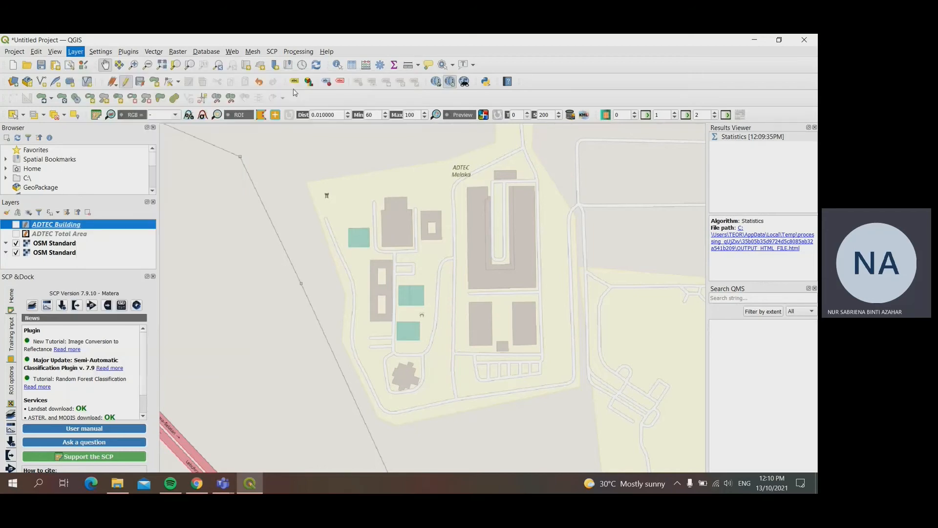
left_click(421, 60)
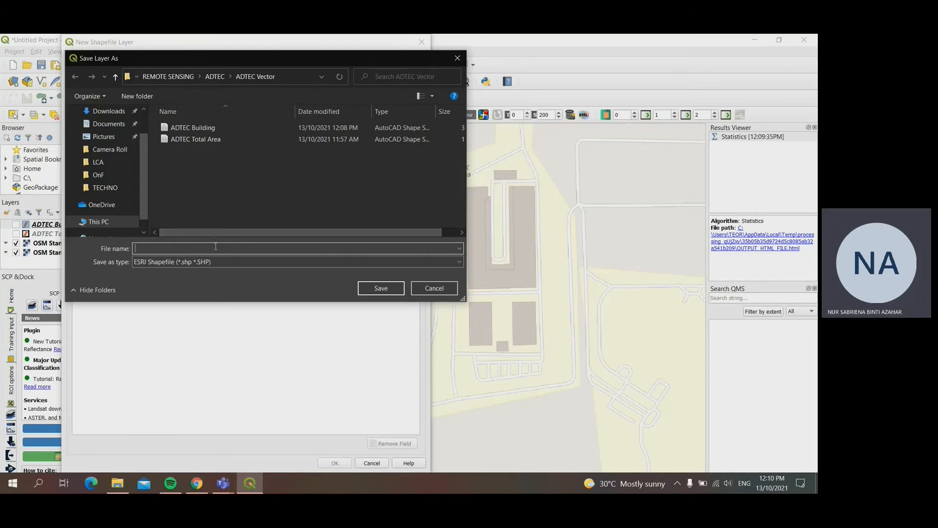
type("AD")
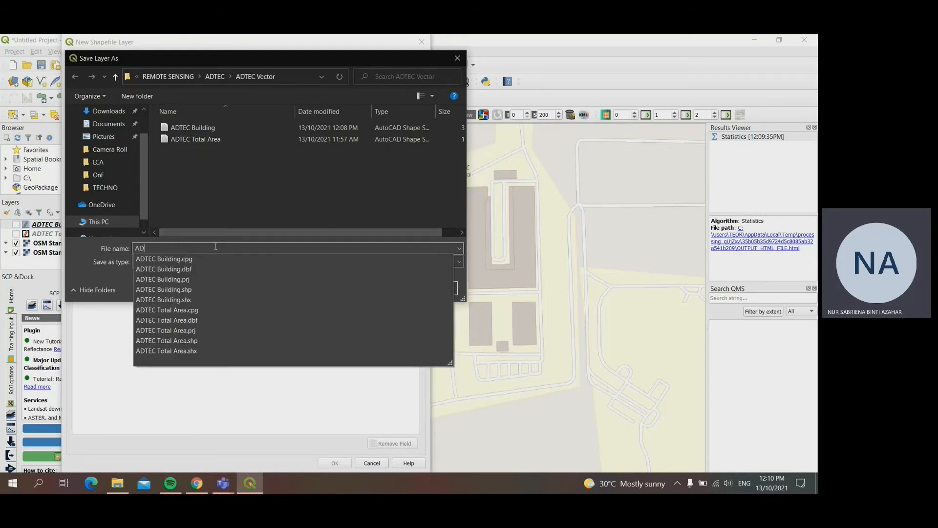
type("TEC Sport")
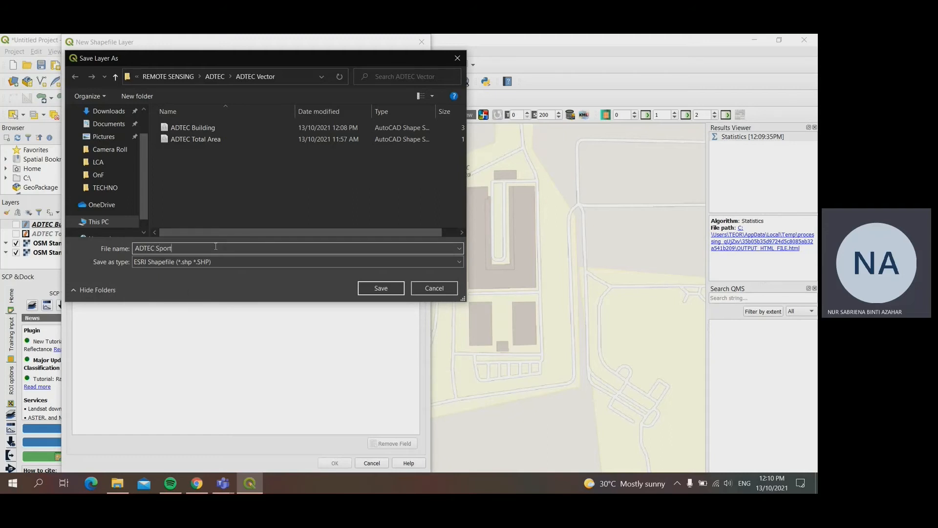
left_click(385, 289)
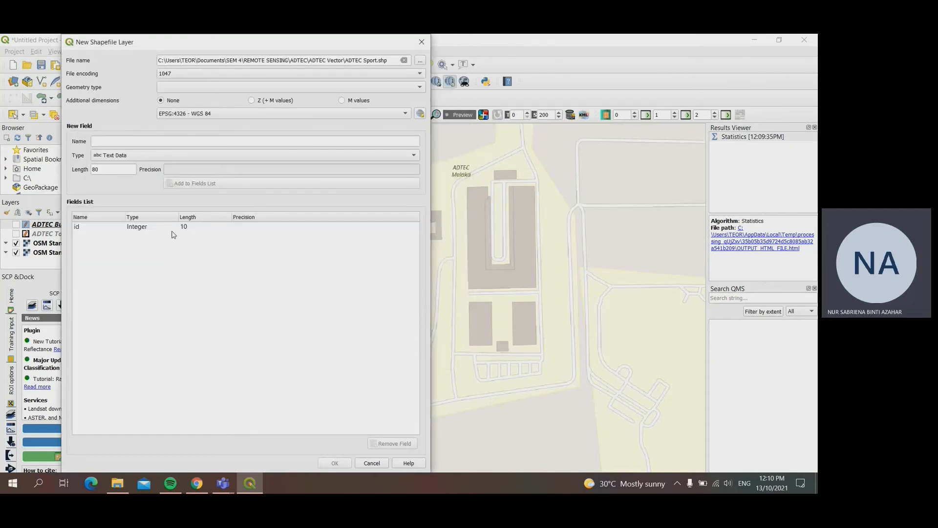
left_click(284, 90)
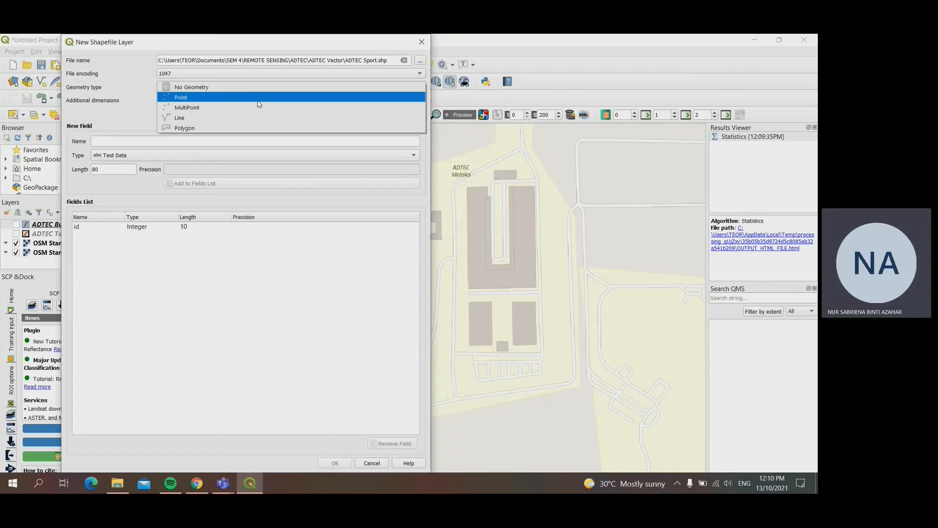
left_click(218, 128)
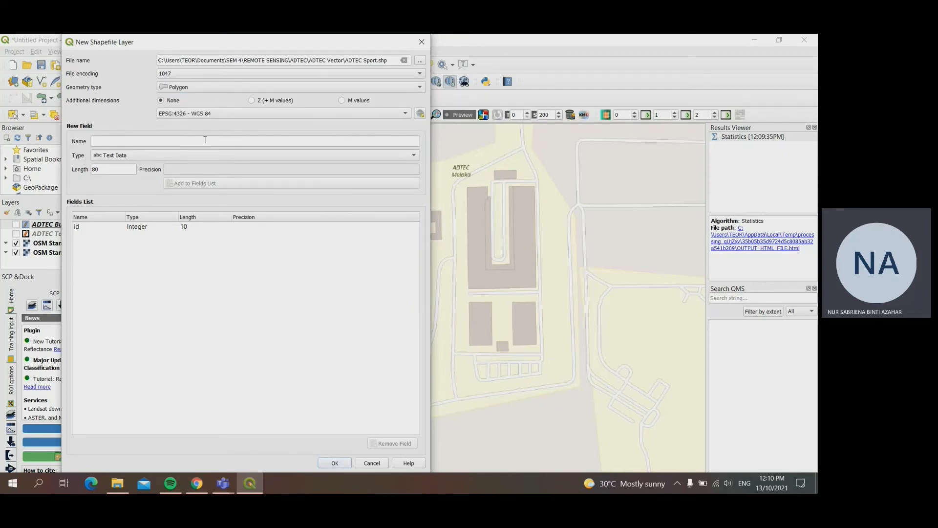
Step: Replace the default id field with a whole-number field SportID of length 10, and create the shapefile layer
left_click(177, 227)
left_click(393, 443)
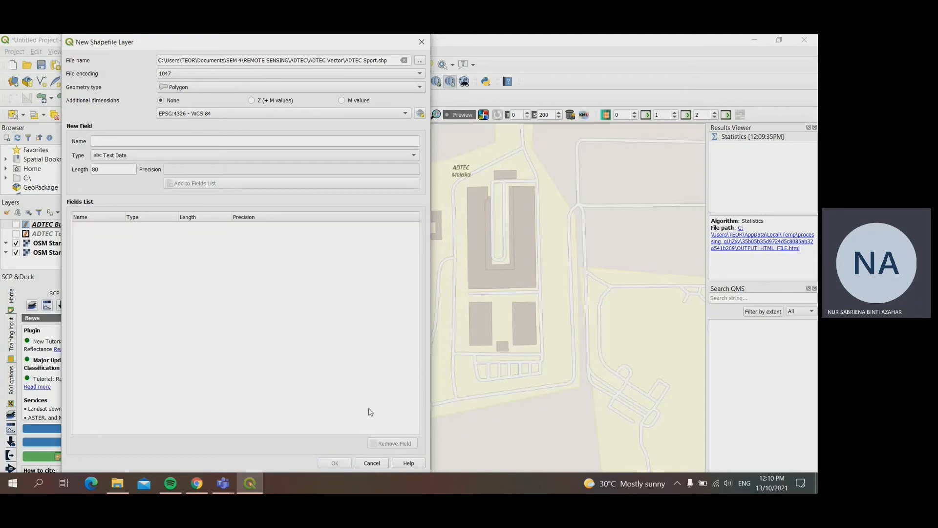
left_click(195, 141)
type("SportID")
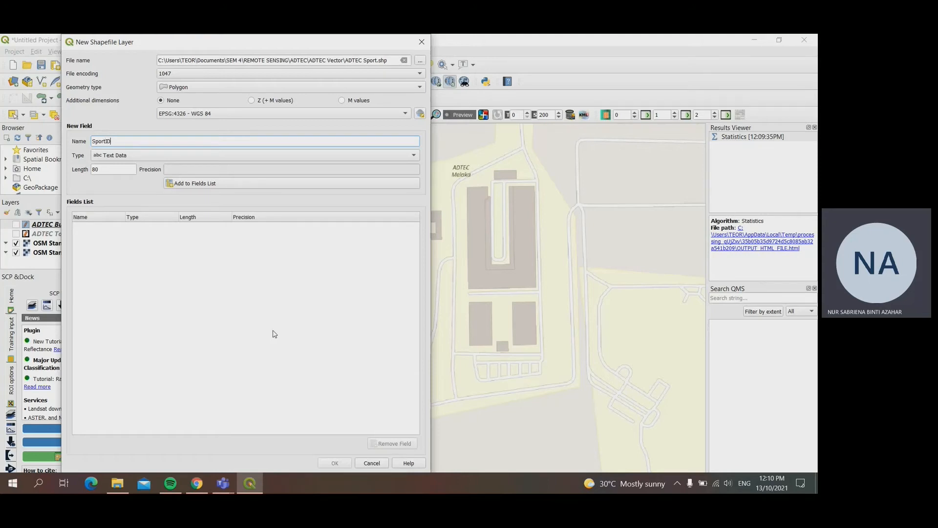
left_click(136, 156)
left_click(134, 163)
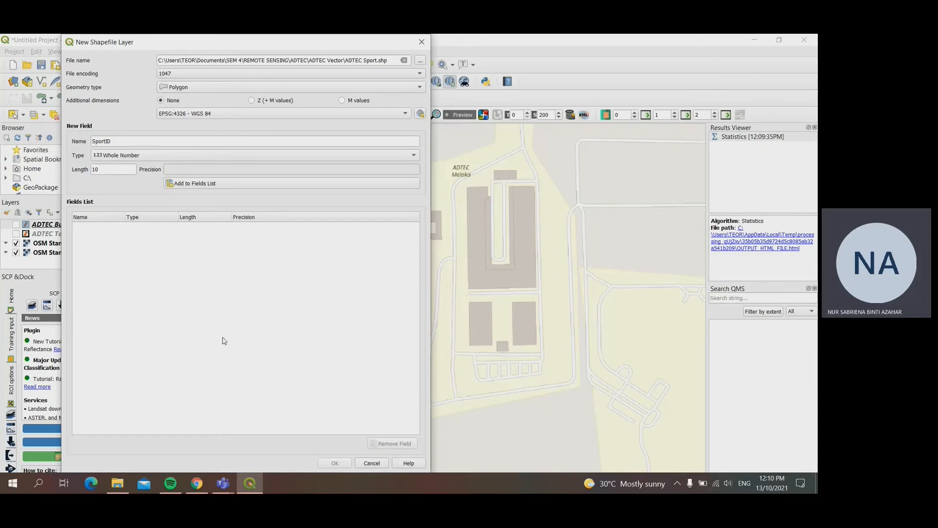
left_click(226, 184)
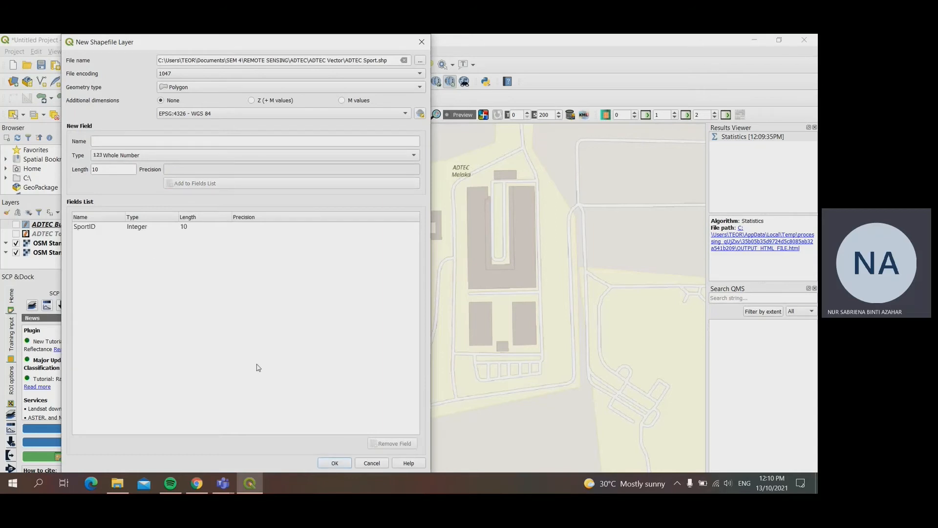
left_click(335, 462)
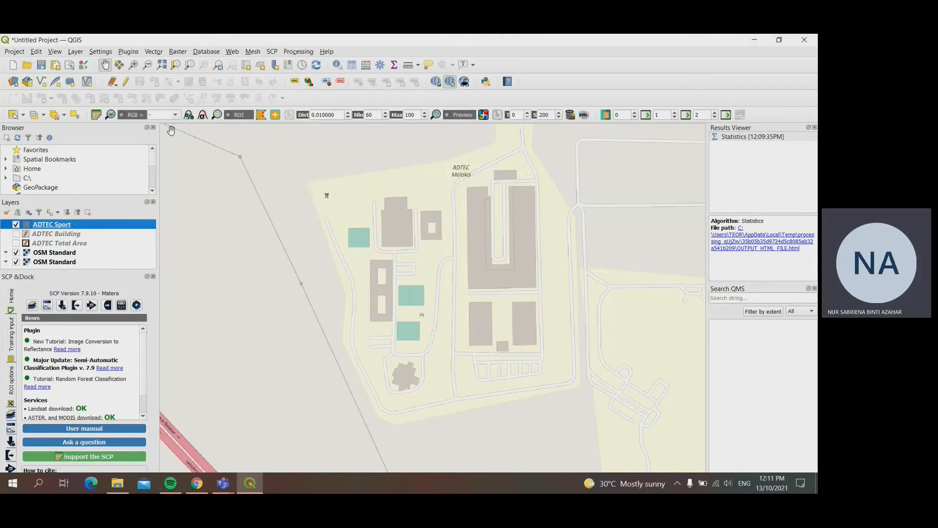
Step: Start editing ADTEC Sport and trace the four corners of the northwesternmost teal sports court as a polygon with SportID 1
left_click(126, 81)
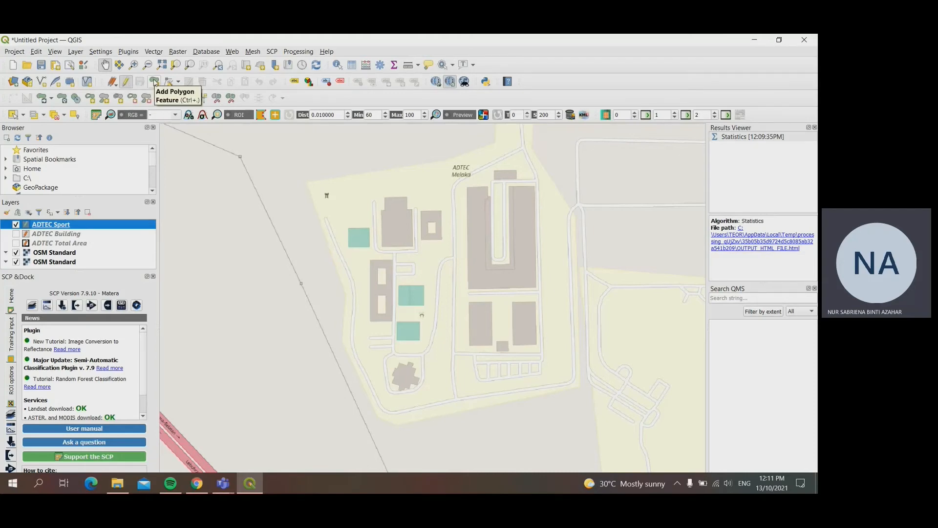
scroll(344, 234, "up", 2)
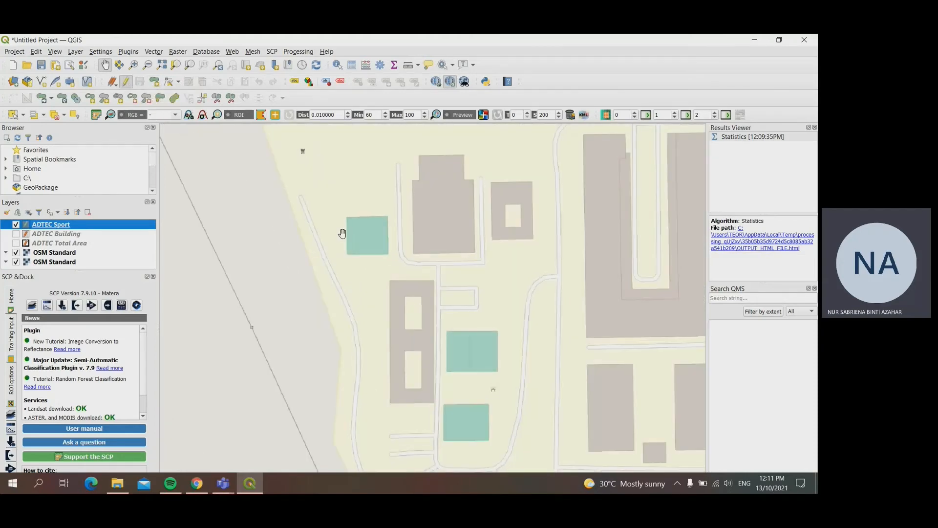
left_click(154, 82)
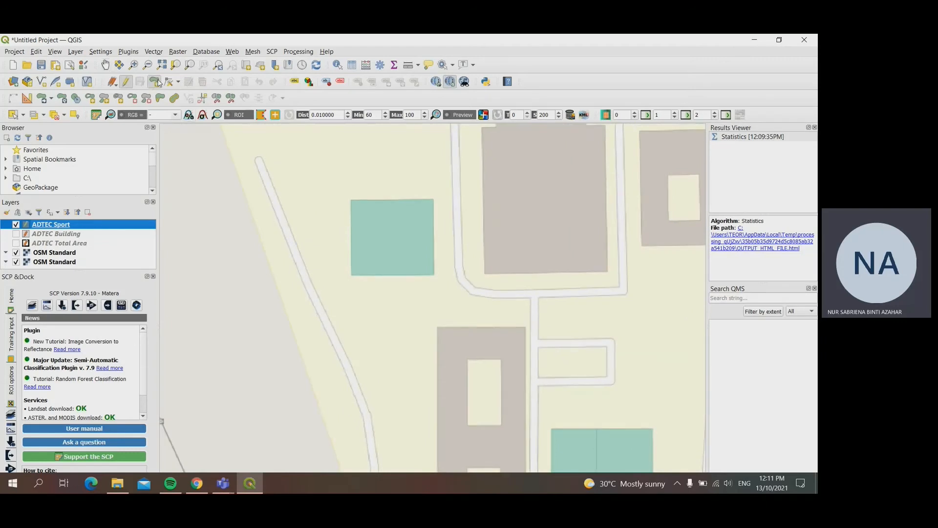
left_click(352, 199)
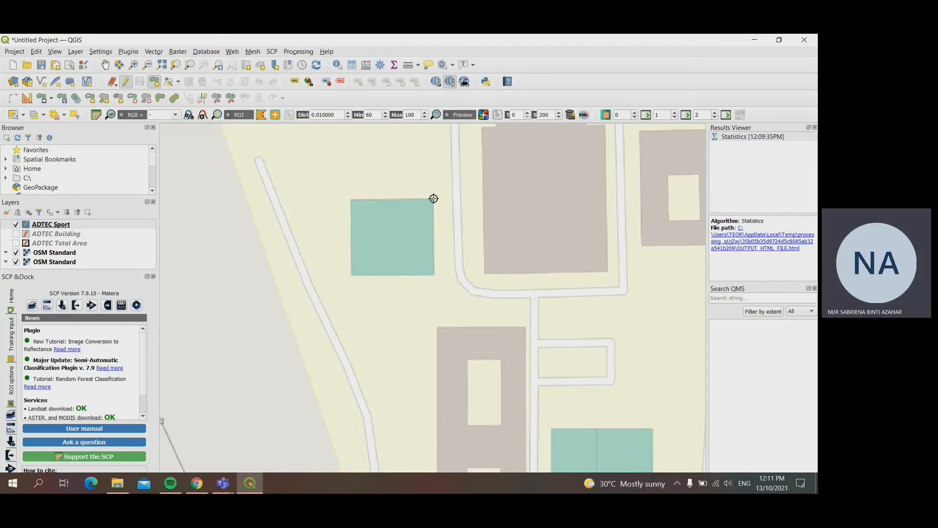
left_click(433, 199)
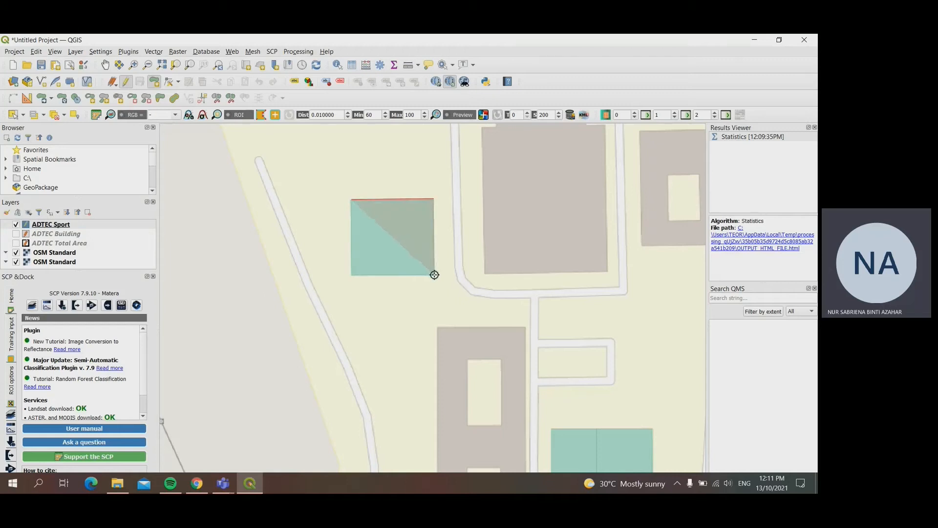
left_click(434, 275)
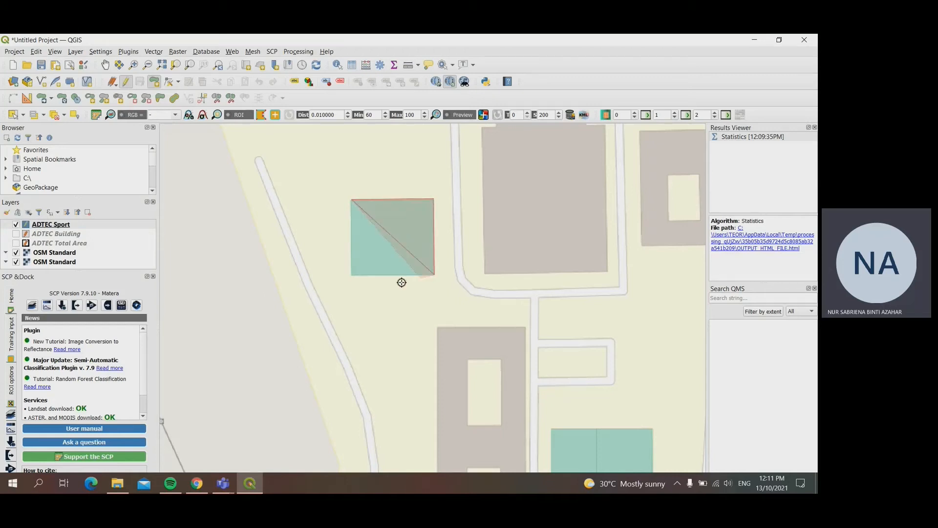
left_click(351, 275)
right_click(351, 274)
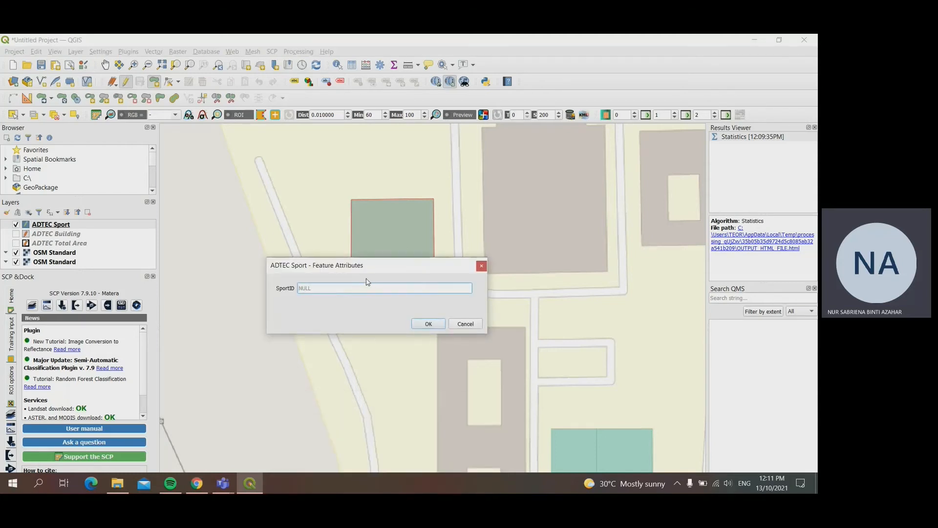
type("1")
left_click(428, 324)
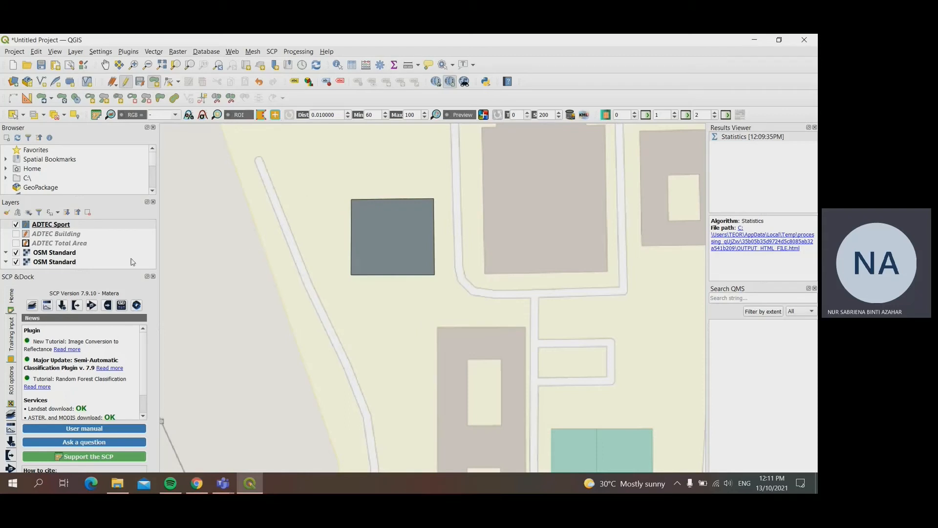
Step: Change the fill colour of the ADTEC Sport layer to the recently used light blue
right_click(49, 227)
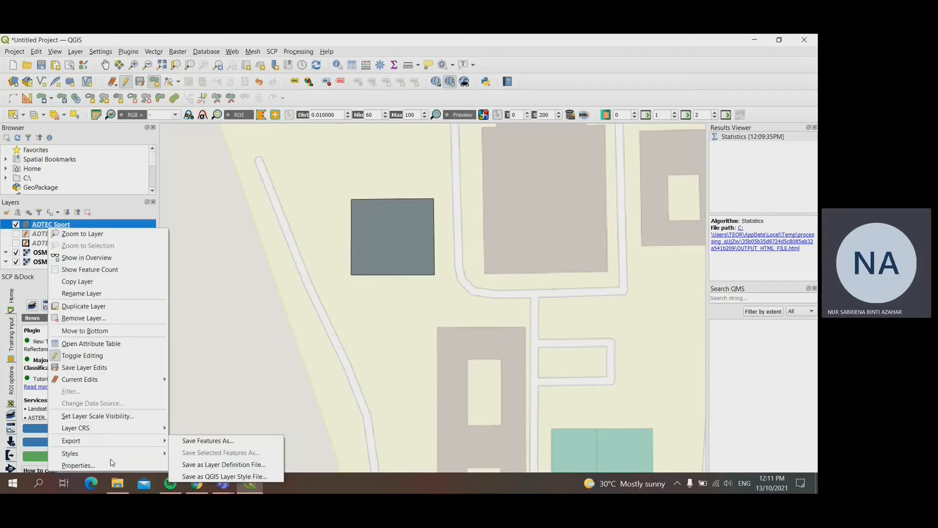
left_click(79, 466)
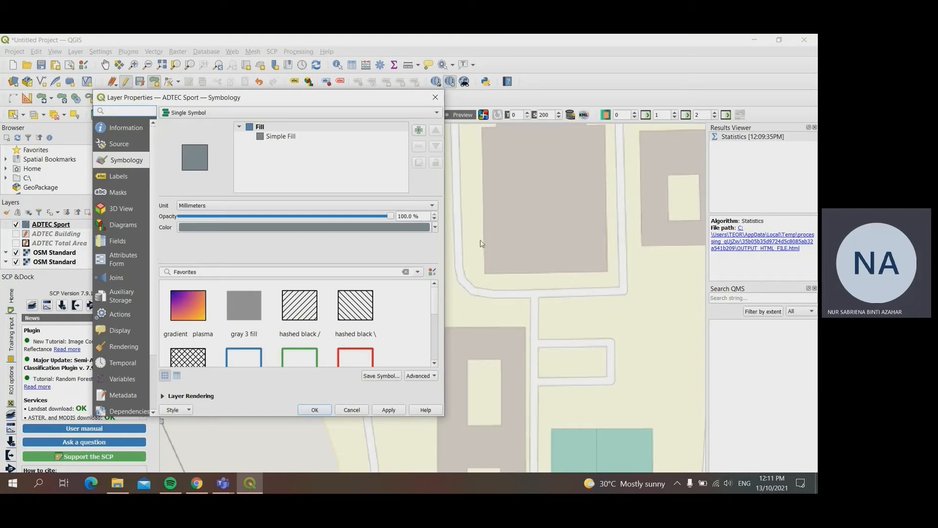
left_click(434, 227)
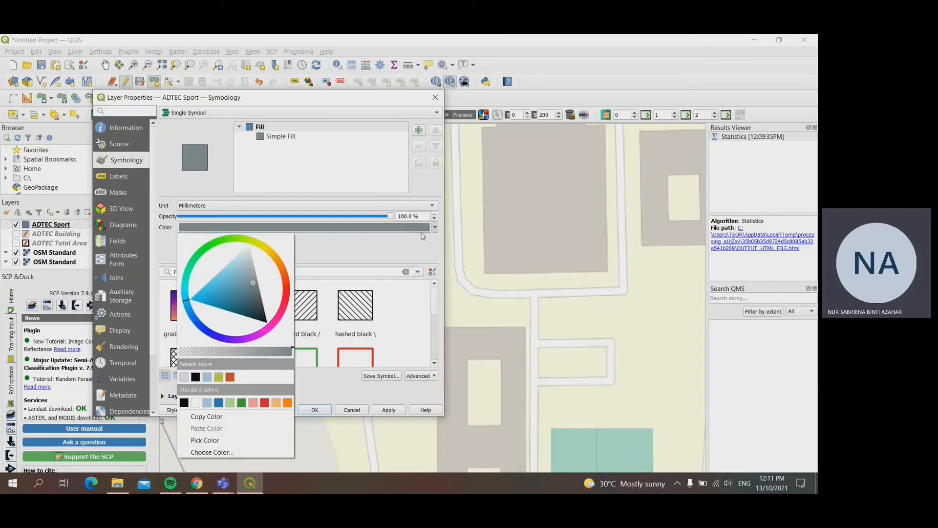
left_click(208, 377)
left_click(314, 410)
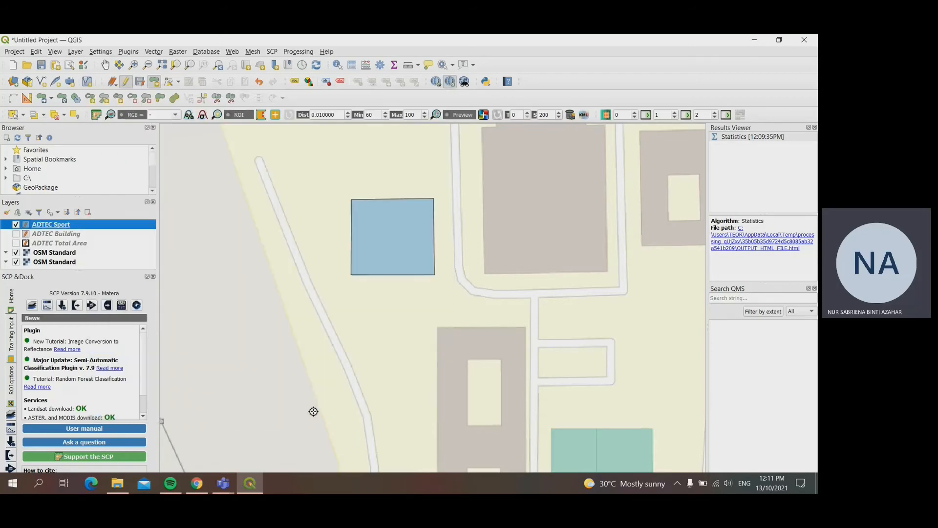
Step: Trace the divided double court east of the two-courtyard building as one polygon with SportID 02
left_click(105, 65)
left_click_drag(500, 422, 402, 308)
left_click_drag(556, 377, 488, 307)
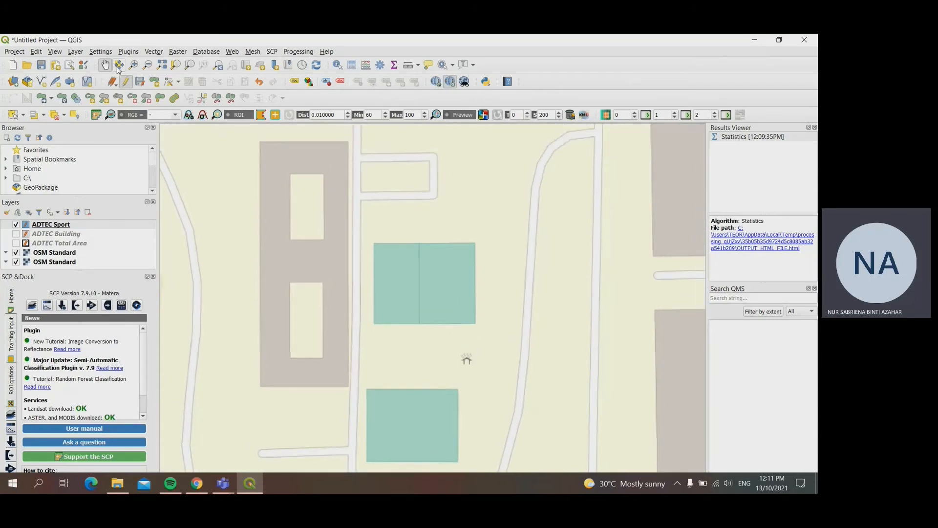
left_click(154, 81)
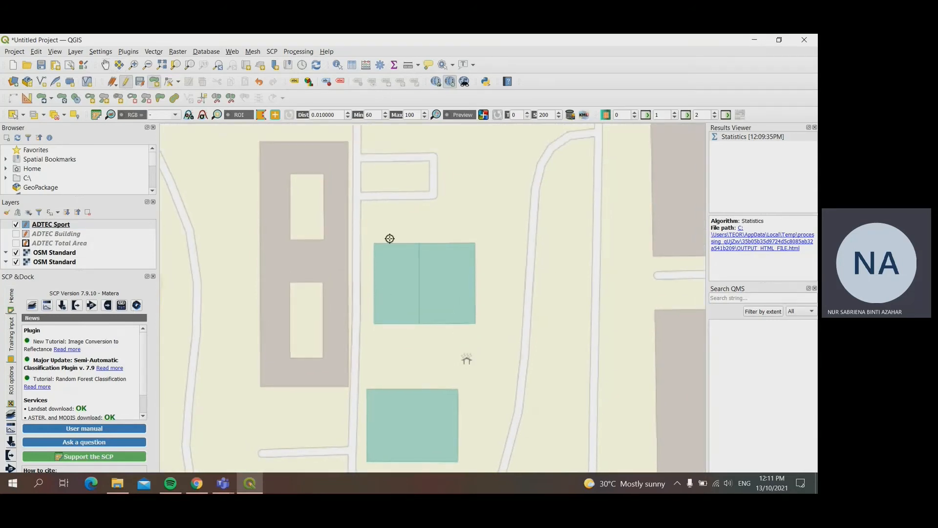
left_click(375, 243)
left_click(475, 243)
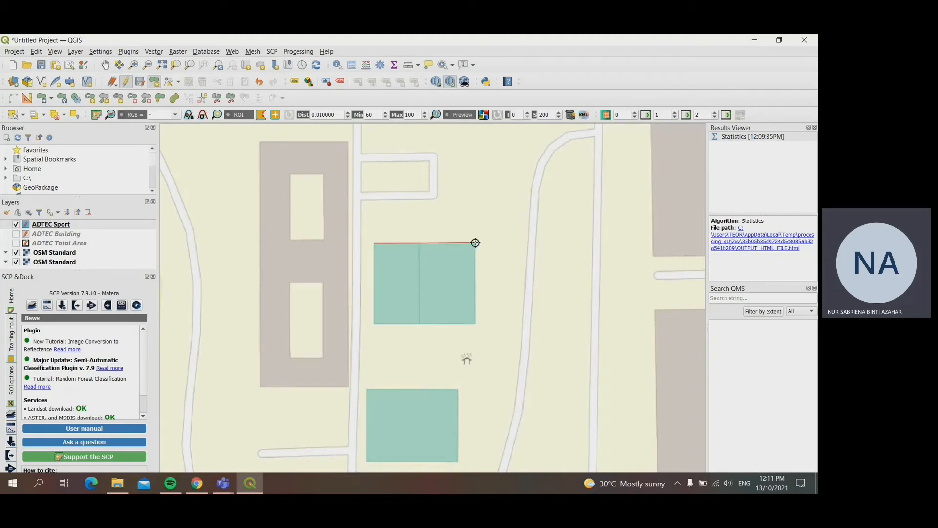
left_click(476, 324)
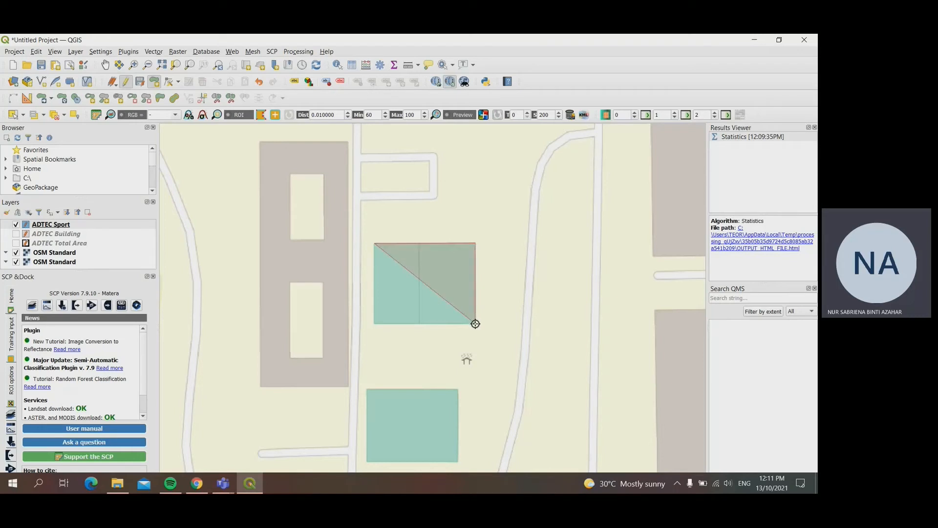
left_click(373, 323)
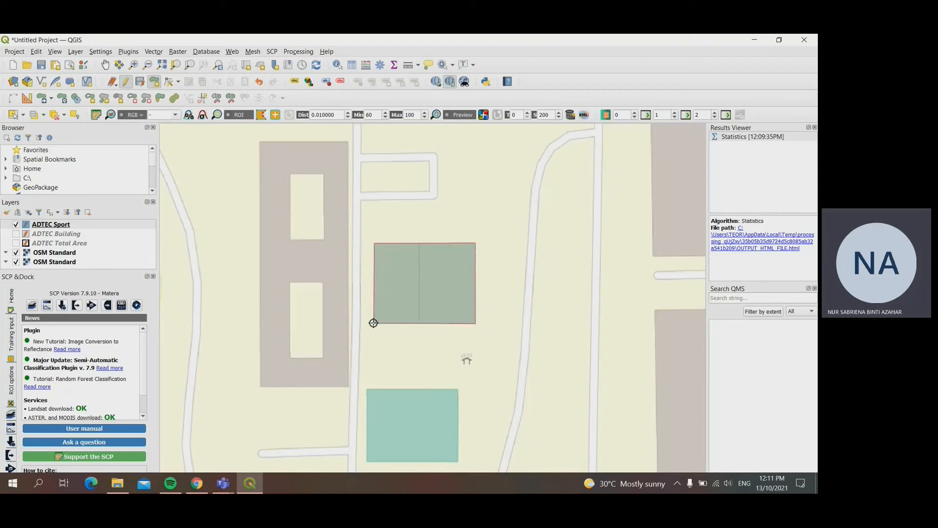
right_click(373, 323)
type("02")
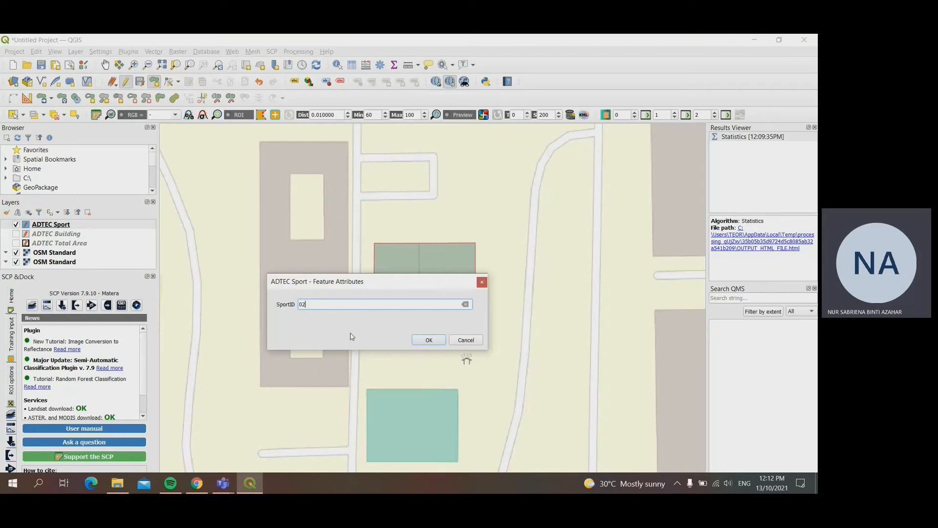
key("Return")
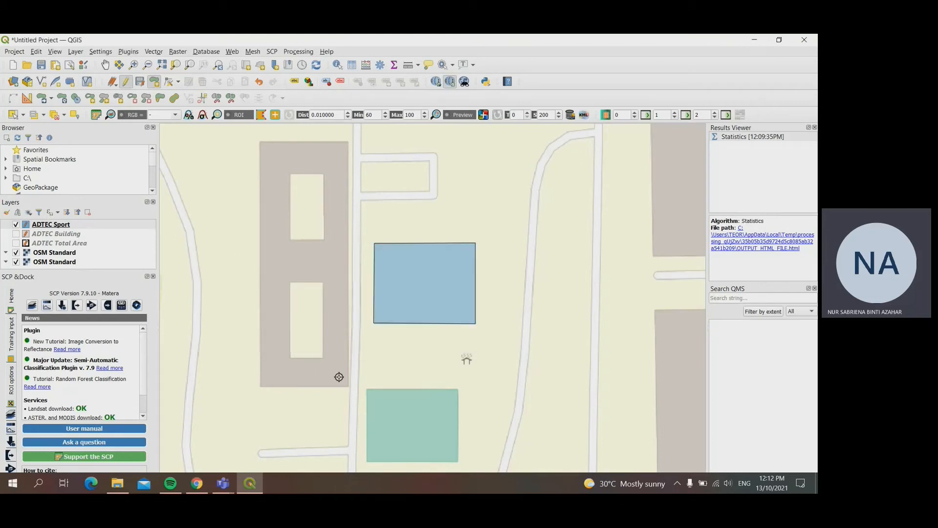
Step: Trace the southernmost teal sports court as a four-corner polygon with SportID 3
left_click(366, 389)
left_click(458, 389)
left_click(459, 461)
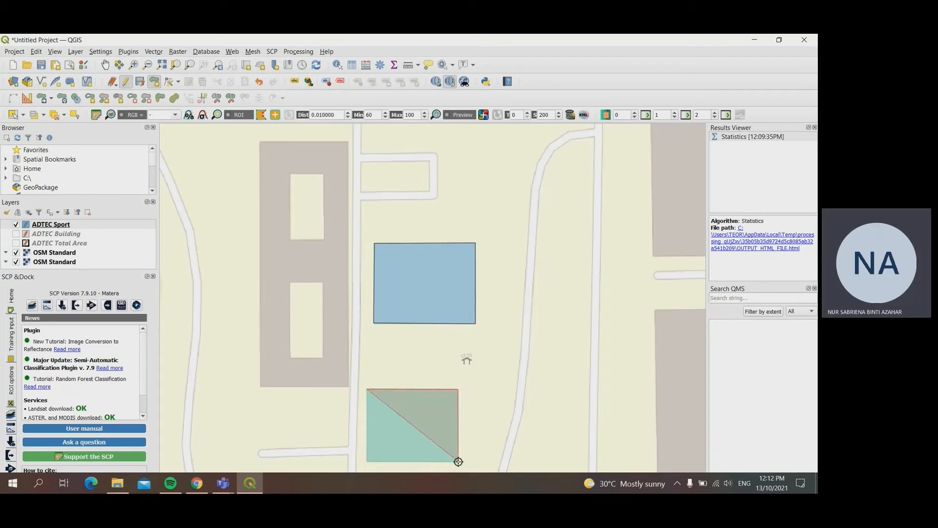
left_click(367, 462)
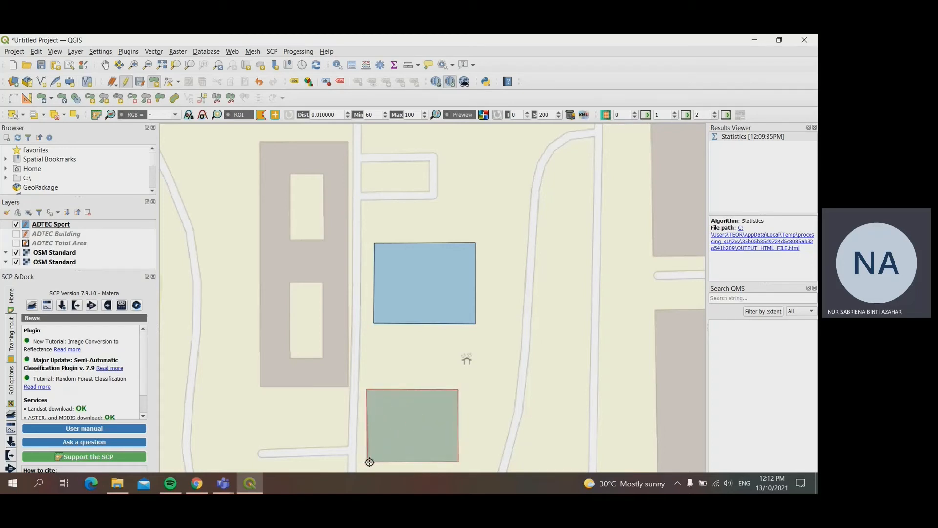
right_click(369, 462)
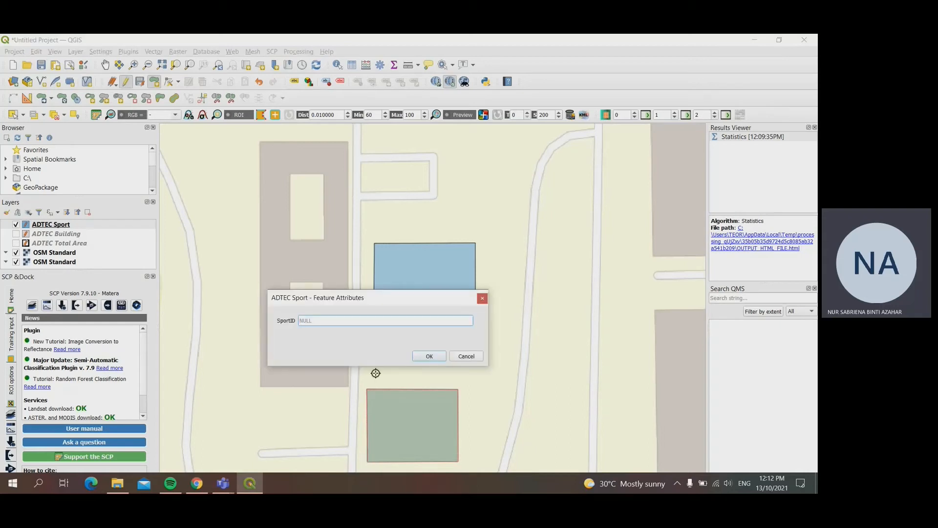
type("2")
key("Return")
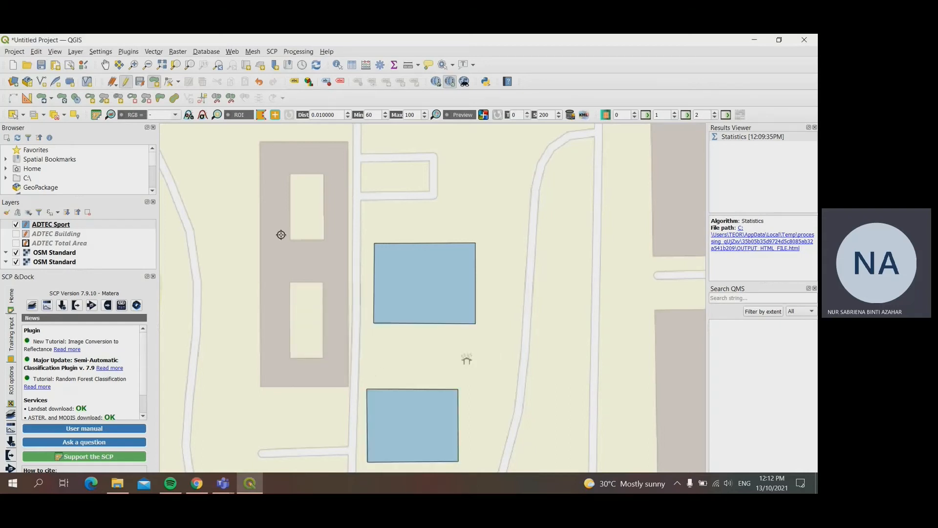
Step: Stop editing the ADTEC Sport layer and save its changes
left_click(126, 81)
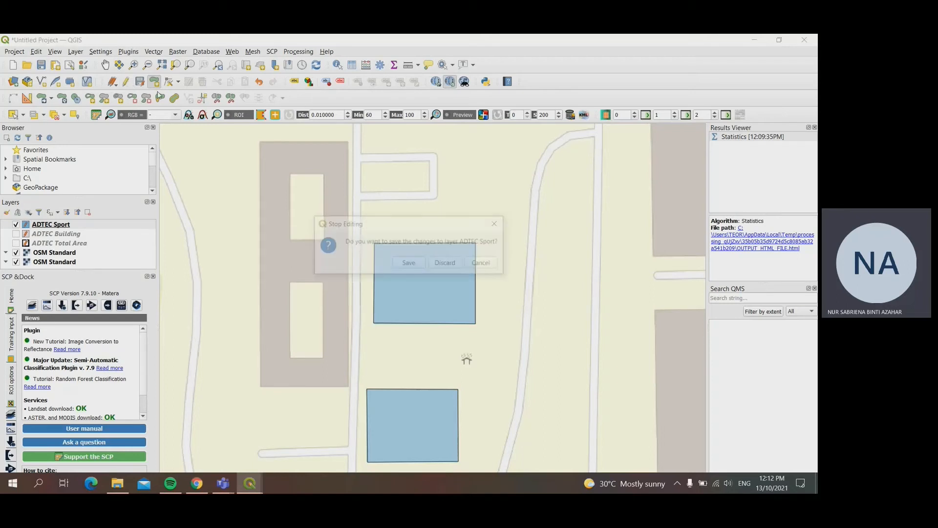
key("Return")
scroll(245, 235, "down", 1)
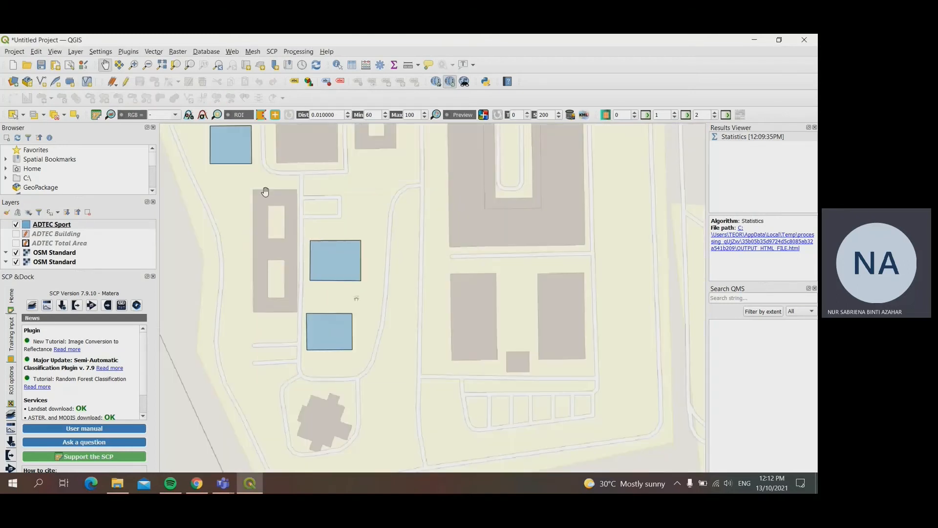
left_click_drag(266, 191, 301, 241)
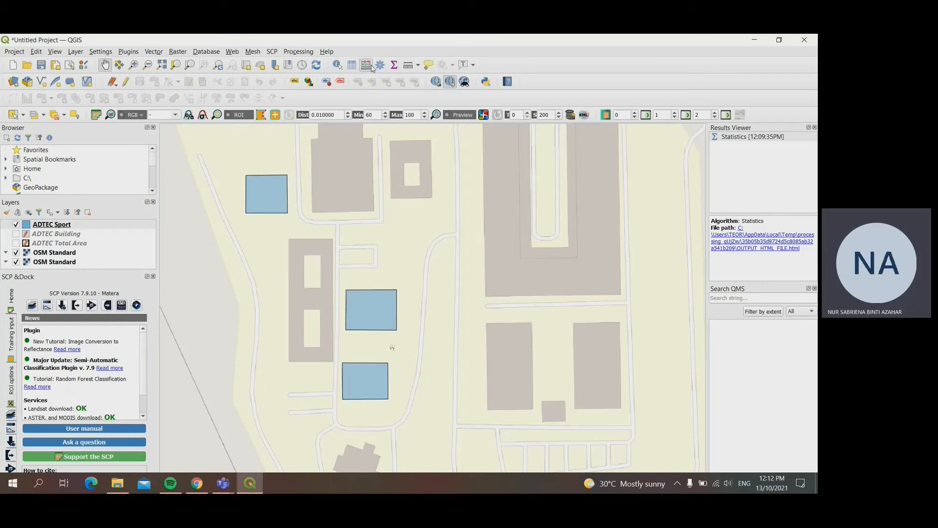
Step: Calculate a new decimal field Area_m2, length 10 and precision 3, for ADTEC Sport with the $area expression
left_click(369, 67)
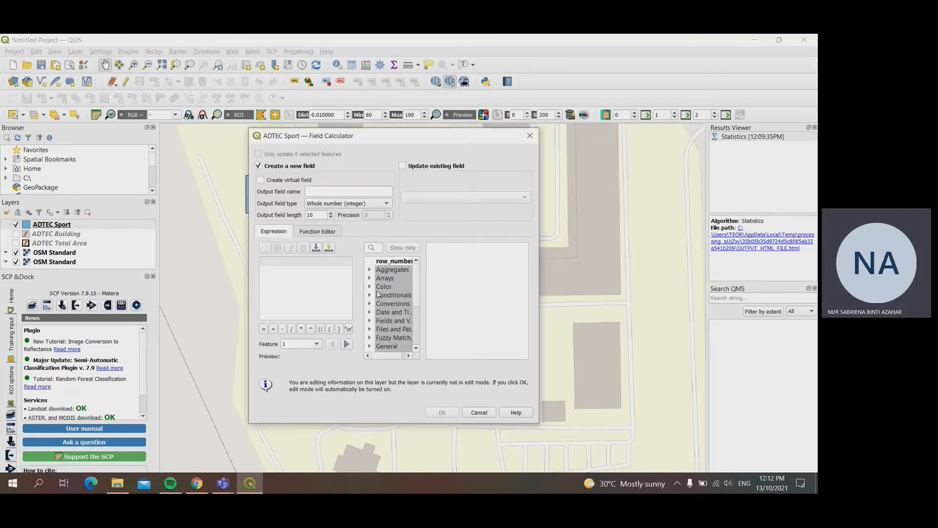
left_click(352, 191)
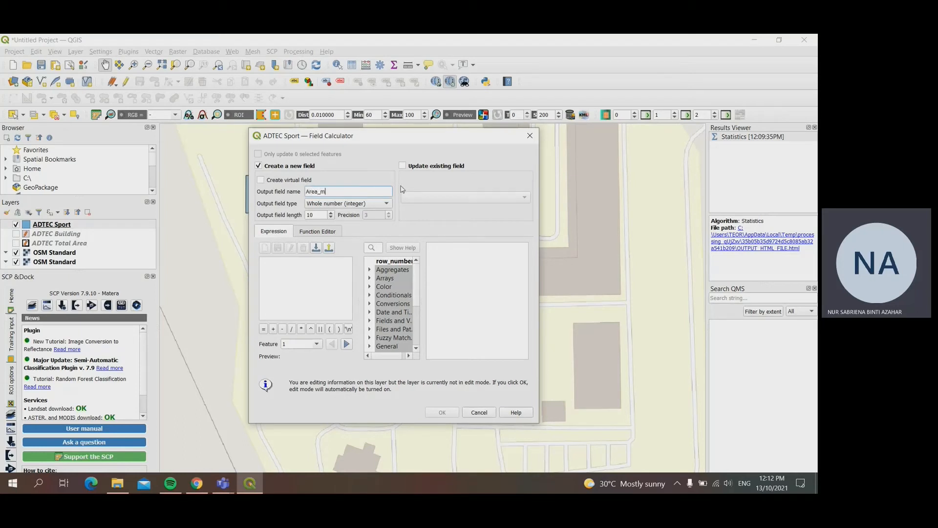
left_click(363, 207)
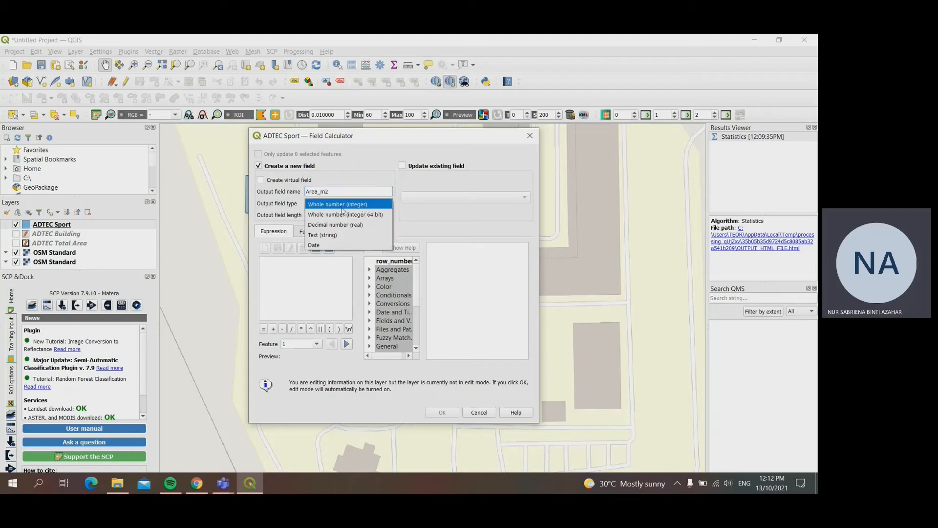
left_click(362, 213)
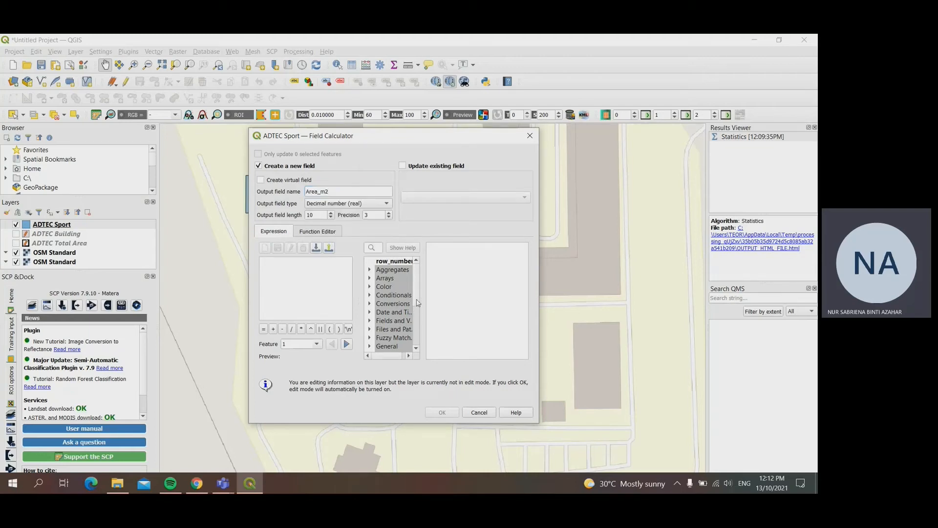
scroll(419, 326, "down", 2)
left_click(370, 304)
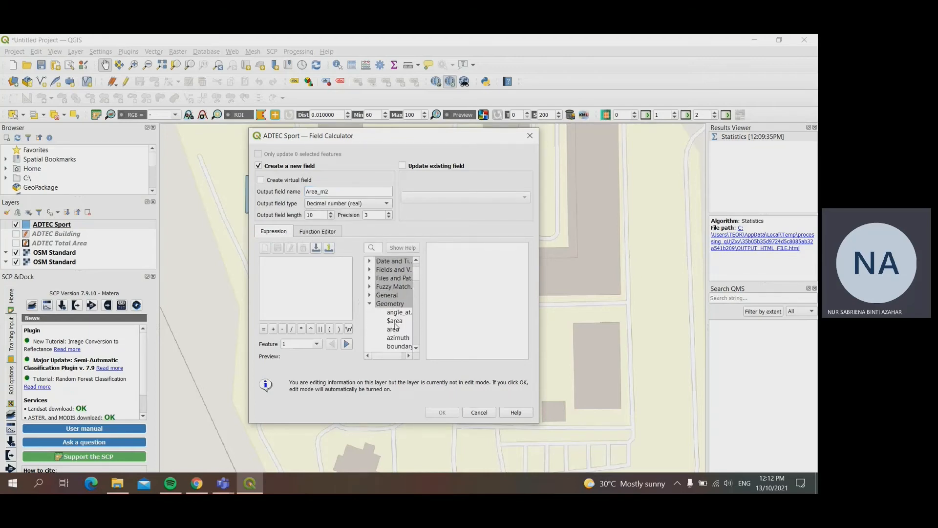
double_click(395, 322)
left_click(443, 412)
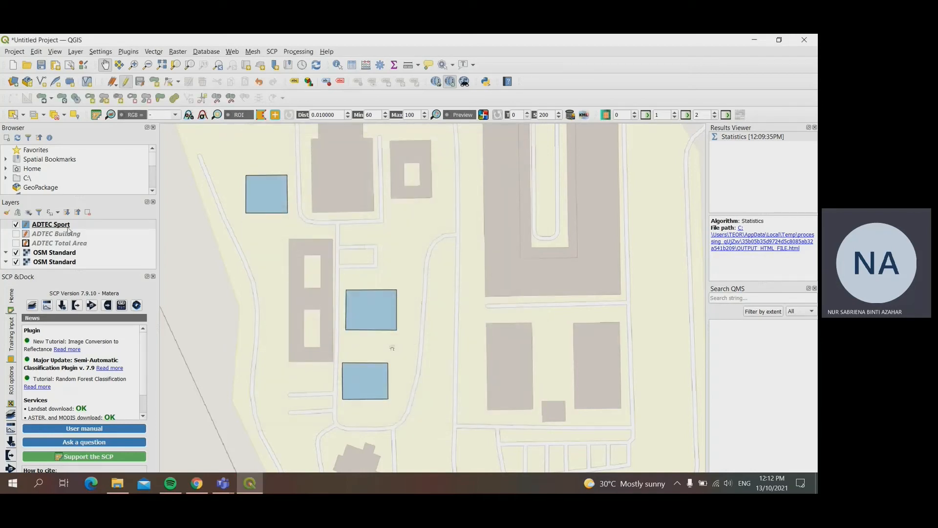
Step: Open the ADTEC Sport attribute table beside the map and compare its SportID and Area_m2 values with the traced courts
right_click(52, 226)
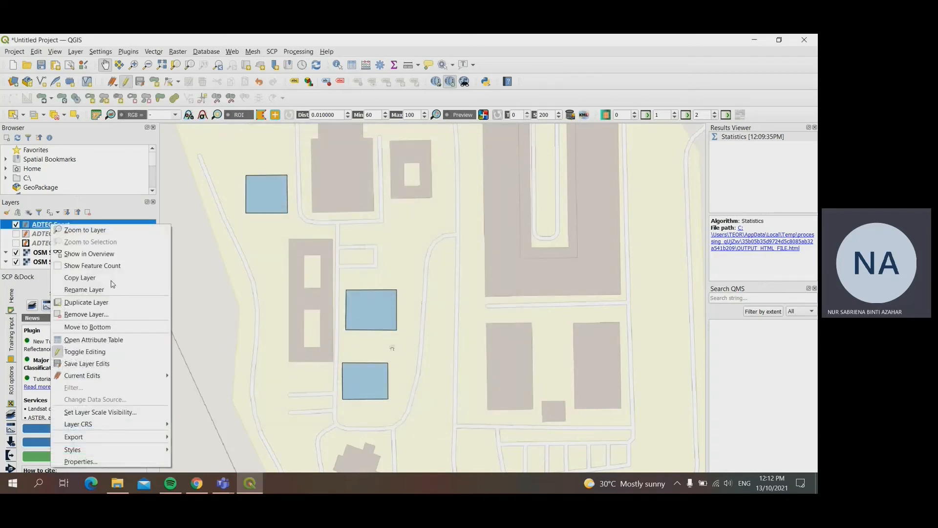
left_click(126, 341)
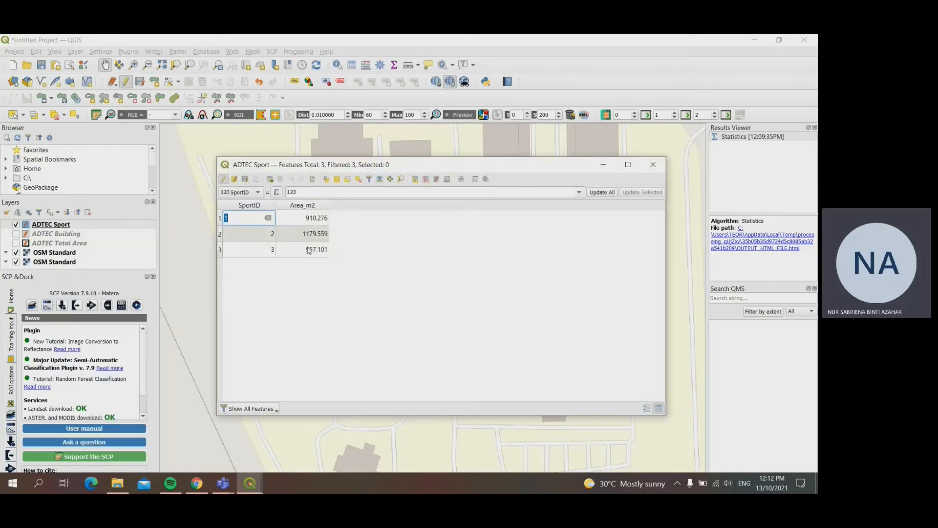
left_click_drag(413, 165, 519, 150)
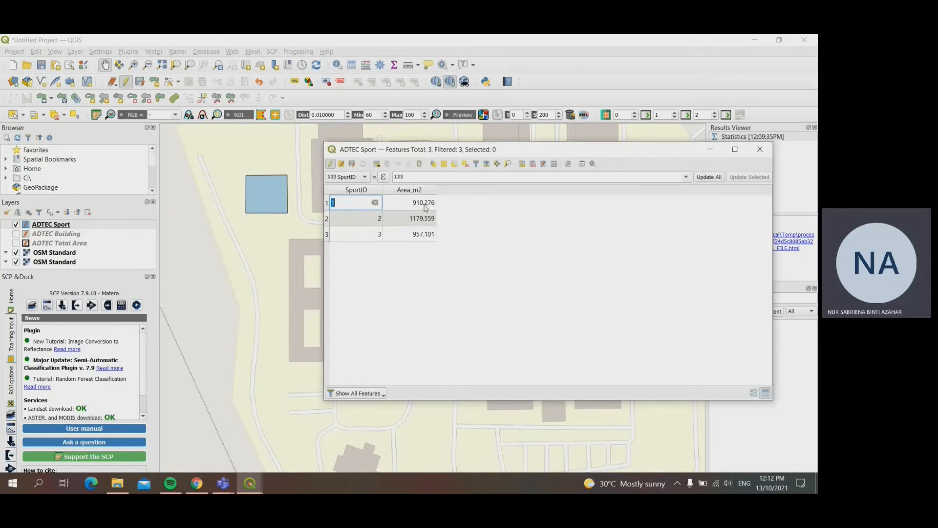
left_click_drag(474, 150, 580, 140)
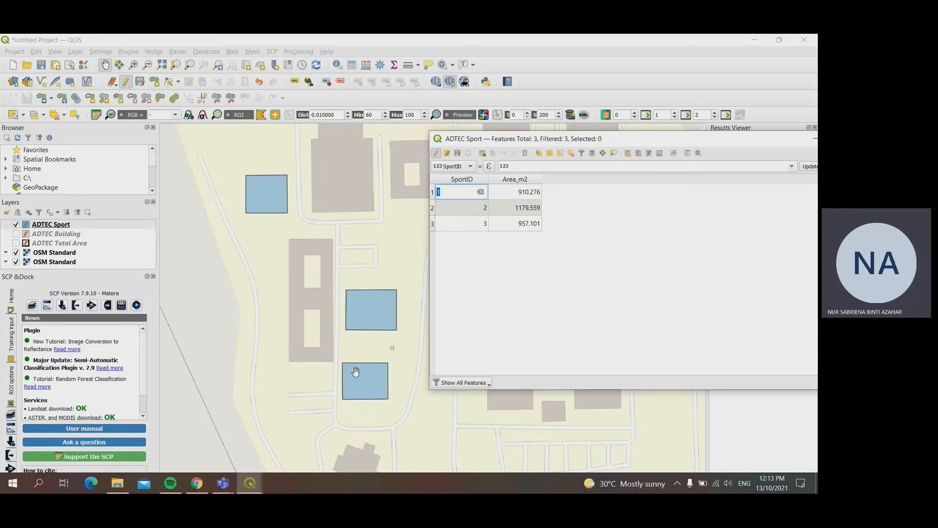
Step: Close the attribute table and run Basic Statistics for Fields on the Area_m2 field of the ADTEC Sport layer
left_click_drag(624, 140, 481, 155)
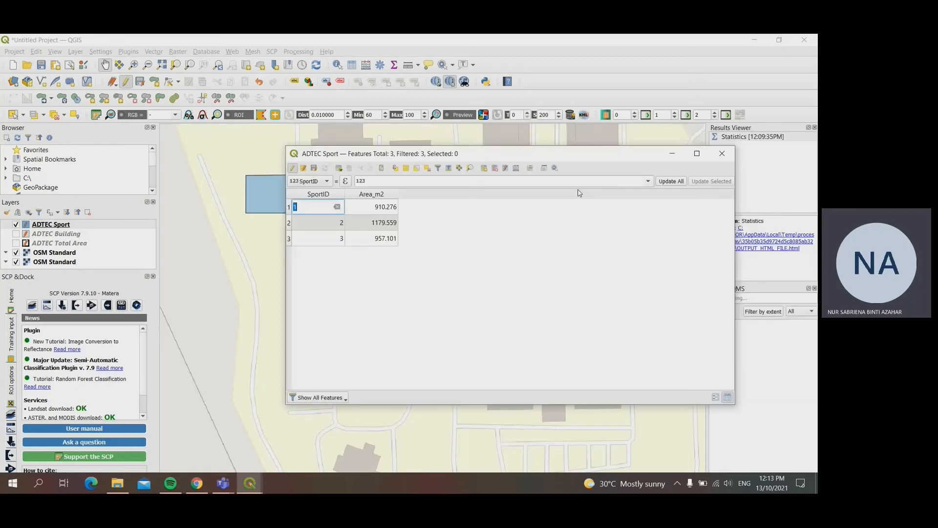
left_click(721, 155)
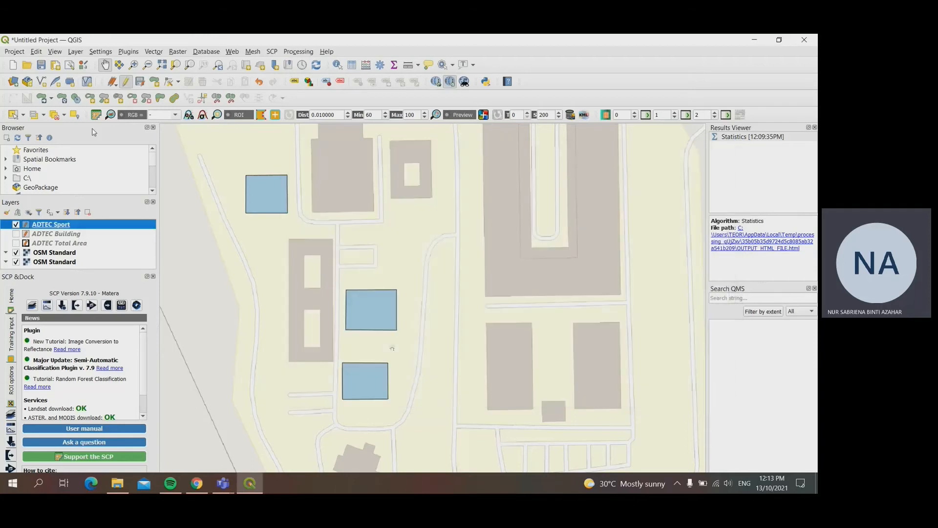
left_click(152, 53)
mouse_move(161, 88)
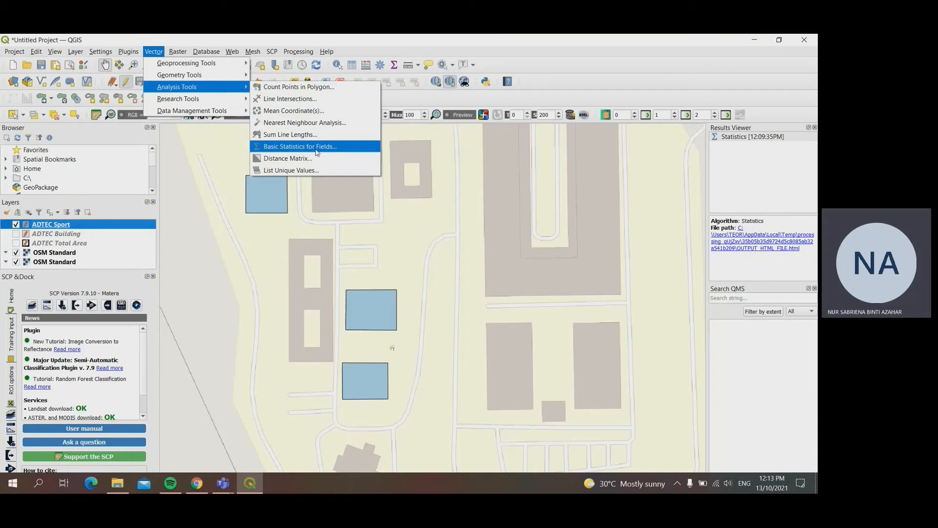
left_click(300, 146)
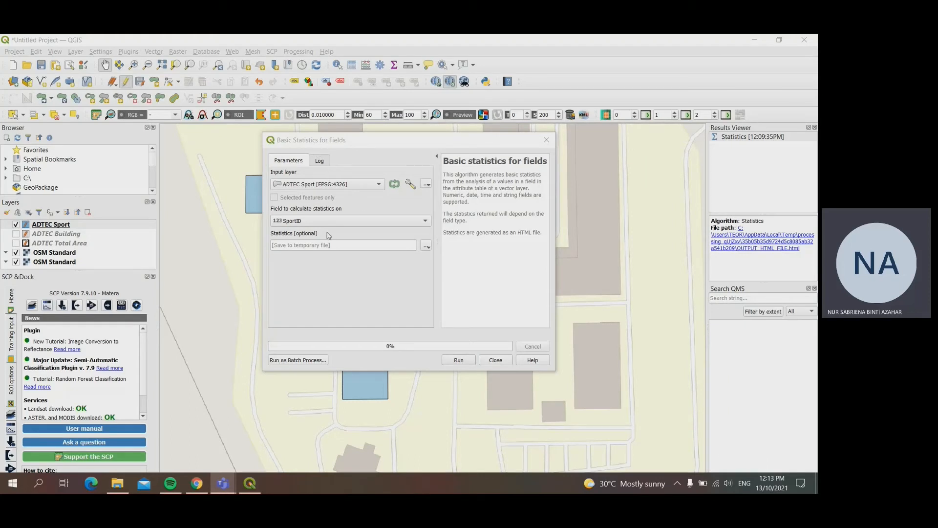
left_click(337, 220)
left_click(337, 235)
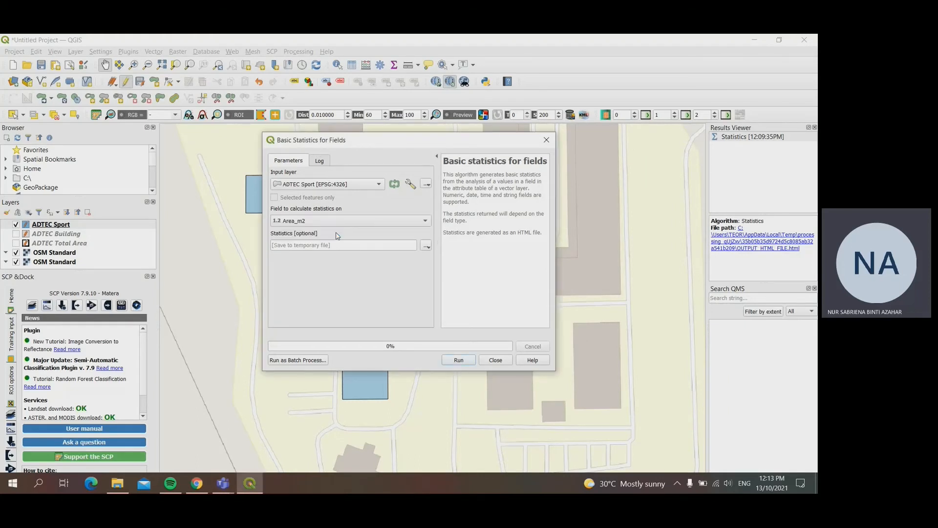
left_click(454, 360)
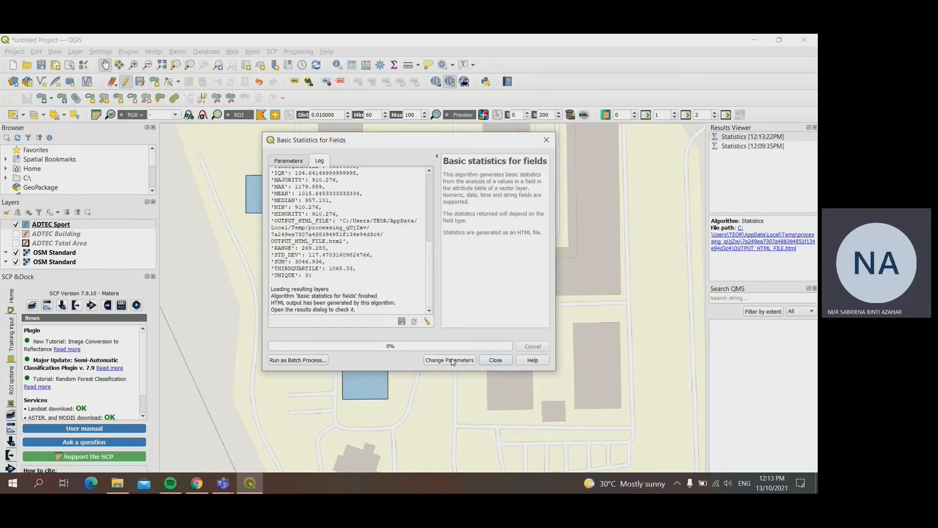
Step: Highlight the SUM line in the statistics log to read the total sports court area, and close the dialog
left_click(726, 455)
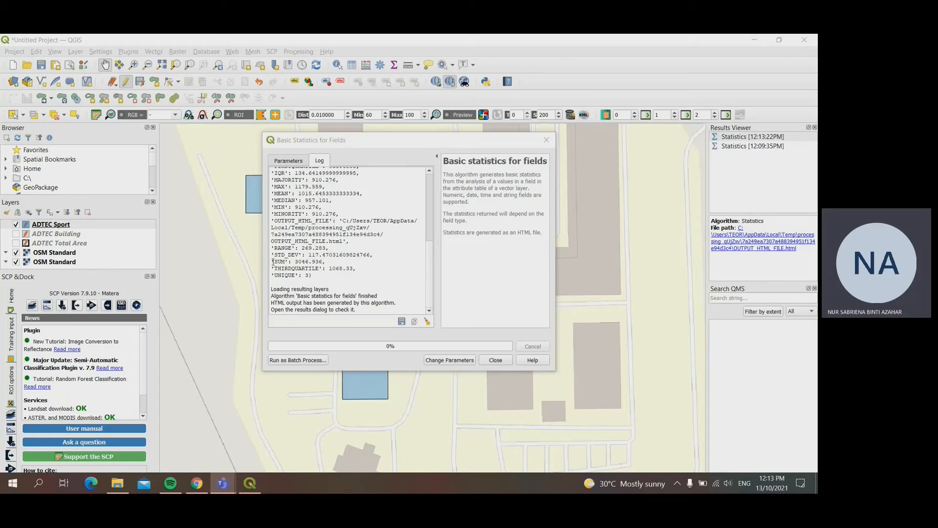
left_click_drag(273, 262, 330, 262)
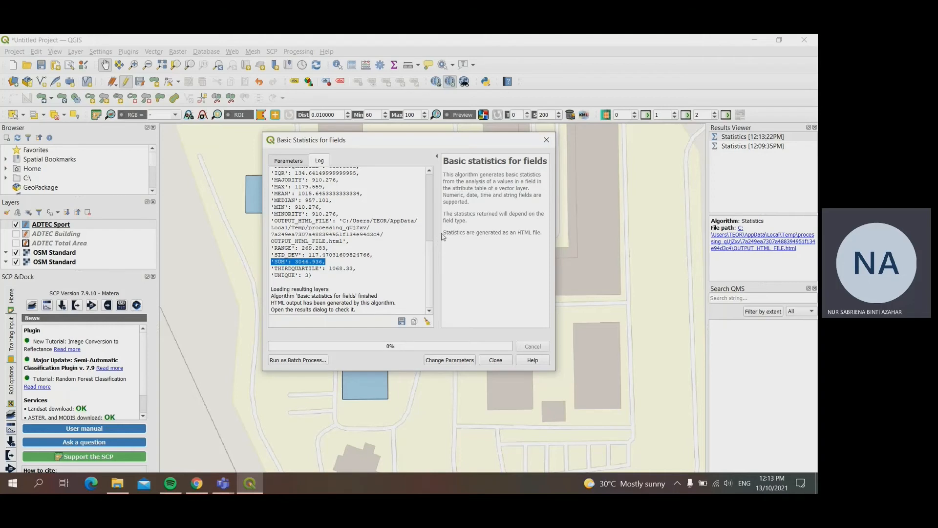
left_click_drag(458, 144, 622, 132)
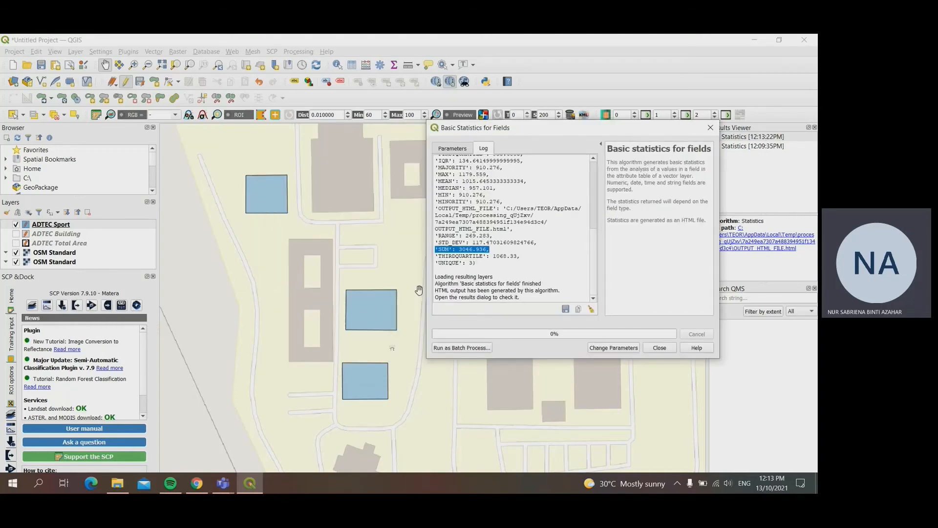
left_click(708, 134)
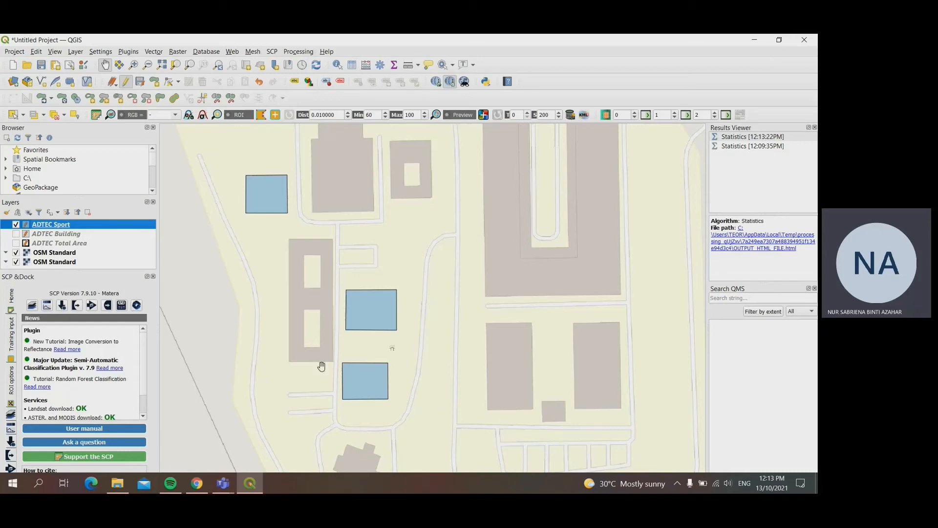
Step: Hide the ADTEC Sport layer on the map
left_click(16, 224)
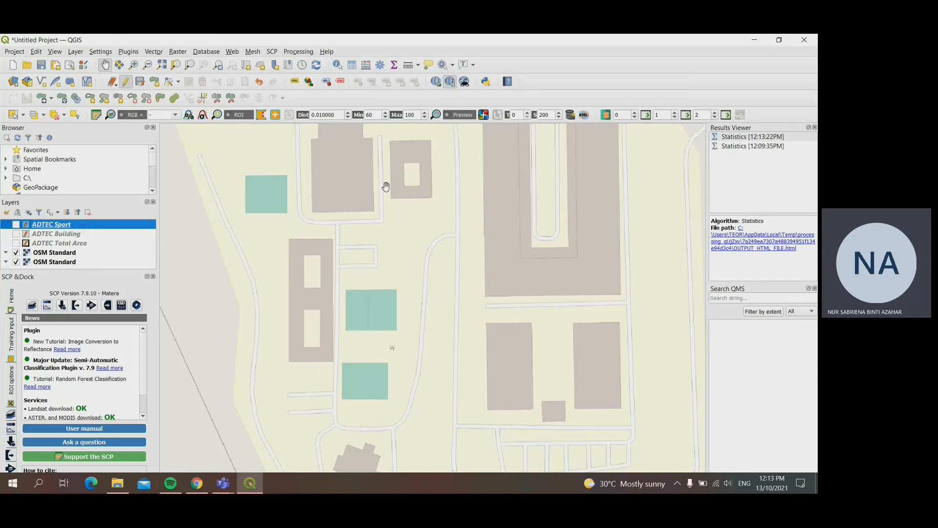
left_click_drag(383, 184, 341, 343)
scroll(438, 275, "down", 3)
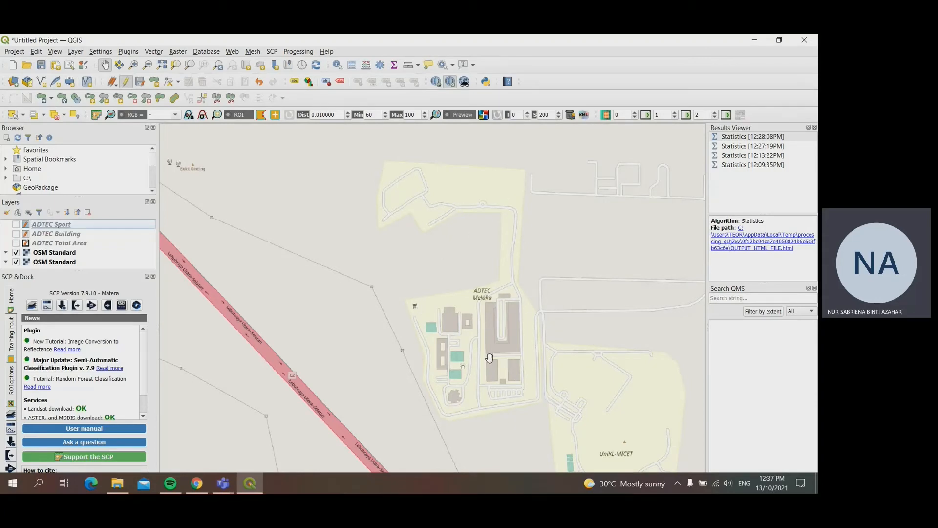
Step: Set up a new shapefile layer named ADTEC Street in the ADTEC Vector folder, with Line geometry
left_click(153, 52)
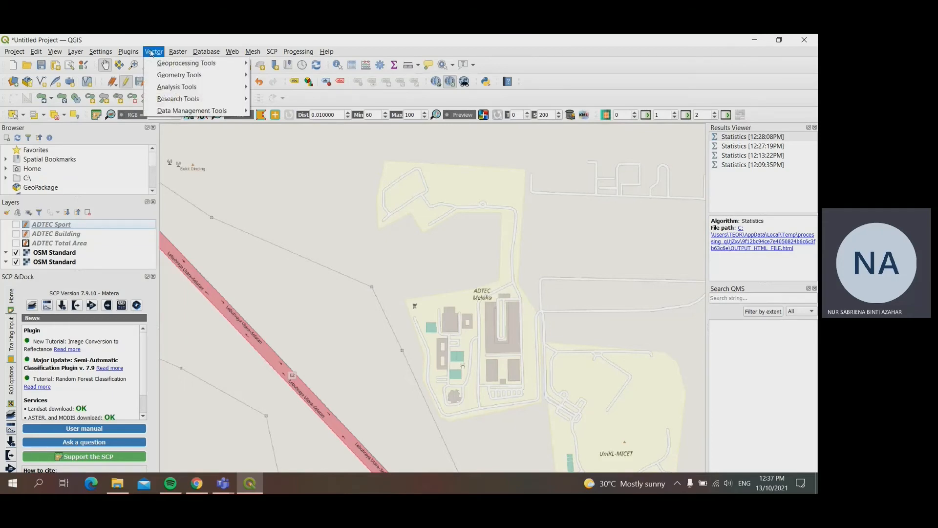
mouse_move(72, 55)
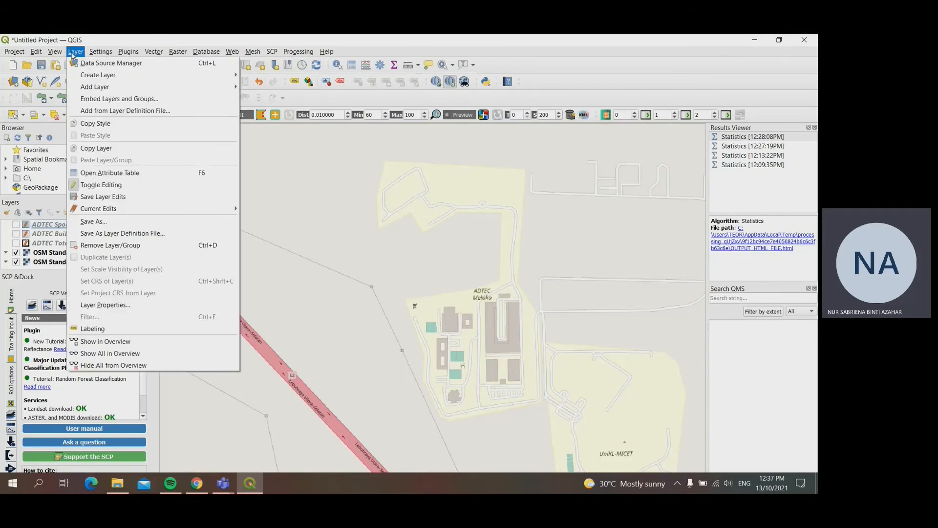
mouse_move(86, 77)
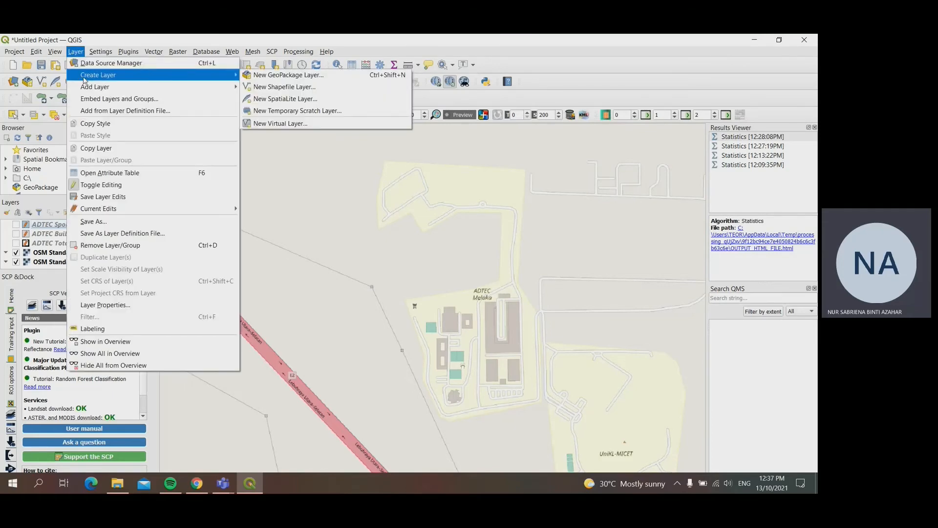
left_click(271, 91)
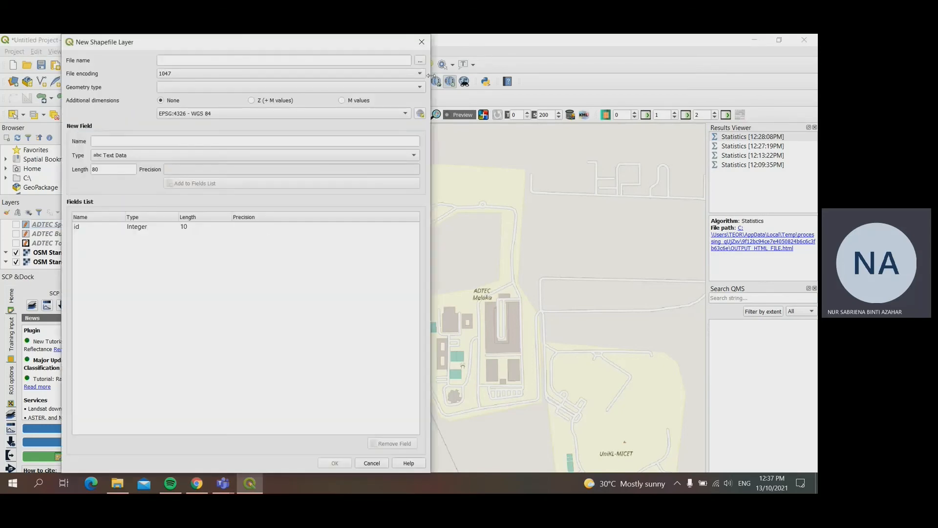
left_click(420, 60)
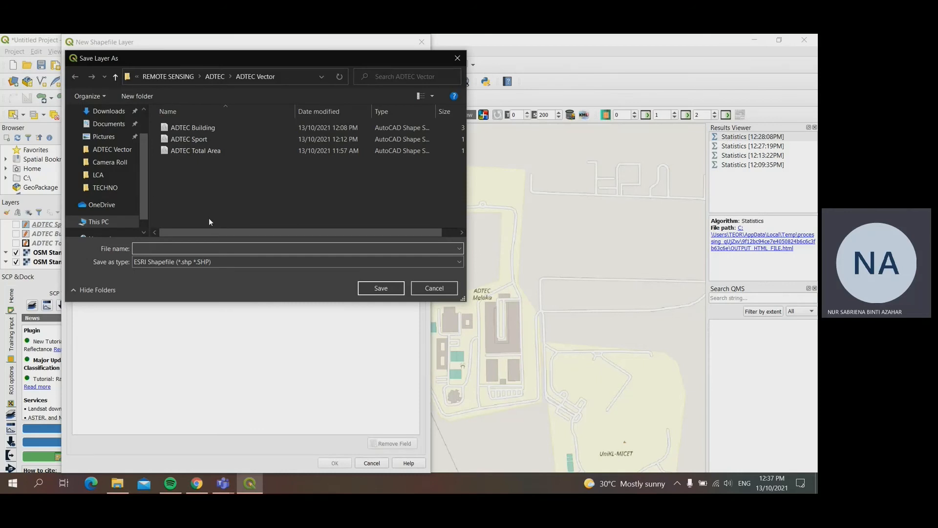
type("ADTEC")
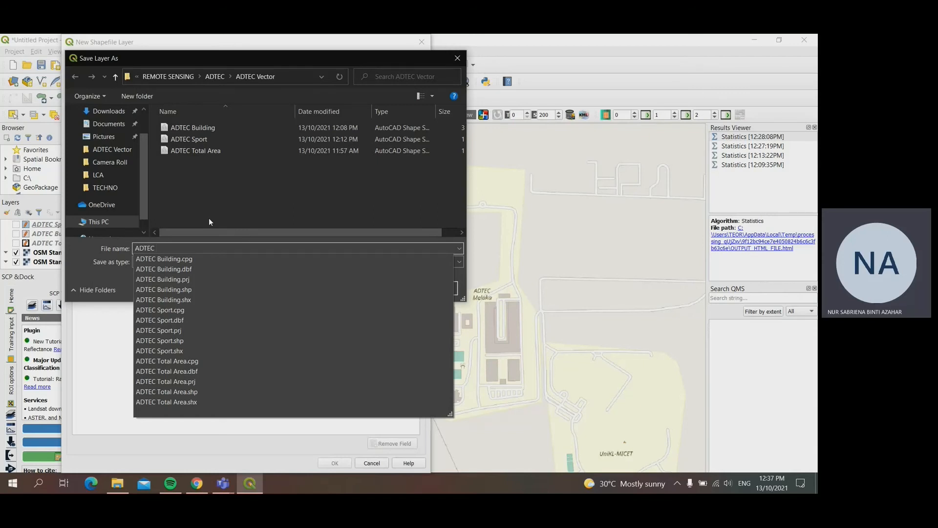
type(" Street")
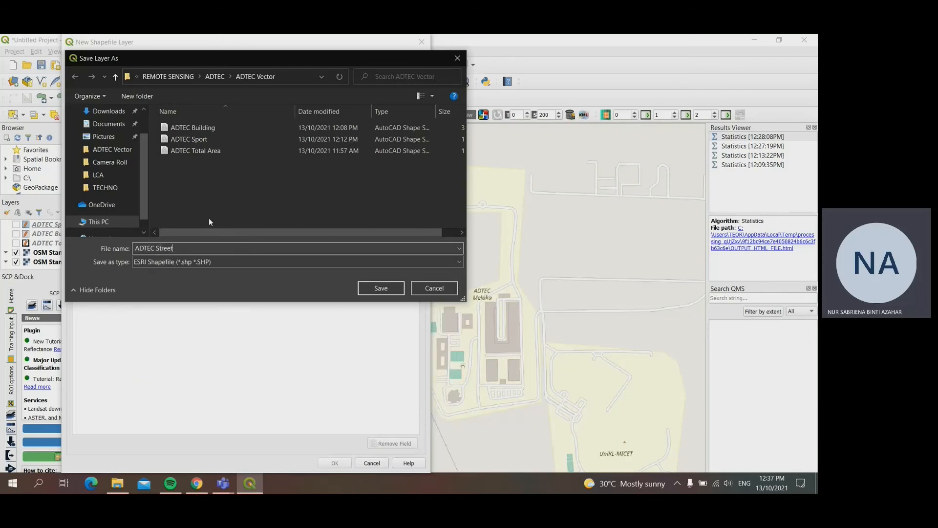
left_click(374, 290)
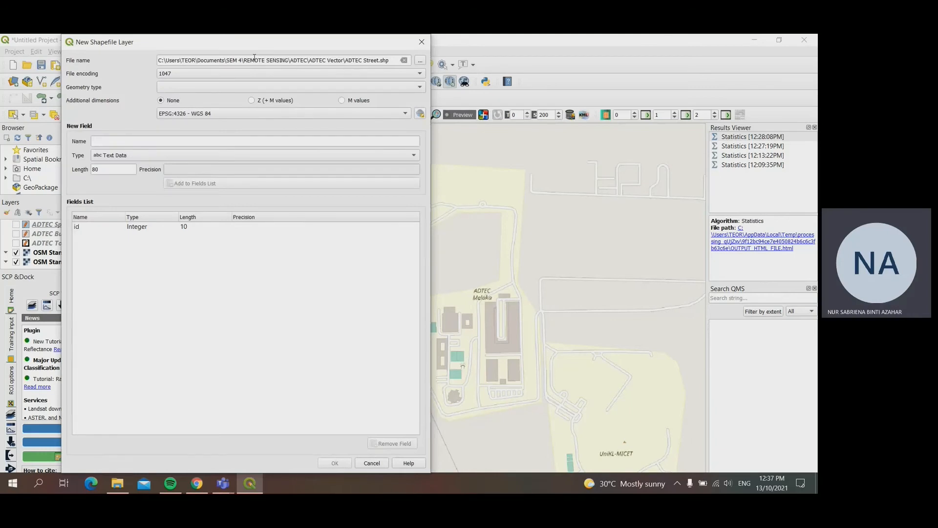
left_click(409, 92)
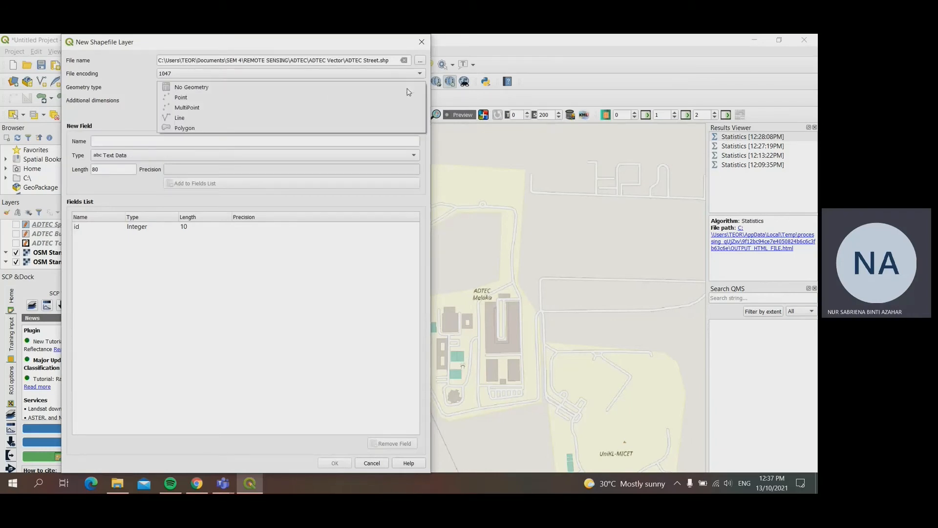
left_click(222, 122)
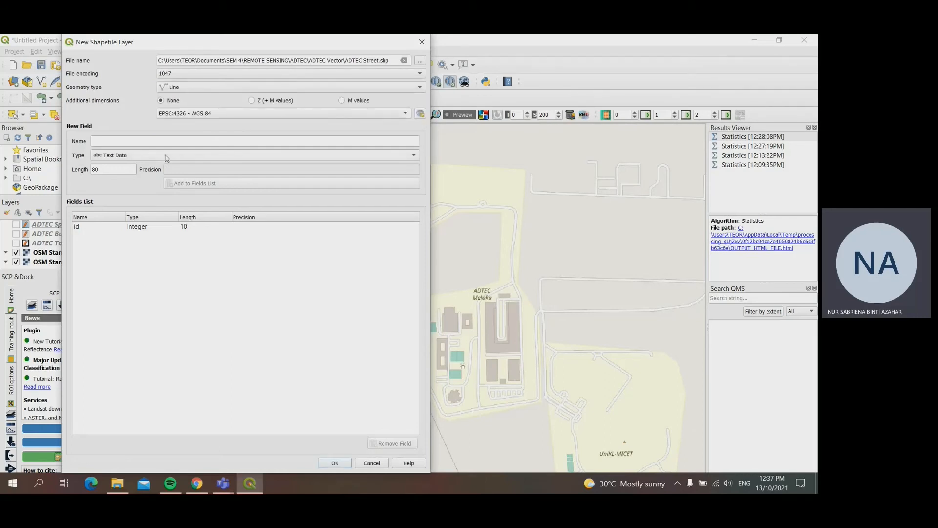
Step: Replace the default id field with a whole number field StreetNum, length 10, and create the ADTEC Street layer
left_click(187, 229)
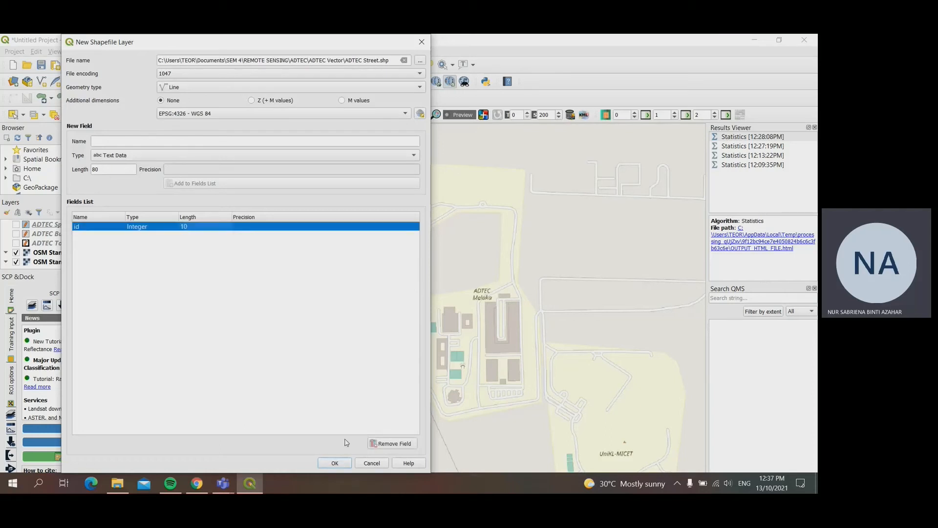
left_click(390, 444)
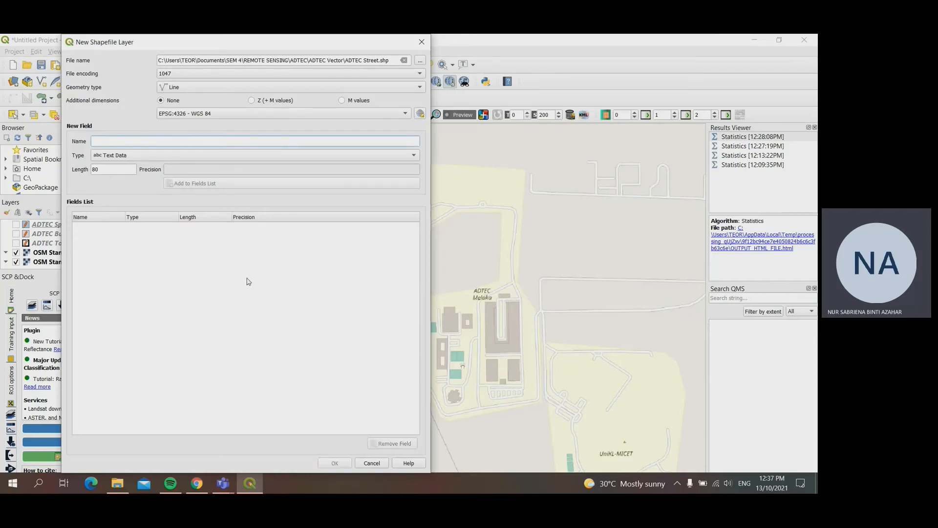
type("StreetNum")
left_click(131, 155)
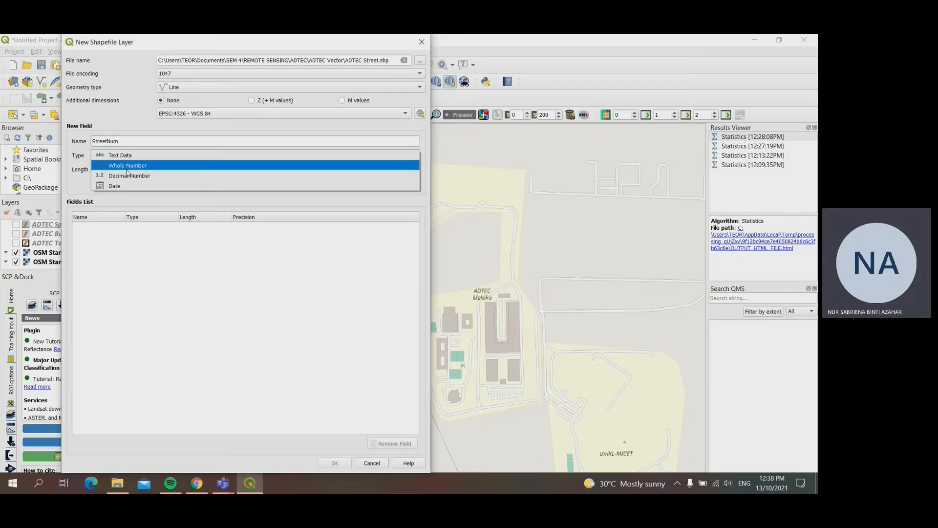
left_click(127, 167)
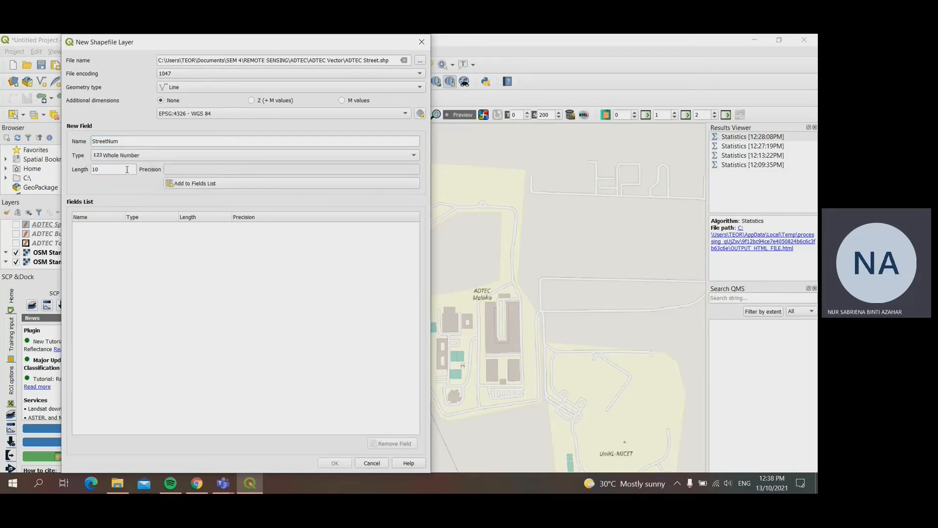
left_click(223, 184)
left_click(336, 463)
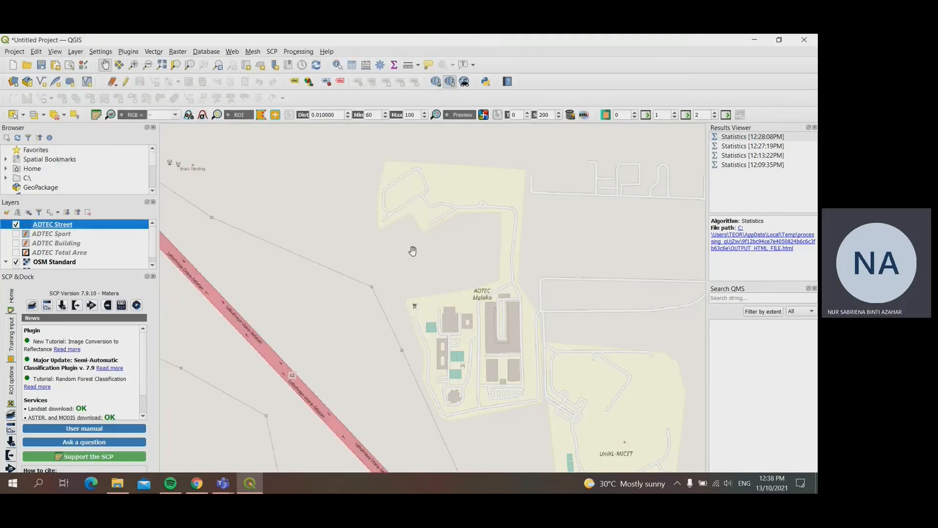
Step: Turn on editing for the ADTEC Street layer, with the looped road in the campus's northwest part in view
scroll(401, 264, "up", 1)
left_click_drag(391, 270, 379, 295)
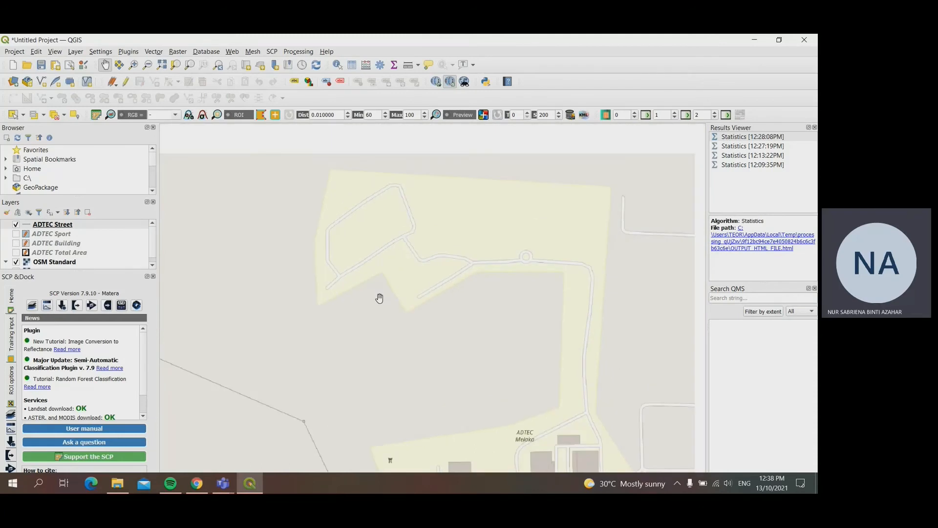
scroll(390, 331, "up", 1)
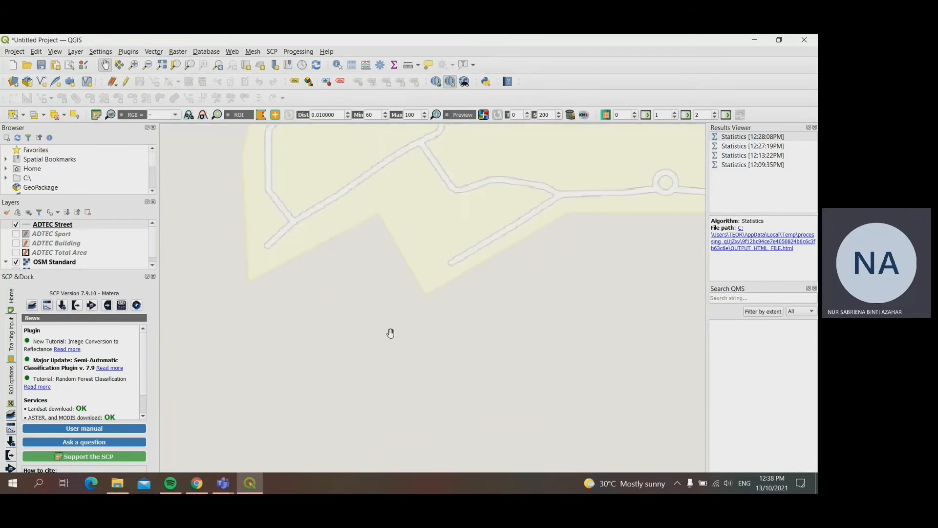
left_click_drag(318, 242, 342, 366)
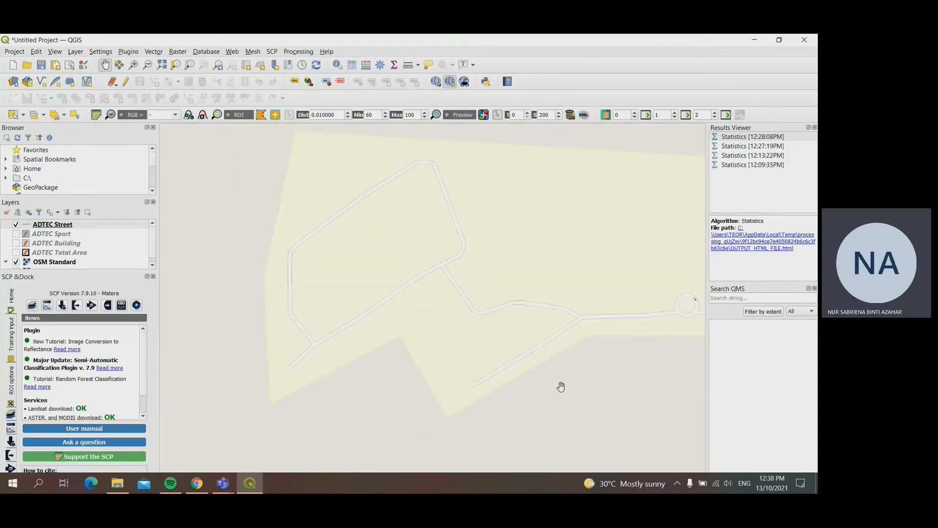
left_click_drag(417, 313, 410, 329)
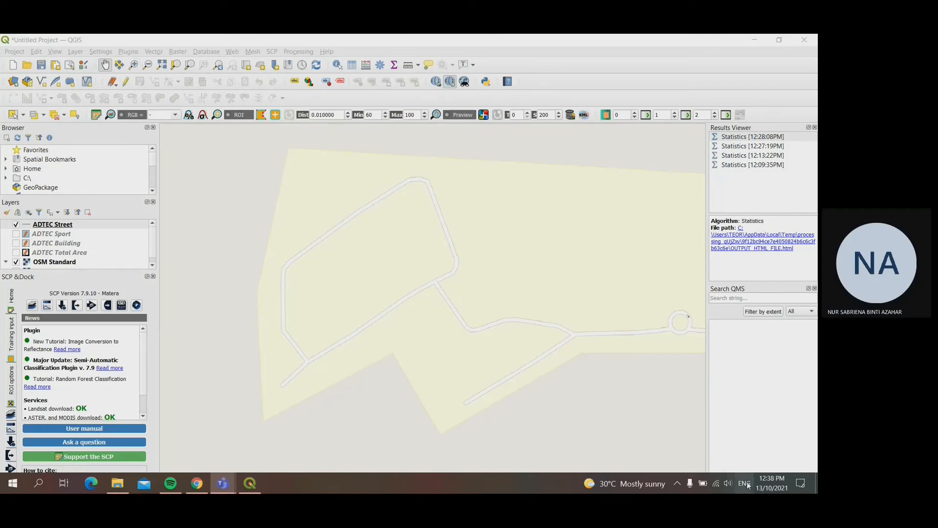
left_click(126, 83)
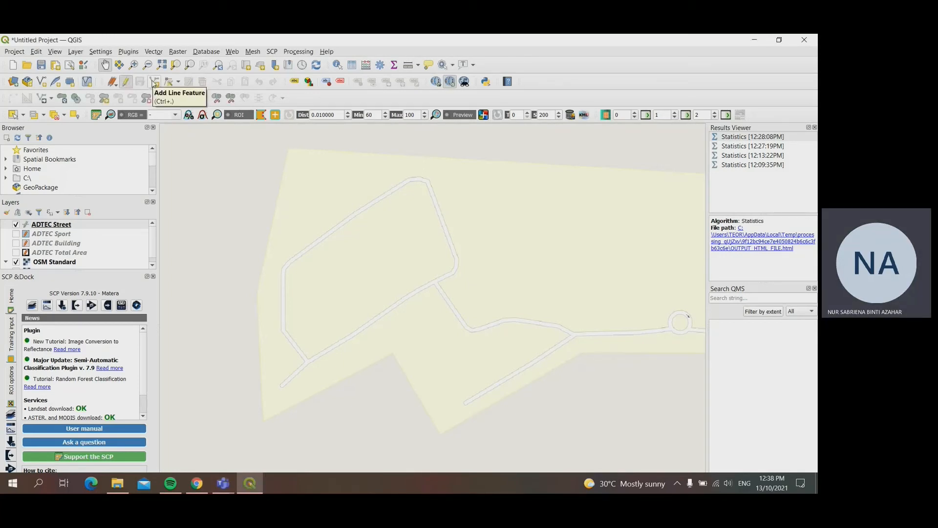
Step: Trace the northwestern loop road, including its short southwestern spur, as a line feature with StreetNum 01
left_click(154, 82)
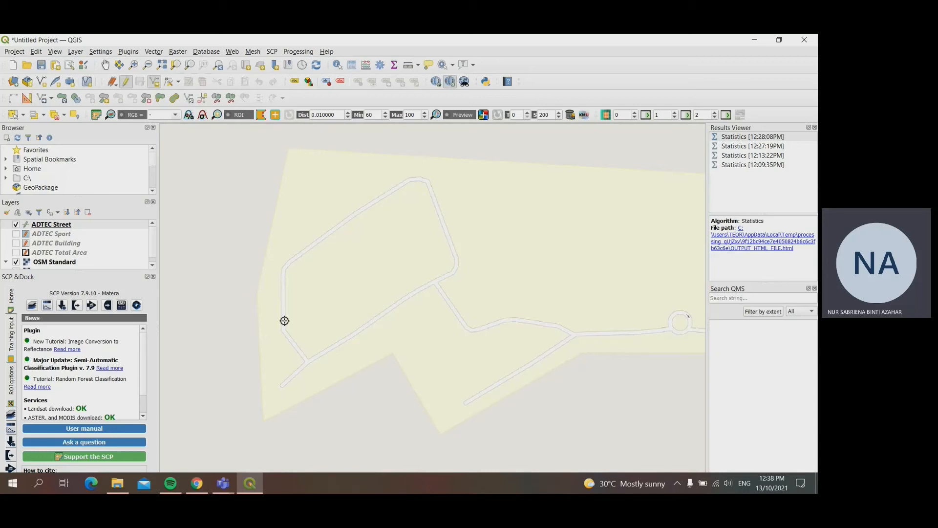
left_click(729, 454)
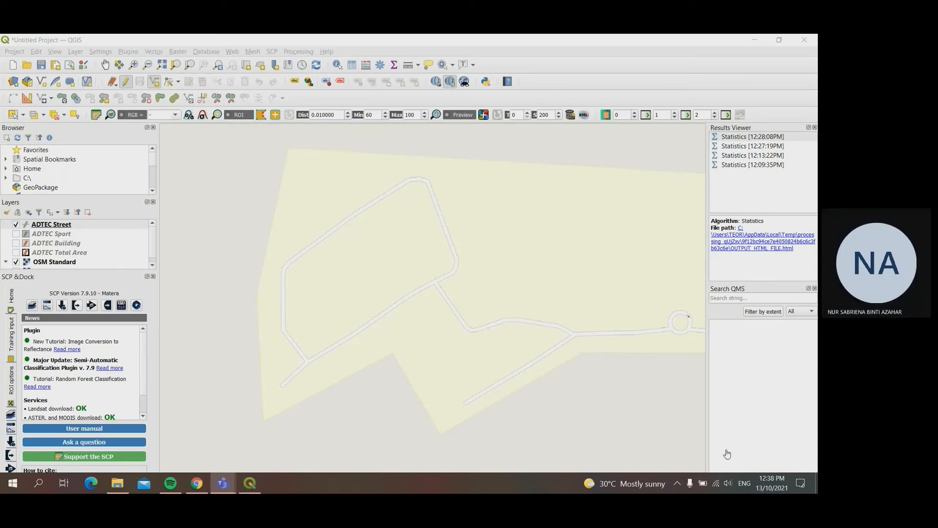
left_click(283, 384)
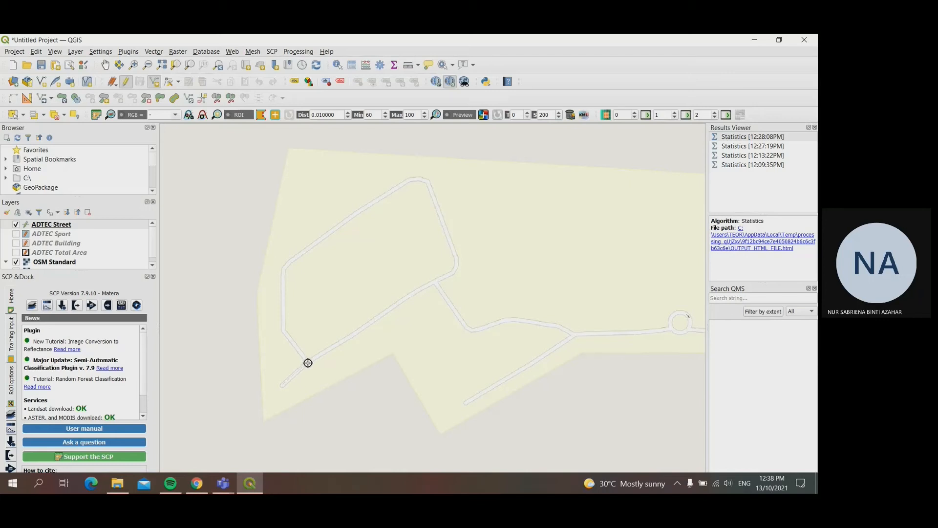
left_click(283, 329)
left_click(283, 267)
left_click(412, 179)
left_click(429, 184)
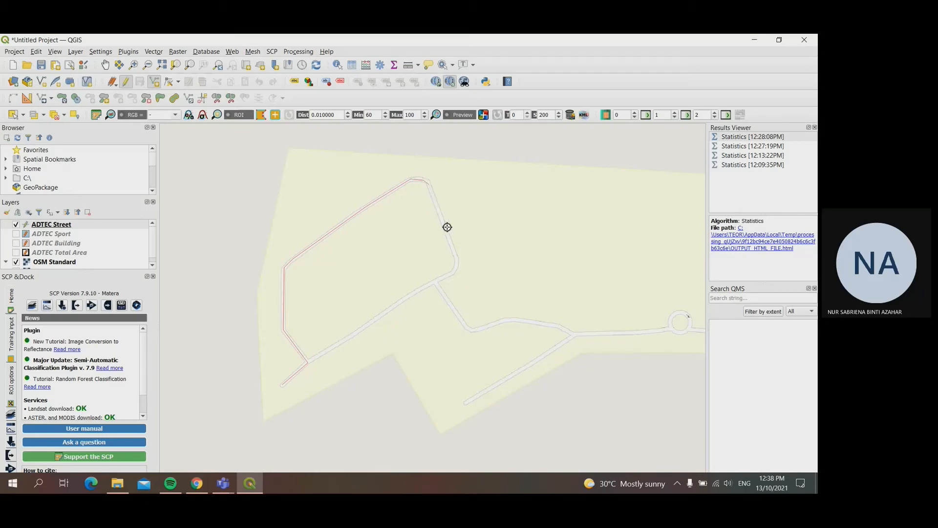
left_click(457, 258)
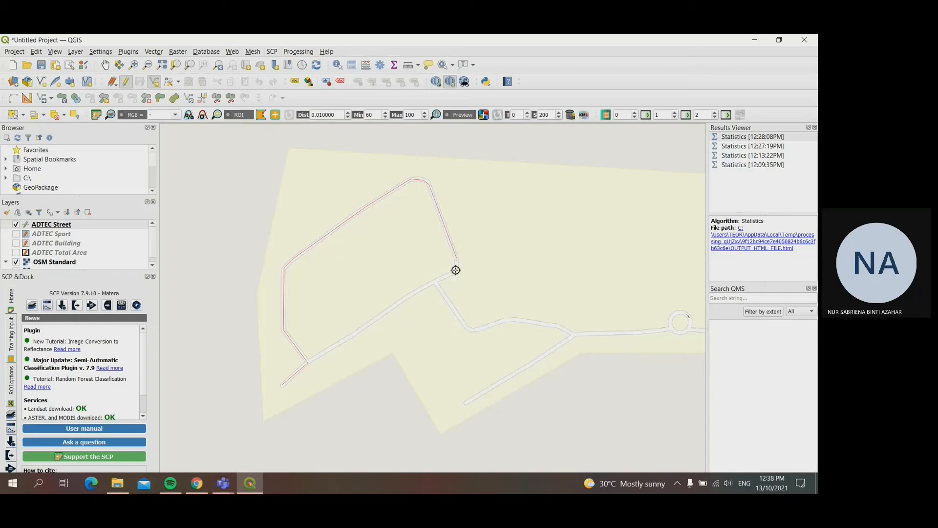
left_click(456, 270)
left_click(434, 281)
left_click(383, 308)
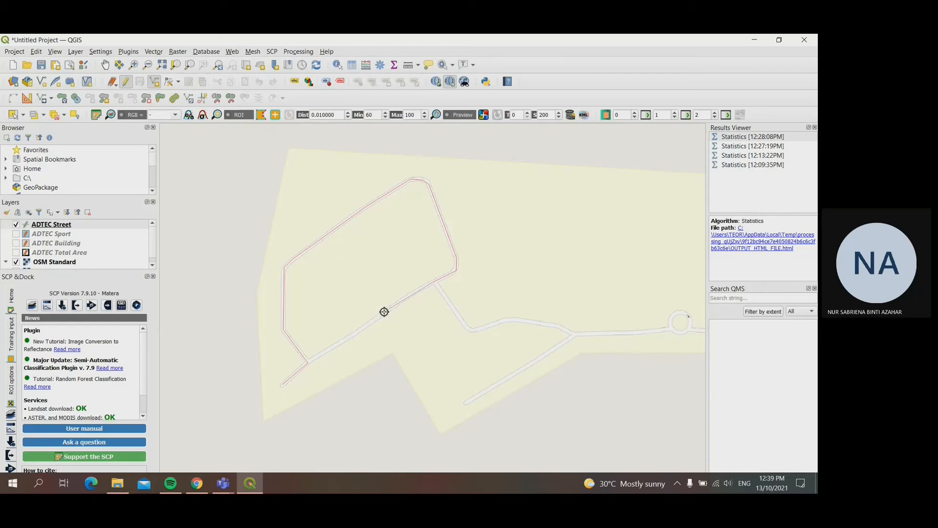
left_click(343, 340)
right_click(308, 362)
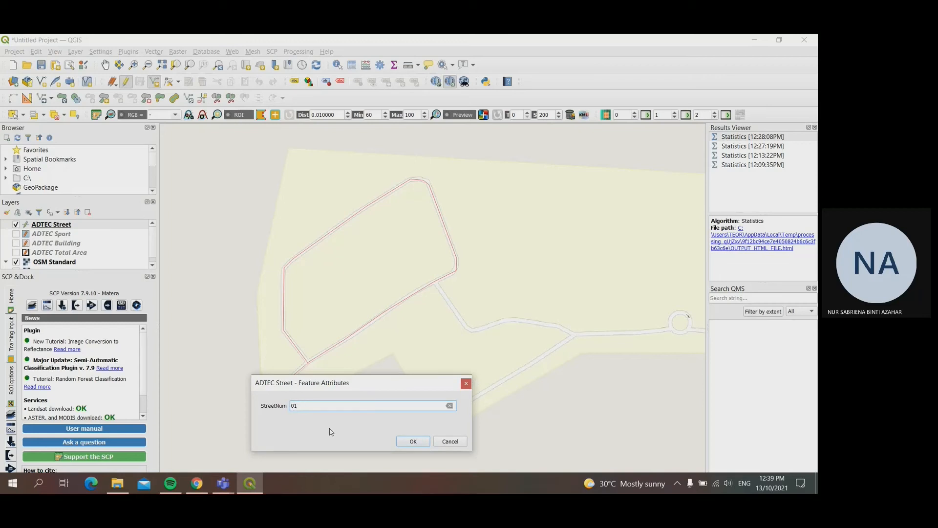
type("01")
key("Return")
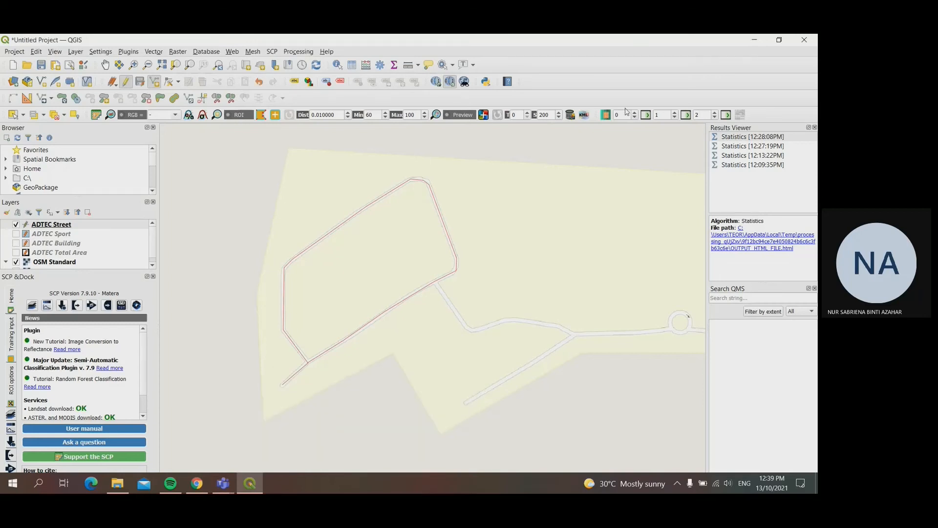
Step: Trace the road from the loop southeast to the fork and back along its southwestern branch as a line with StreetNum 02
left_click(105, 64)
left_click_drag(533, 365, 368, 303)
scroll(363, 299, "up", 1)
left_click_drag(289, 254, 374, 281)
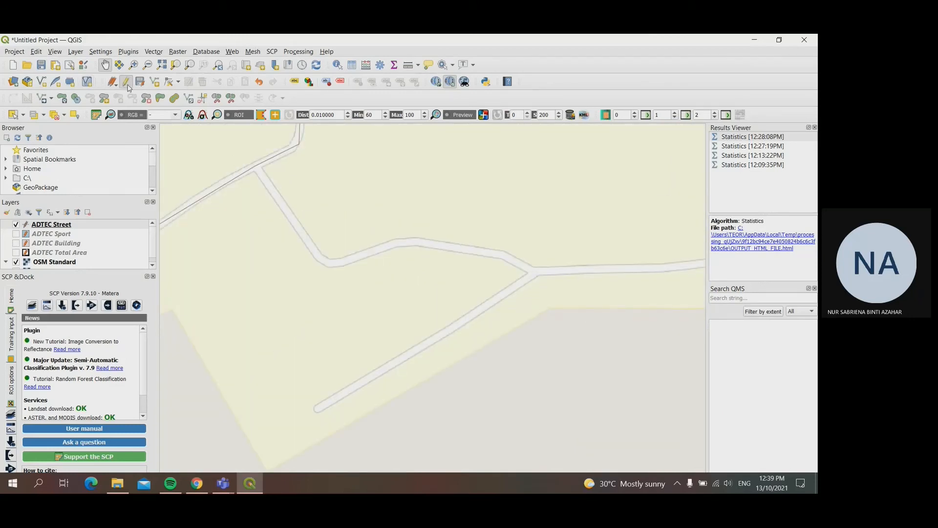
left_click(154, 81)
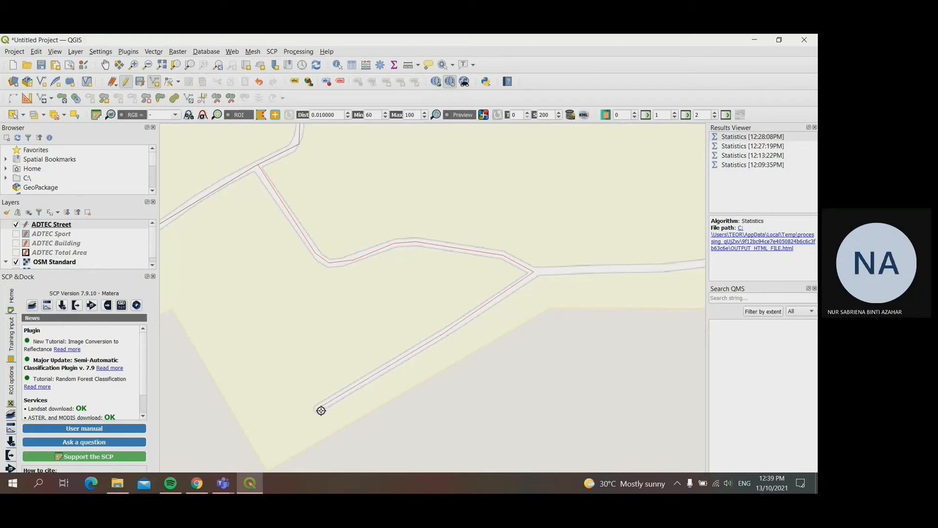
right_click(321, 411)
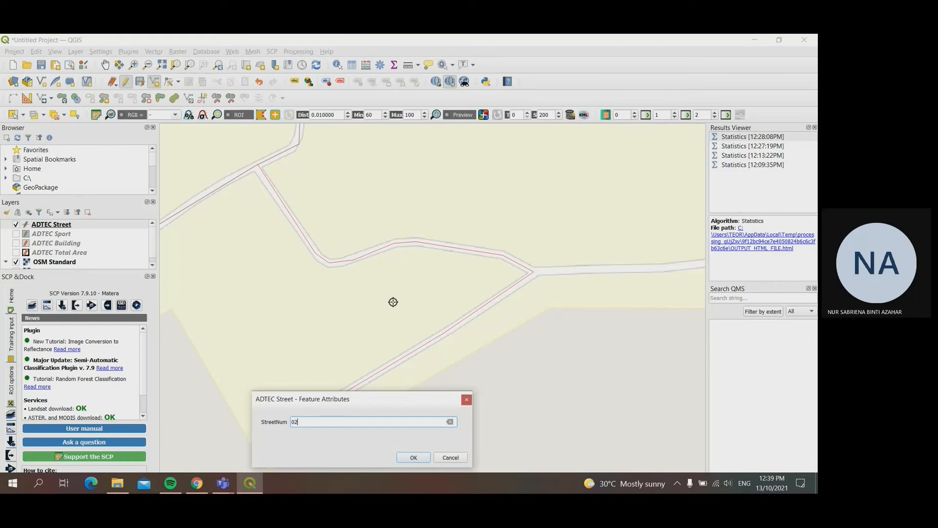
key("Return")
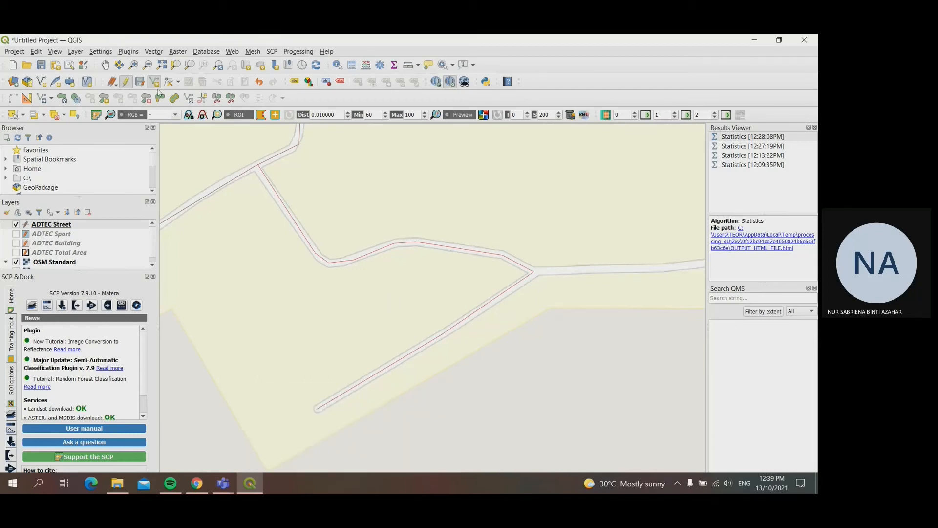
Step: Trace the road from the fork east to the roundabout and around its full circle, and save it as a new line feature
left_click(105, 64)
left_click_drag(501, 257, 178, 230)
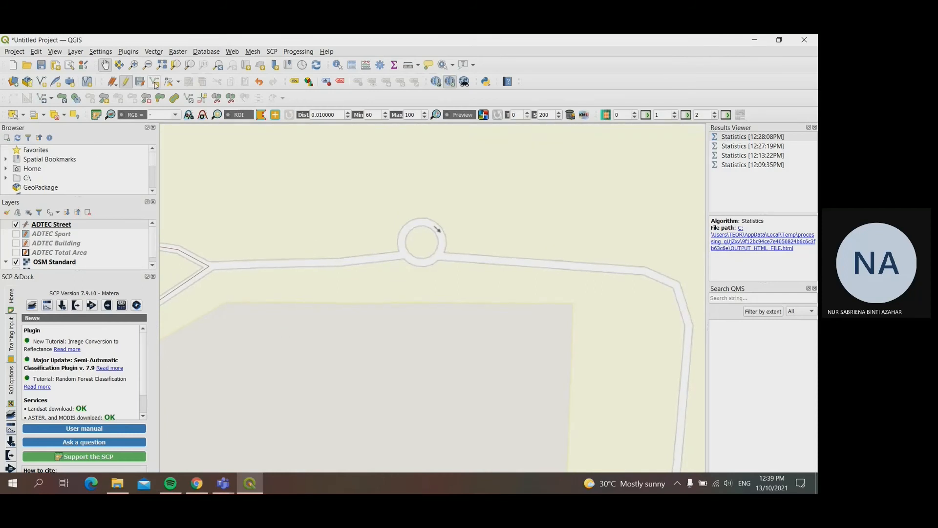
left_click(155, 83)
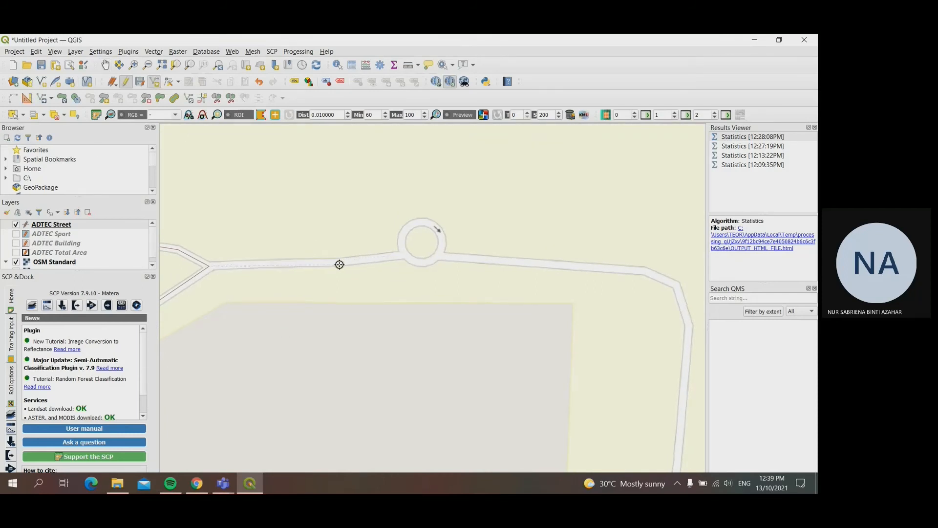
left_click(340, 263)
left_click(405, 254)
left_click(403, 240)
left_click(410, 225)
left_click(427, 222)
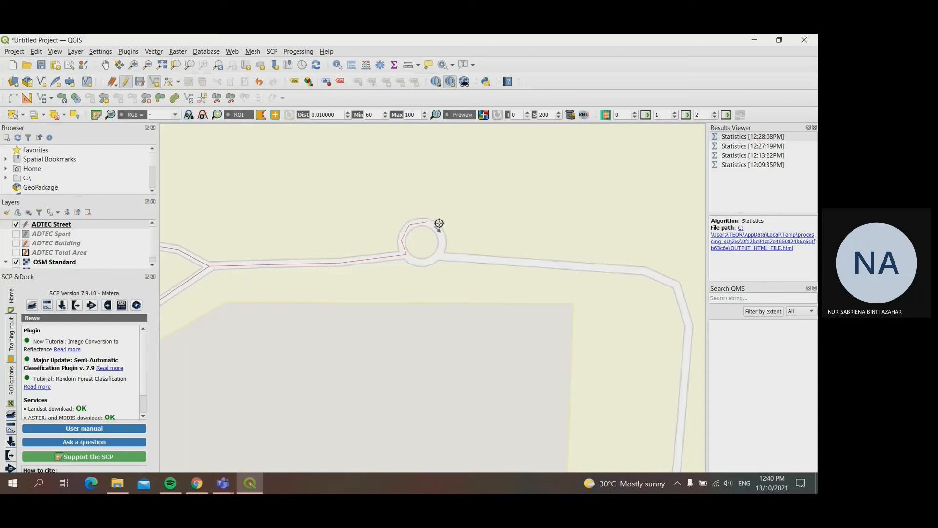
left_click(441, 231)
left_click(439, 256)
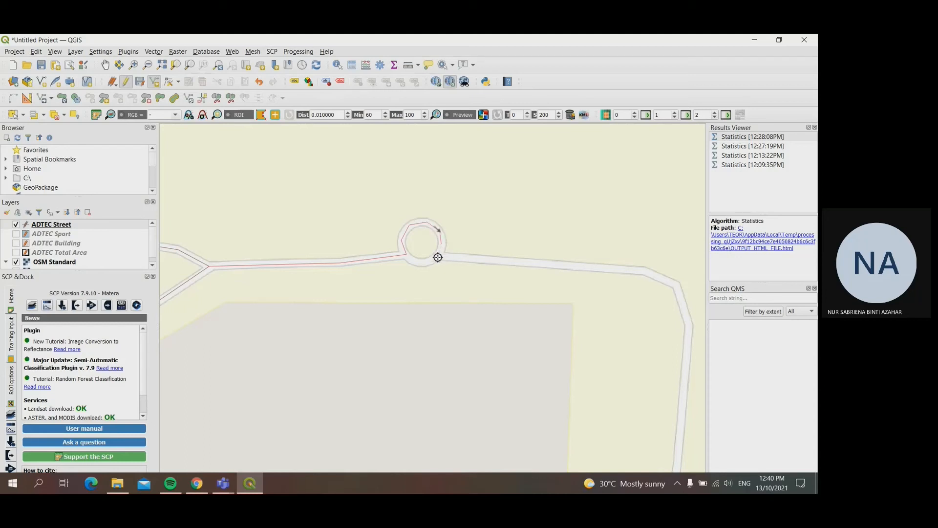
left_click(425, 263)
right_click(407, 254)
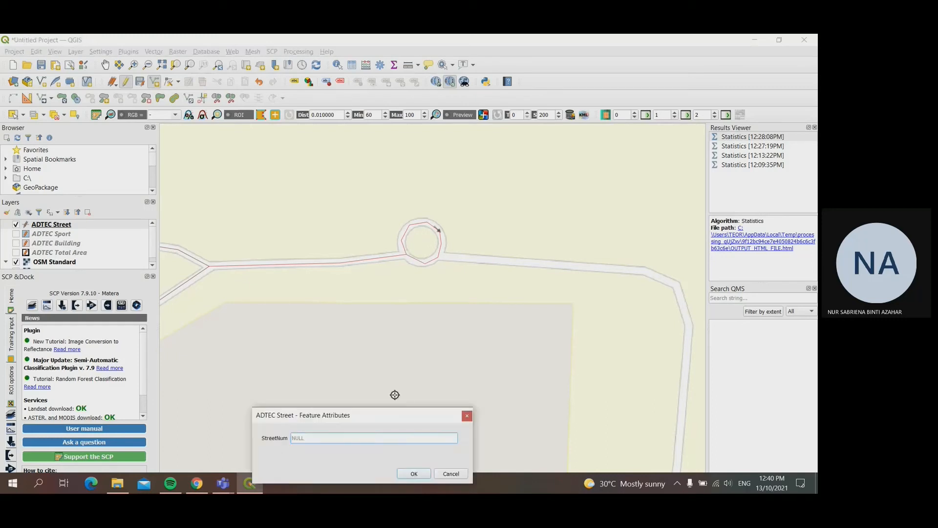
key("Return")
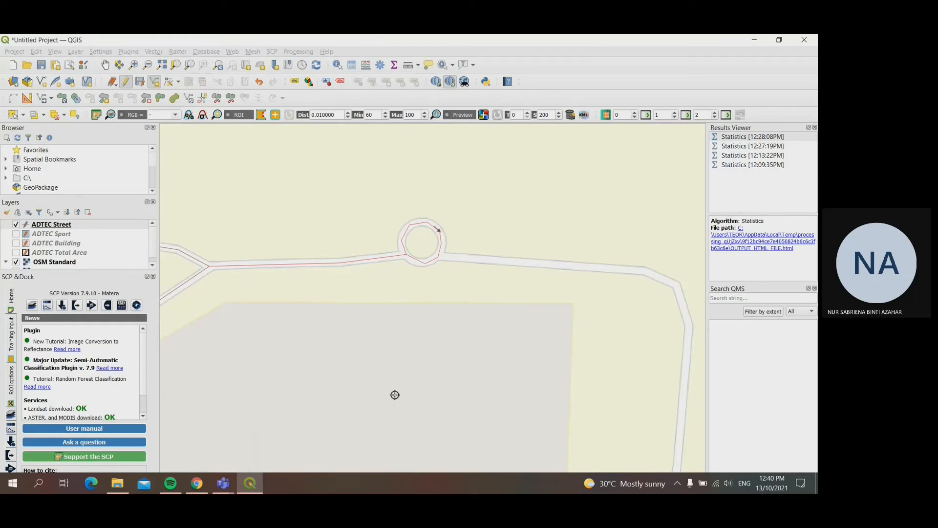
Step: Begin a new street line at the roundabout's east exit and trace it eastward around the bend and down the straight road
left_click(169, 81)
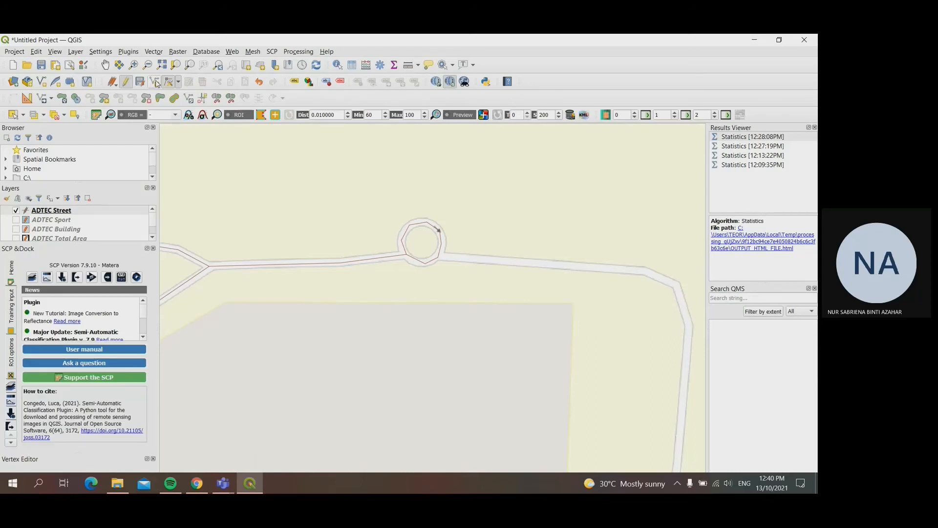
left_click(105, 64)
left_click_drag(478, 291, 259, 269)
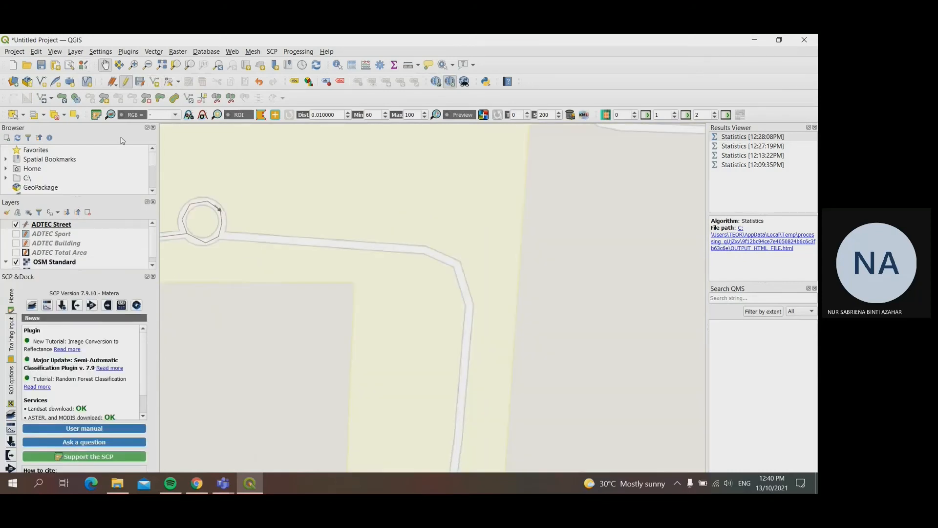
left_click(154, 81)
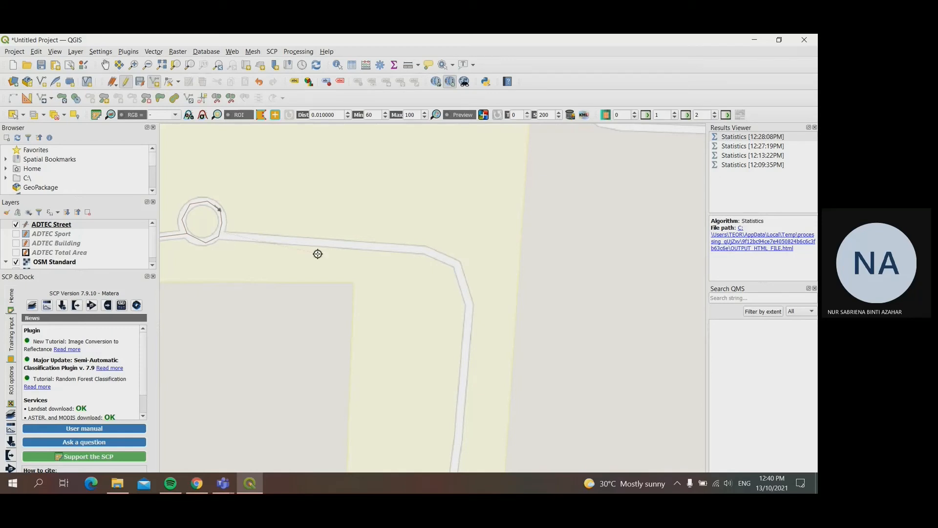
left_click(225, 236)
left_click(423, 250)
left_click(457, 264)
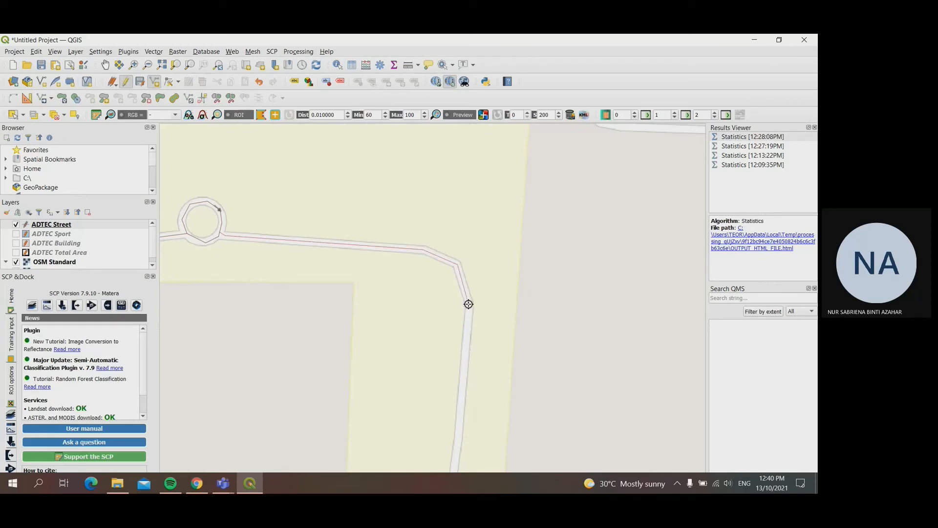
left_click(469, 304)
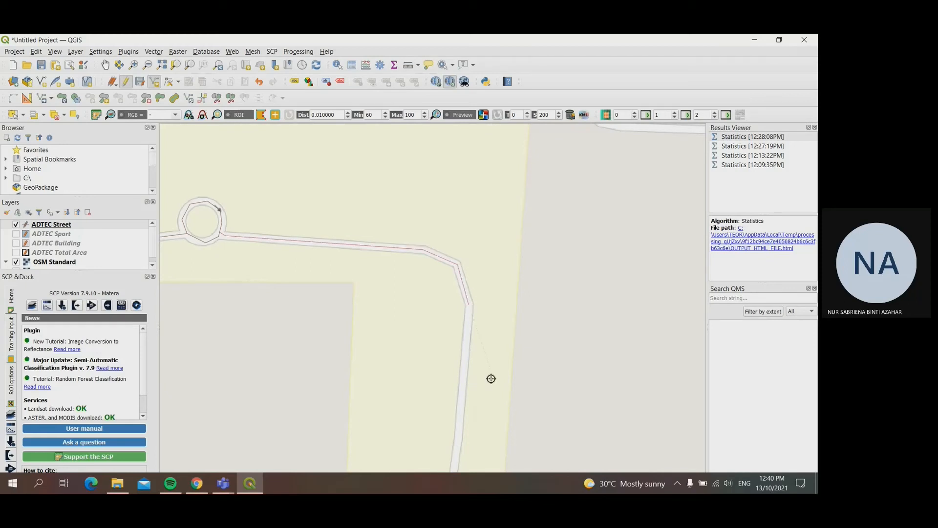
left_click(458, 444)
left_click(454, 468)
Step: Continue the street line south along the gently curving road through the narrow strip of the campus
left_click(105, 65)
left_click_drag(485, 428, 482, 188)
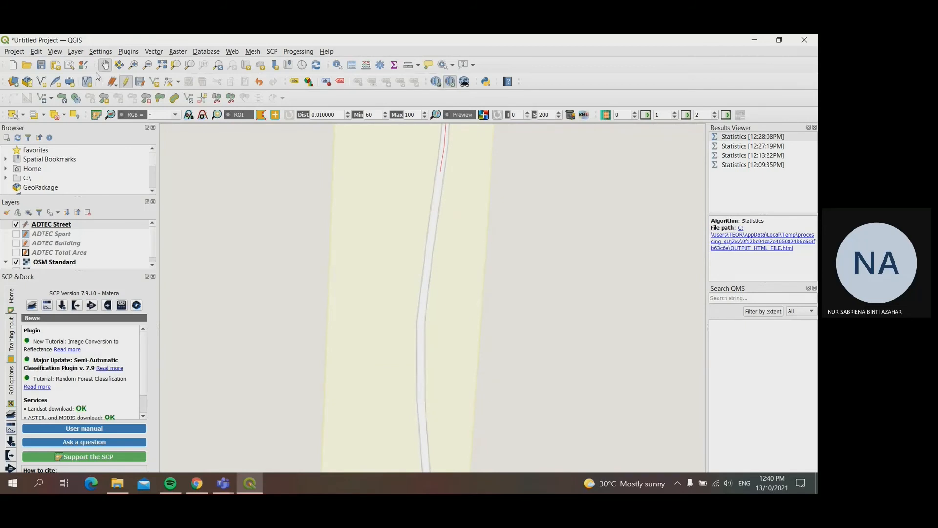
left_click(154, 81)
left_click(421, 329)
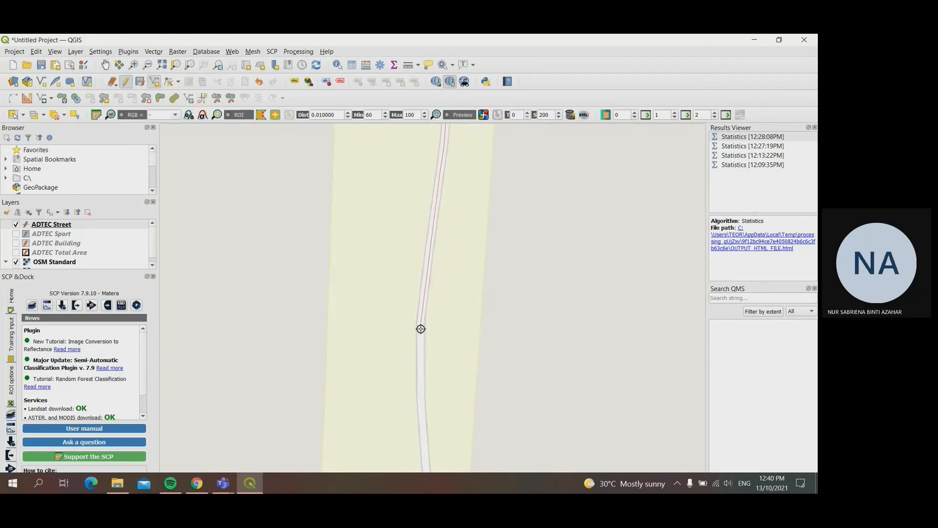
left_click(426, 469)
Step: Extend the street line through the road fork and southeast to the junction beside the small northern building
left_click(105, 64)
left_click_drag(557, 411, 369, 222)
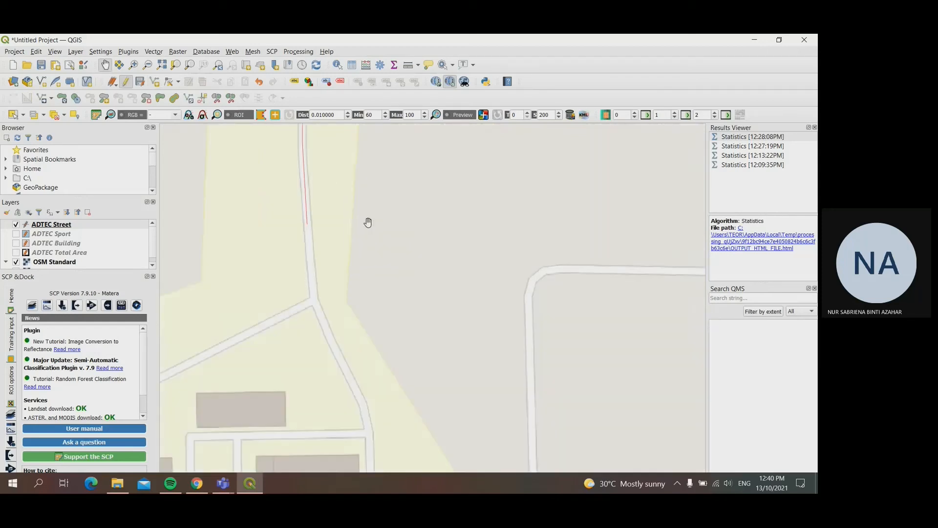
left_click(154, 82)
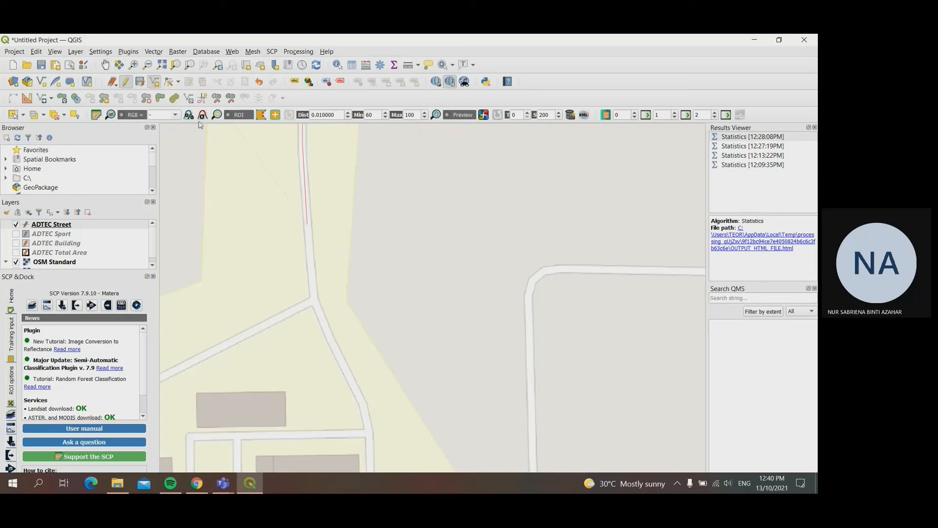
left_click(314, 302)
left_click(364, 407)
left_click(370, 430)
Step: Extend the street line west below the small northern building and south down the lane beside the long western building
left_click(107, 66)
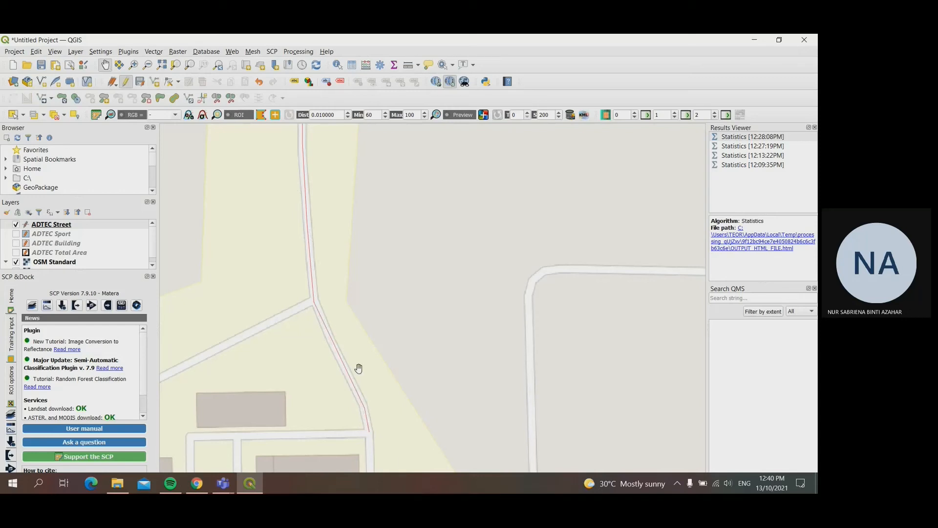
left_click_drag(390, 459, 508, 254)
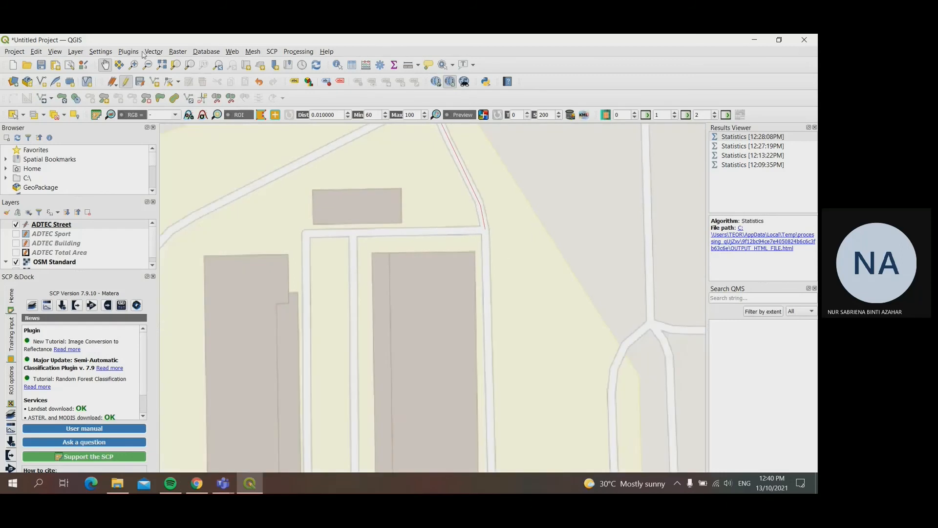
left_click(154, 81)
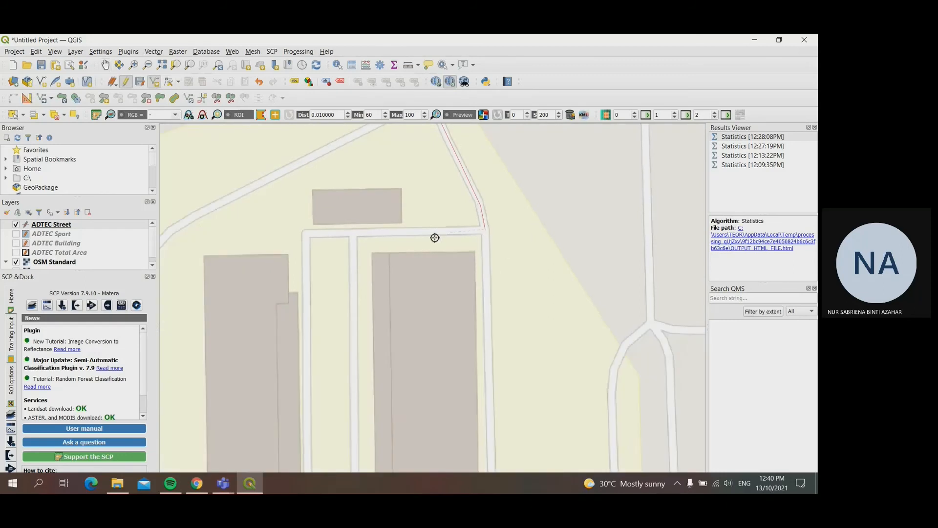
left_click(305, 238)
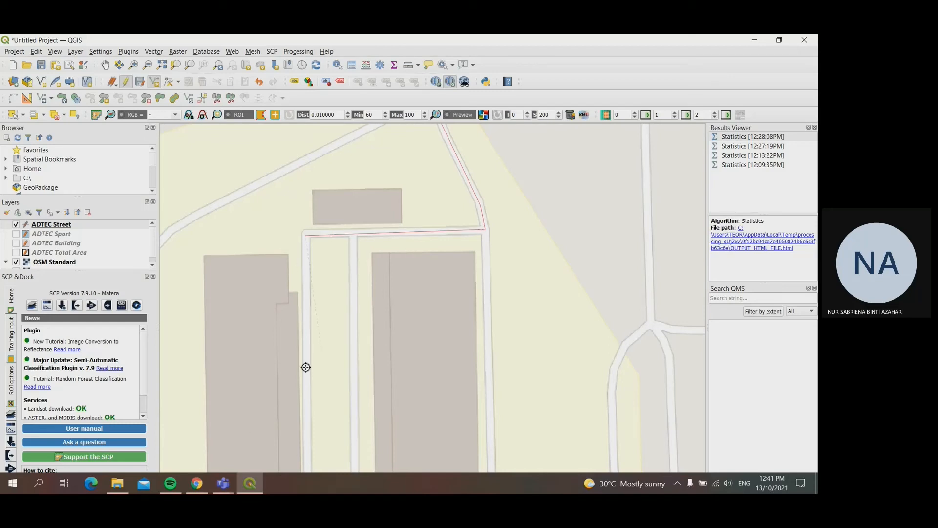
left_click(306, 461)
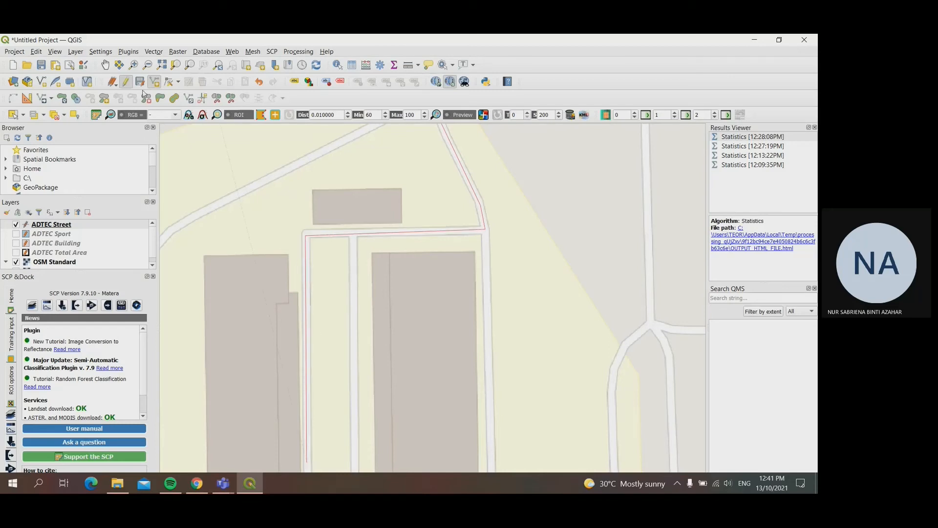
Step: Complete the street line around the U-shaped lane between the two long buildings and save the feature with StreetNum 04
left_click(105, 64)
left_click_drag(362, 422, 365, 316)
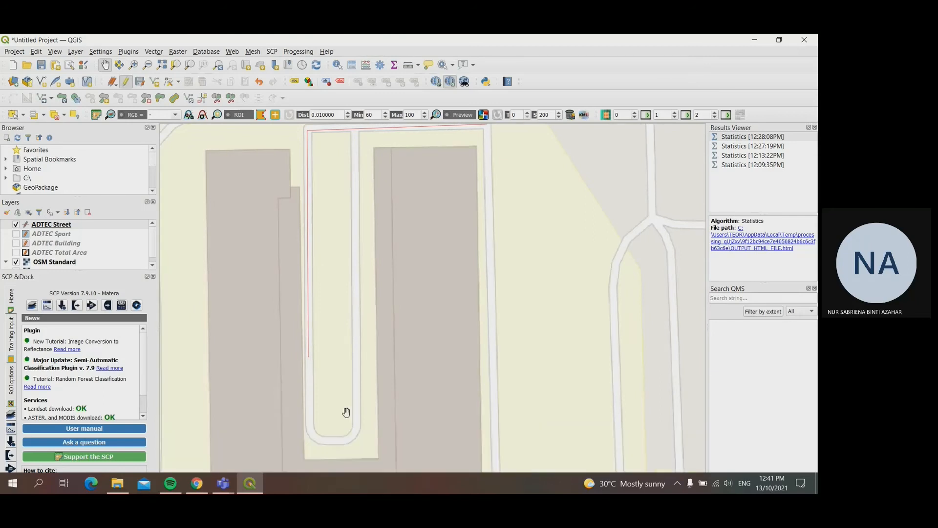
left_click(154, 82)
left_click(309, 429)
left_click(318, 439)
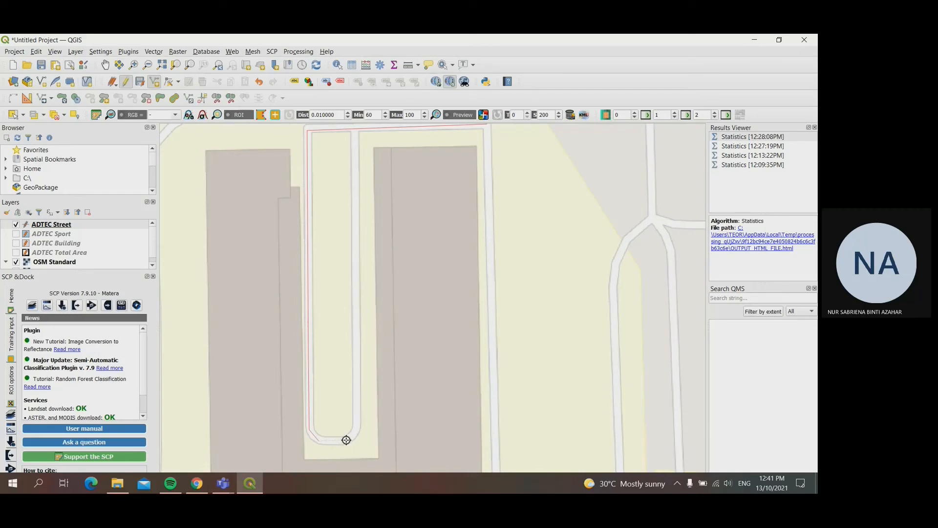
left_click(346, 439)
left_click(357, 429)
left_click(354, 128)
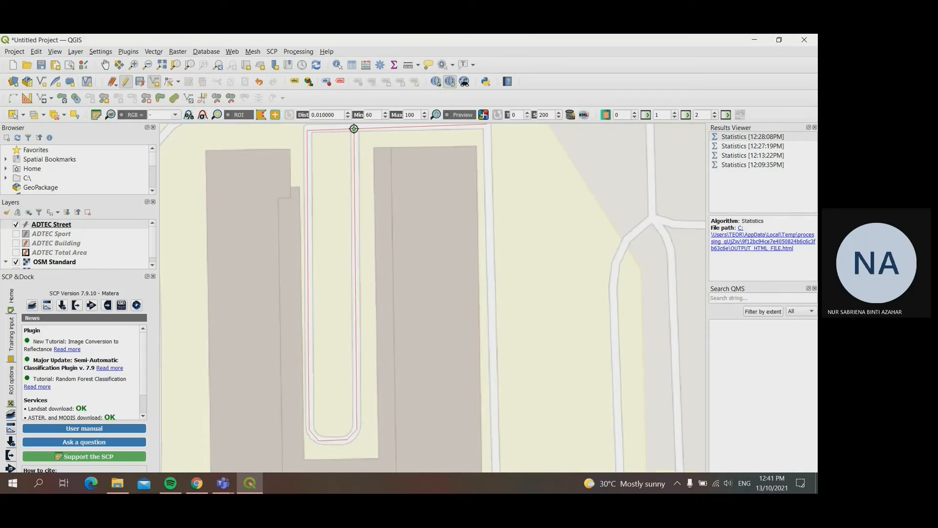
right_click(354, 129)
type("04")
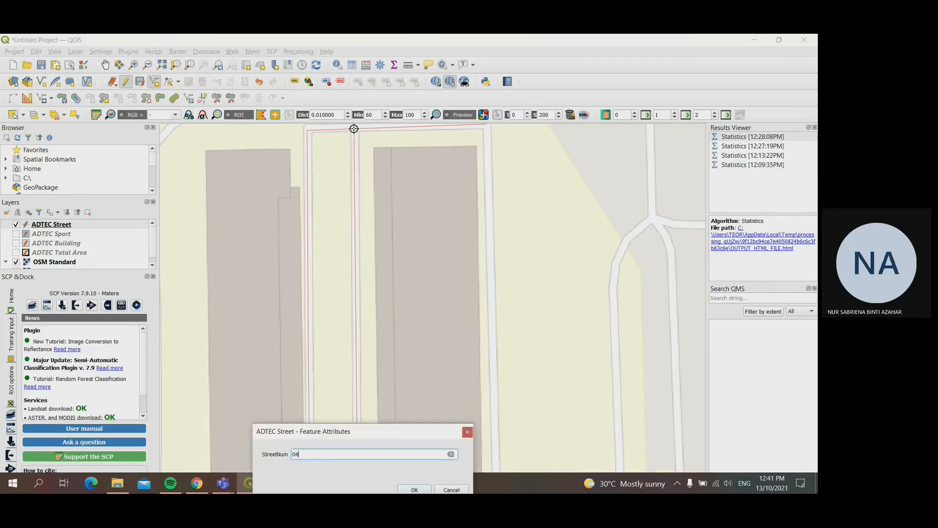
key("Return")
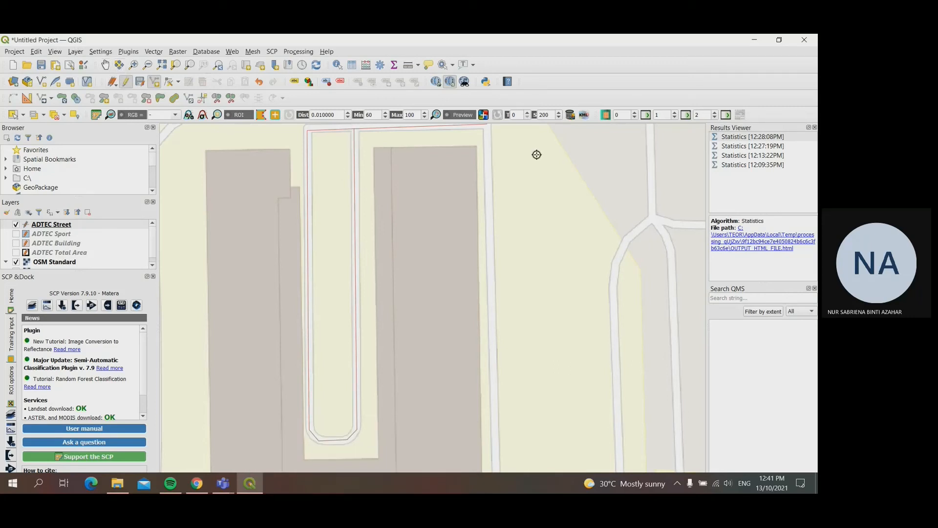
Step: Trace a street line south along the road east of the long buildings, then west down the dead-end lane below them, and save the feature
left_click(488, 124)
right_click(495, 461)
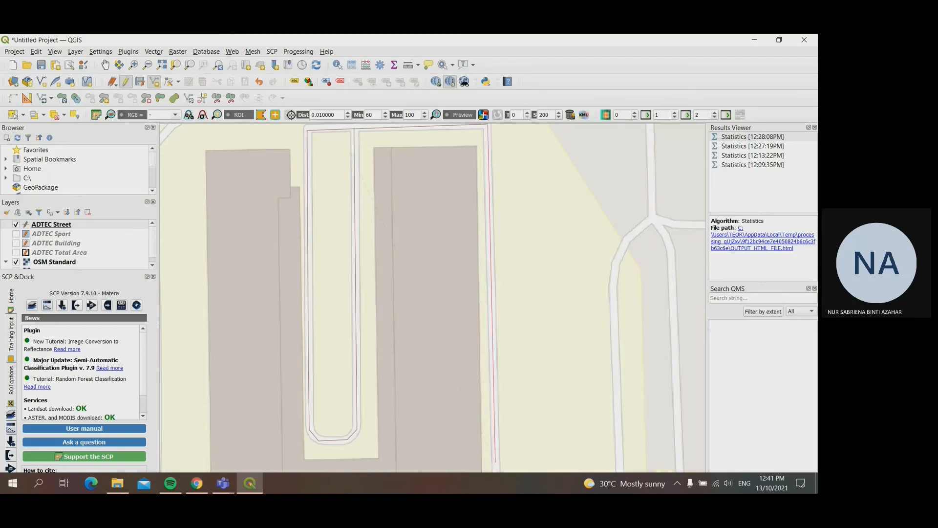
left_click(105, 65)
left_click_drag(412, 399, 411, 250)
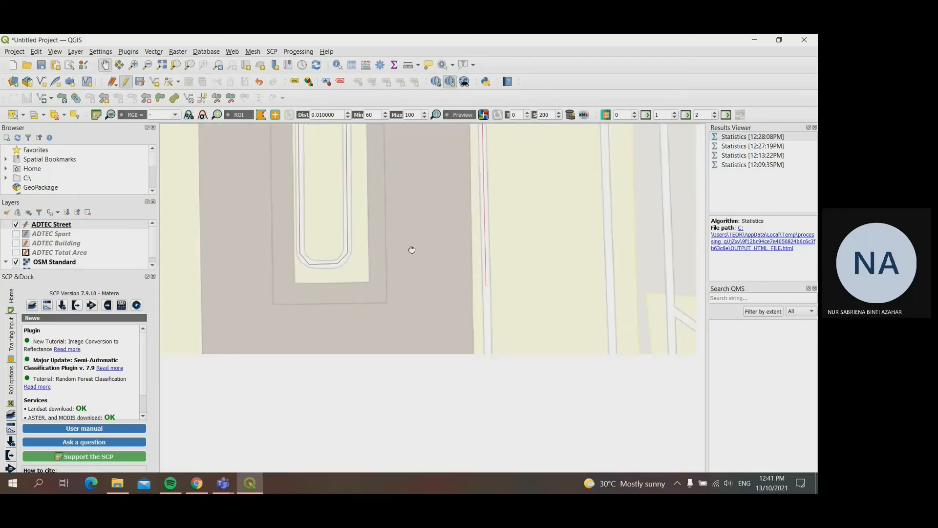
left_click_drag(434, 433, 434, 380)
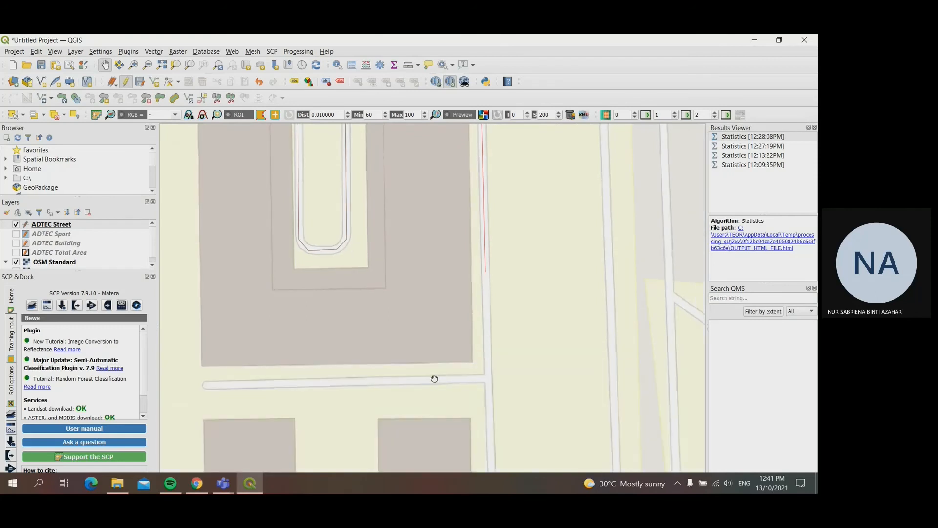
left_click(155, 81)
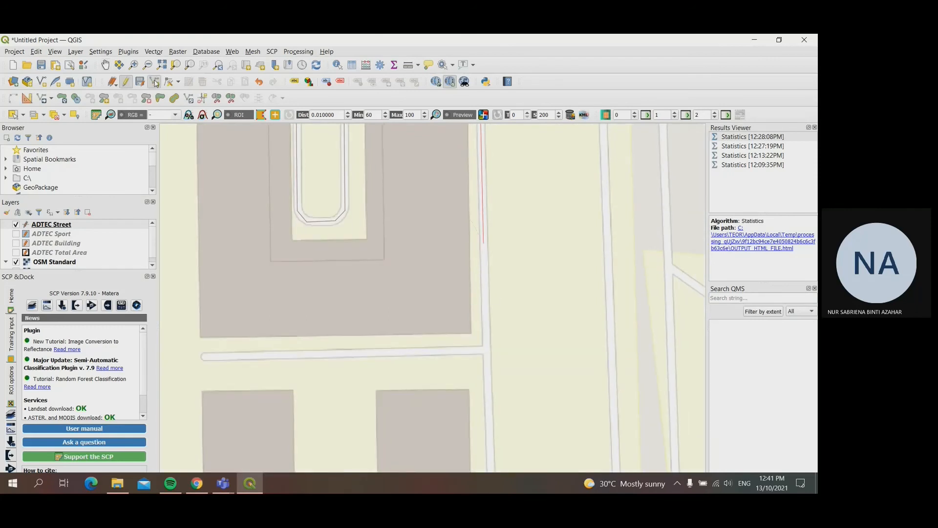
left_click(486, 348)
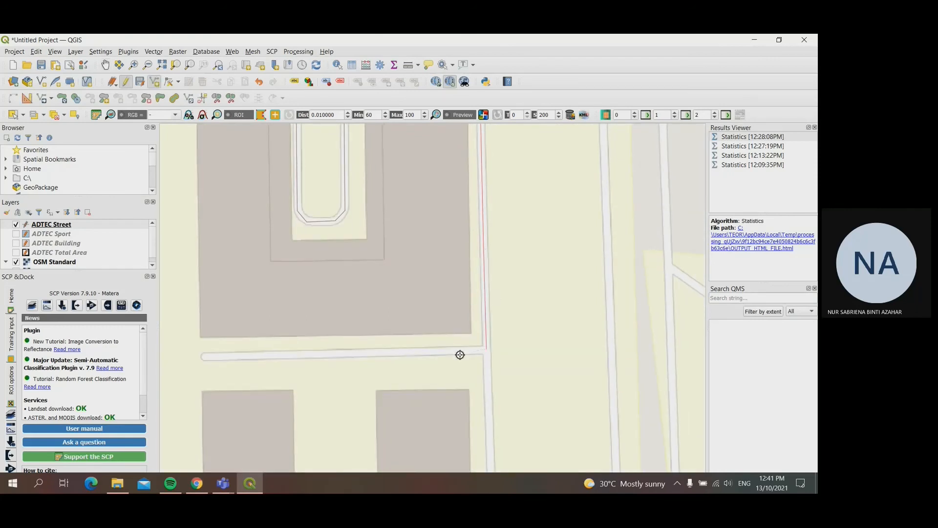
left_click(203, 356)
right_click(203, 356)
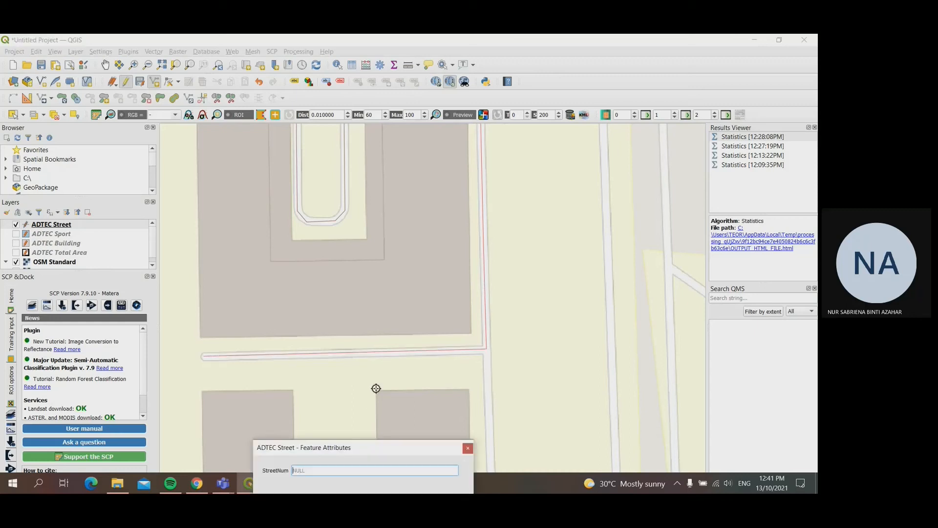
key("Return")
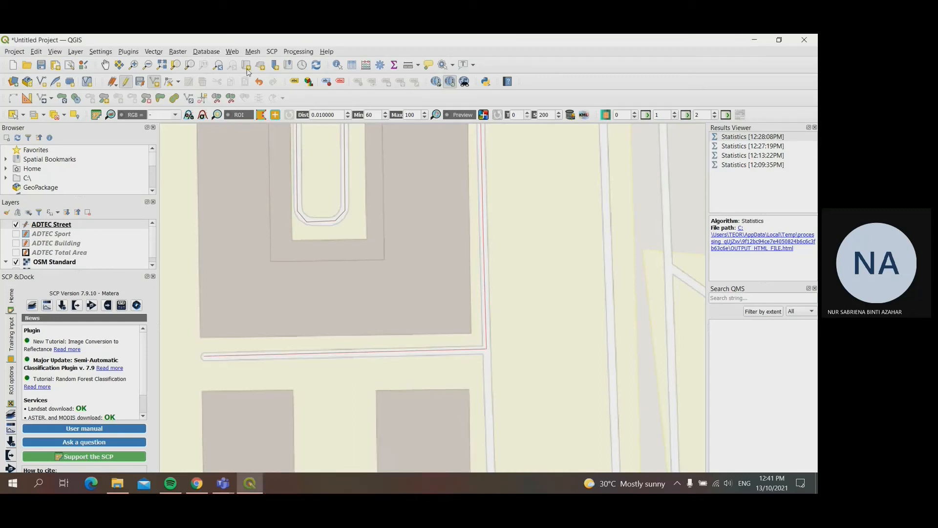
Step: Start a street line at the dead-end lane's junction and run it south along the road to the bend at the parking area
left_click(106, 65)
left_click_drag(377, 419, 384, 178)
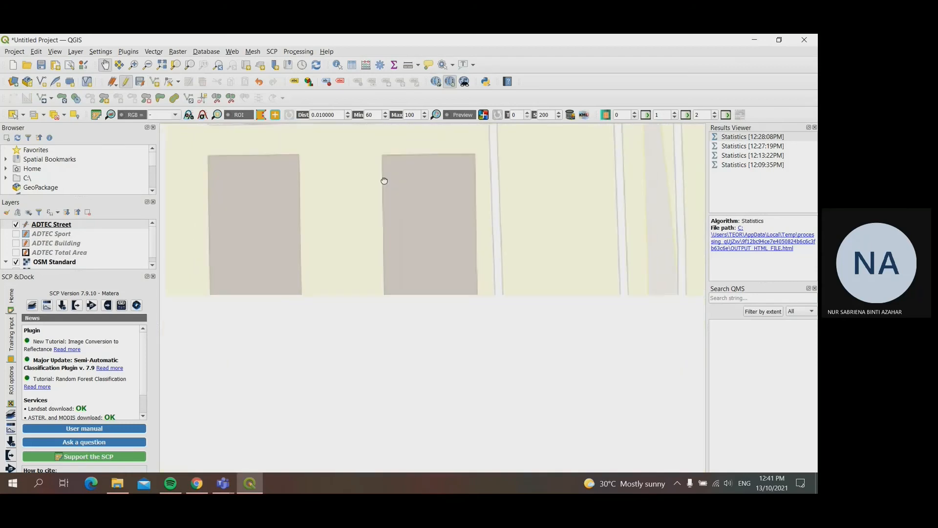
left_click_drag(417, 240, 403, 285)
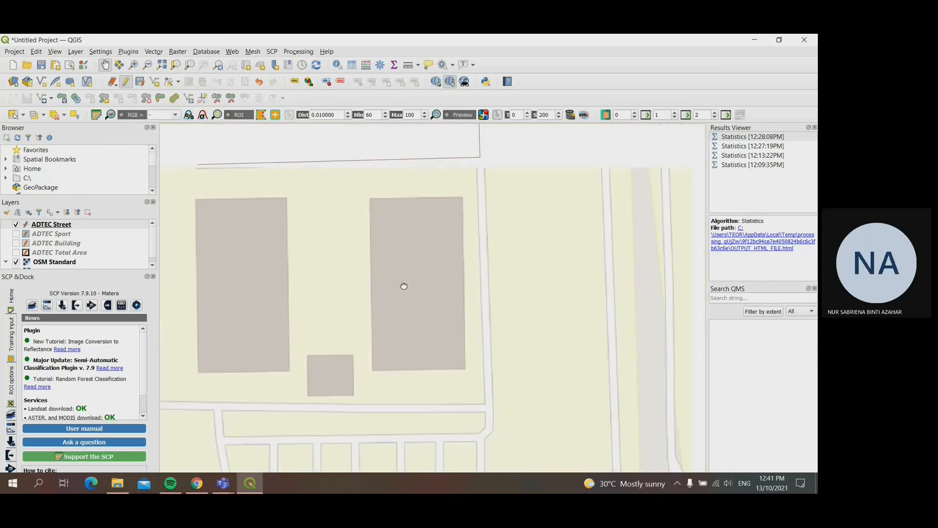
left_click(158, 85)
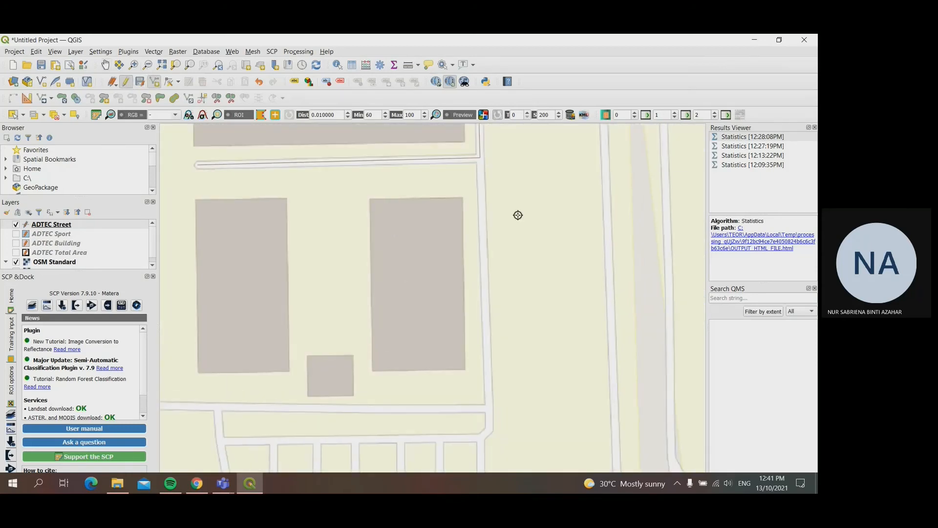
left_click(480, 157)
left_click(490, 425)
left_click(482, 436)
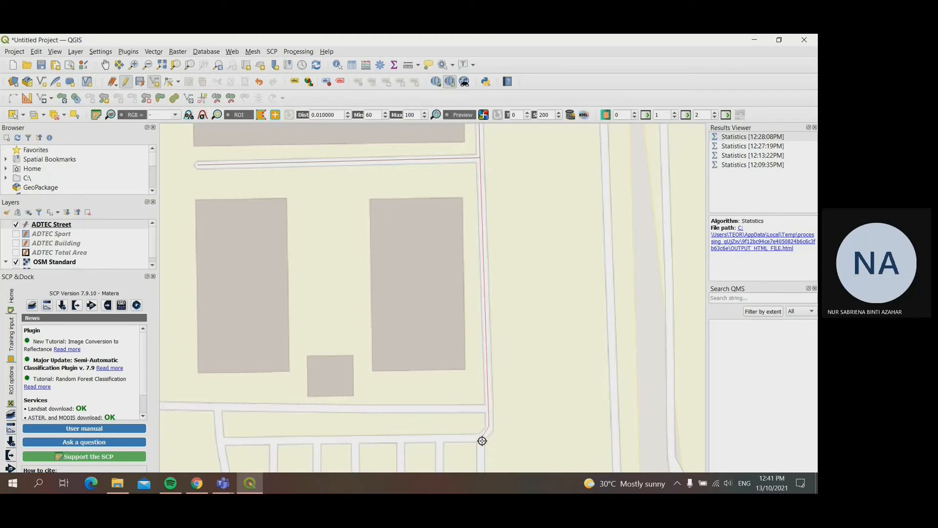
Step: Extend the street line around the east, south and curved west edges of the parking area to its northwest bay corner
left_click(106, 64)
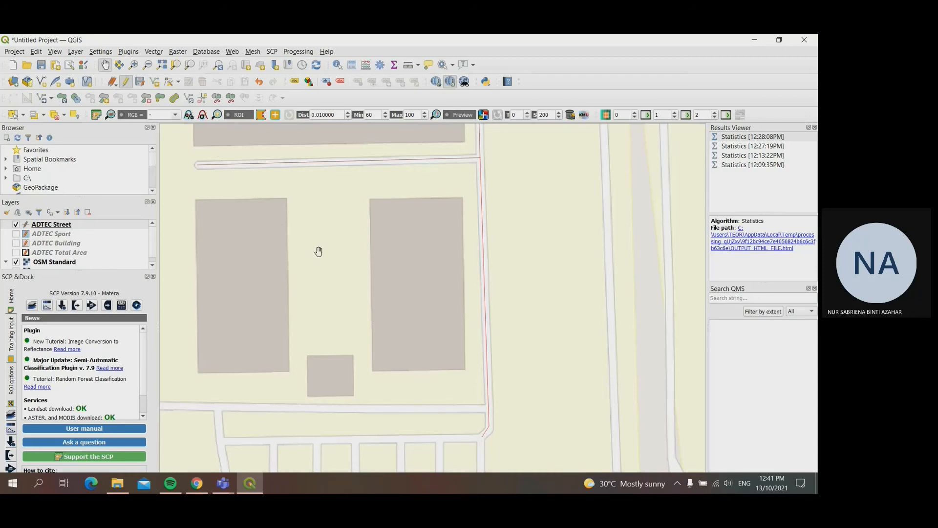
left_click_drag(497, 442, 532, 318)
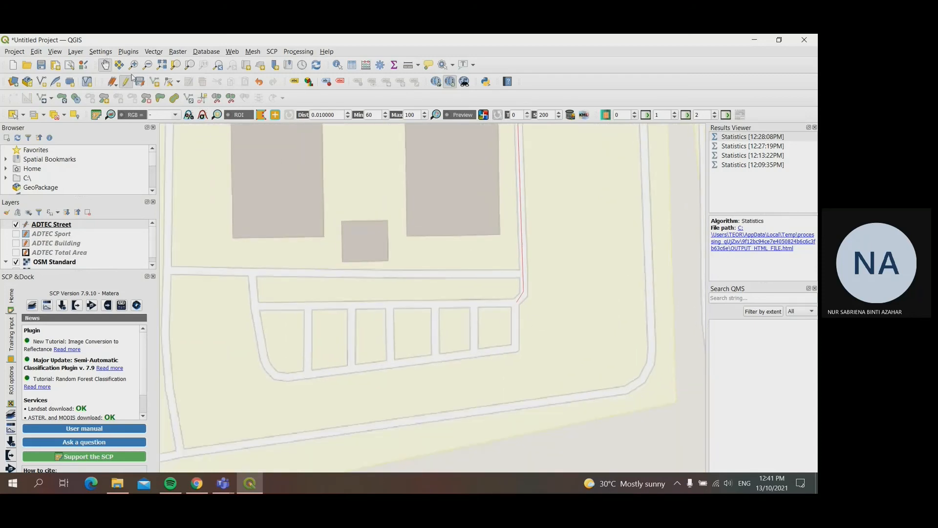
left_click(154, 81)
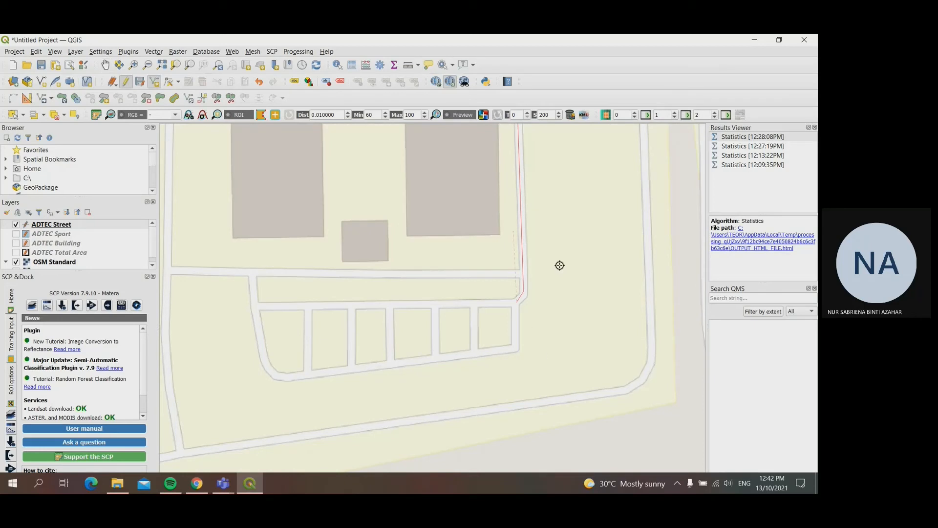
left_click(517, 347)
left_click(286, 378)
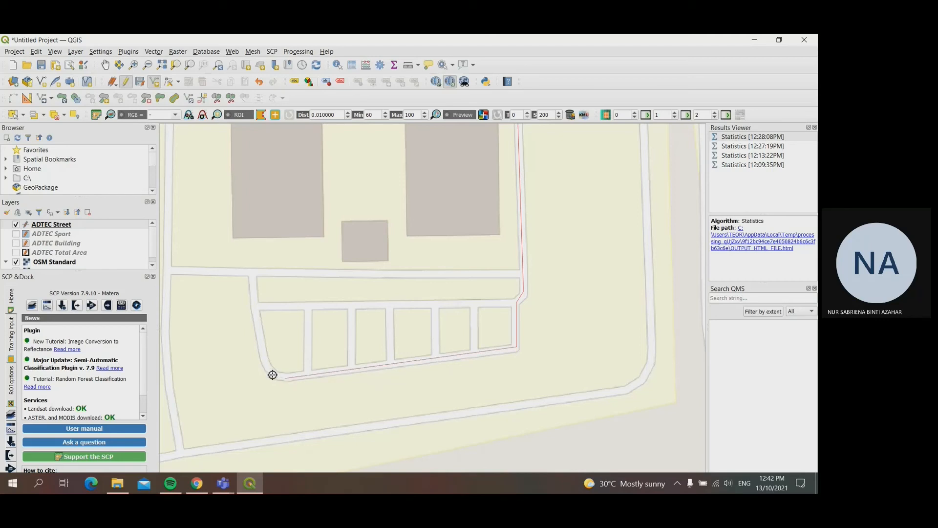
left_click(267, 368)
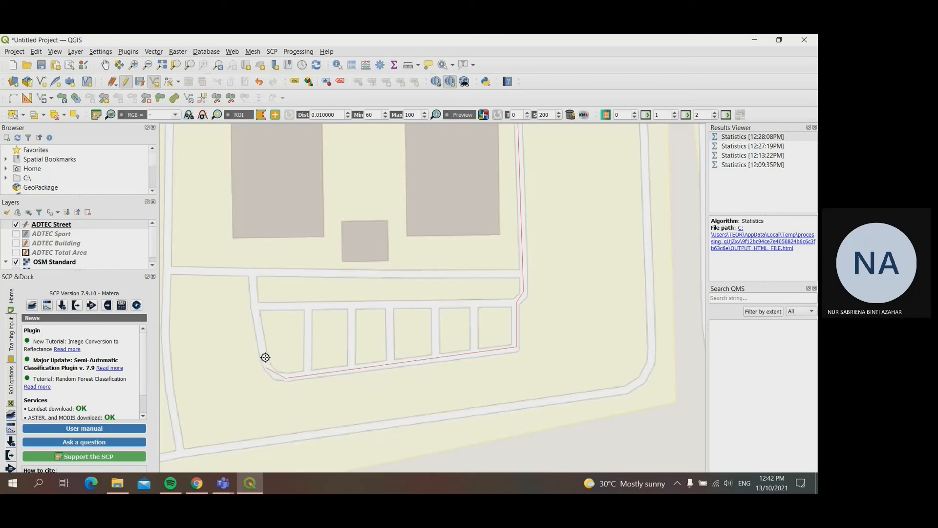
left_click(255, 305)
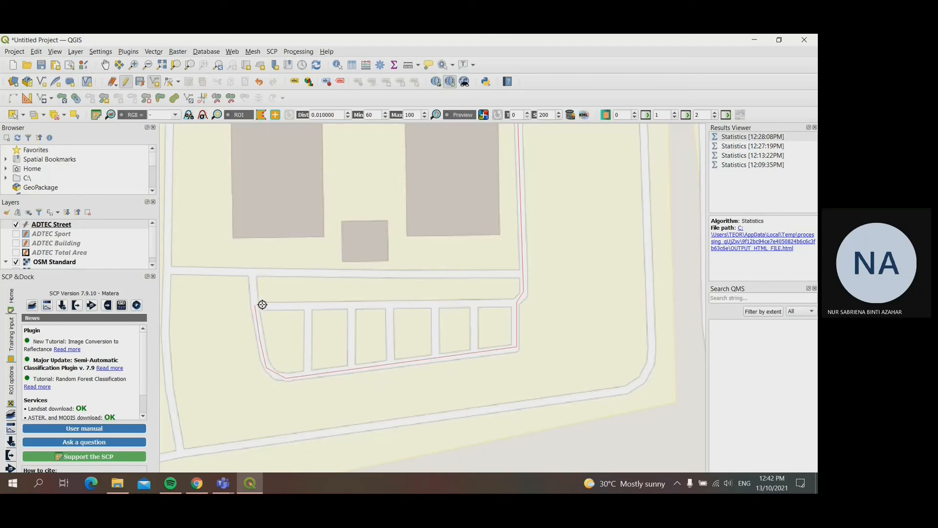
Step: Complete the street line along the westernmost bay's north edge and down the first dividing lane, and save the feature with its street number
left_click(308, 306)
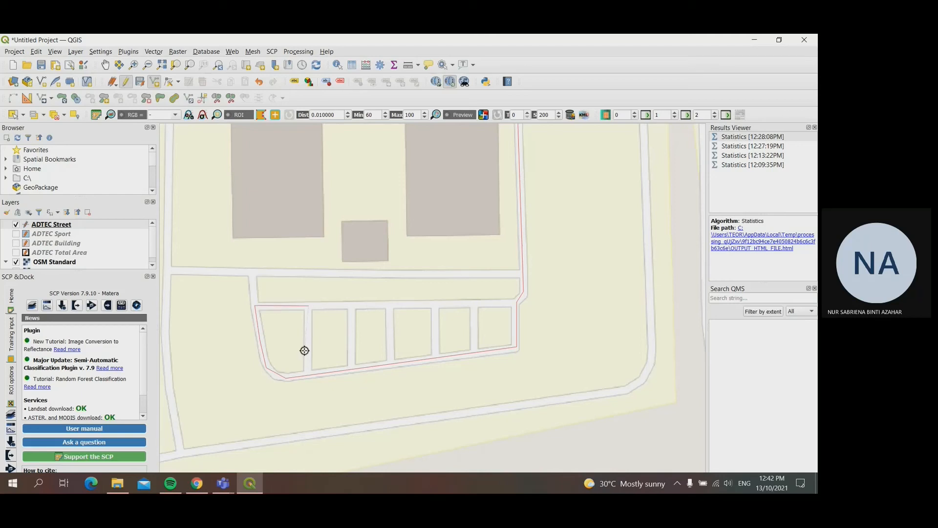
left_click(308, 376)
right_click(308, 374)
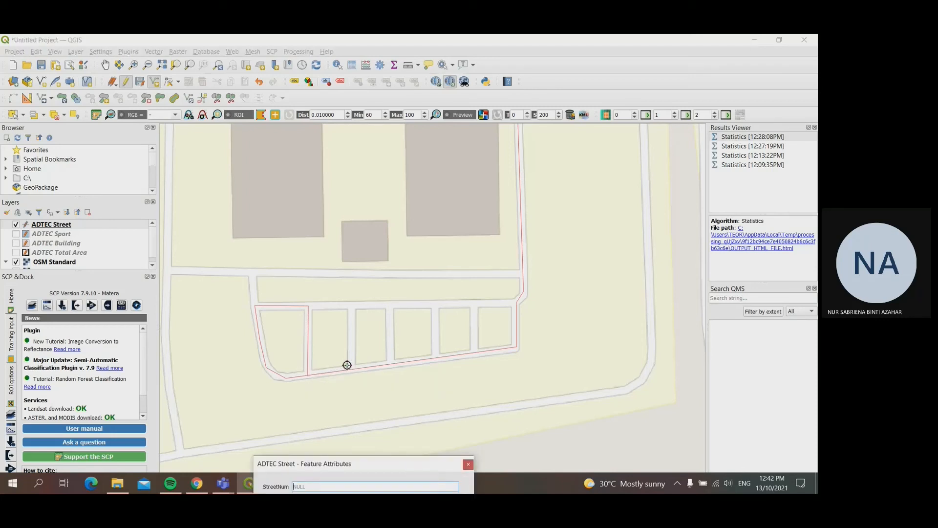
left_click_drag(390, 462, 387, 417)
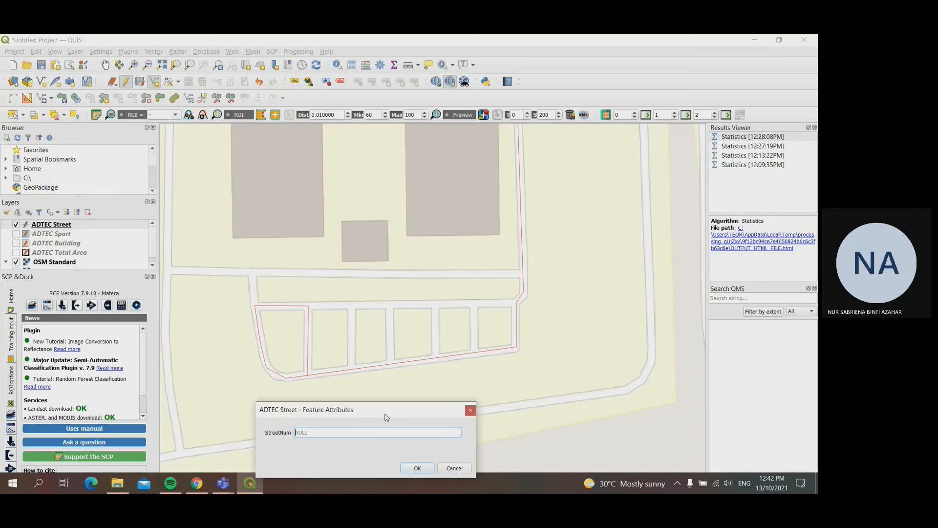
type("05")
key("Return")
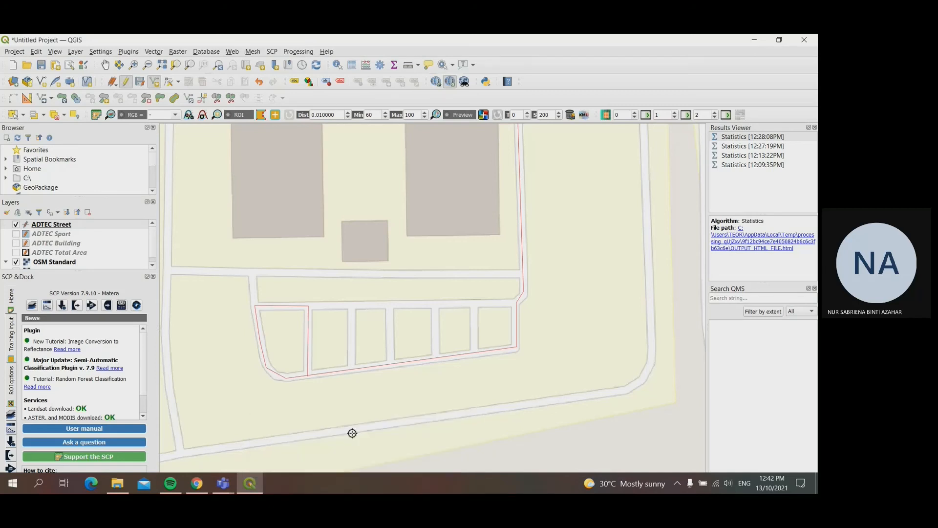
Step: Trace a street line along the second bay's north edge and down the second dividing lane, and save it with StreetNum 06
left_click(309, 306)
left_click(352, 306)
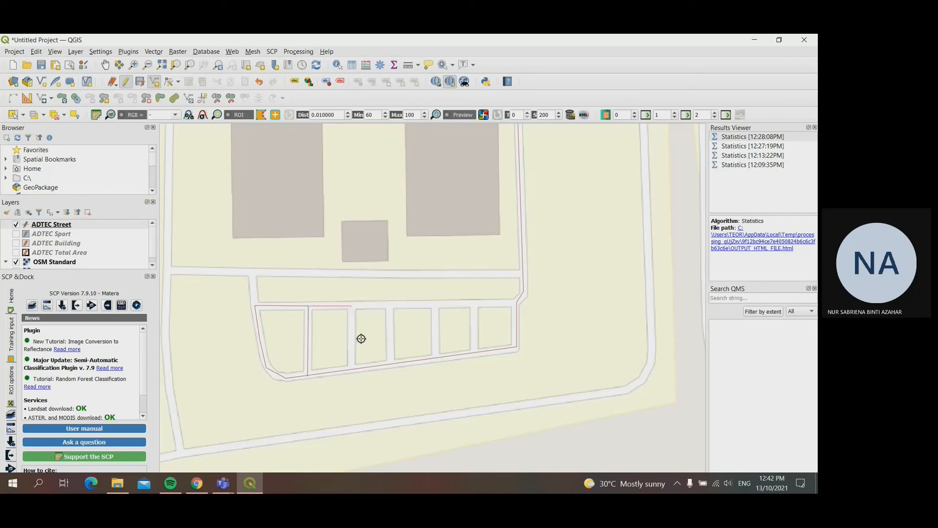
left_click(351, 369)
right_click(350, 369)
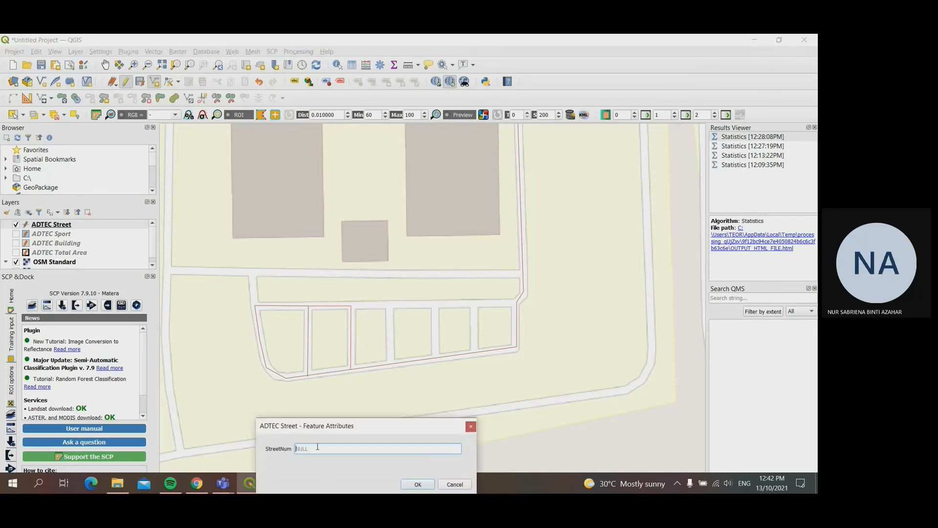
type("06")
key("Return")
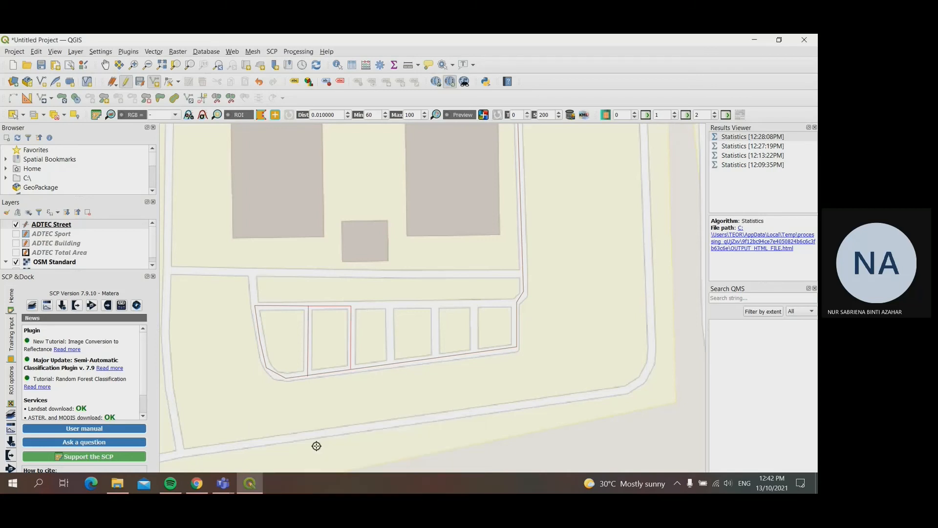
Step: Trace a street line along the third bay's north edge and down the third dividing lane, and save it with StreetNum 07
left_click(353, 305)
left_click(390, 306)
left_click(393, 363)
right_click(393, 363)
type("07")
key("Return")
Step: Trace a street line along the fourth bay's north edge and down the fourth dividing lane, and save the feature
left_click(389, 305)
left_click(436, 305)
left_click(436, 357)
right_click(437, 357)
key("Return")
Step: Trace a street line along the fifth bay's north edge and down the fifth dividing lane, and save it with its street number
left_click(437, 305)
left_click(474, 305)
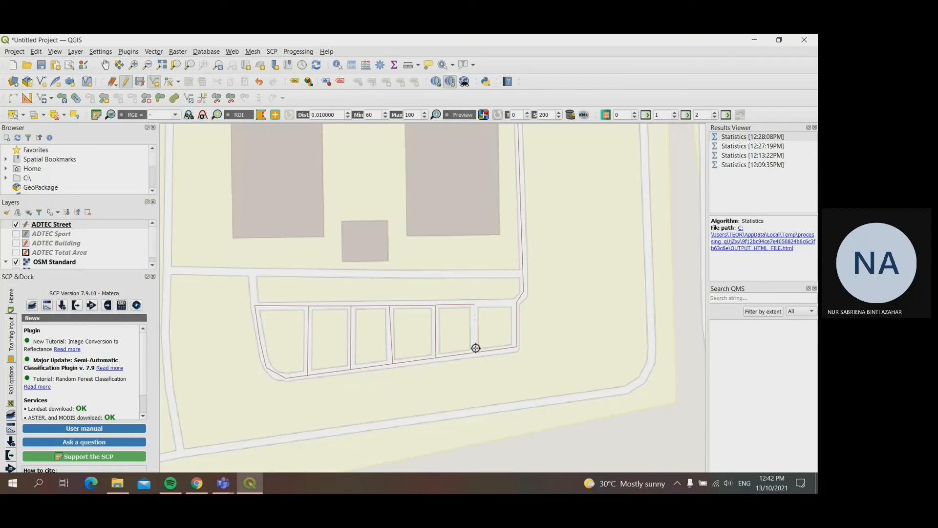
left_click(475, 352)
right_click(475, 351)
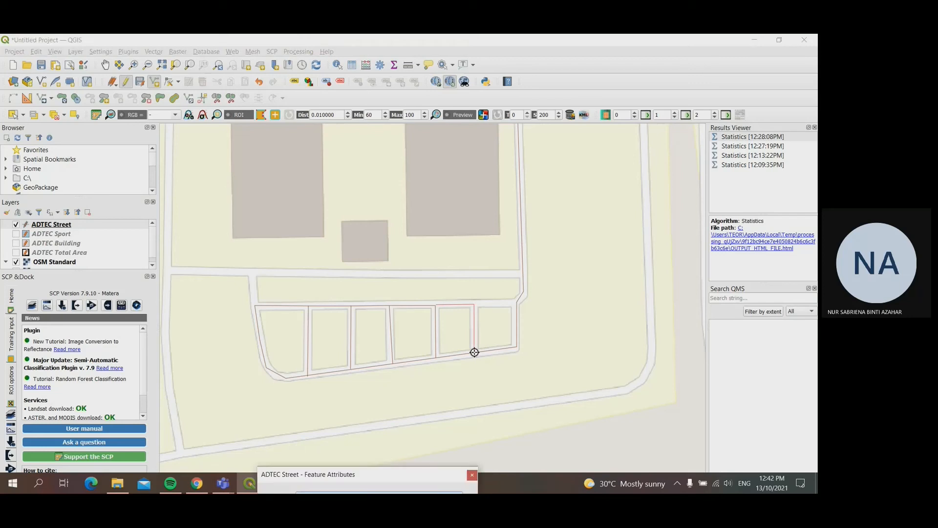
left_click_drag(358, 473, 367, 409)
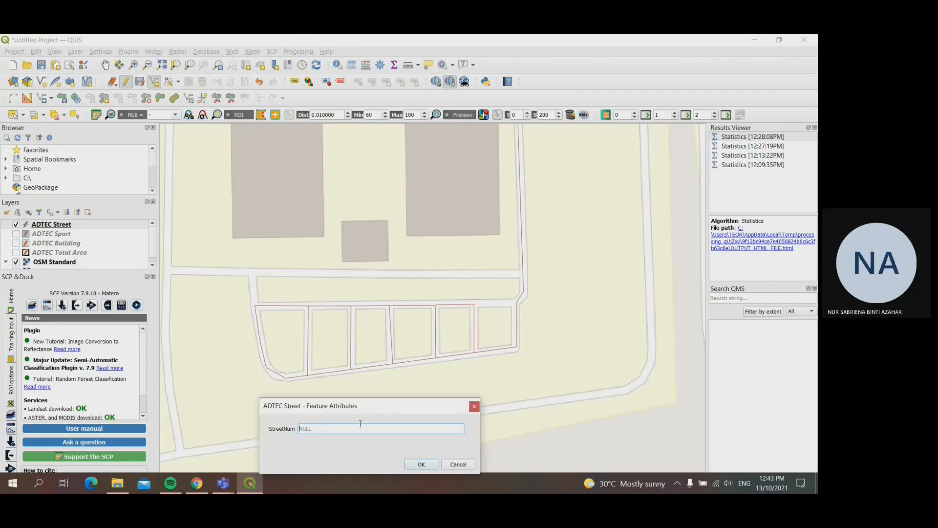
type("09")
key("Return")
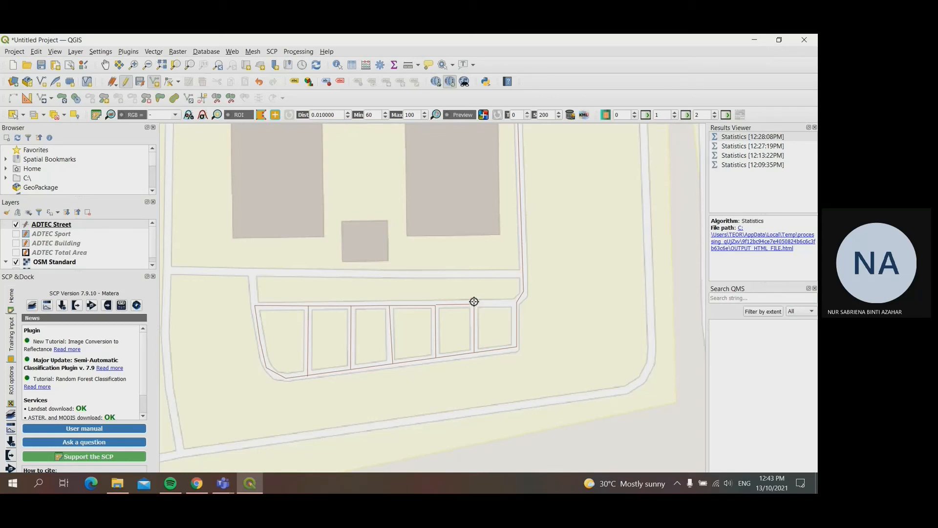
Step: Trace a short street line along the easternmost bay's north edge to the road bend and save the feature
left_click(474, 304)
right_click(516, 304)
key("Return")
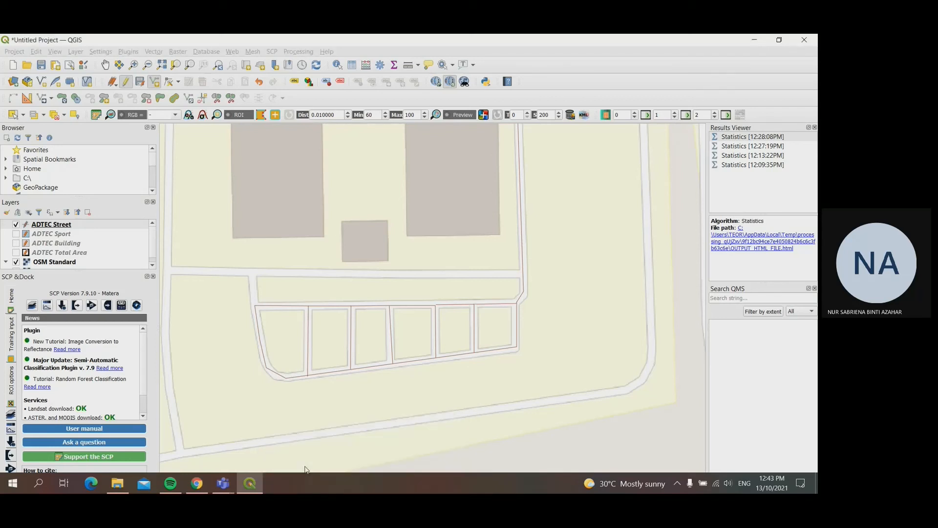
Step: Trace a street line west along the lane north of the parking bays and south to their northwest corner, and save the feature
left_click(522, 273)
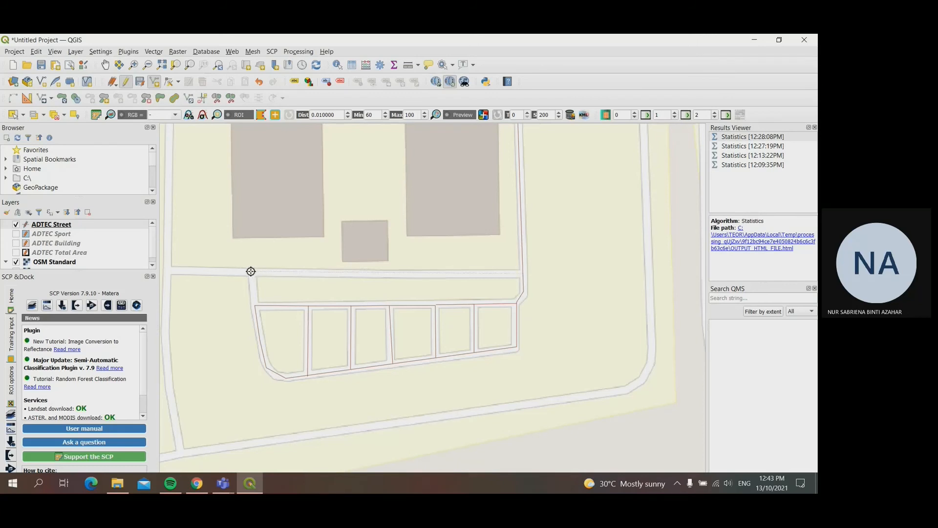
left_click(251, 272)
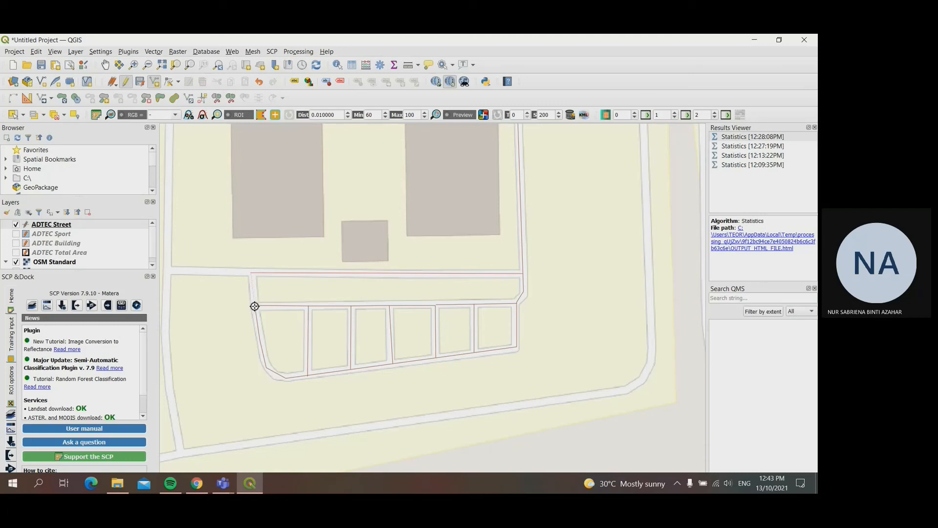
left_click(254, 306)
right_click(254, 306)
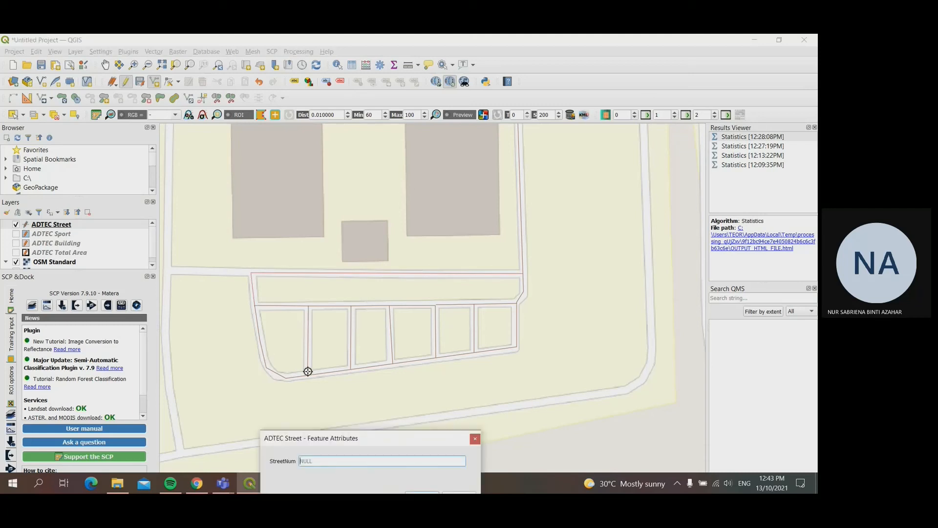
key("Return")
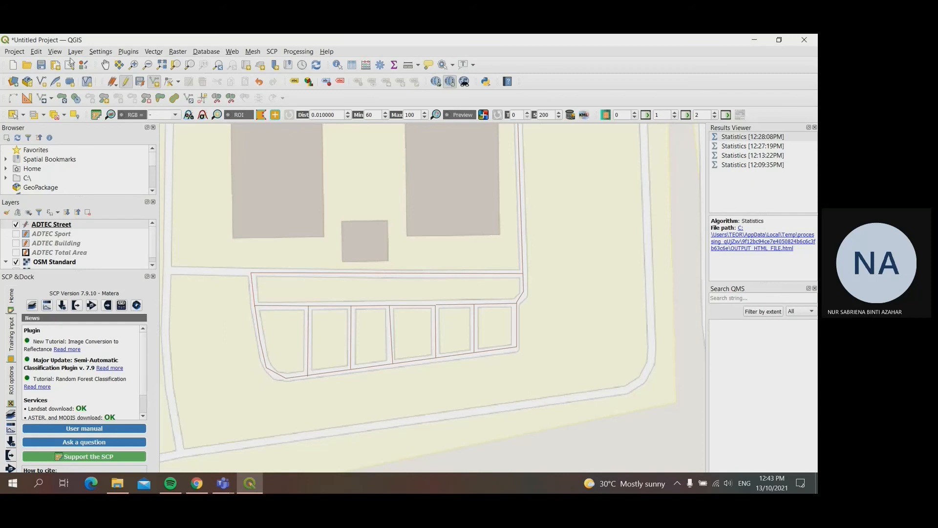
Step: Start a street line at the parking lane's northwest corner, running west to the main road and north along it
left_click(105, 65)
left_click_drag(245, 282, 412, 289)
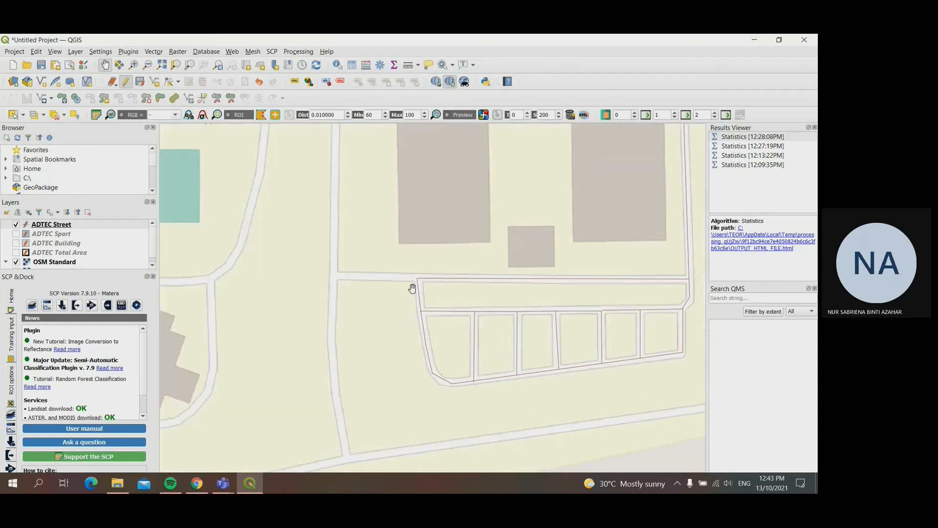
scroll(408, 303, "up", 1)
scroll(362, 259, "down", 2)
left_click_drag(381, 223, 393, 313)
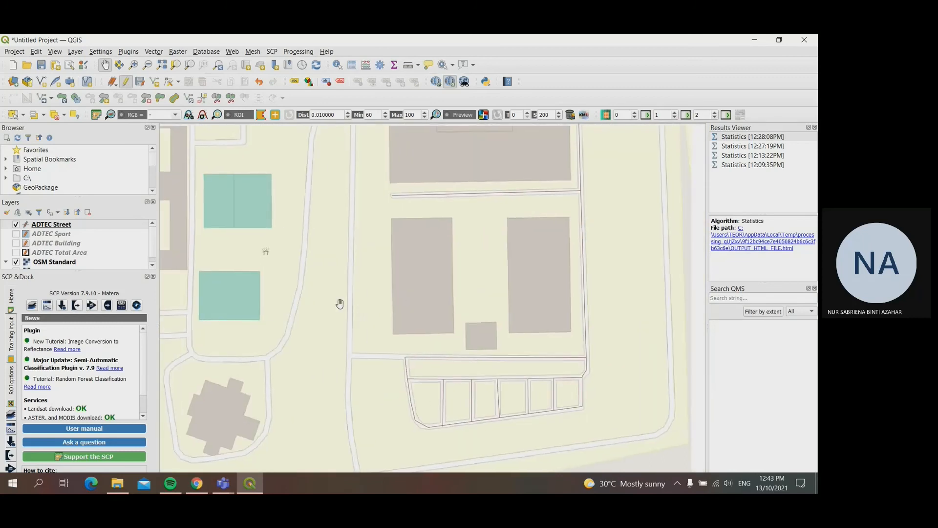
left_click(155, 83)
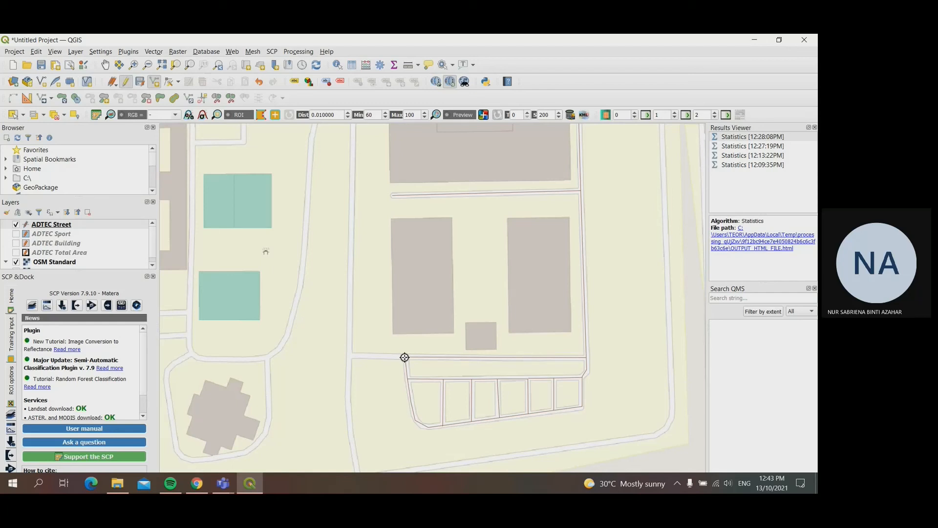
left_click(405, 358)
left_click(351, 357)
left_click(353, 162)
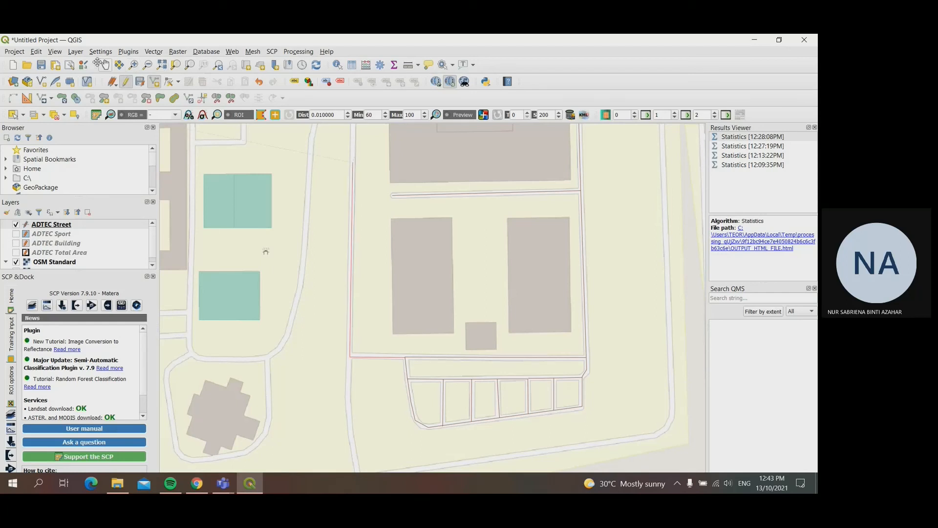
Step: Continue the street line north along the main road and around its bend to the northern junction, and save it as street 12
left_click(102, 64)
left_click_drag(384, 163, 373, 339)
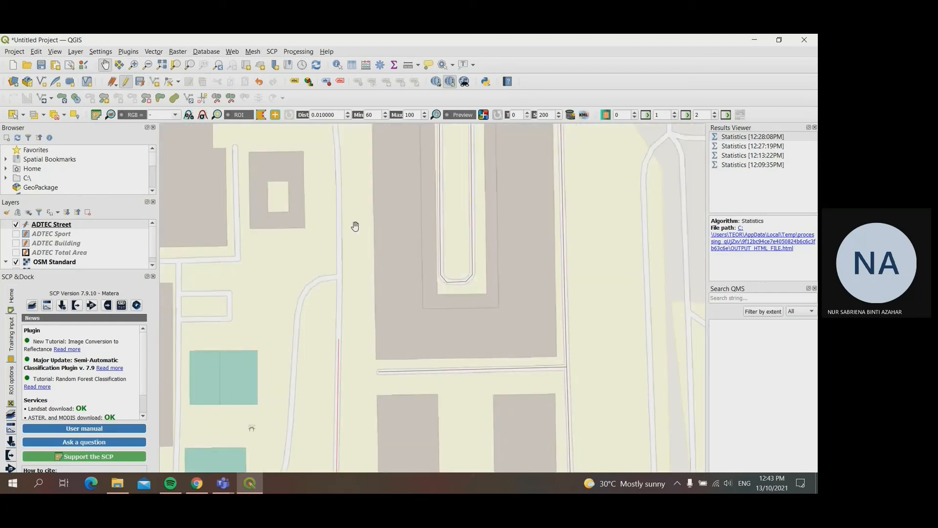
left_click(154, 82)
left_click(338, 150)
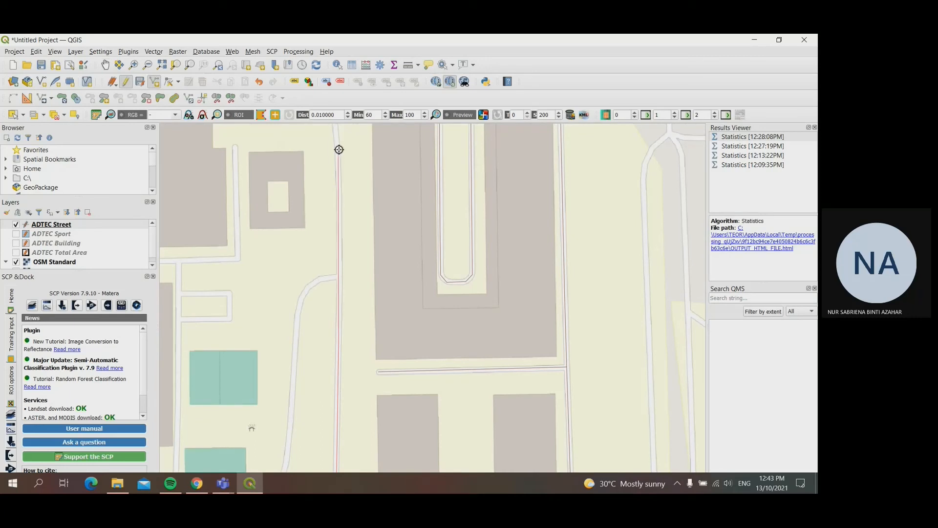
left_click(105, 64)
left_click_drag(276, 149, 269, 296)
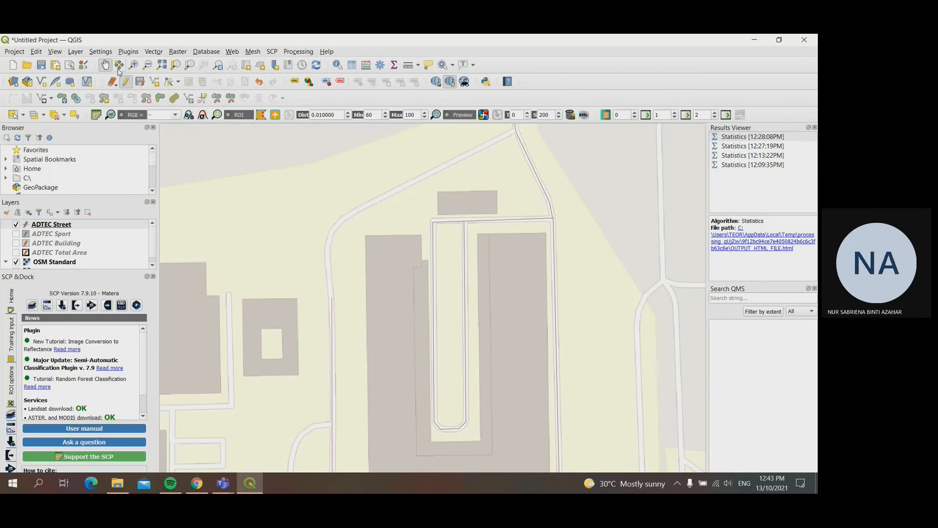
left_click(155, 81)
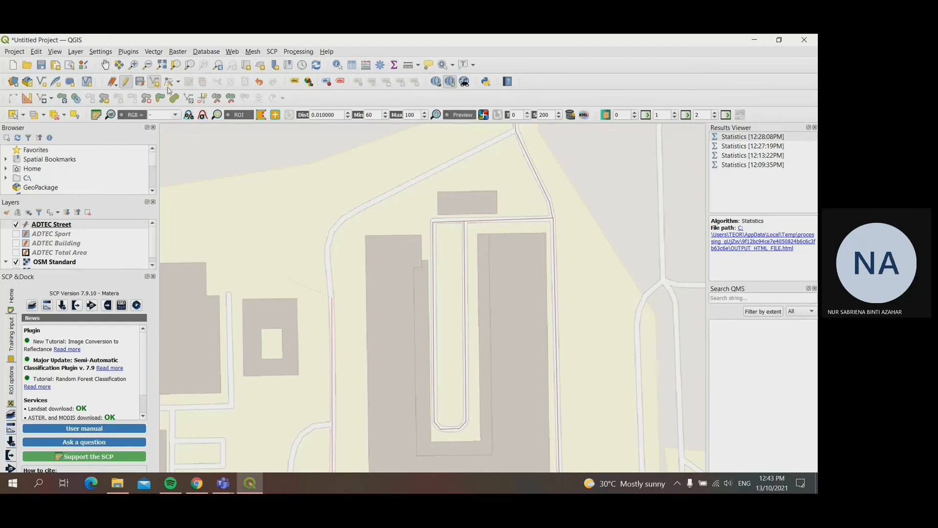
left_click(324, 249)
left_click(340, 219)
left_click(516, 130)
right_click(516, 130)
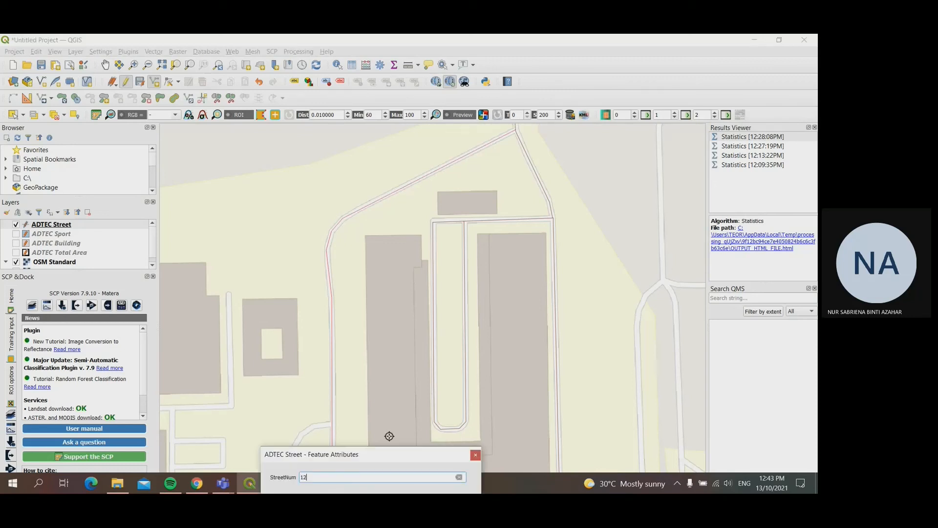
key("Return")
Step: Start a street line at the main road's western side junction, following the curved road south past the sports courts
left_click(105, 64)
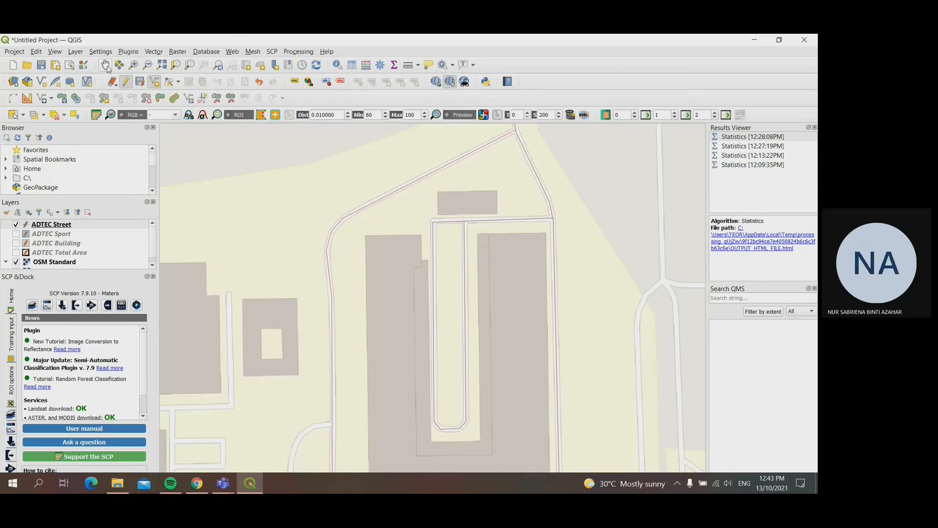
left_click_drag(383, 381, 471, 167)
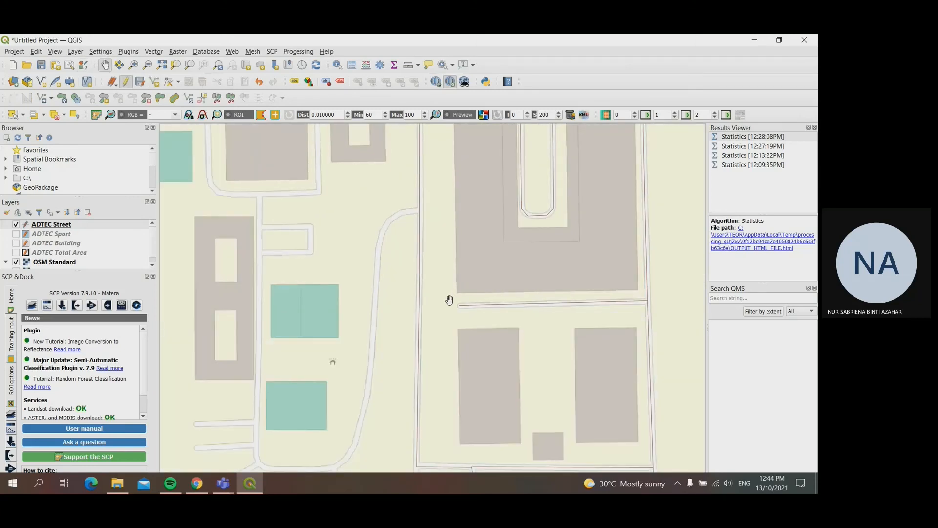
left_click(155, 81)
left_click(399, 214)
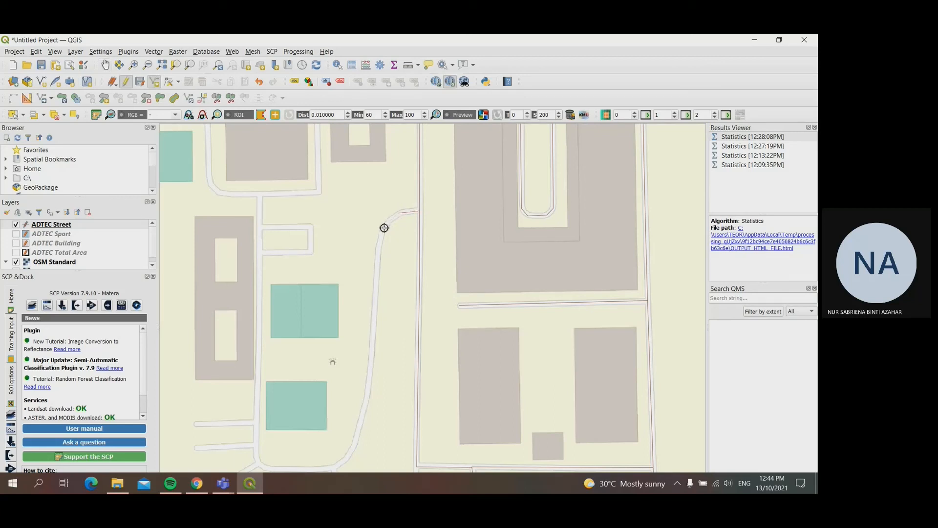
left_click(382, 230)
left_click(368, 389)
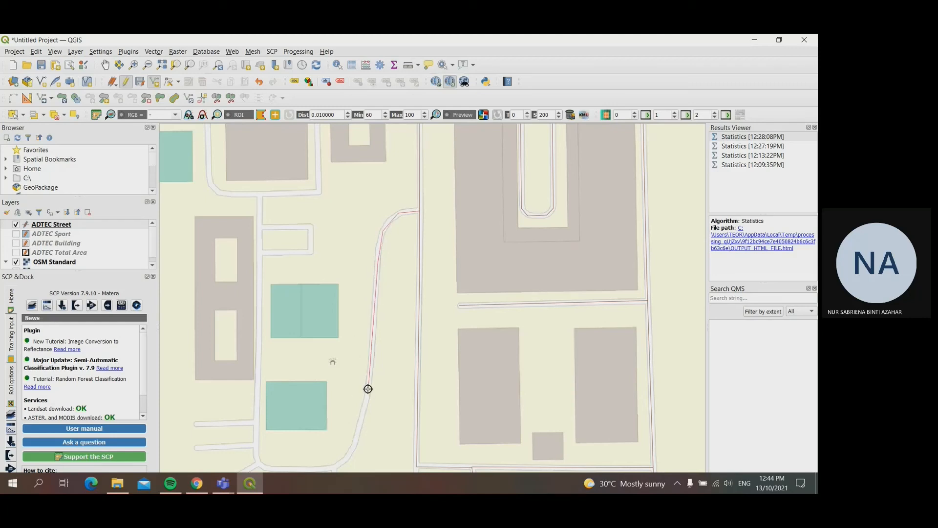
left_click(356, 436)
Step: Continue the street line around the southern bend and west to the junction northwest of the irregularly shaped building
left_click(105, 65)
left_click_drag(415, 411, 473, 352)
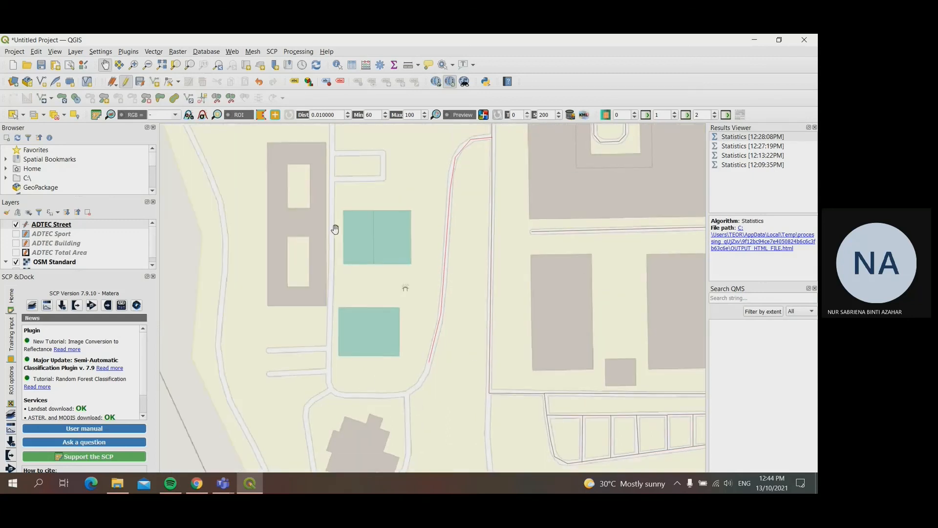
left_click_drag(344, 345, 348, 295)
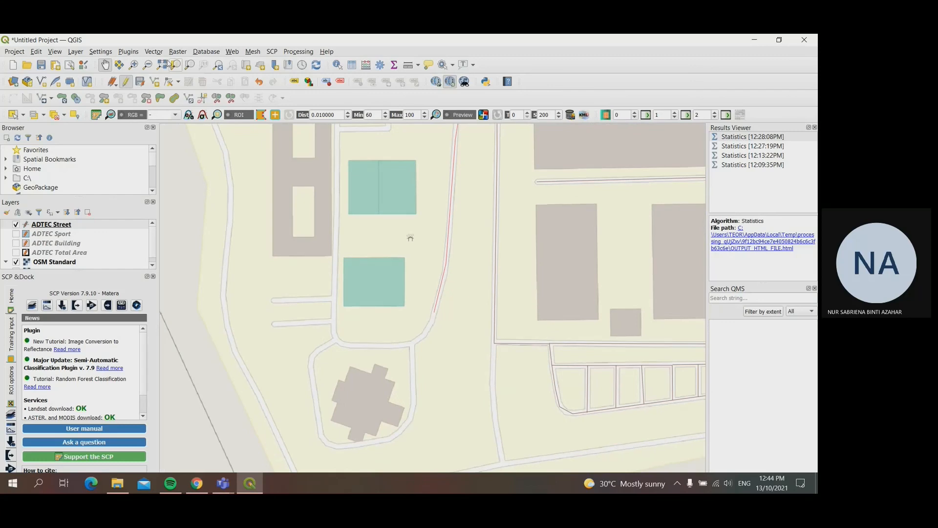
left_click(155, 82)
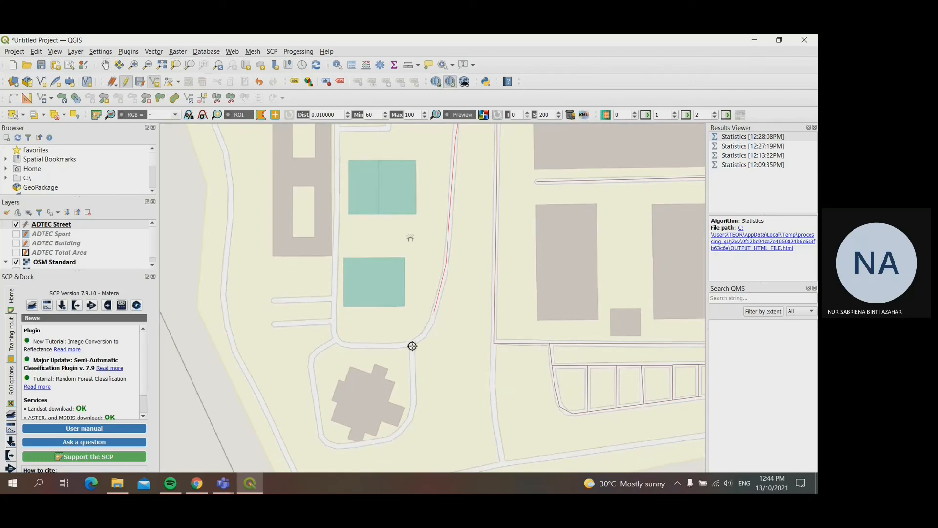
left_click(430, 329)
left_click(409, 345)
left_click(352, 346)
left_click(336, 340)
Step: Loop the line counterclockwise around the irregularly shaped building back to the northeast junction, and save it as street 13
left_click(310, 356)
left_click(311, 371)
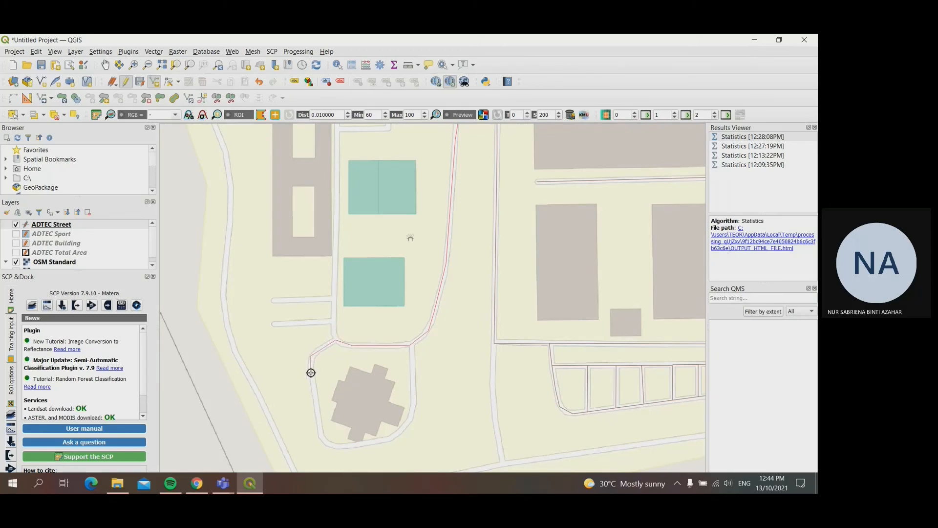
left_click(321, 438)
left_click(332, 447)
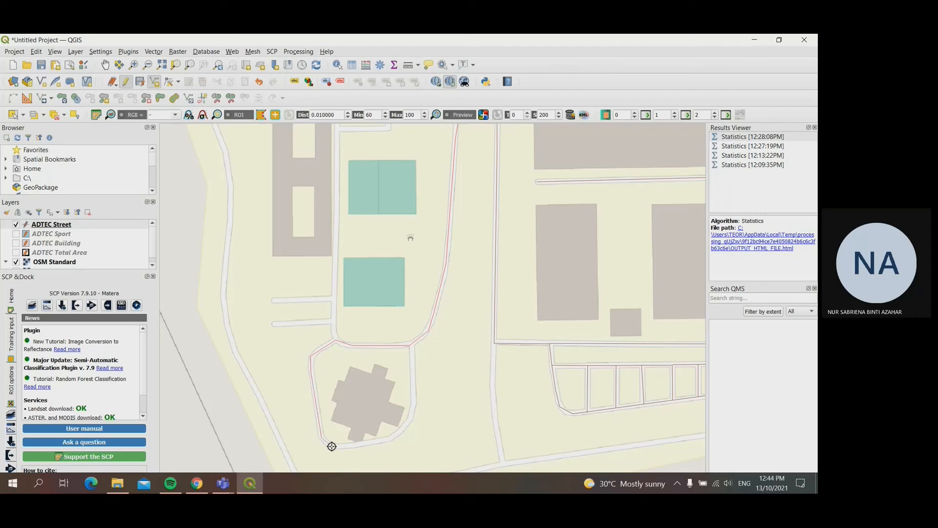
left_click(370, 444)
left_click(396, 436)
left_click(415, 400)
right_click(411, 345)
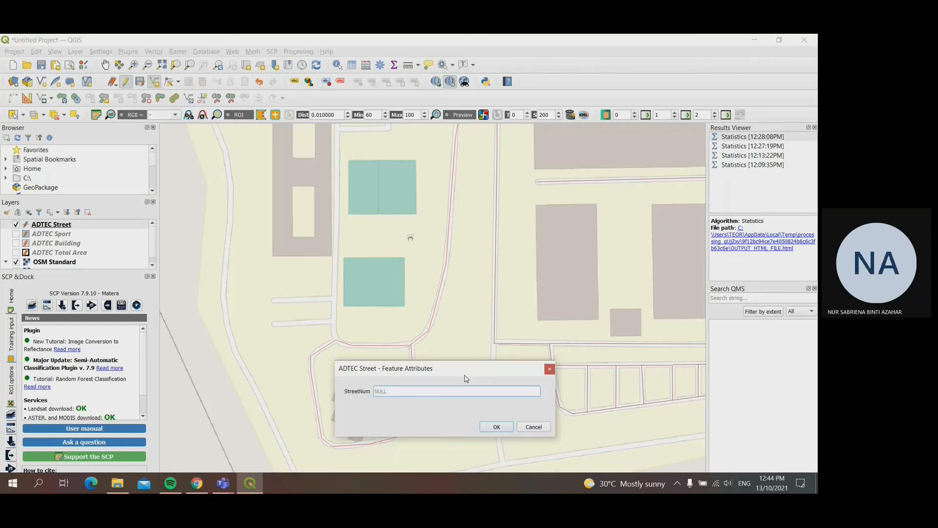
type("13")
key("Return")
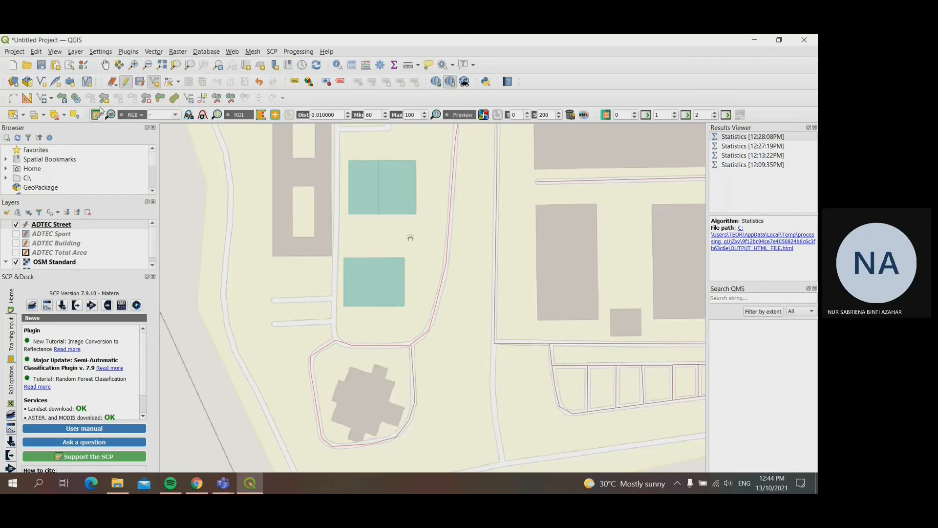
Step: Trace a street line from the loop's northwest junction north and west along the lower dead-end lane, and save it with its street number
scroll(338, 370, "up", 1)
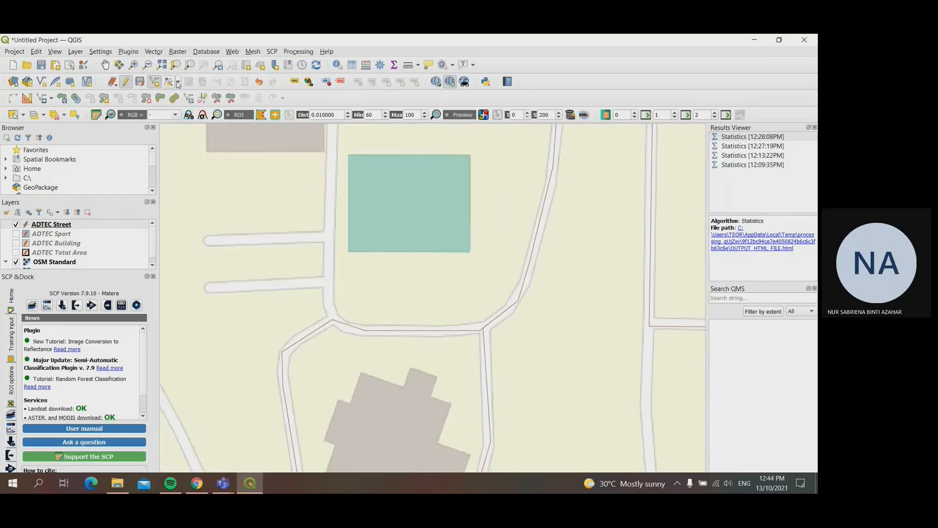
left_click(333, 319)
left_click(328, 281)
left_click(208, 287)
right_click(208, 287)
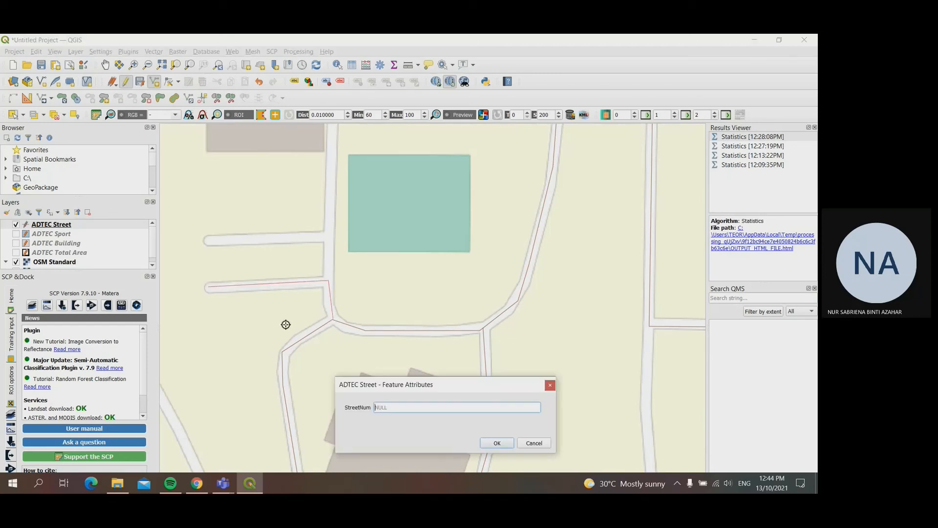
type("14")
key("Return")
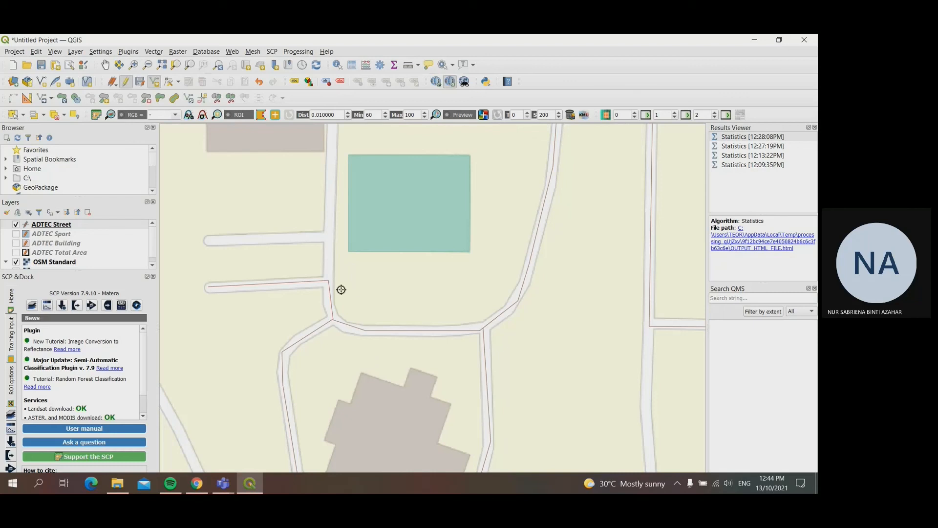
Step: Trace a street line from the lower lane's junction north and west along the upper dead-end lane, and save it as street 15
left_click(329, 280)
left_click(328, 235)
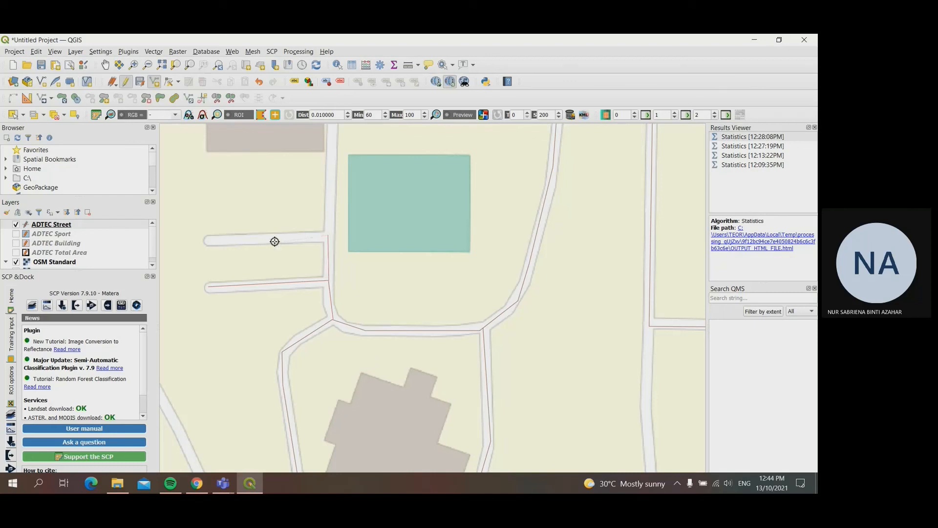
left_click(209, 240)
right_click(209, 240)
type("15")
key("Return")
Step: Start a street line at the upper dead-end lane's junction, running north between the long building and the sports courts
left_click(105, 65)
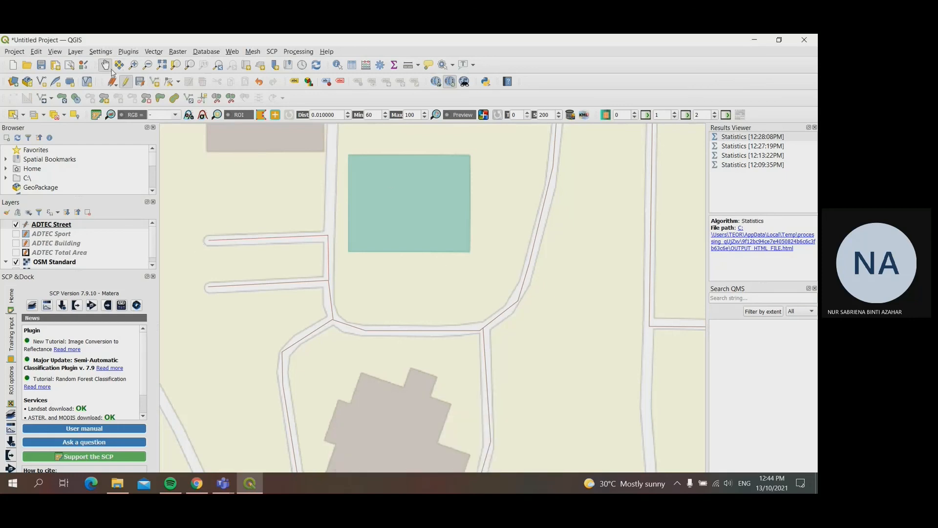
left_click_drag(395, 180, 421, 300)
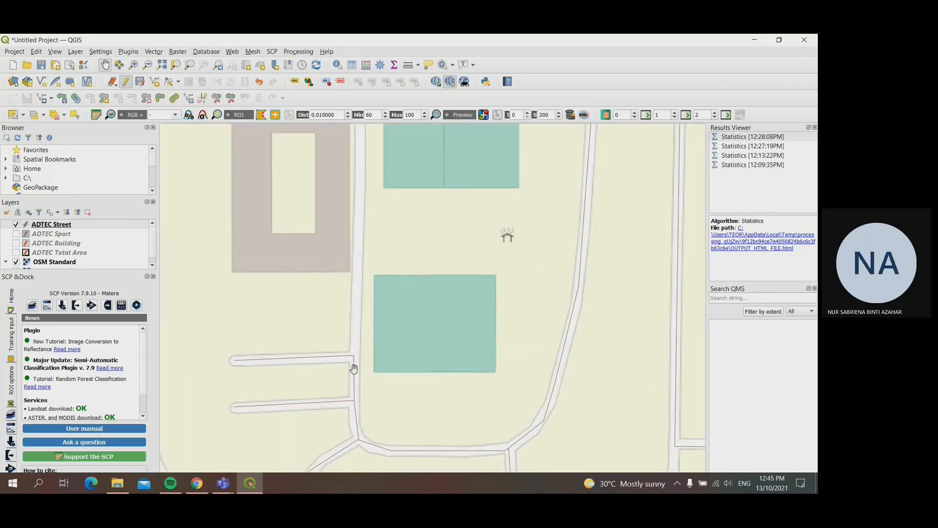
left_click(153, 83)
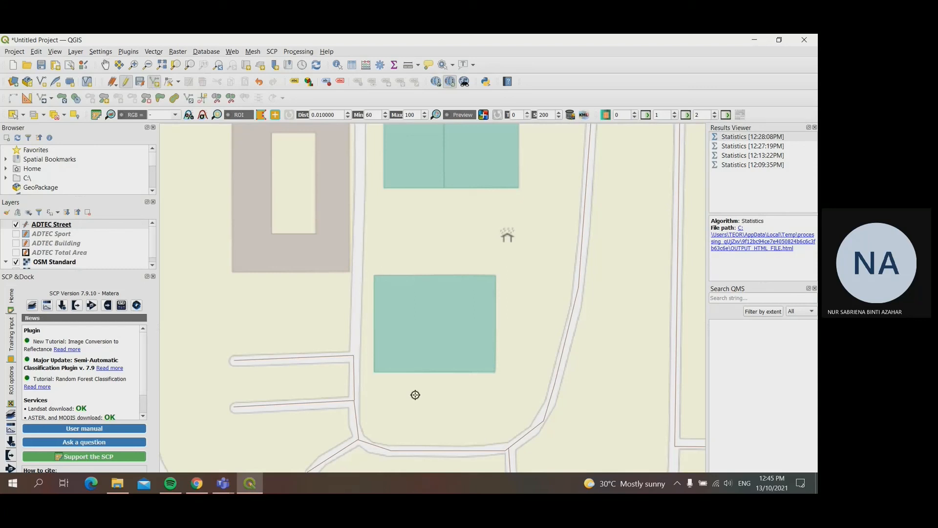
left_click(354, 351)
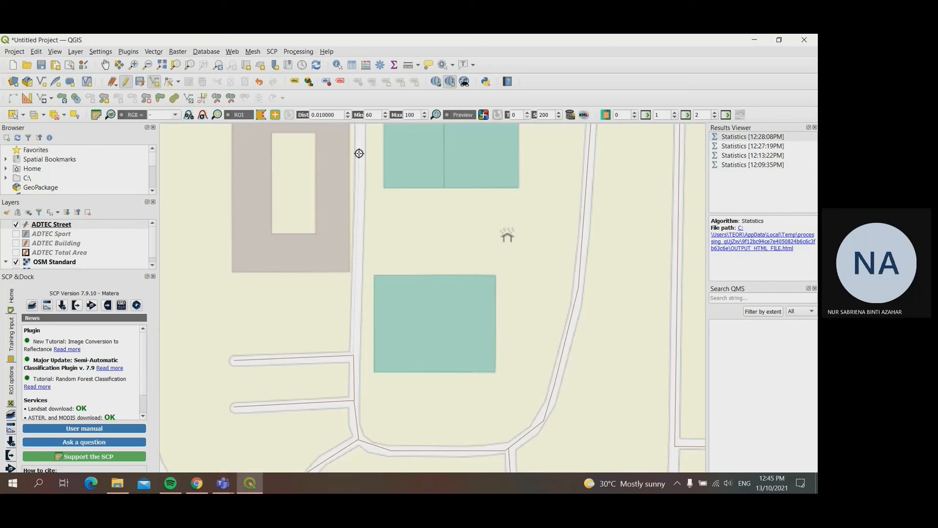
left_click(360, 129)
right_click(360, 129)
left_click(105, 64)
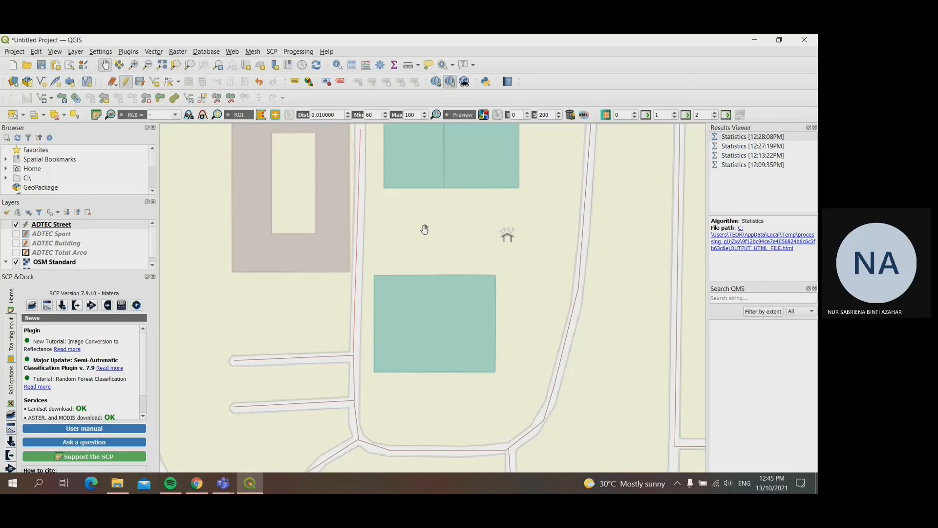
left_click_drag(381, 115, 357, 383)
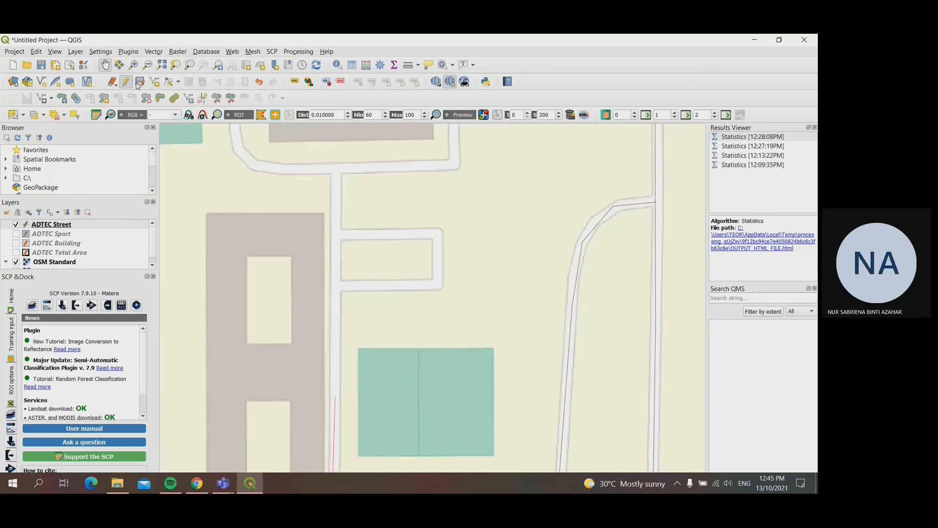
Step: Extend the line north and clockwise around the small rectangular road loop, and save the feature with its street number
left_click(154, 81)
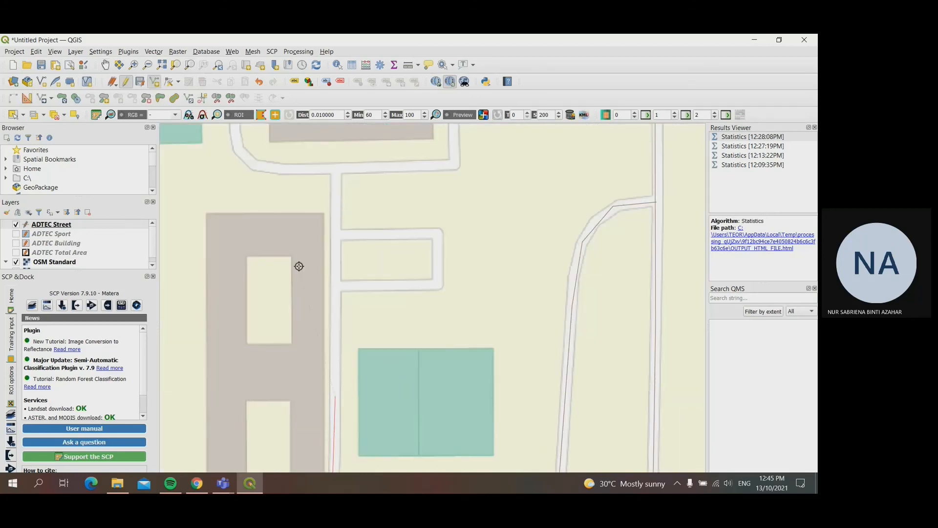
left_click(338, 233)
left_click(439, 234)
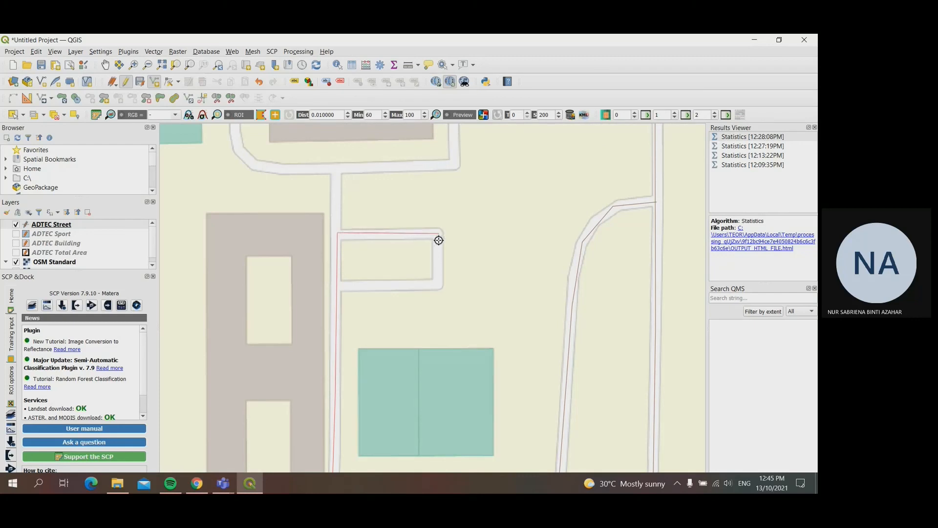
left_click(436, 284)
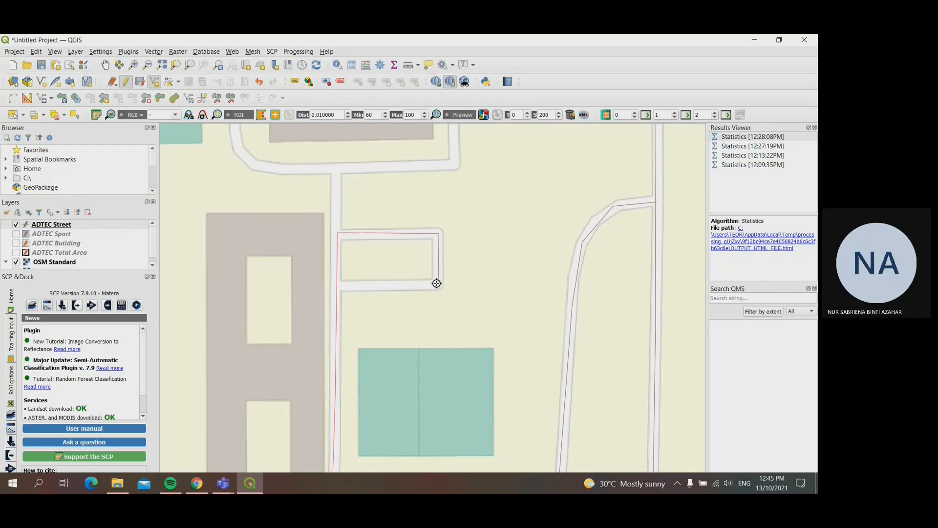
left_click(337, 285)
right_click(338, 285)
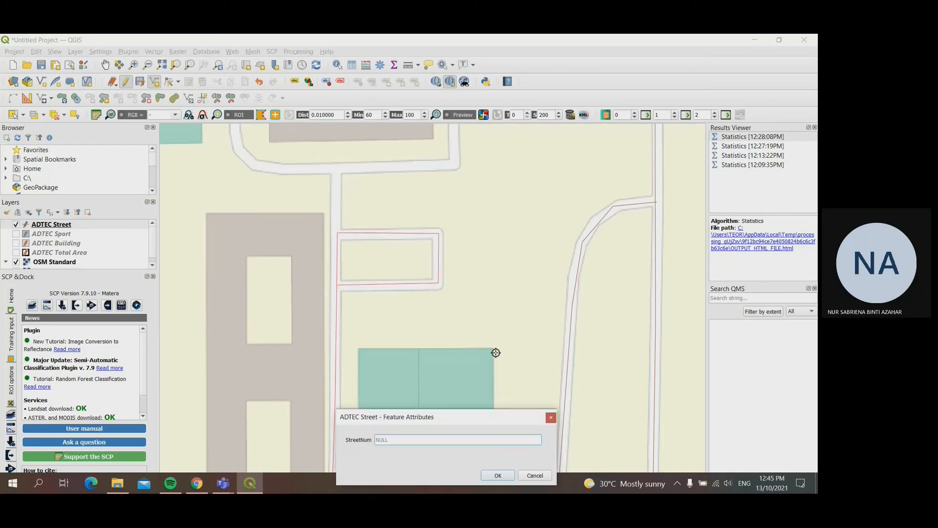
type("10")
key("Return")
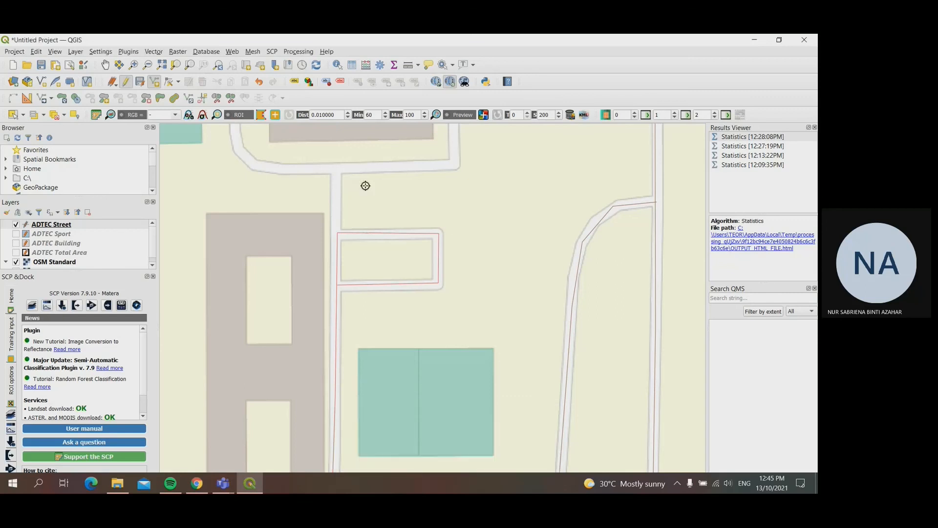
Step: Trace a street line from the rectangular loop's northwest corner north, east and up the dead-end lane east of the large building, saved as street 17
left_click(105, 65)
left_click_drag(289, 253, 293, 442)
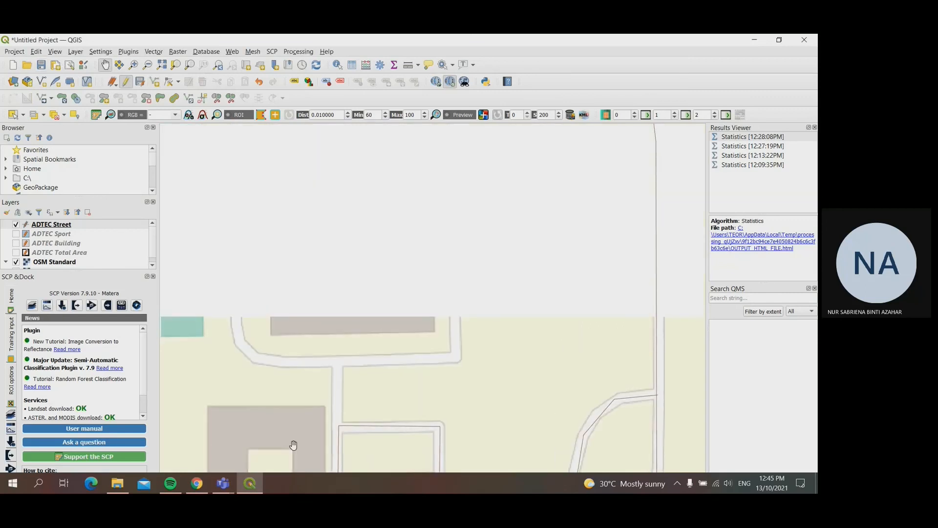
left_click(154, 81)
left_click(337, 425)
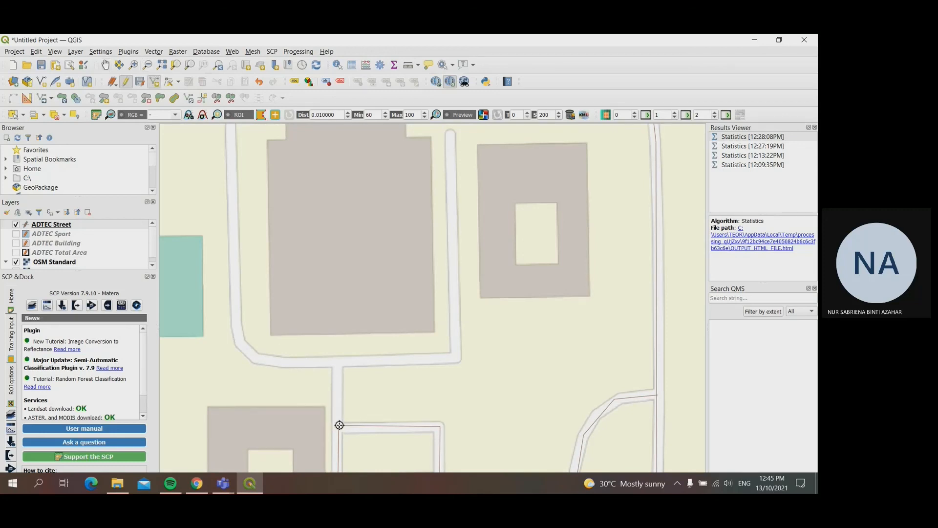
left_click(338, 362)
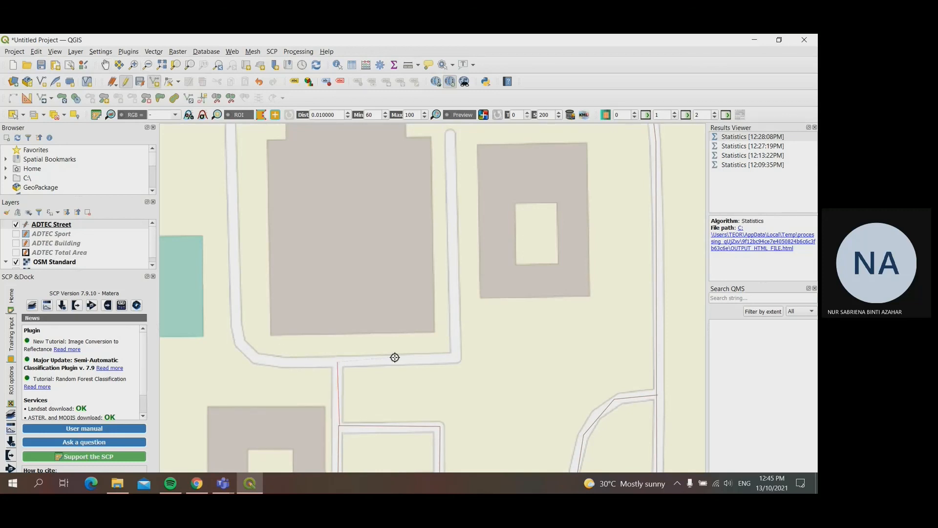
left_click(458, 358)
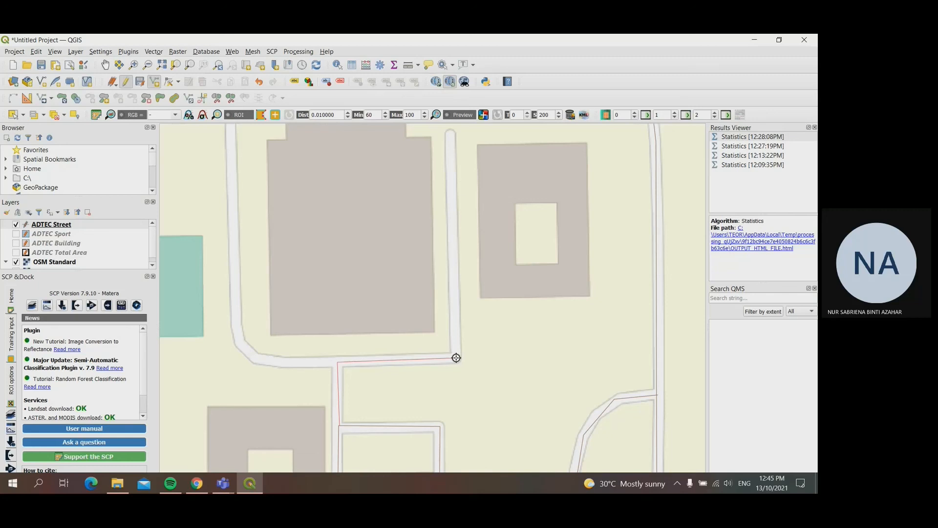
left_click(451, 130)
right_click(452, 131)
type("1")
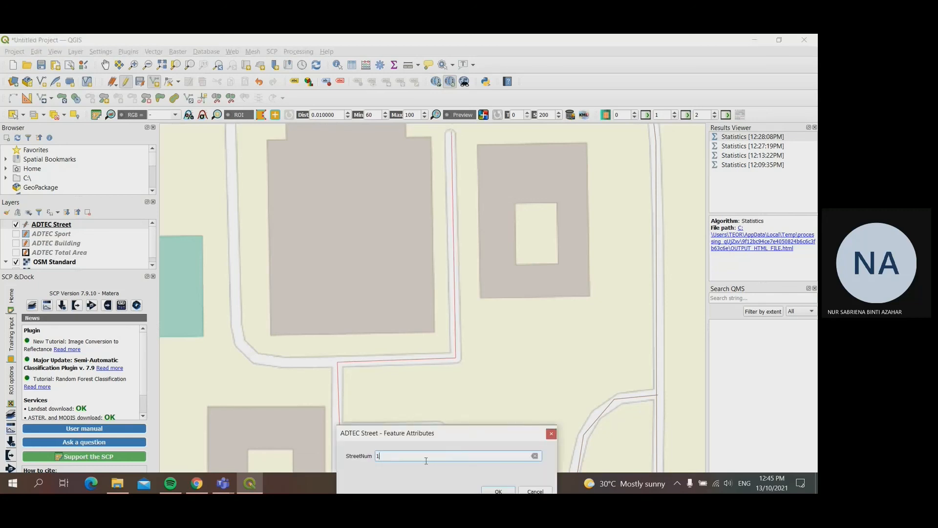
type("7")
key("Return")
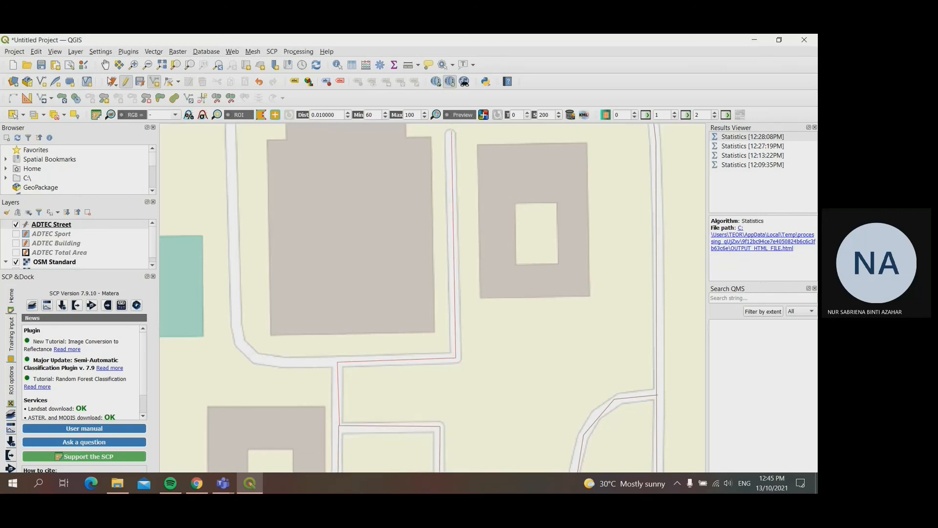
Step: Trace a street line from the T-junction west and north along the large building's west side to the dead end, and save it as street 18
left_click(337, 362)
left_click(263, 360)
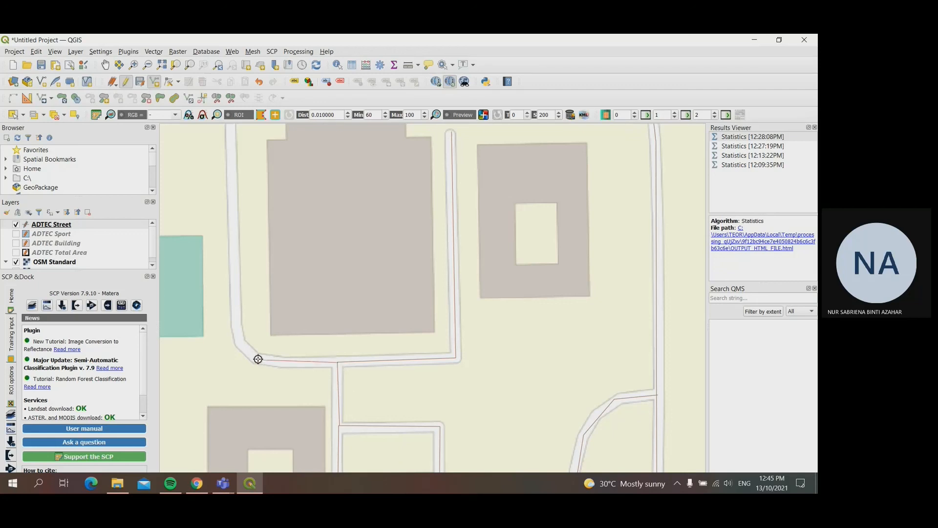
left_click(240, 342)
left_click(232, 133)
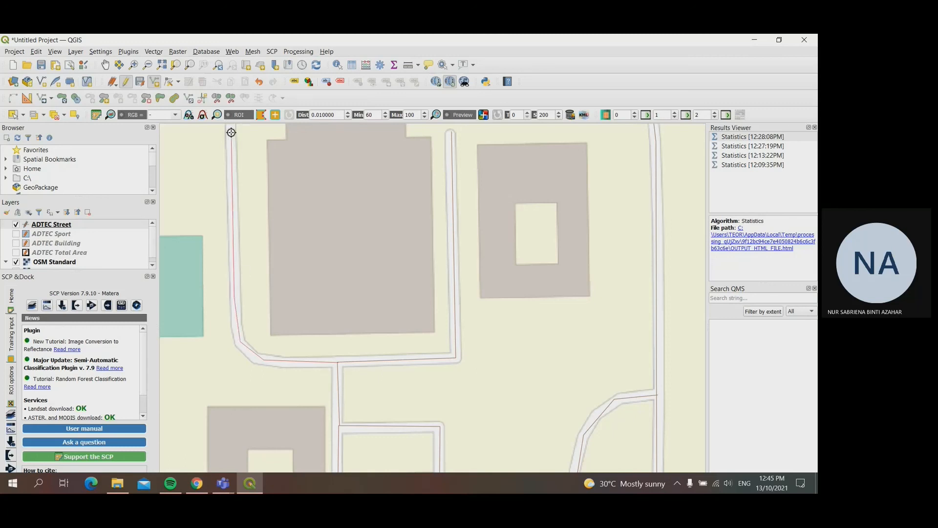
left_click(105, 64)
left_click_drag(252, 204, 338, 369)
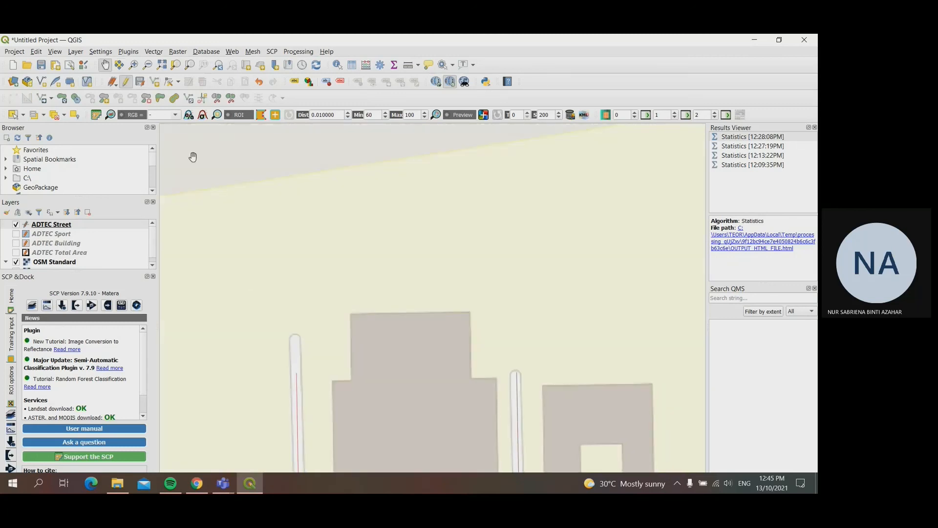
left_click(154, 81)
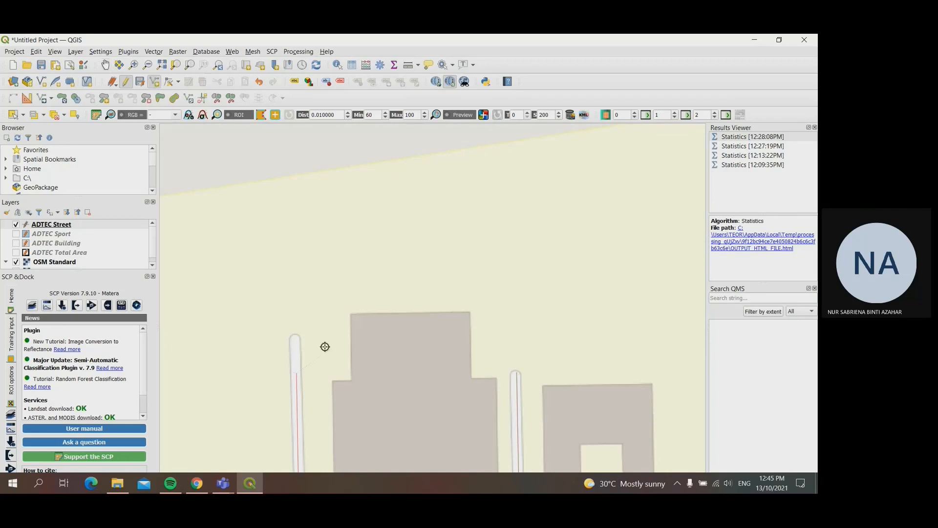
left_click(295, 337)
right_click(296, 337)
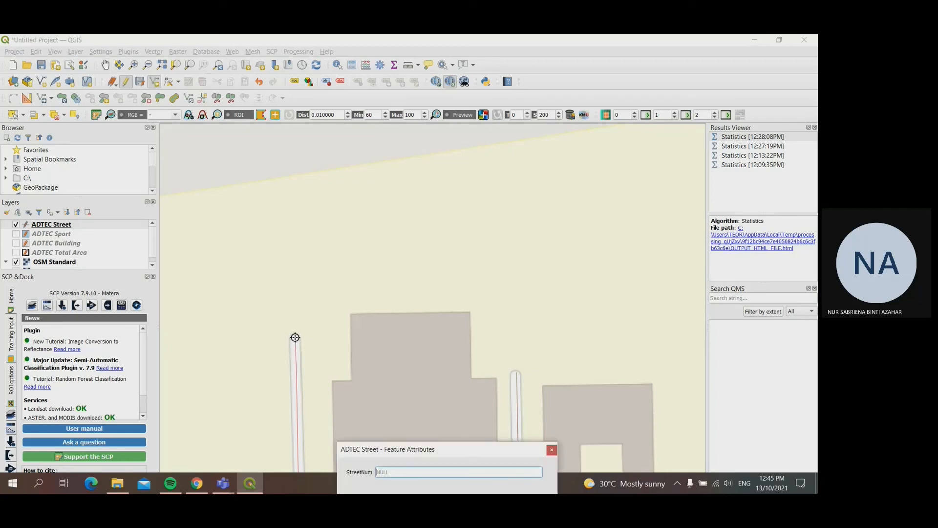
type("18")
key("Return")
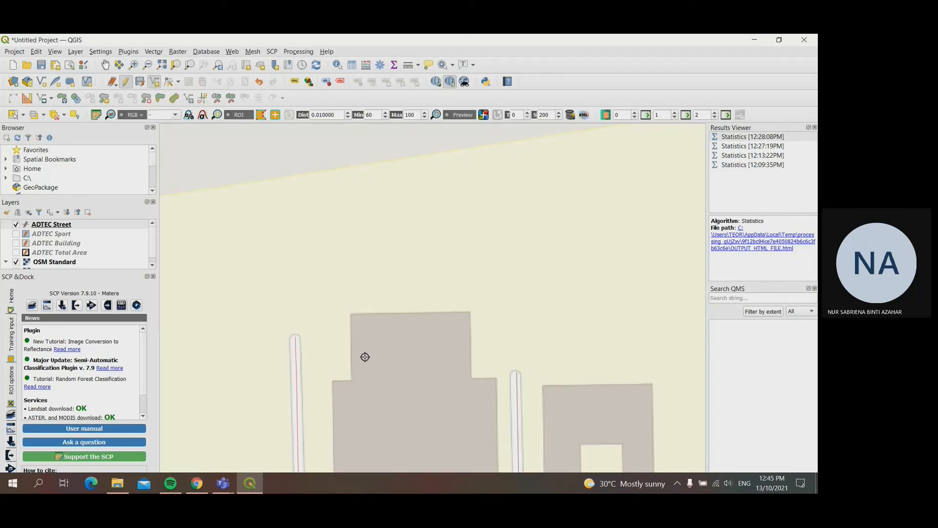
Step: Start a street line at the outer road's northwest dead end and trace it south past the long building on the campus's west side
scroll(365, 357, "down", 4)
scroll(369, 314, "up", 1)
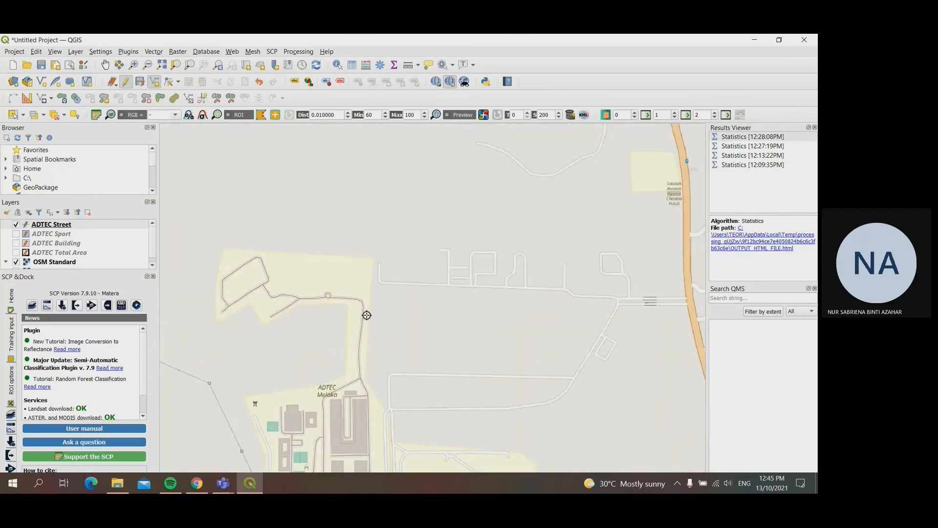
left_click(105, 65)
left_click_drag(266, 382, 347, 191)
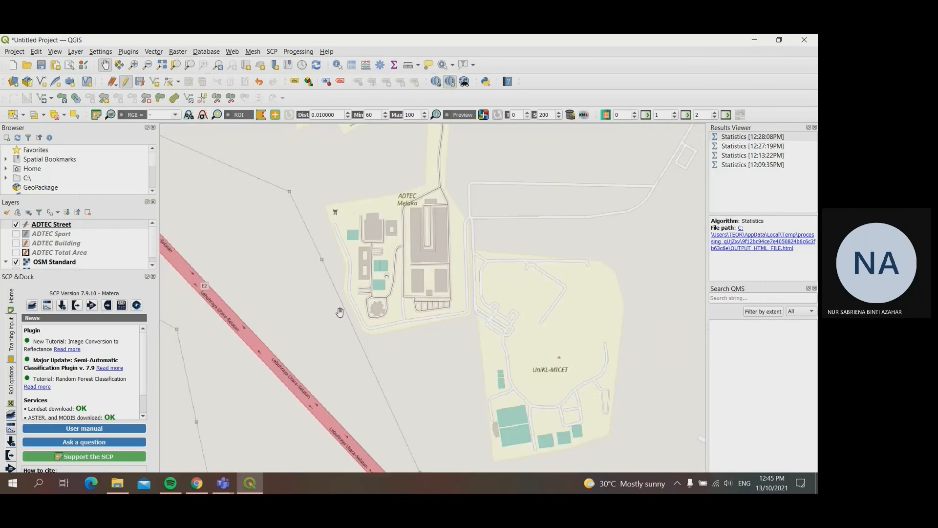
scroll(340, 312, "up", 1)
left_click_drag(396, 258, 389, 356)
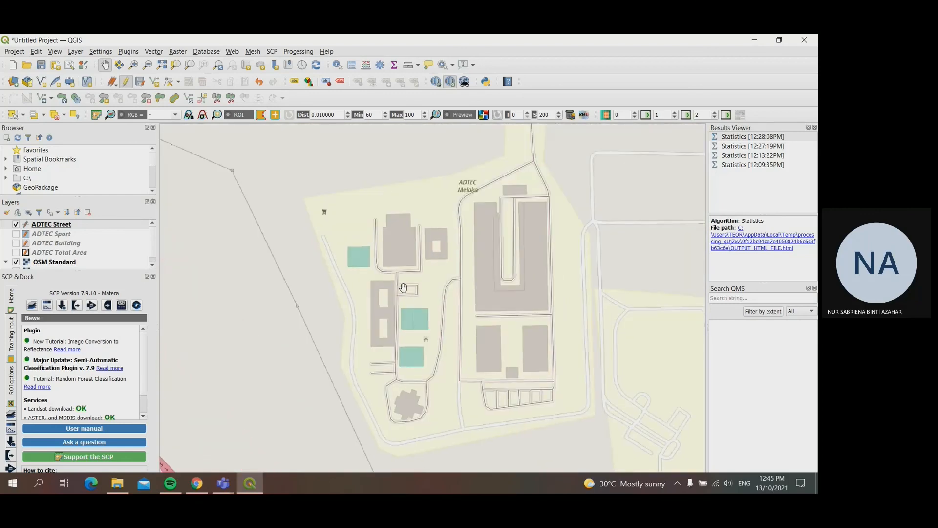
scroll(401, 286, "up", 1)
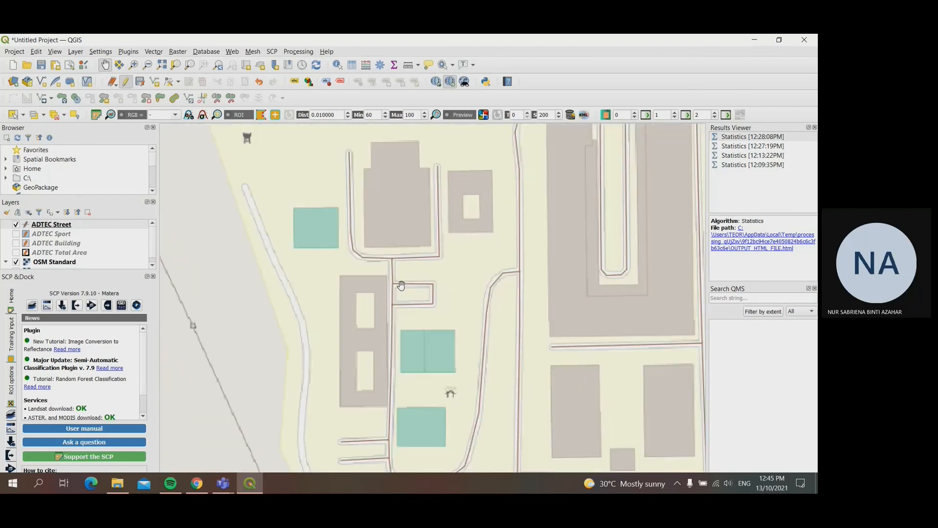
left_click(154, 82)
left_click(244, 187)
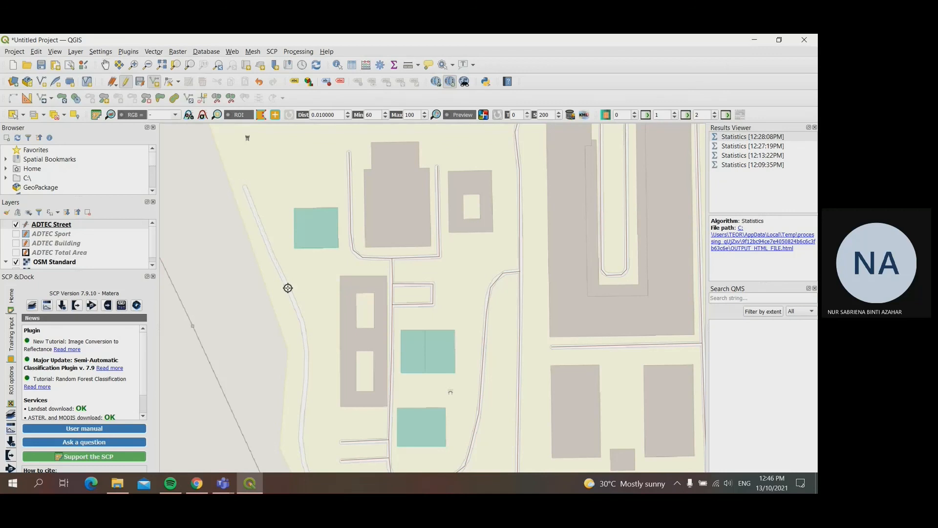
left_click(301, 318)
left_click(306, 346)
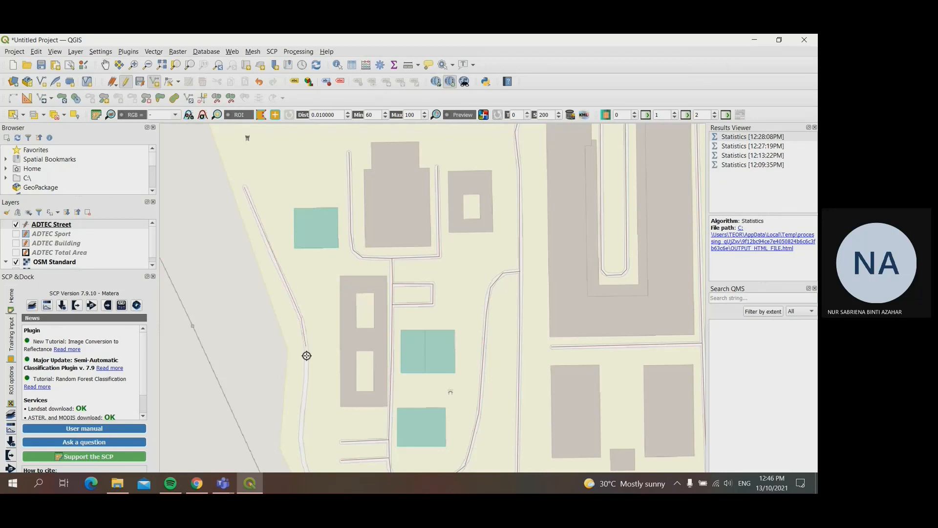
left_click(304, 383)
left_click(300, 439)
Step: Extend the line around the southwest bend, east to the junction and north to the building block's corner, and save it as street 21
left_click(104, 66)
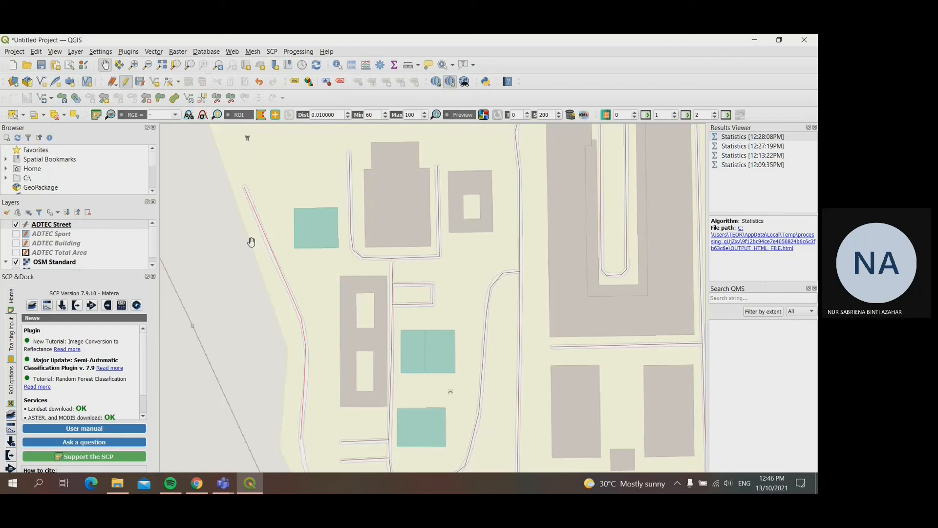
left_click_drag(341, 385, 257, 243)
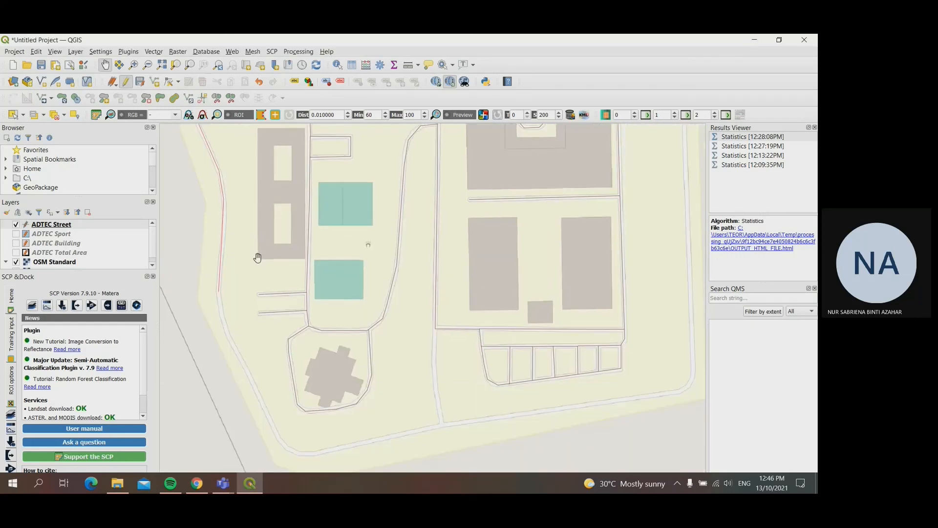
left_click(155, 82)
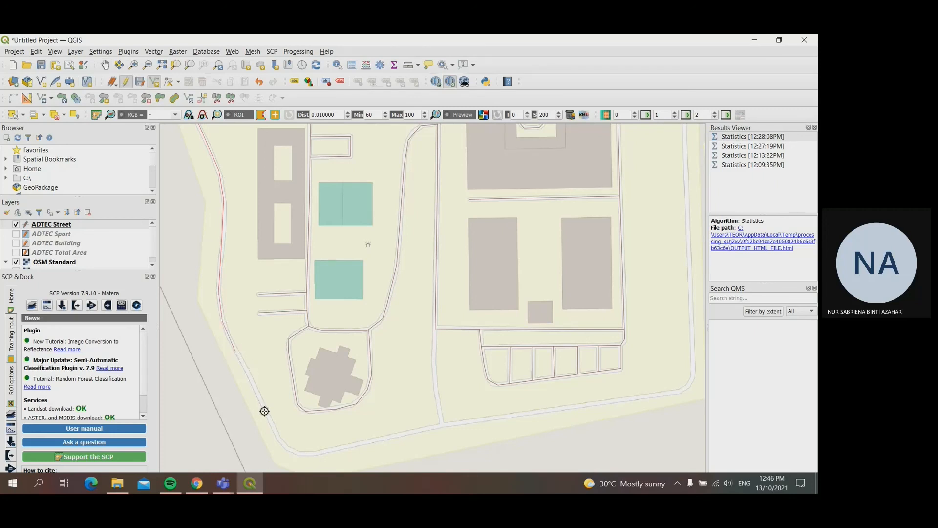
left_click(280, 442)
left_click(293, 454)
left_click(311, 454)
left_click(443, 424)
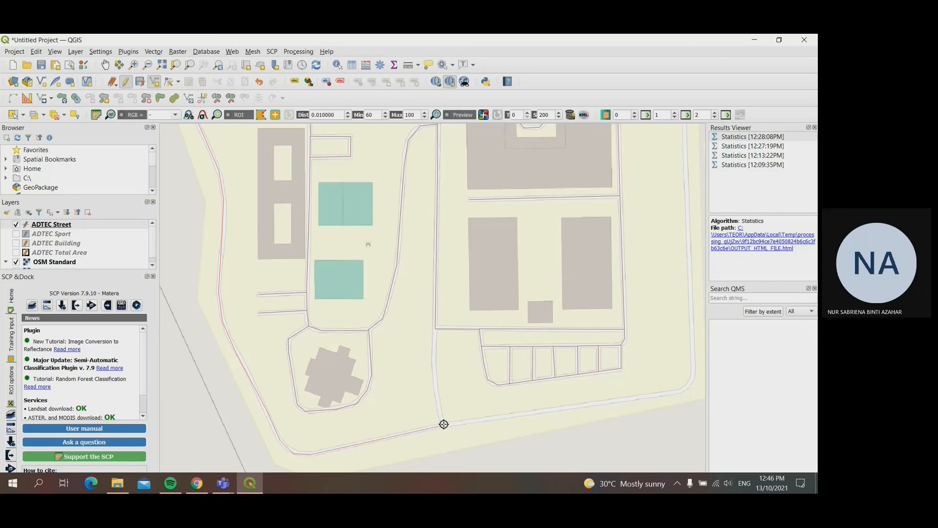
left_click(433, 366)
right_click(435, 328)
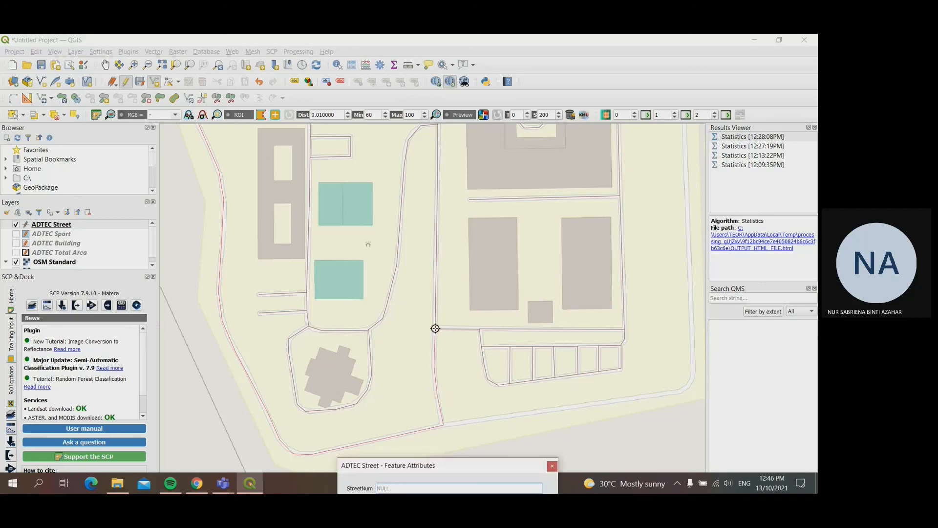
type("21")
key("Return")
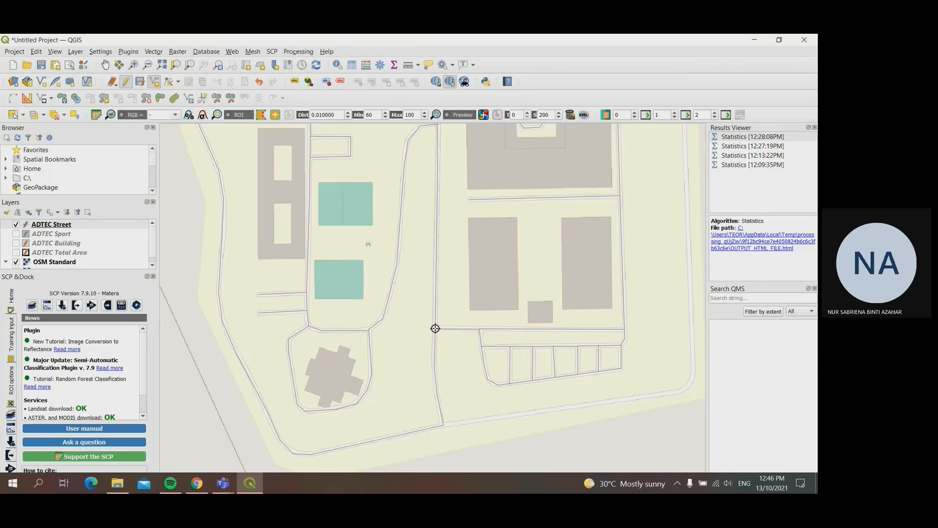
Step: Start a street line at the southern junction, running east, around the southeast bend and north along the campus's east side
left_click(105, 65)
left_click_drag(536, 377, 329, 369)
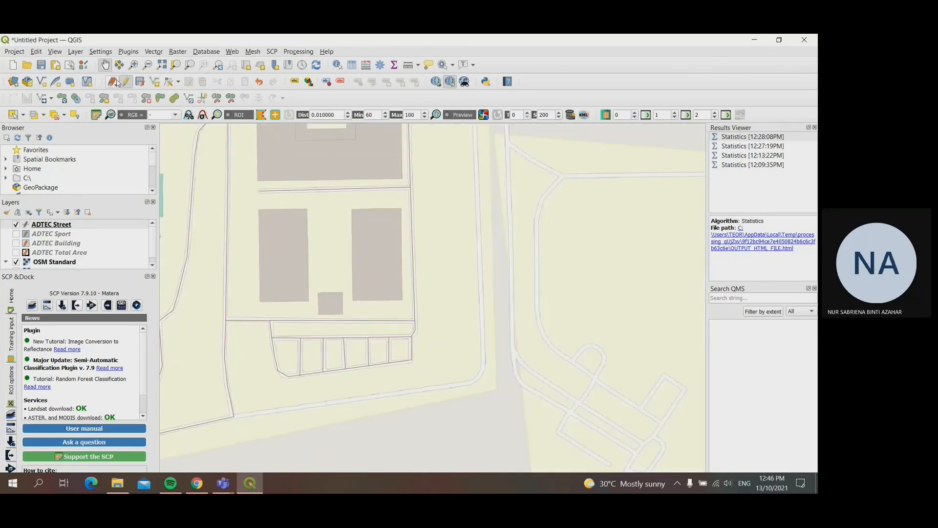
left_click(154, 81)
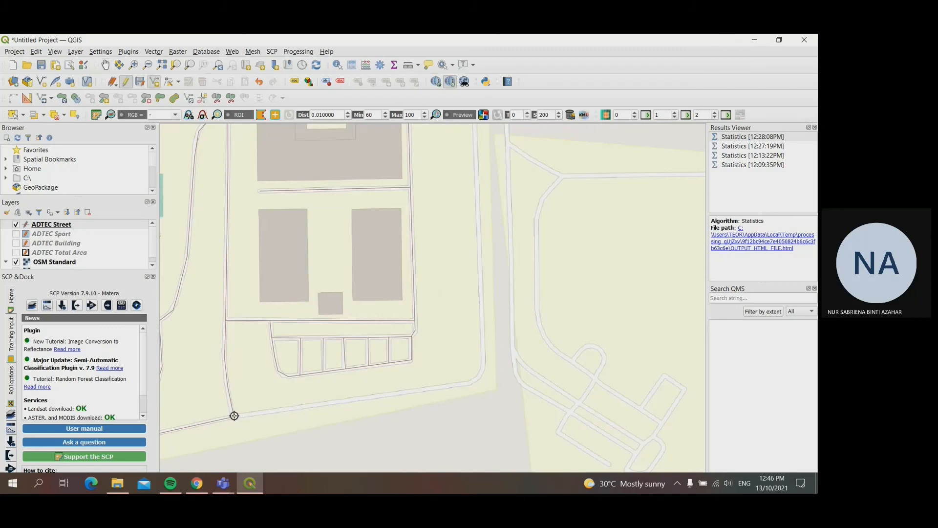
left_click(234, 415)
left_click(470, 383)
left_click(481, 375)
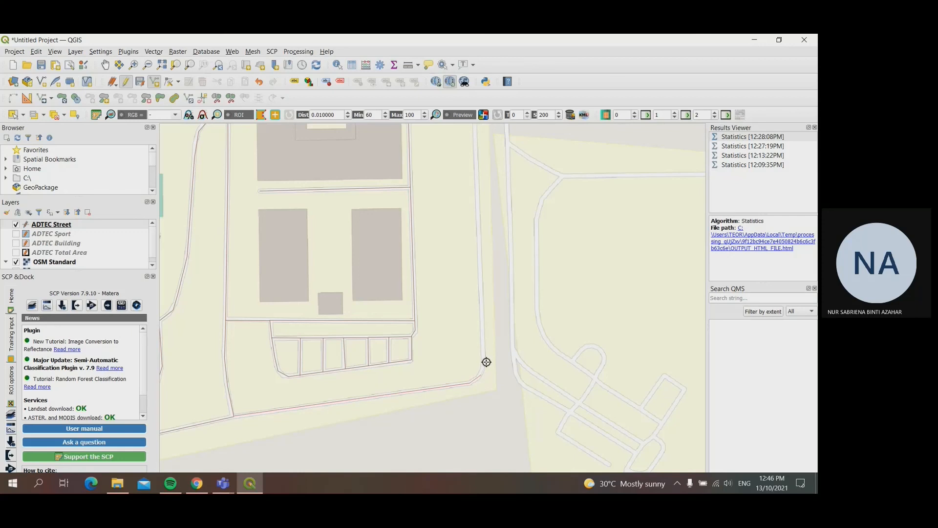
left_click(485, 362)
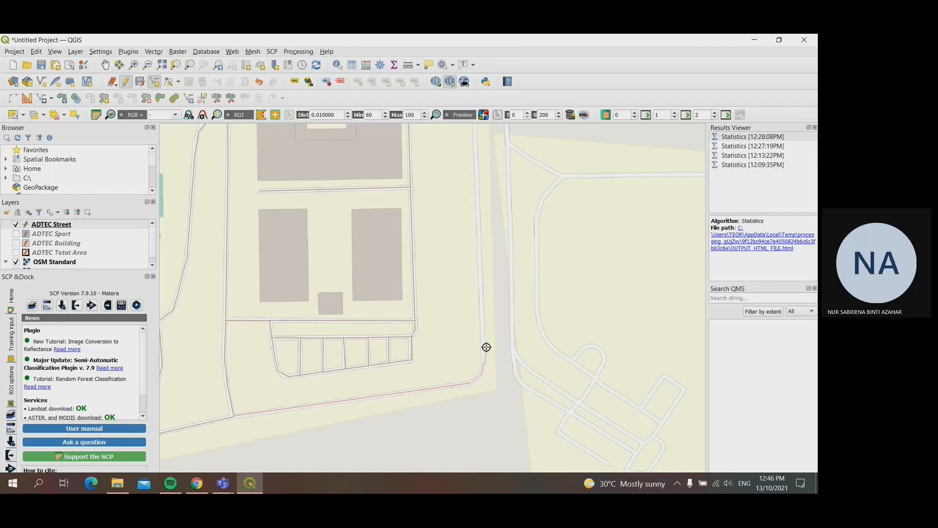
left_click(477, 186)
Step: Extend the east-side line north to the campus boundary near the road junction and save the feature
left_click(105, 65)
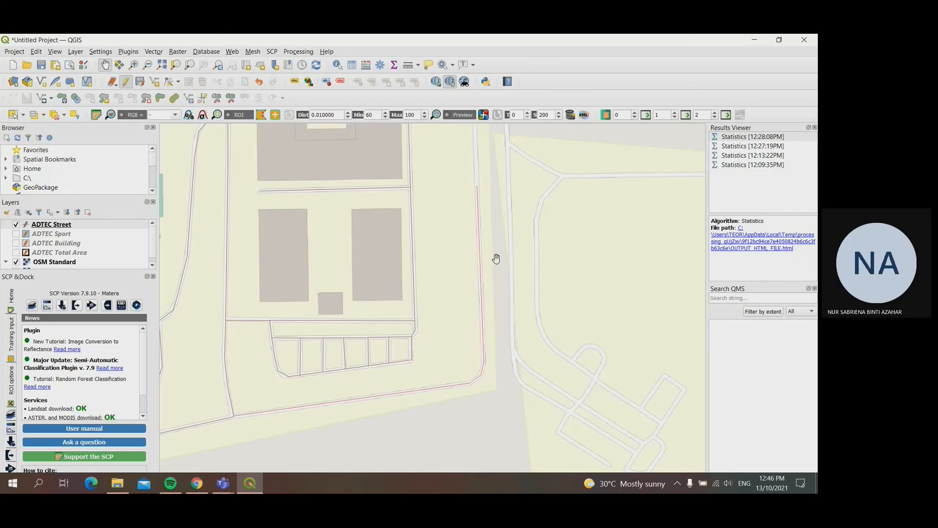
left_click_drag(478, 231, 415, 467)
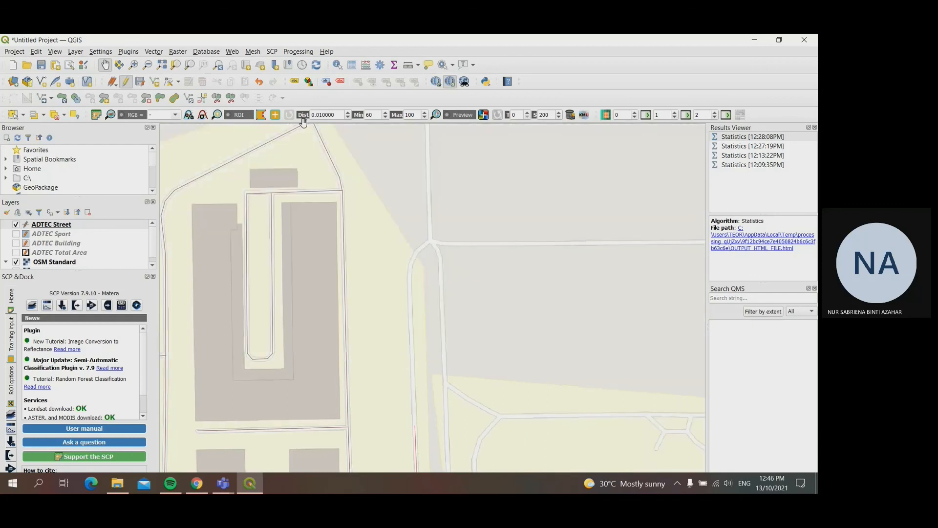
left_click(155, 82)
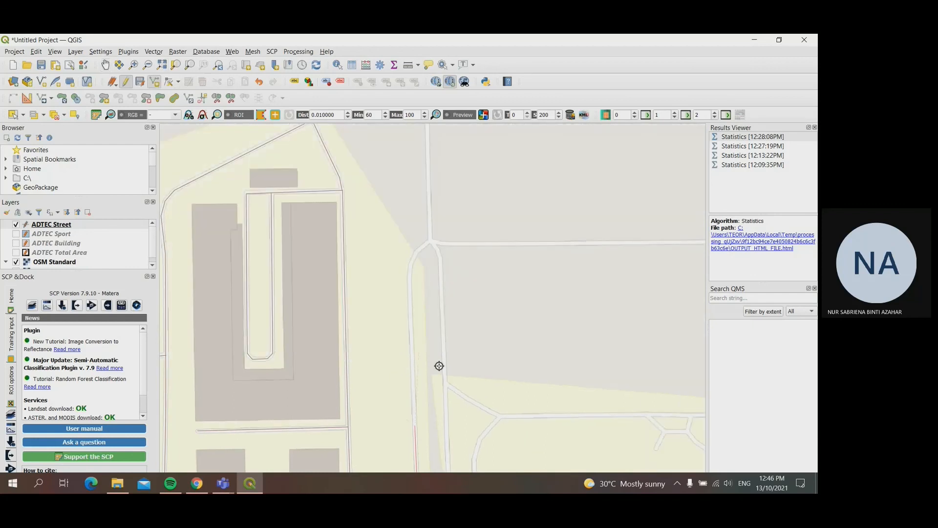
left_click(409, 275)
right_click(416, 254)
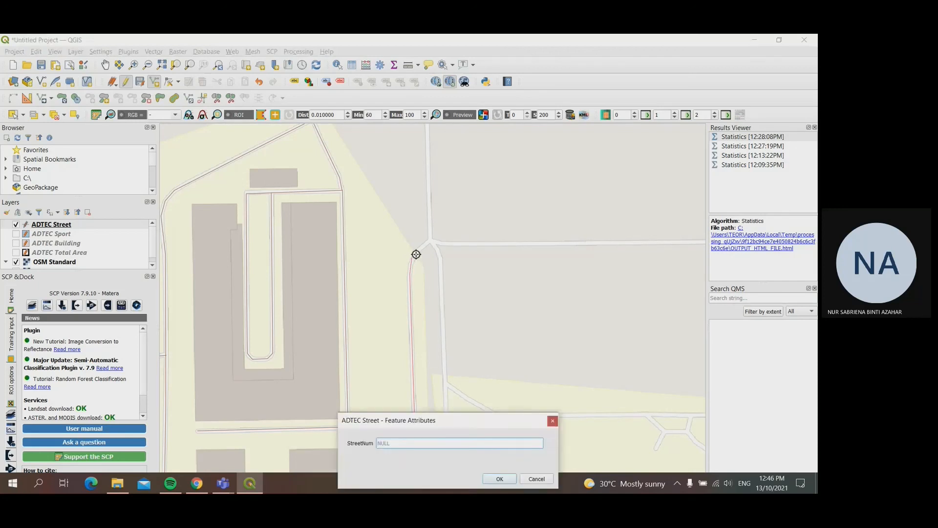
key("Return")
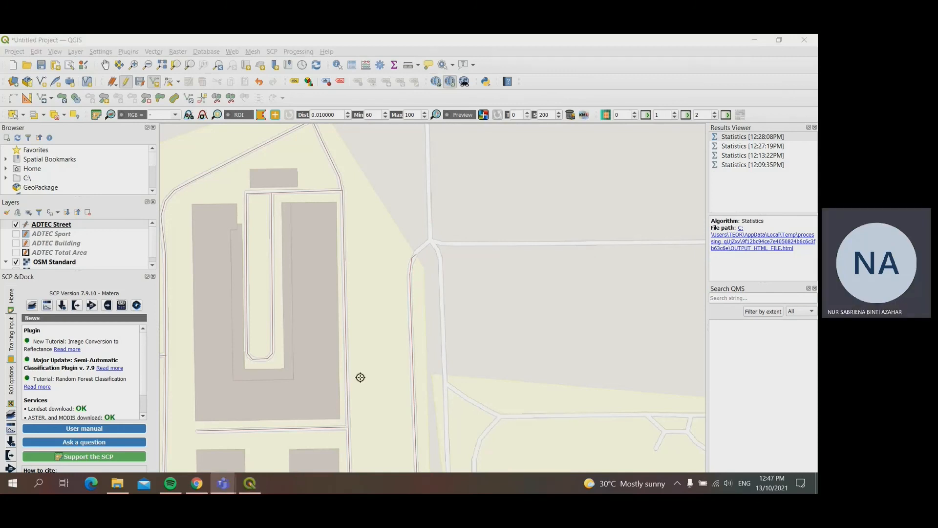
Step: Stop editing the ADTEC Street layer and save its changes
scroll(359, 370, "down", 1)
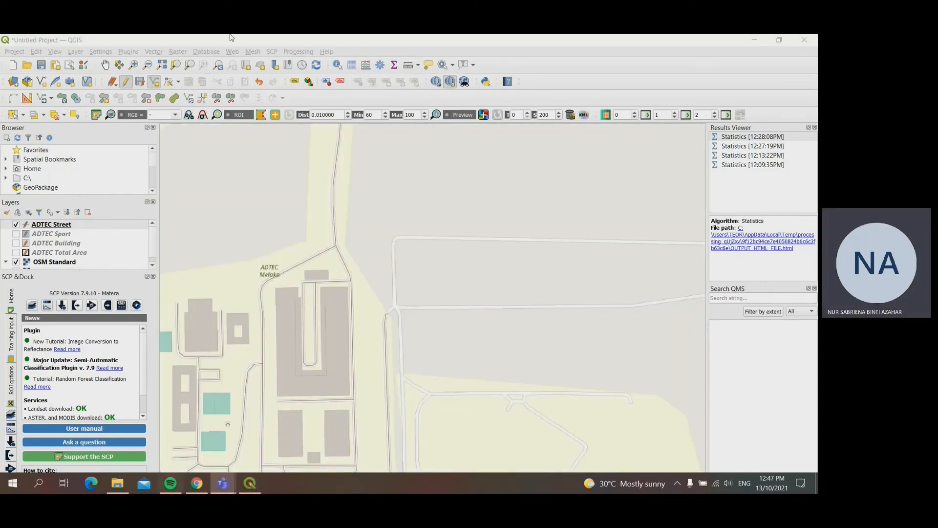
left_click(125, 81)
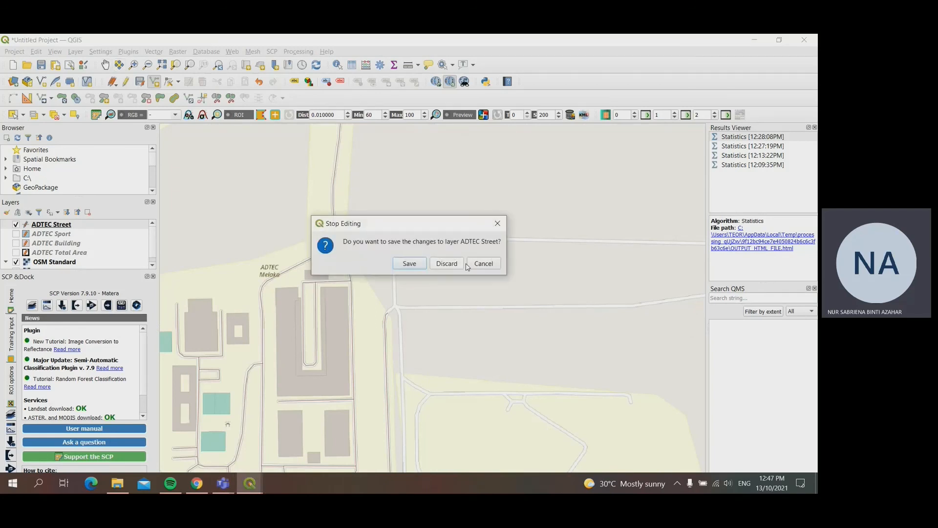
left_click(405, 265)
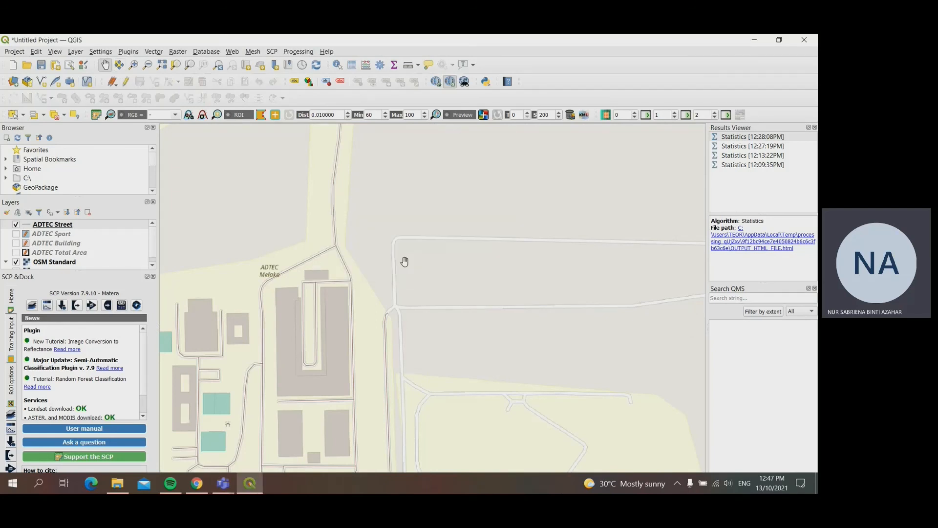
Step: In the Field Calculator for ADTEC Street, define a new field named legth_m of type Decimal number (real)
left_click_drag(342, 354, 490, 269)
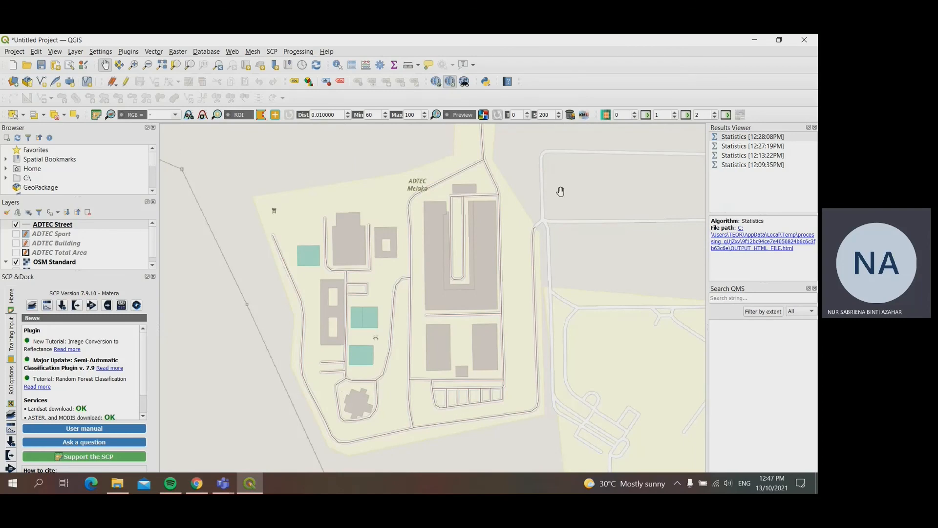
left_click_drag(518, 256, 519, 419)
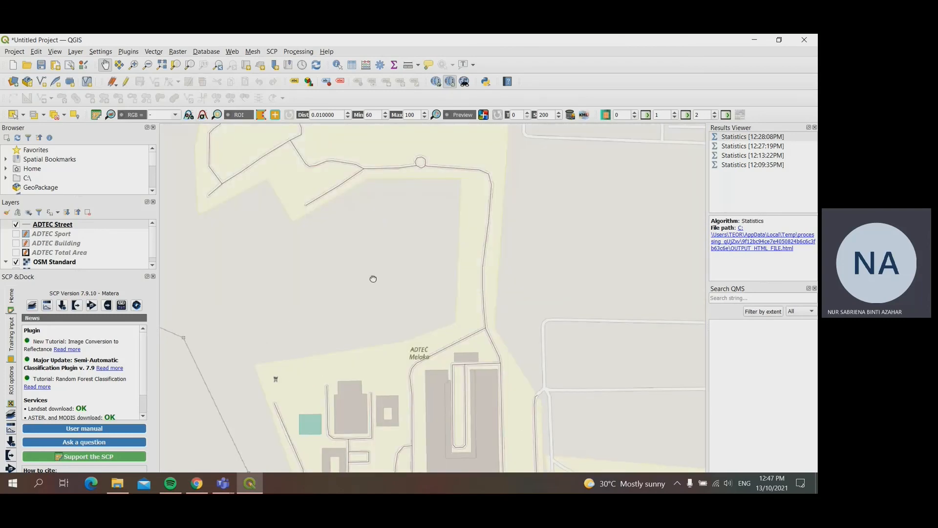
left_click_drag(373, 278, 402, 207)
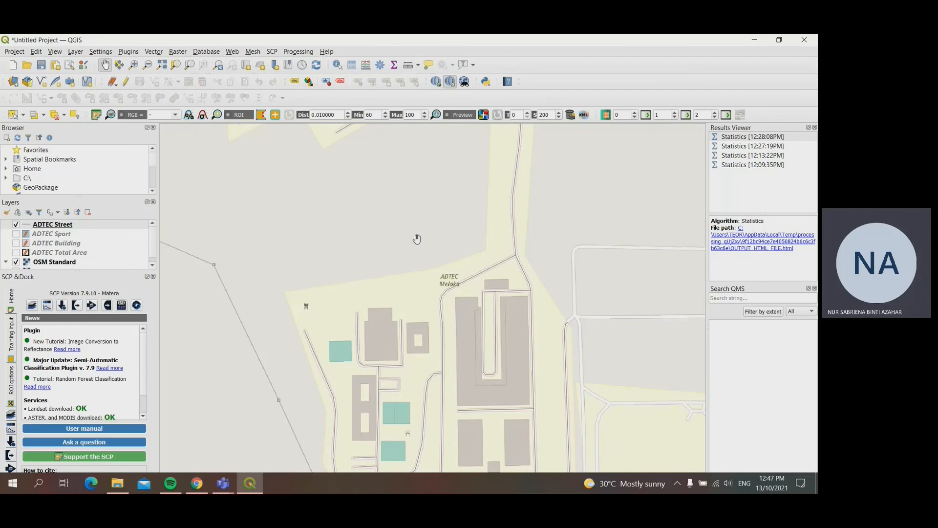
scroll(384, 263, "down", 1)
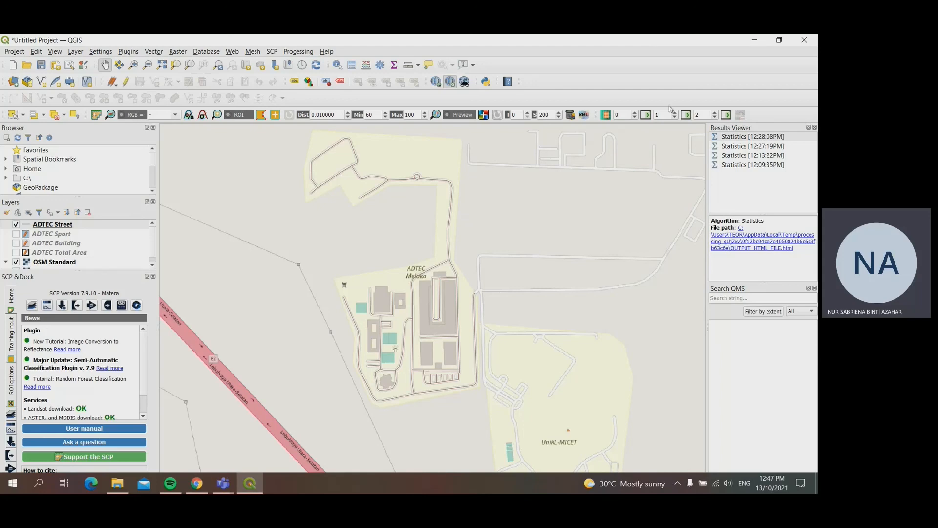
left_click(366, 66)
left_click(340, 191)
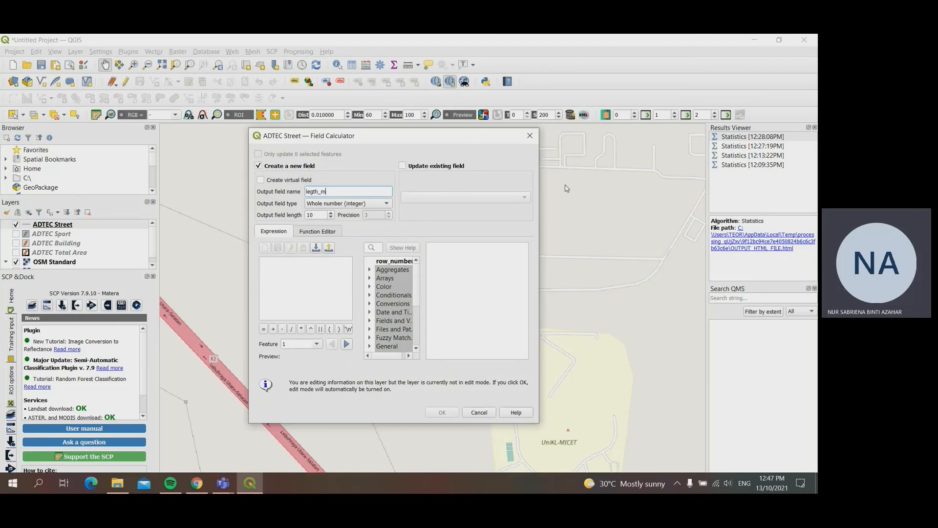
left_click(357, 204)
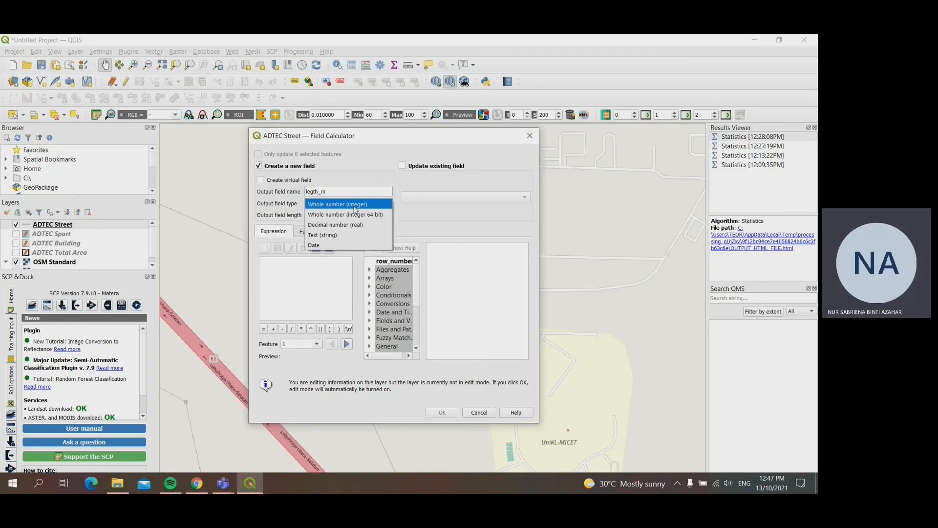
left_click(350, 226)
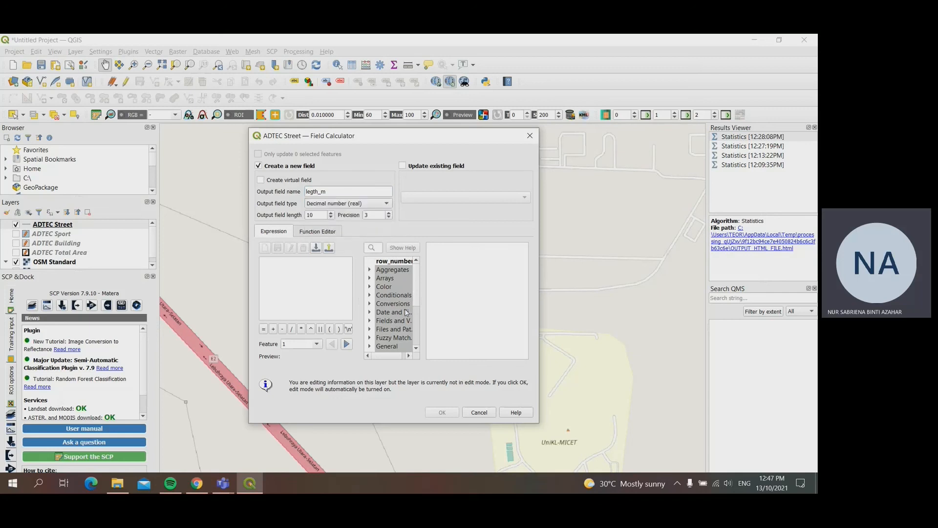
Step: Use the geometry function $length as the new field's expression and run the calculation
left_click_drag(416, 299, 418, 337)
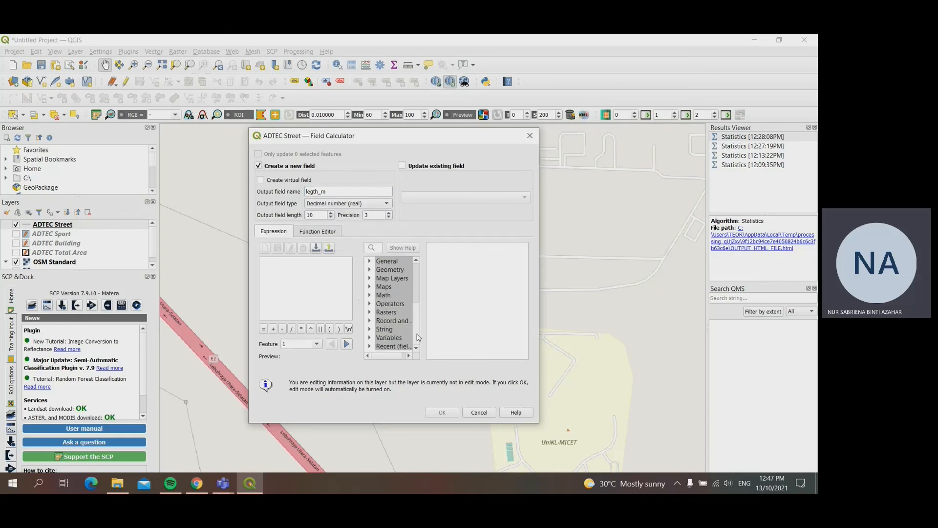
left_click(369, 270)
left_click_drag(415, 279, 418, 297)
scroll(418, 300, "down", 4)
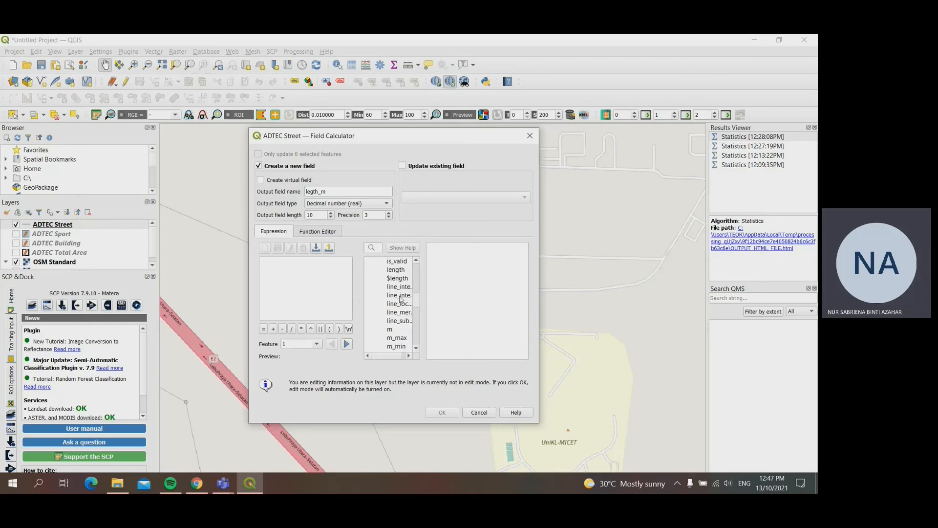
double_click(396, 279)
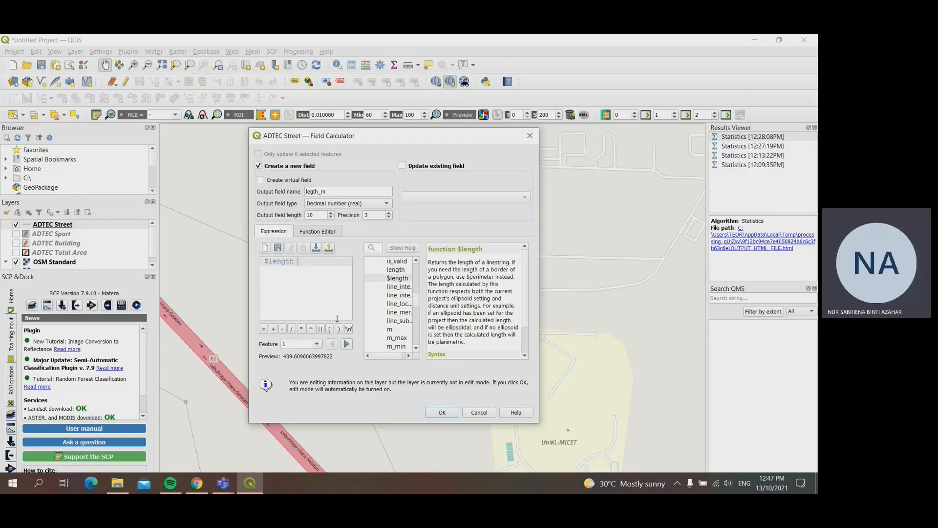
left_click(441, 414)
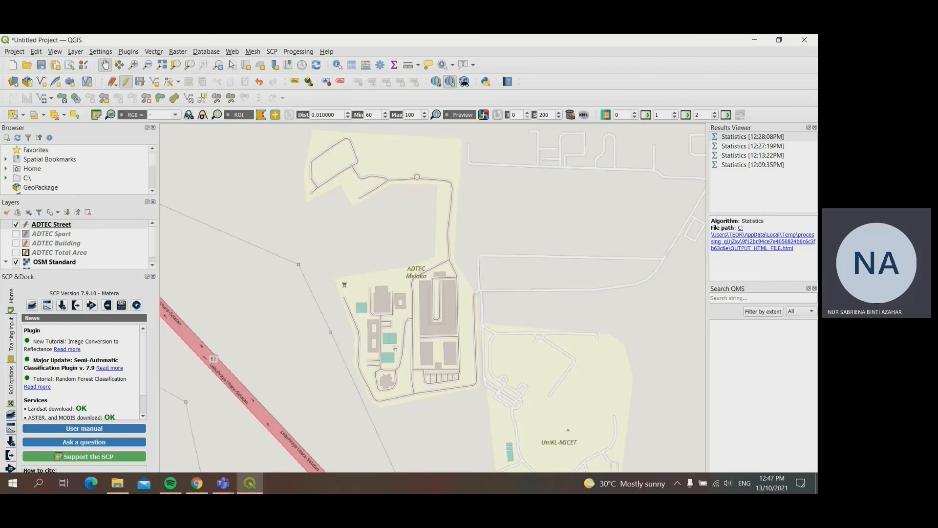
Step: Run Basic Statistics for Fields on the legth_m field of ADTEC Street and mark the SUM line in the log
left_click(154, 51)
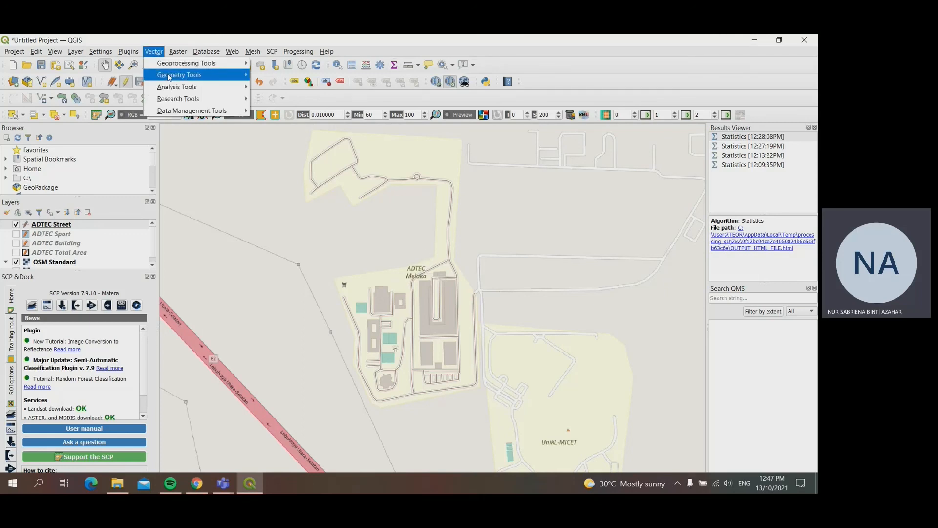
mouse_move(171, 88)
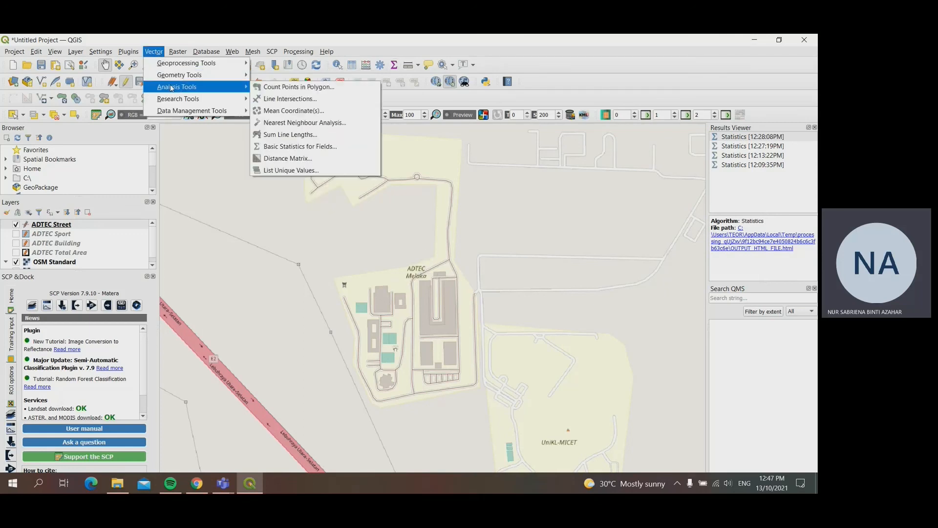
left_click(311, 148)
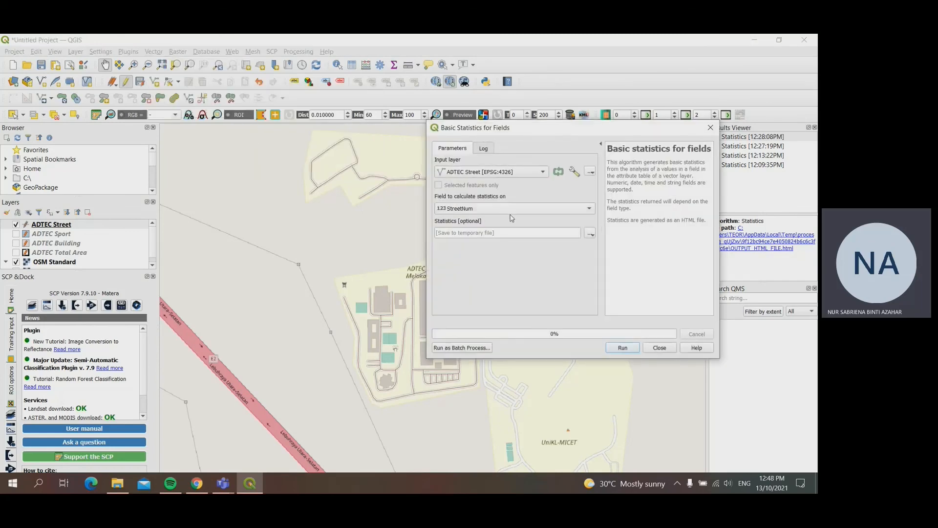
left_click_drag(561, 137, 335, 152)
left_click(266, 225)
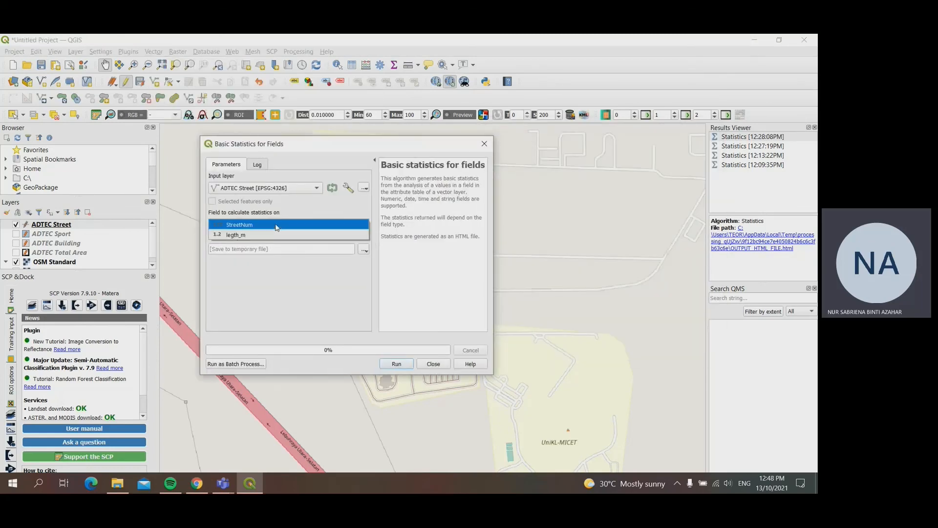
left_click(264, 238)
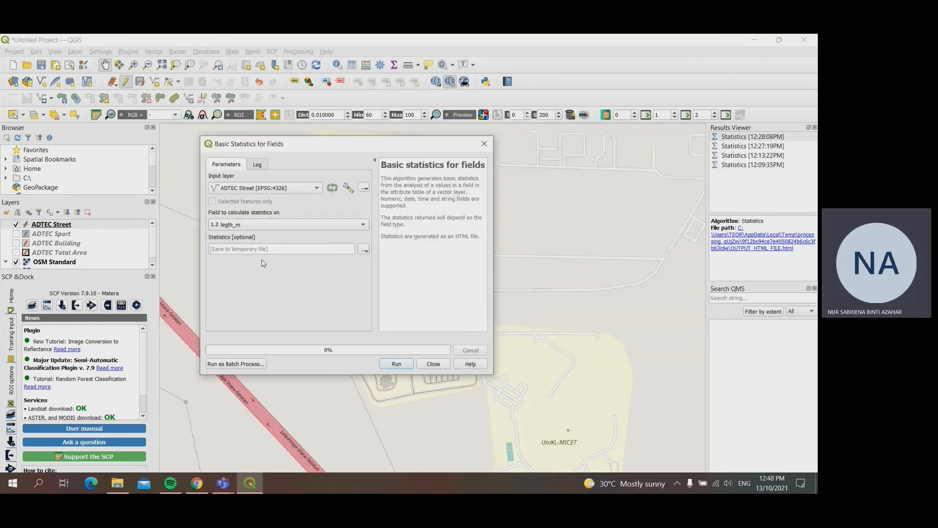
left_click(397, 364)
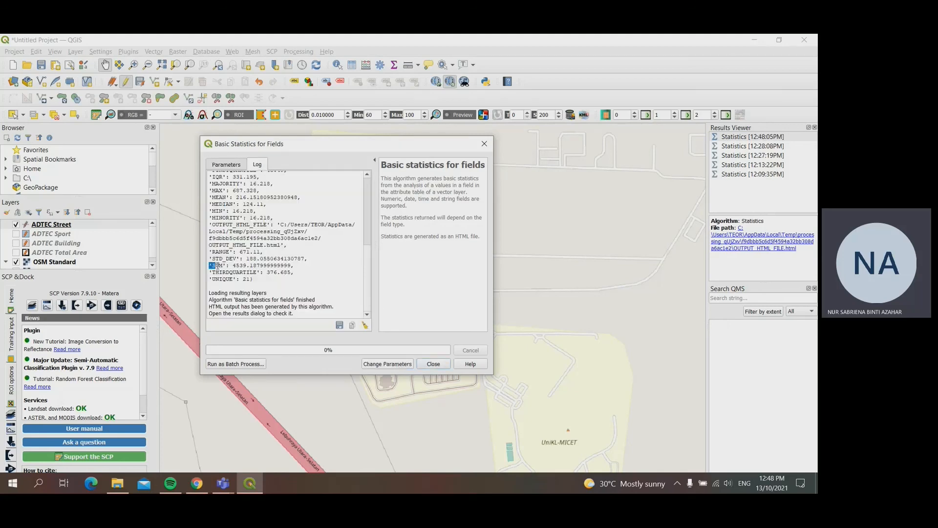
left_click_drag(217, 265, 337, 268)
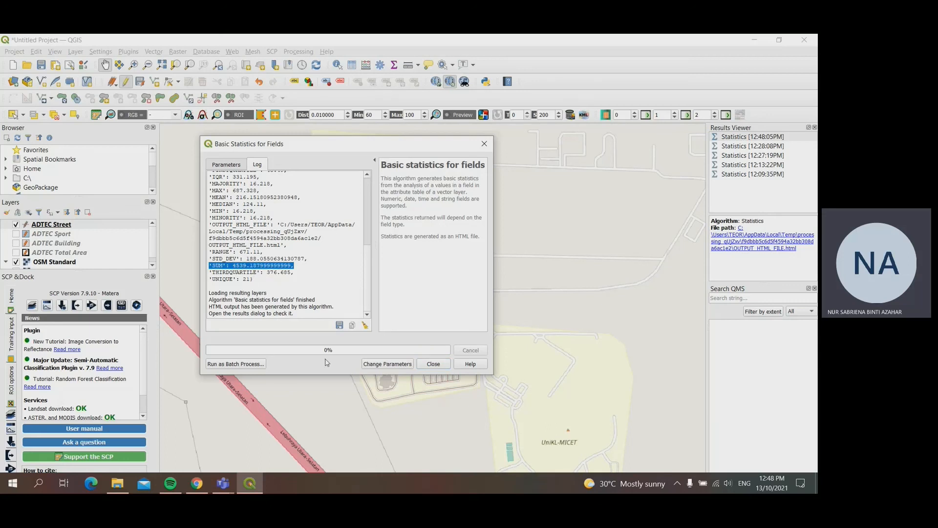
left_click(433, 364)
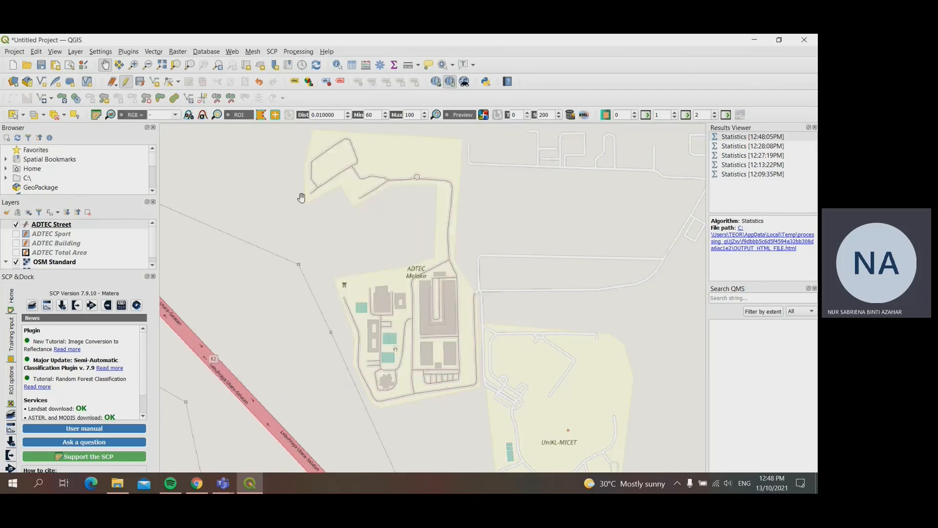
Step: Review the street numbers and lengths in the ADTEC Street attribute table
right_click(52, 223)
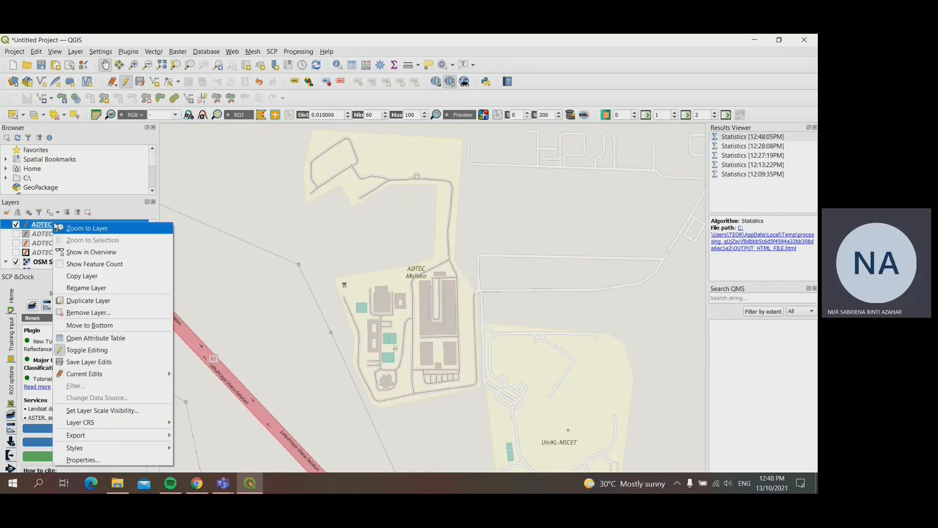
left_click(140, 338)
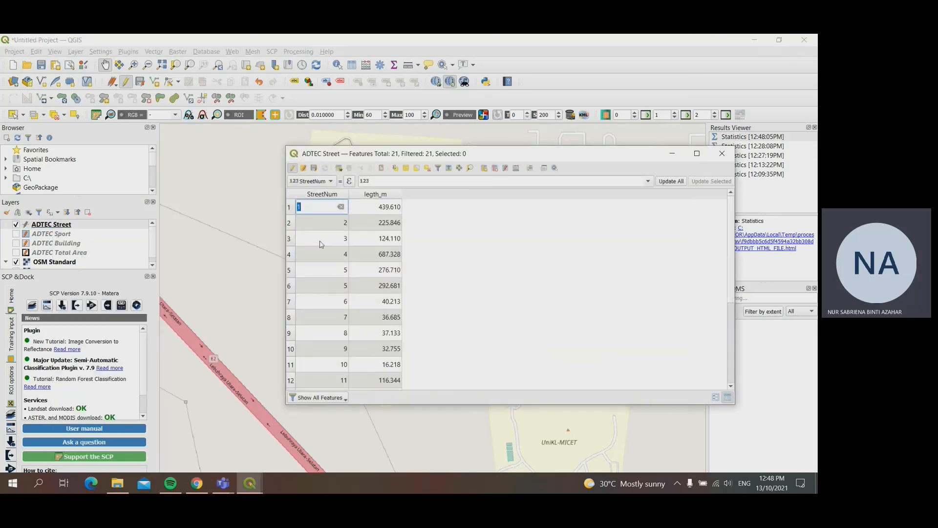
scroll(357, 266, "down", 3)
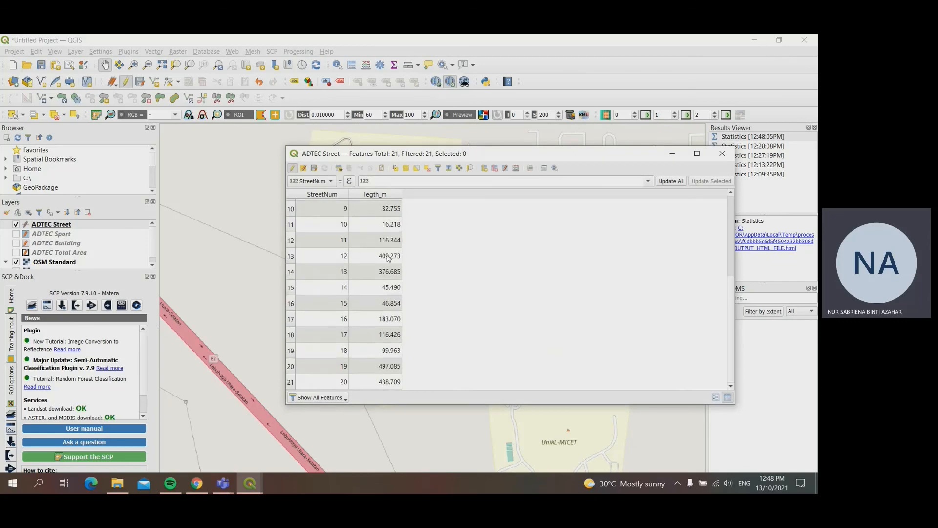
scroll(378, 373, "up", 3)
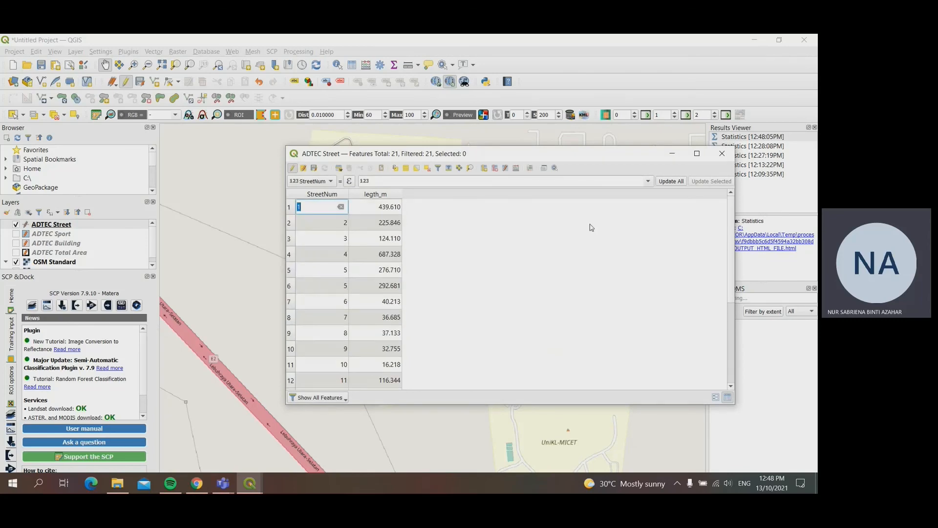
left_click(722, 155)
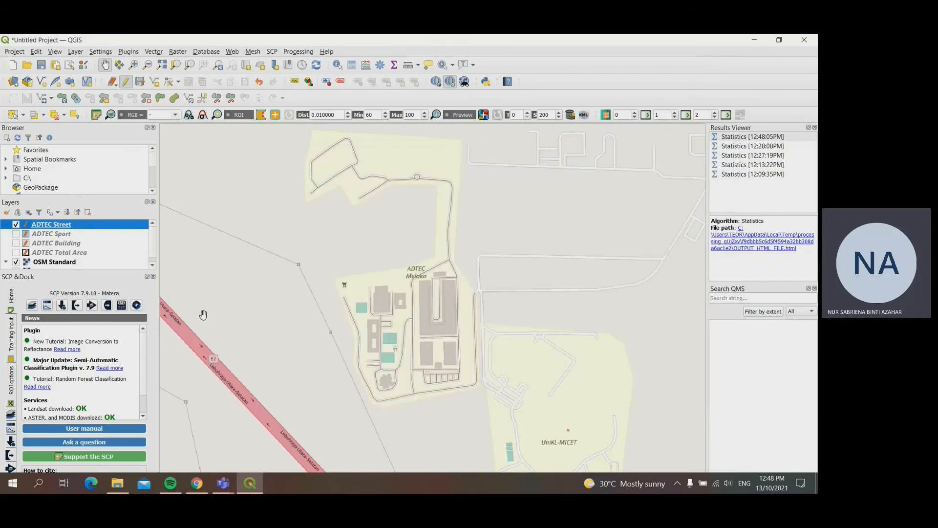